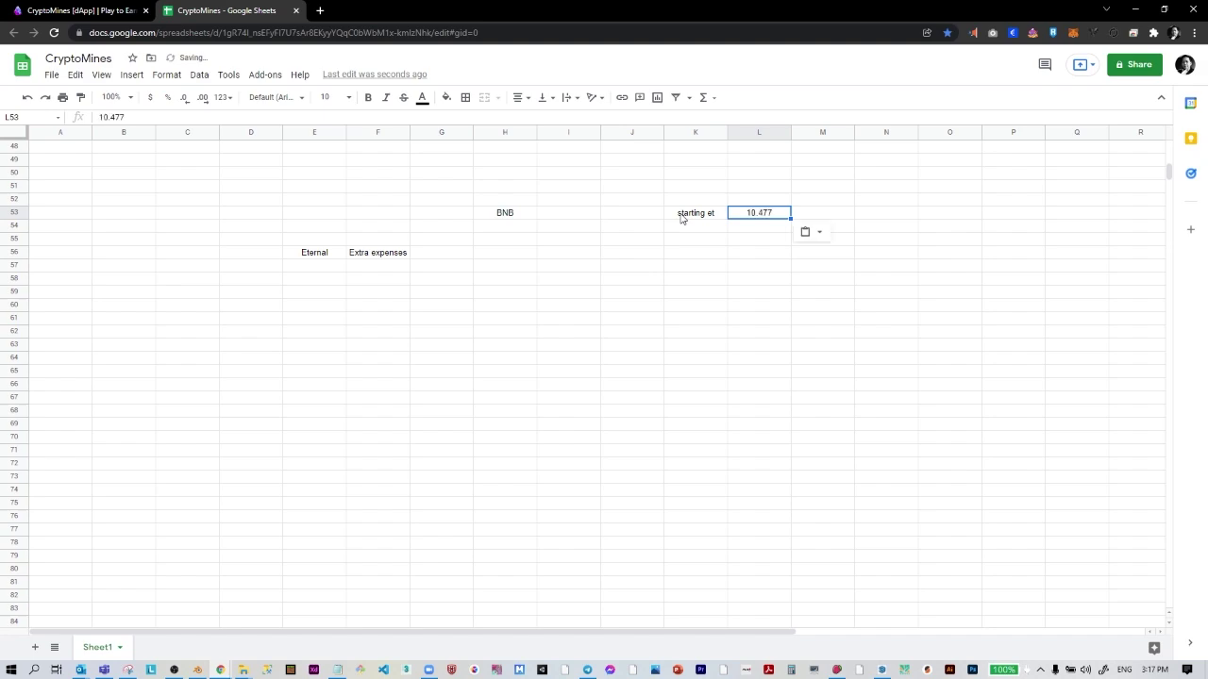
# - Switch from the expense spreadsheet to CryptoMines and show the marketplace spaceships filtered to rarity 2
pyautogui.click(645, 230)
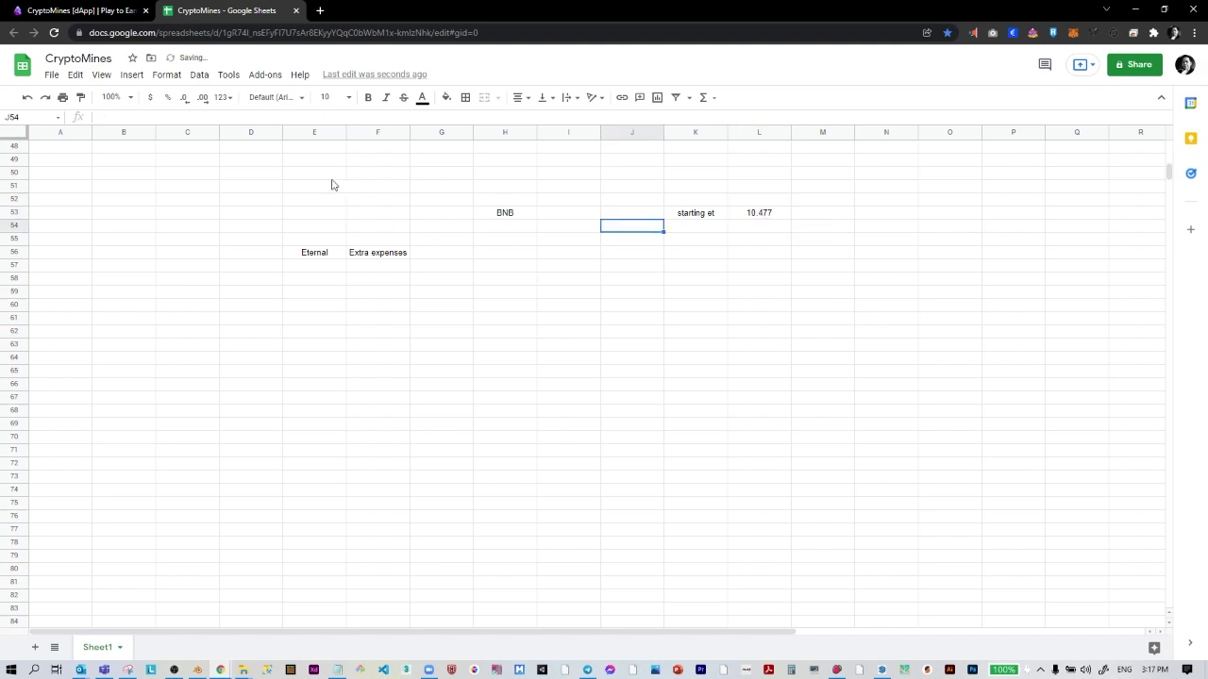
pyautogui.click(85, 10)
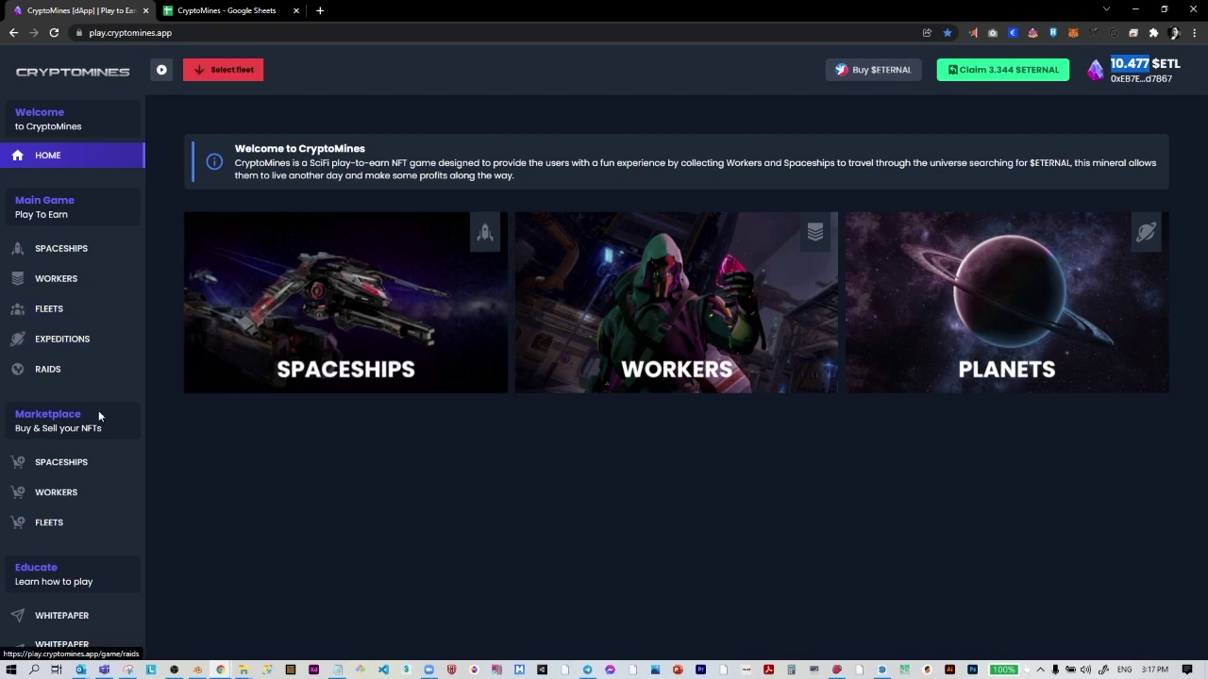
pyautogui.click(80, 463)
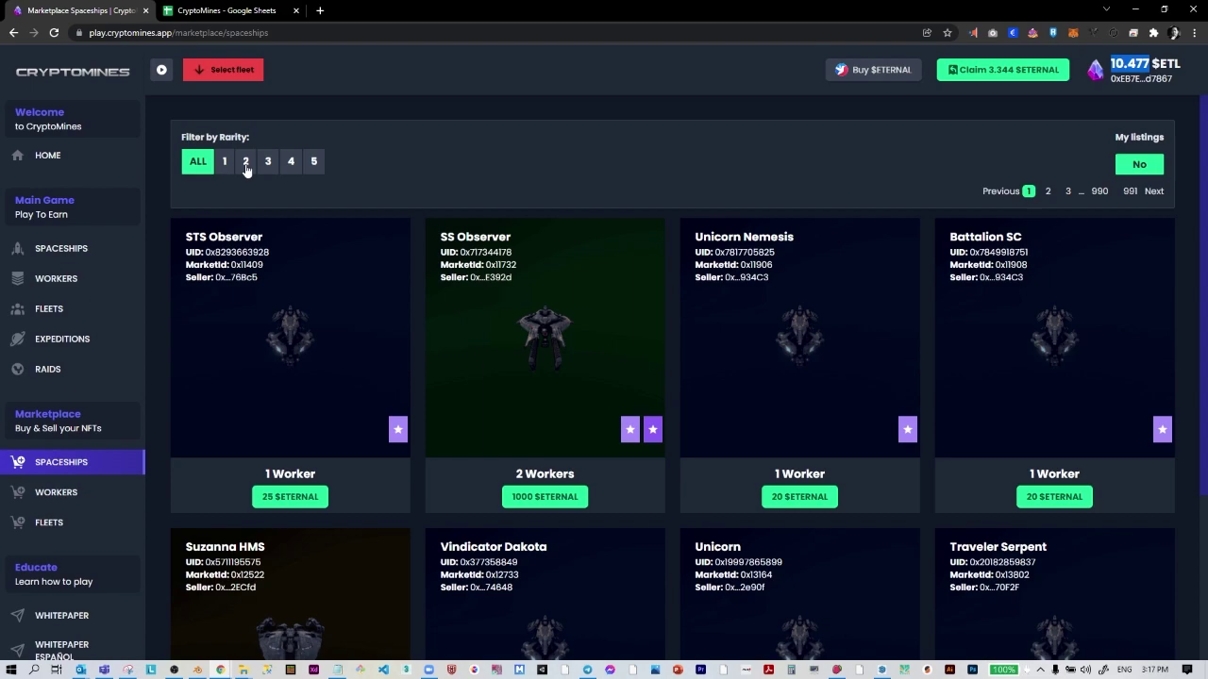
pyautogui.click(246, 170)
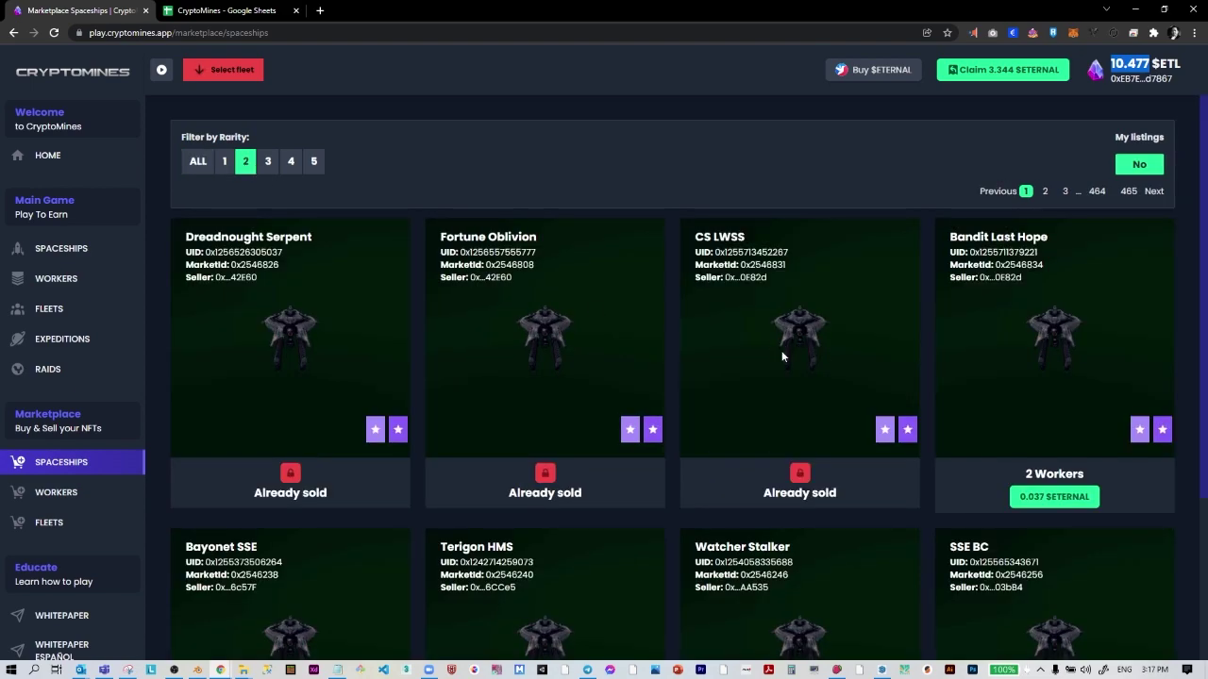
# - Check the spaceship minting price in the main game and return to the marketplace's rarity 2 spaceships
pyautogui.click(80, 253)
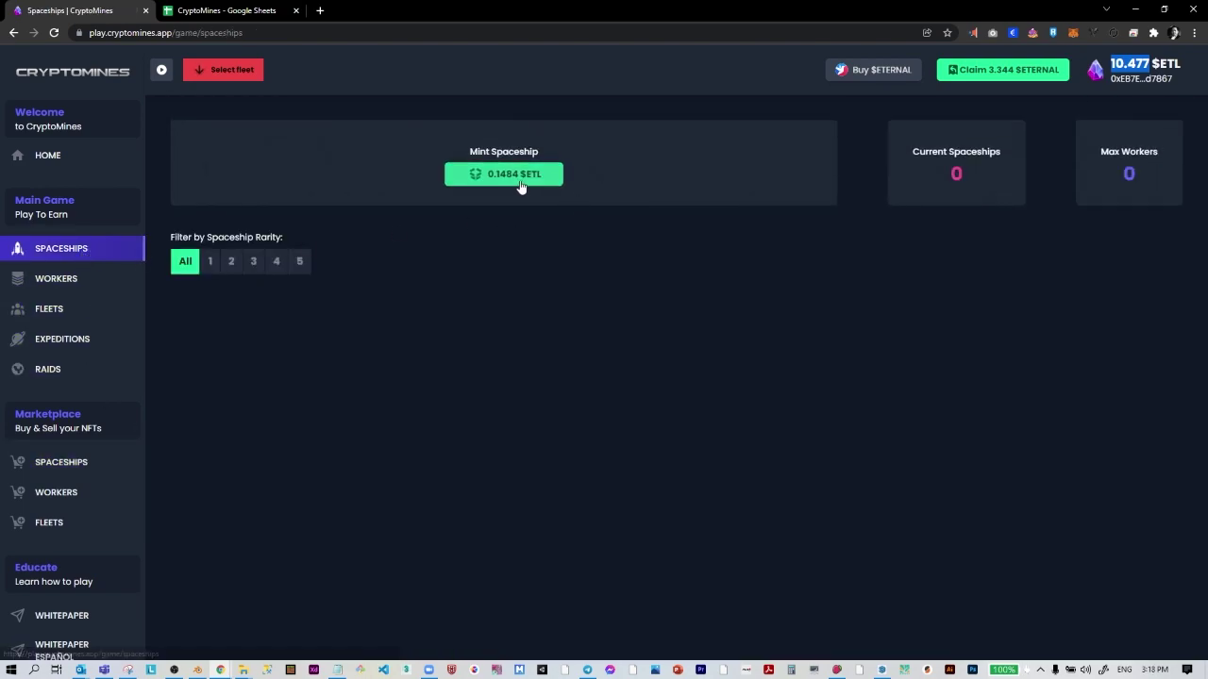
pyautogui.click(83, 474)
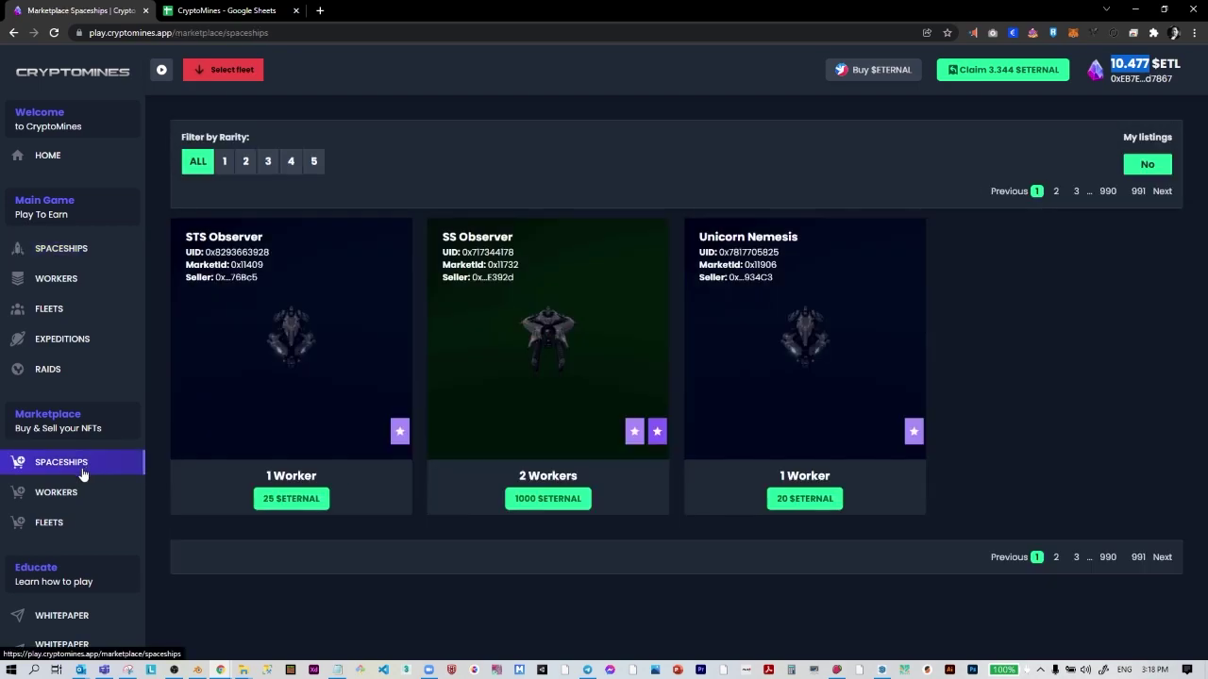
pyautogui.click(246, 162)
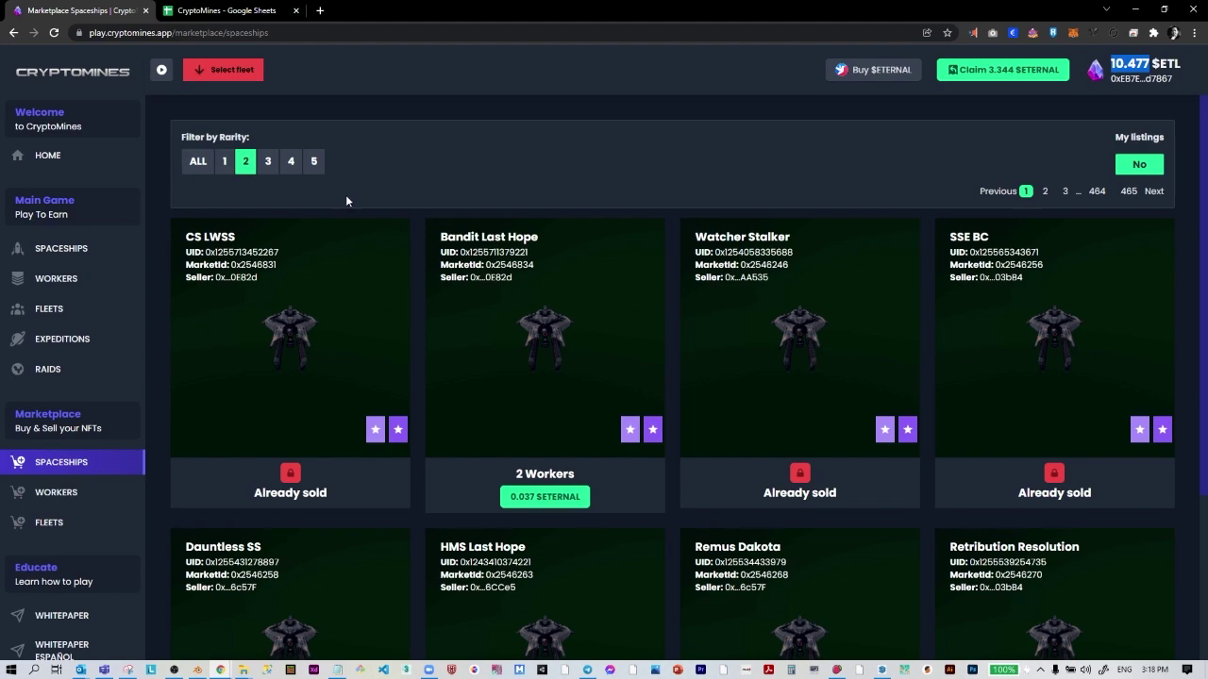
# - Buy the Bandit Last Hope spaceship for 0.037 $ETERNAL and approve the wallet transaction
pyautogui.click(572, 496)
pyautogui.click(629, 435)
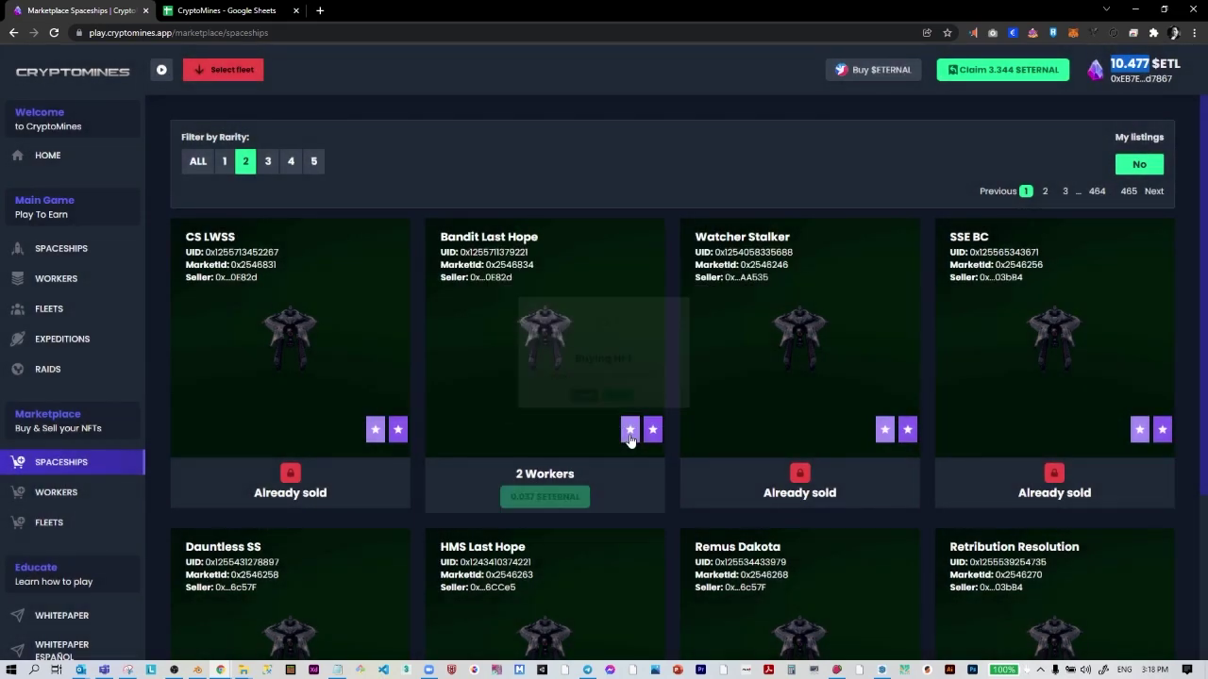
pyautogui.scroll(-1, 1176, 303)
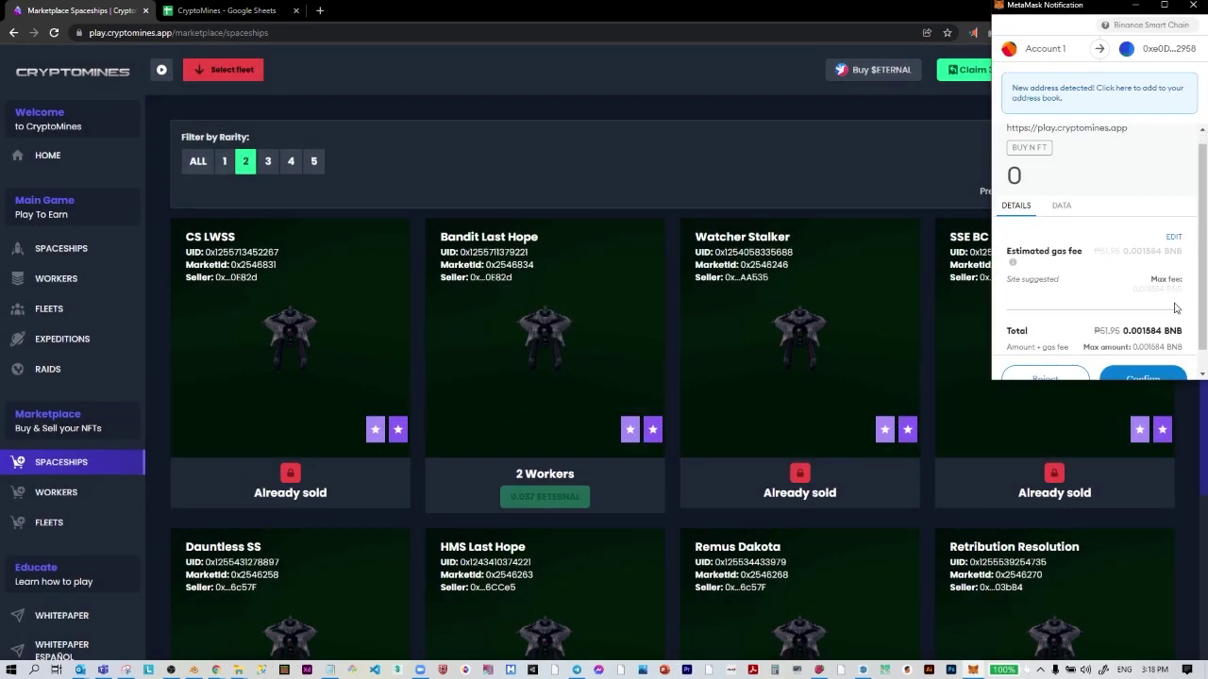
pyautogui.click(1170, 355)
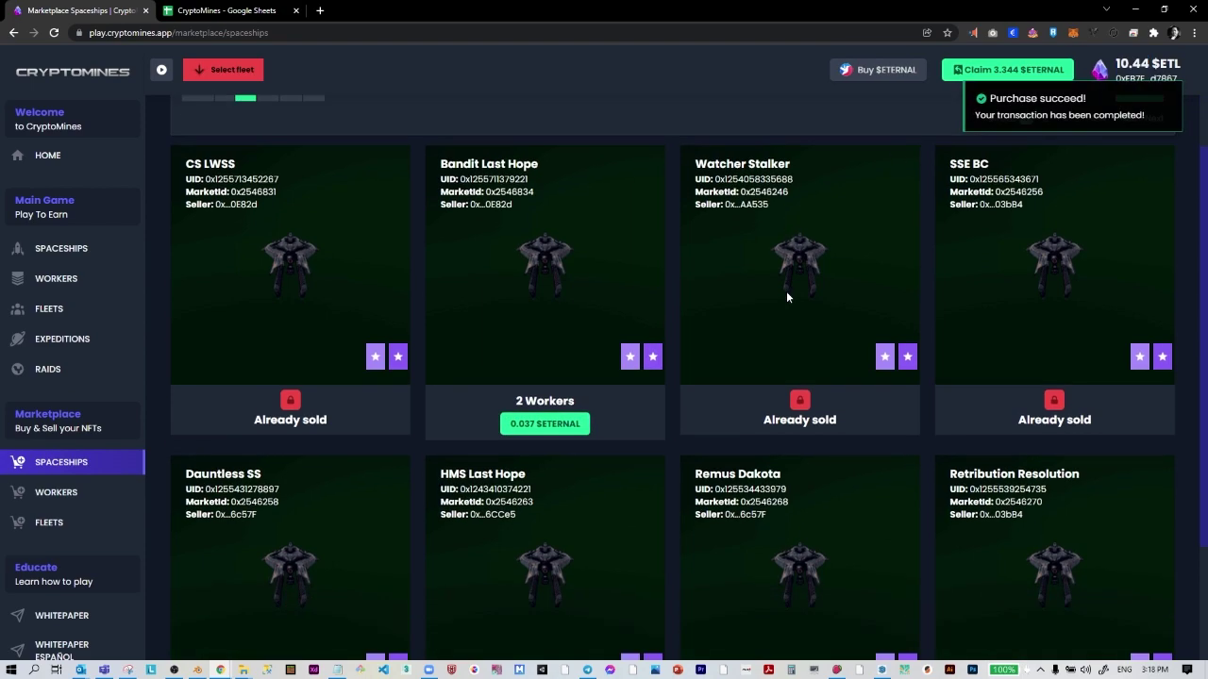
# - Try to buy the Dauntless SS spaceship for 0.038 $ETERNAL
pyautogui.scroll(-3, 786, 291)
pyautogui.click(290, 575)
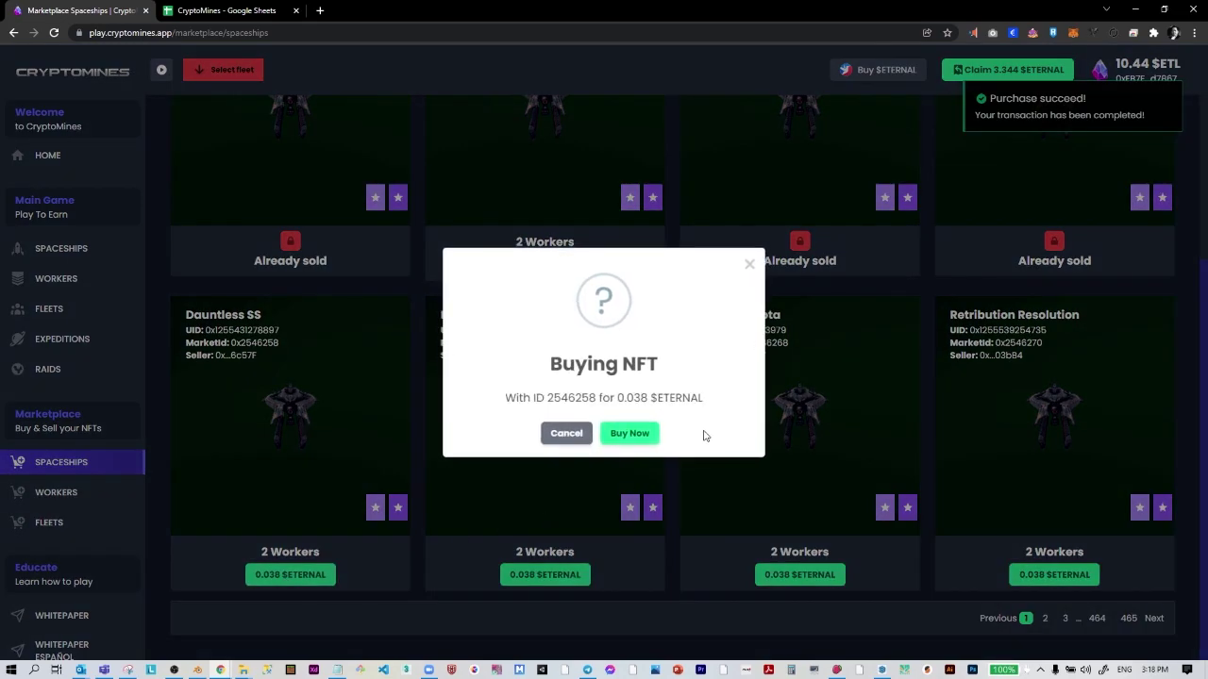
pyautogui.click(633, 432)
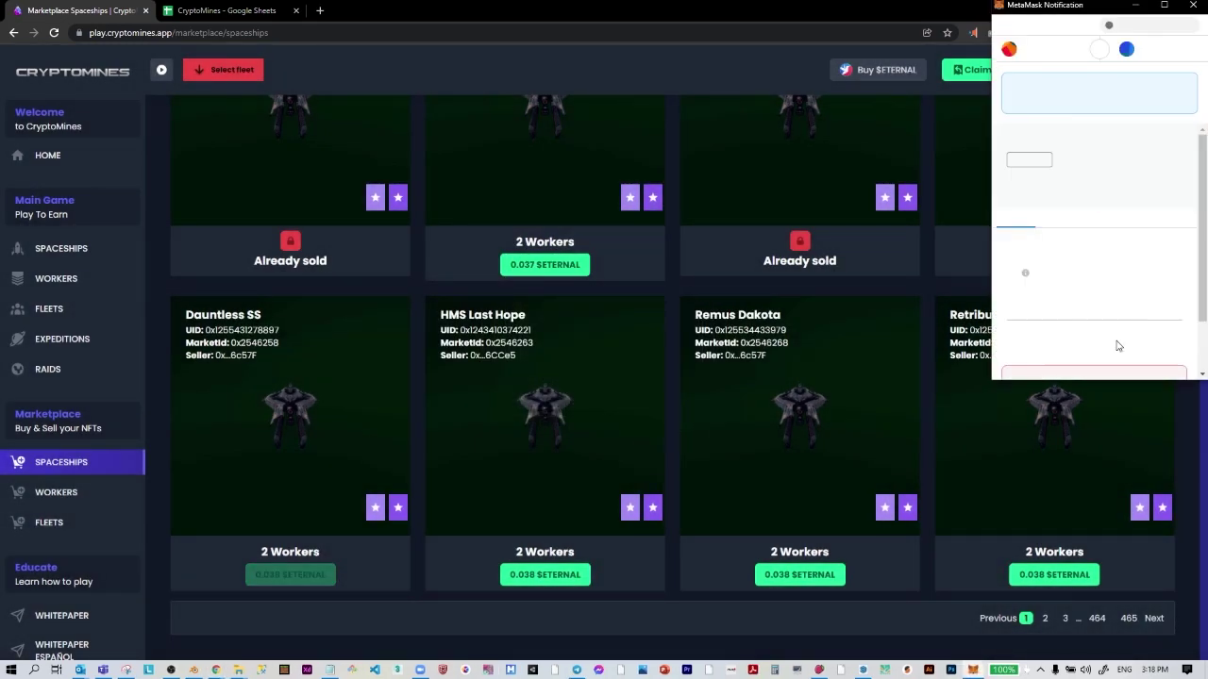
pyautogui.moveTo(1121, 275); pyautogui.dragTo(1140, 275)
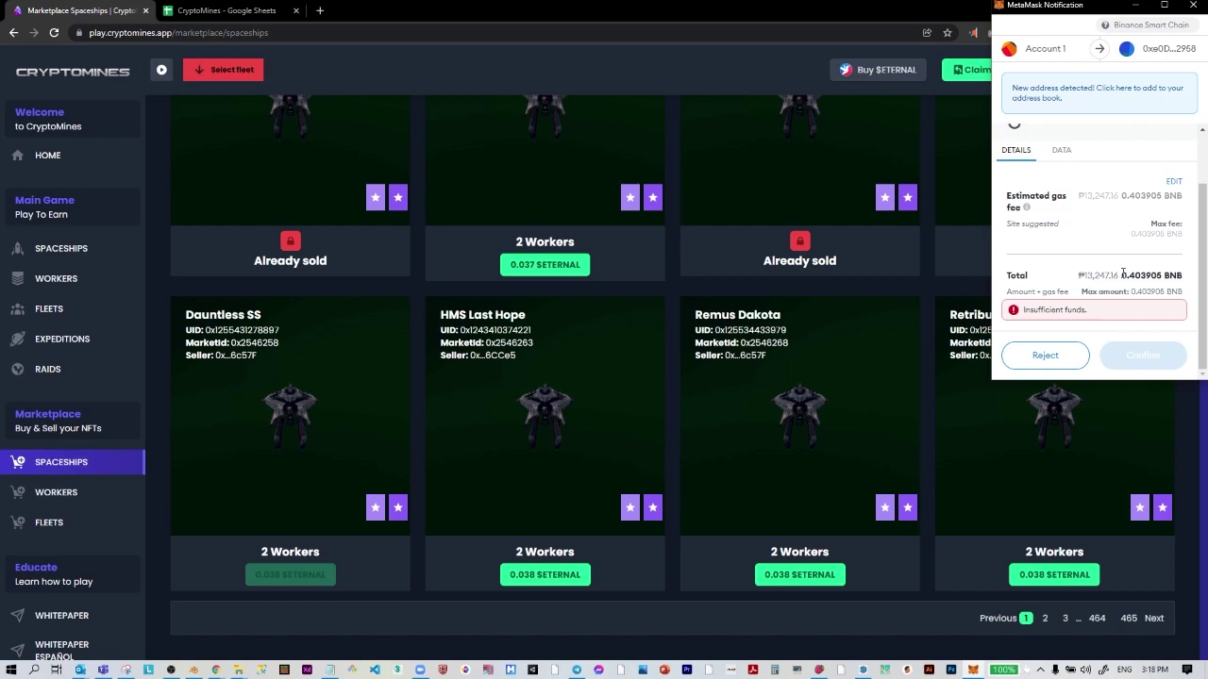
pyautogui.click(1048, 356)
# - Try to buy the HMS Last Hope spaceship for 0.038 $ETERNAL
pyautogui.click(557, 575)
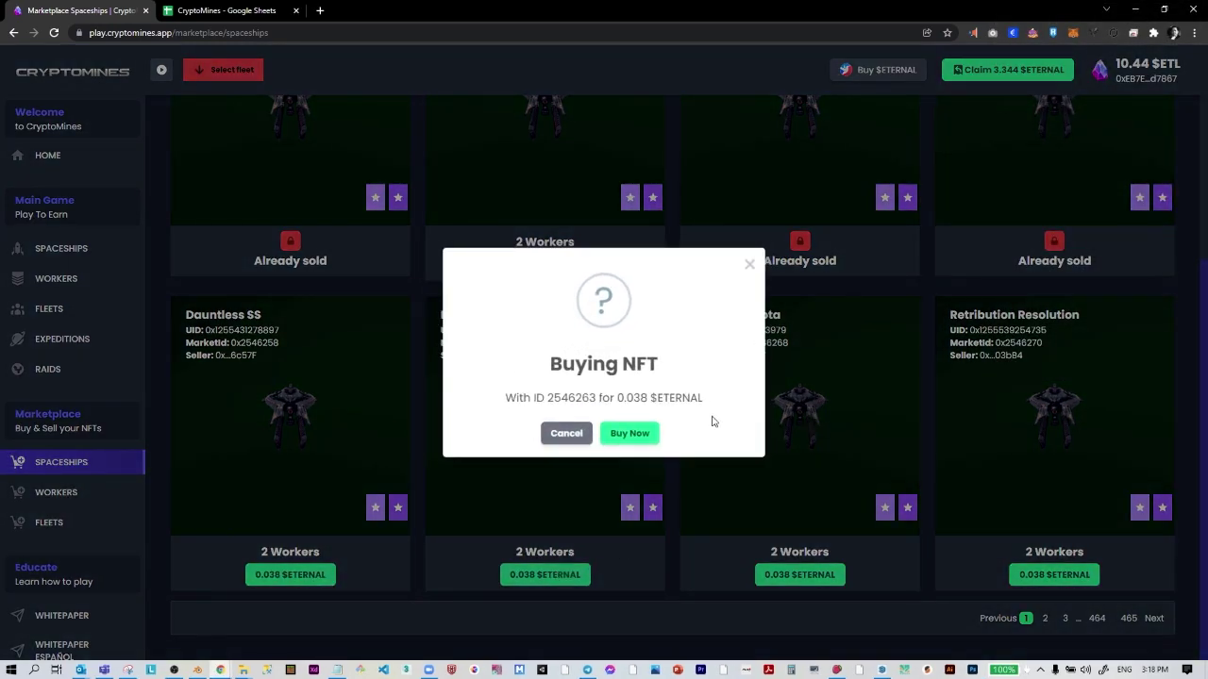
pyautogui.click(629, 433)
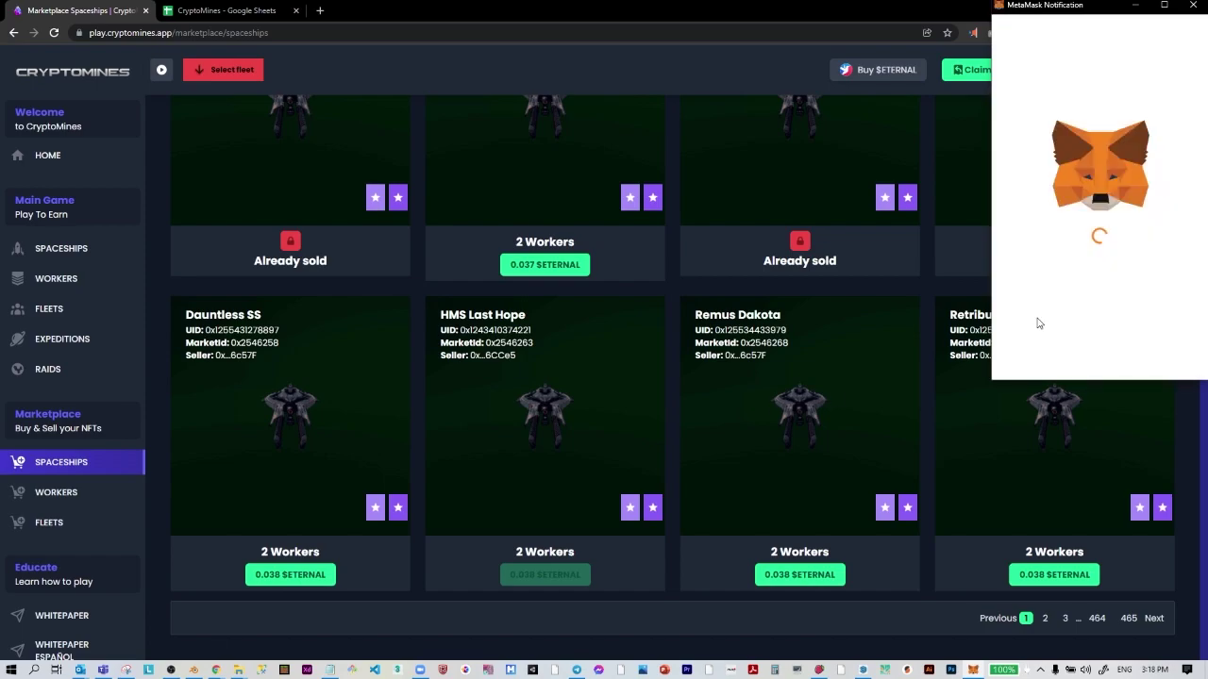
pyautogui.scroll(-3, 1038, 322)
pyautogui.click(1045, 356)
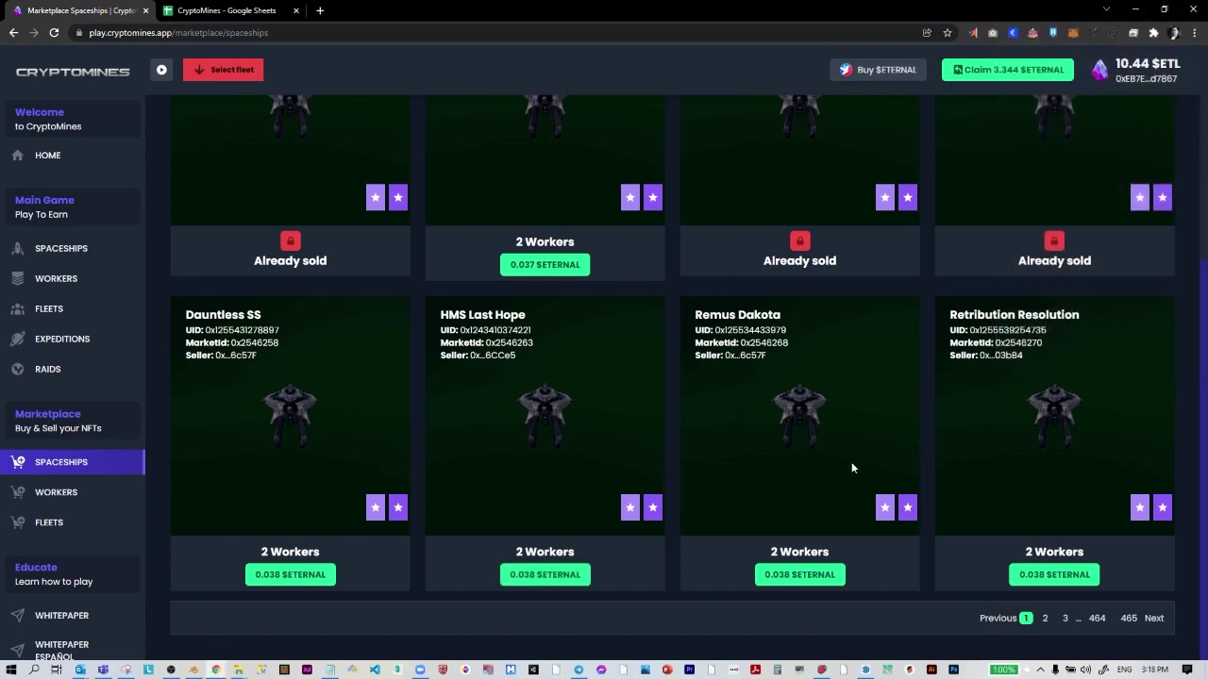
# - Try to buy the Remus Dakota spaceship for 0.038 $ETERNAL
pyautogui.click(788, 575)
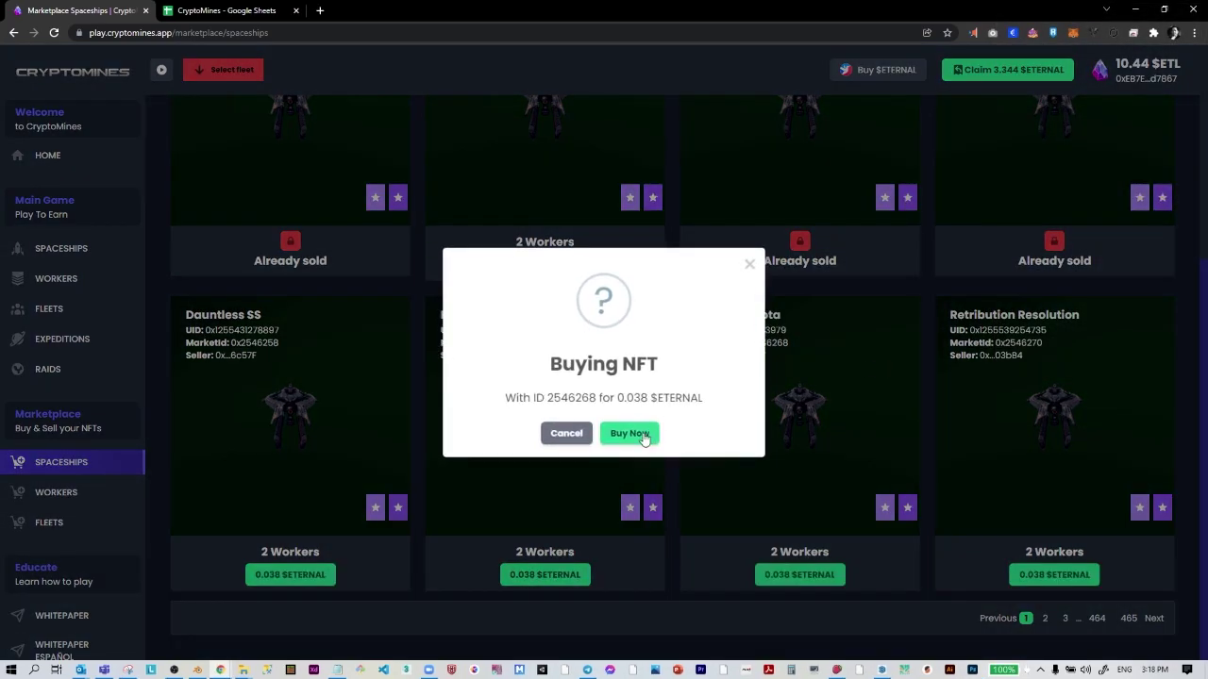
pyautogui.click(643, 437)
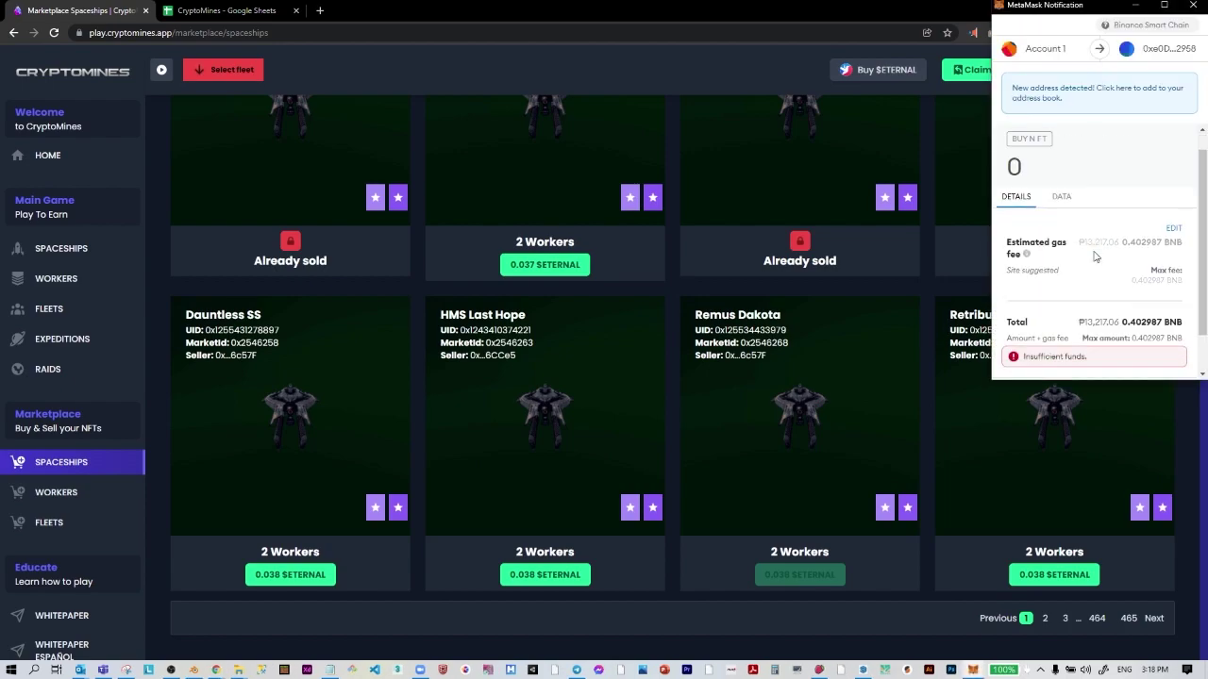
pyautogui.scroll(-3, 1095, 256)
pyautogui.click(1045, 357)
# - Refresh the rarity 2 spaceship listings and open page 2 of the results
pyautogui.scroll(1, 360, 165)
pyautogui.scroll(1, 360, 169)
pyautogui.click(245, 161)
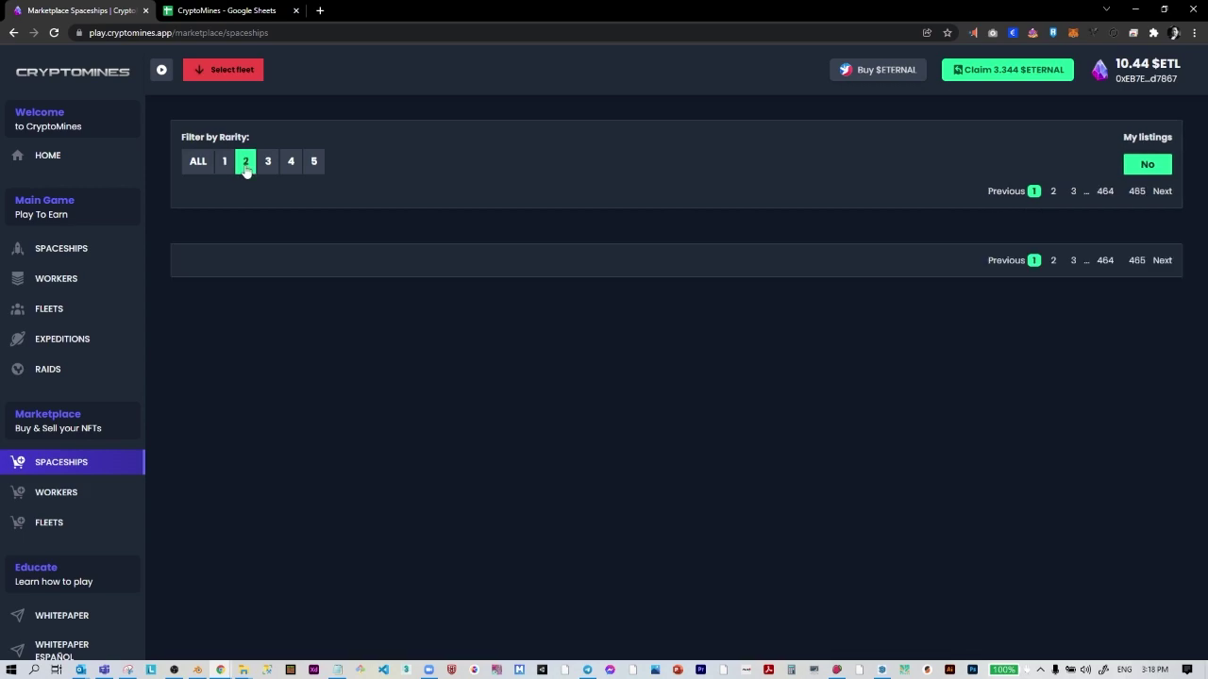
pyautogui.scroll(-2, 438, 300)
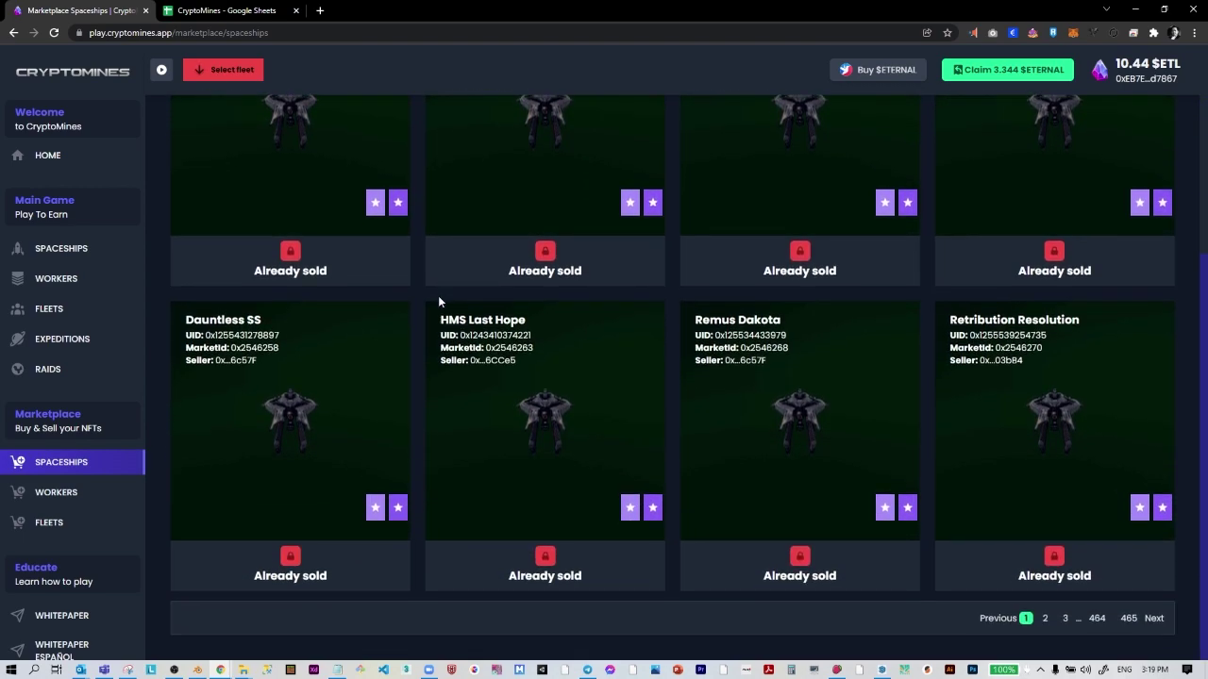
pyautogui.click(1046, 618)
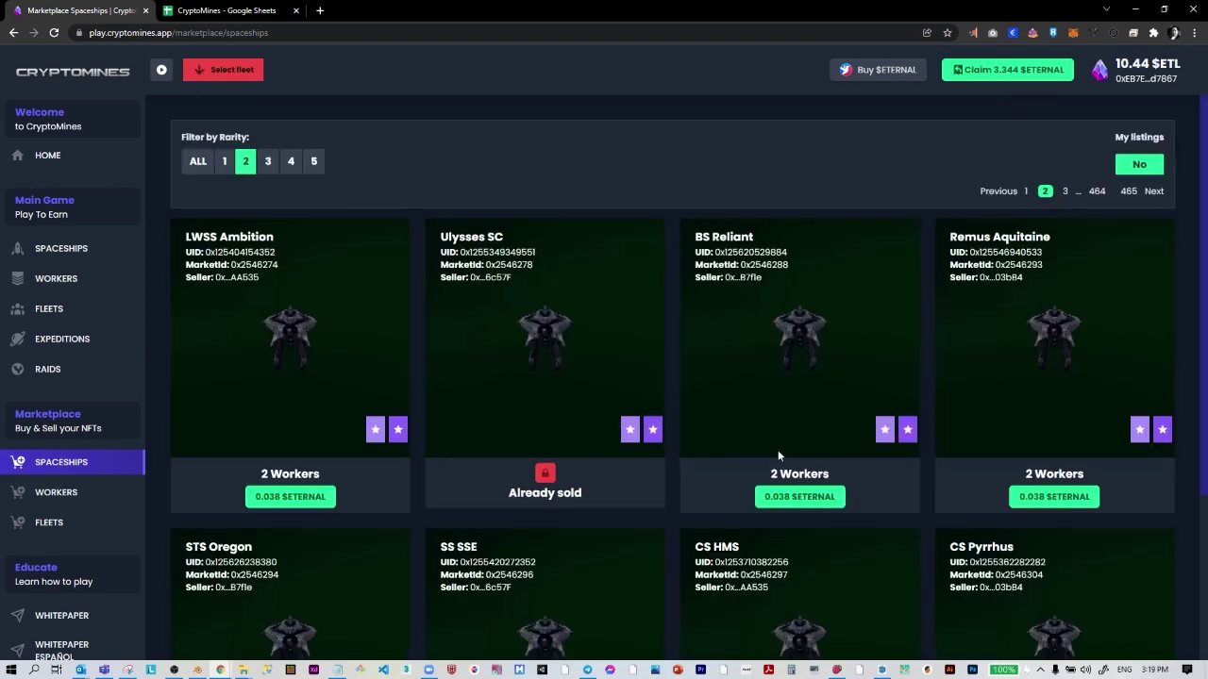
# - Try to buy the LWSS Ambition spaceship for 0.038 $ETERNAL
pyautogui.click(290, 497)
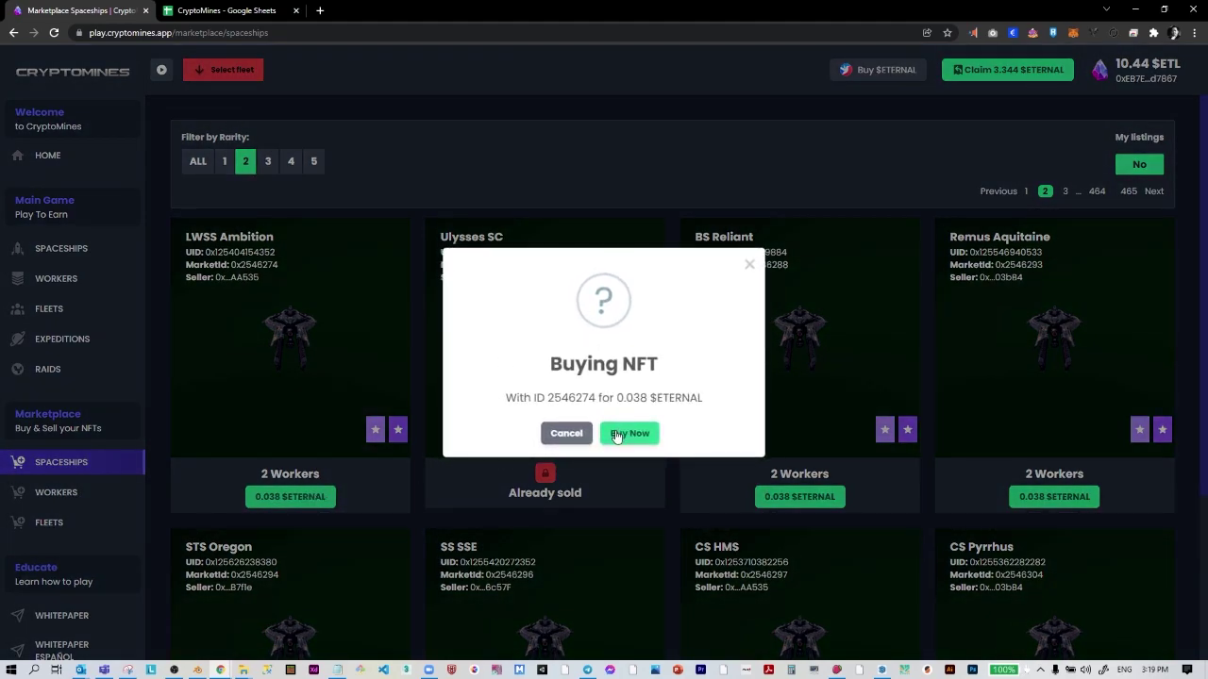
pyautogui.click(615, 430)
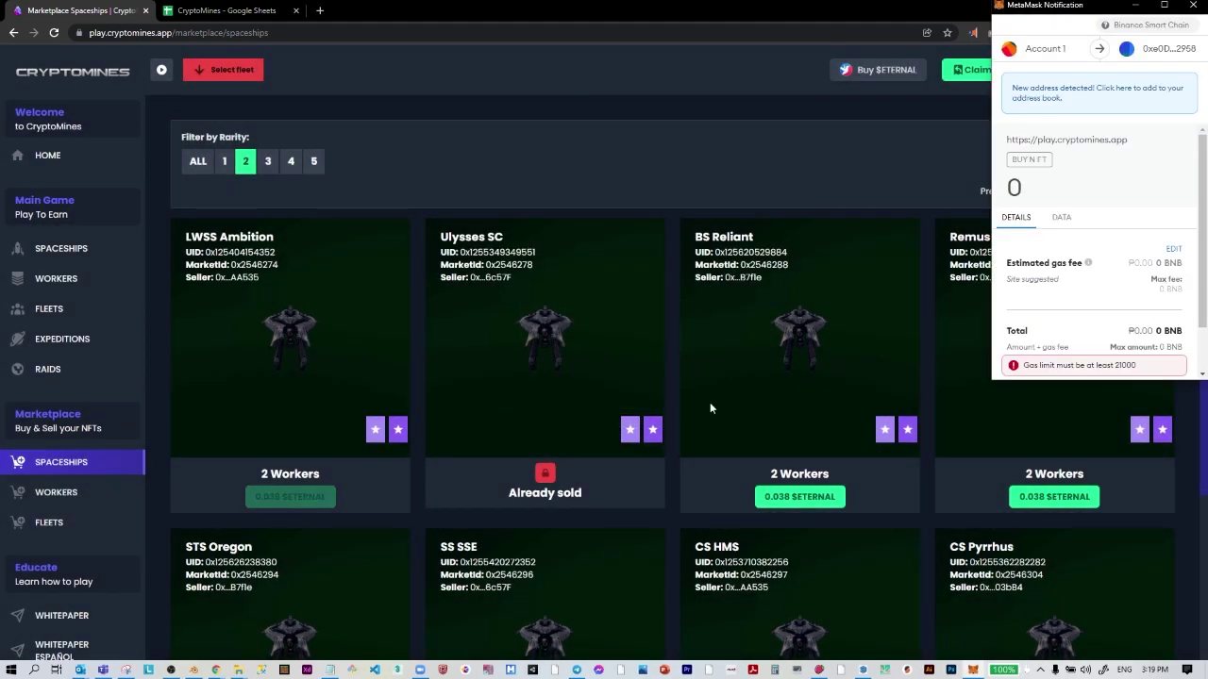
pyautogui.scroll(-3, 1094, 284)
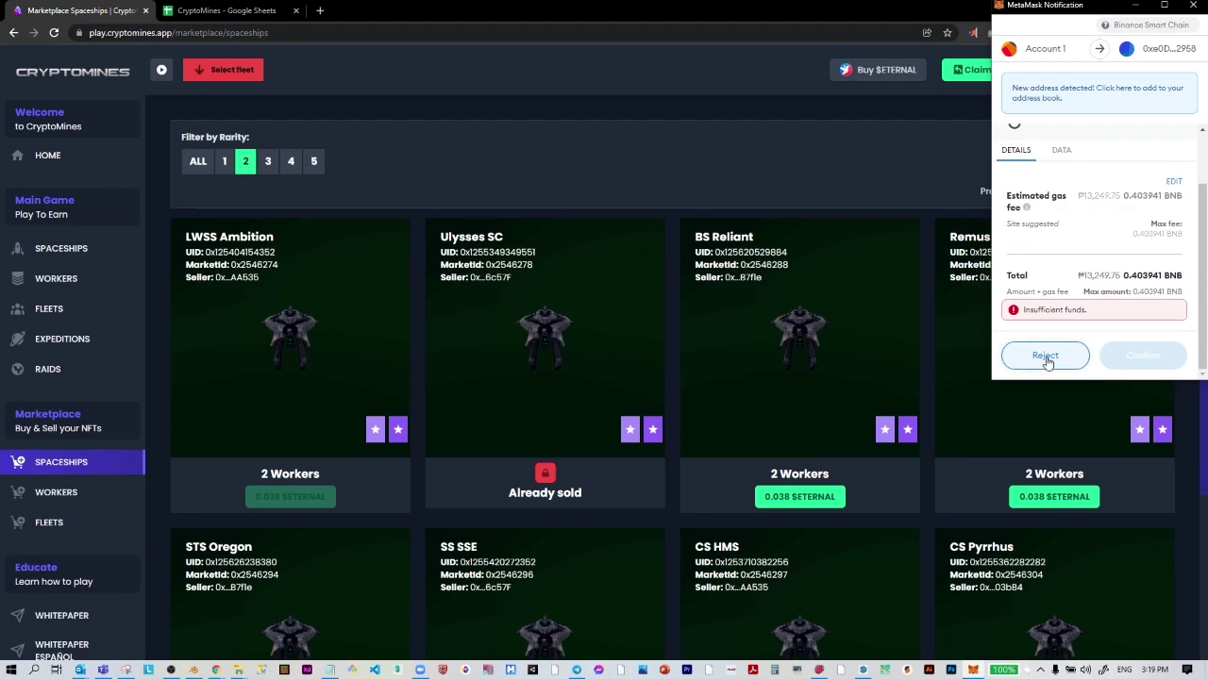
pyautogui.click(1045, 355)
# - Buy the BS Reliant spaceship for 0.038 $ETERNAL and approve the wallet transaction
pyautogui.click(834, 497)
pyautogui.click(630, 432)
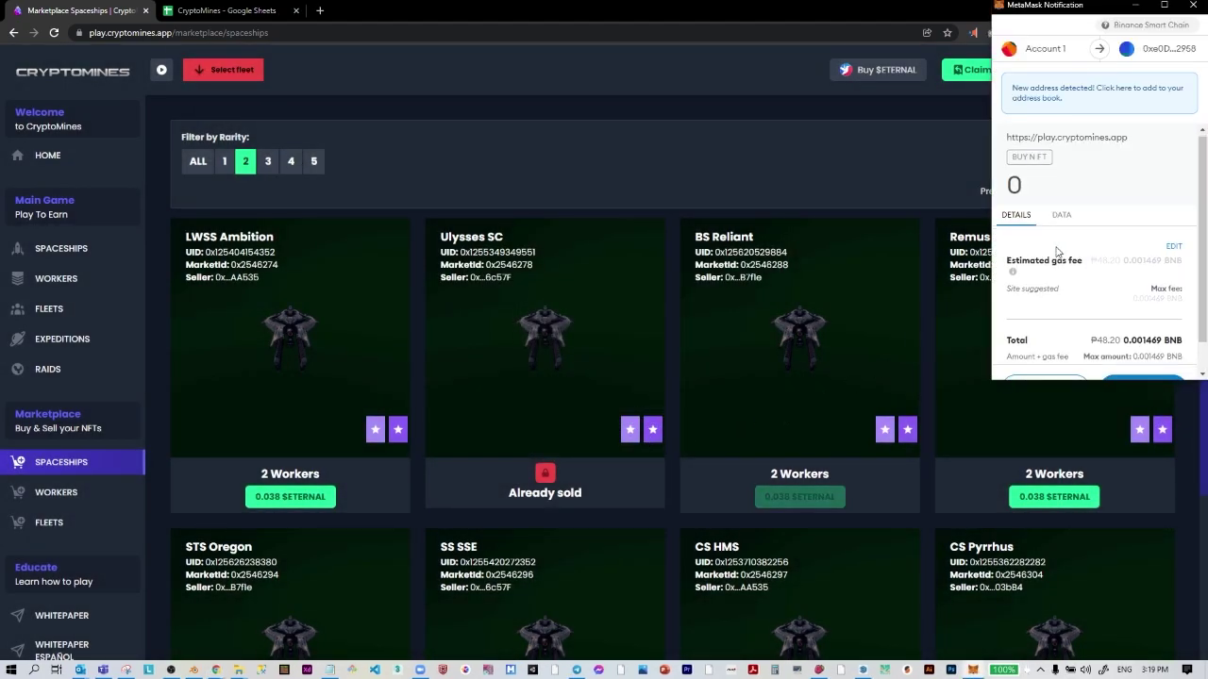
pyautogui.scroll(-2, 1122, 342)
pyautogui.click(1123, 347)
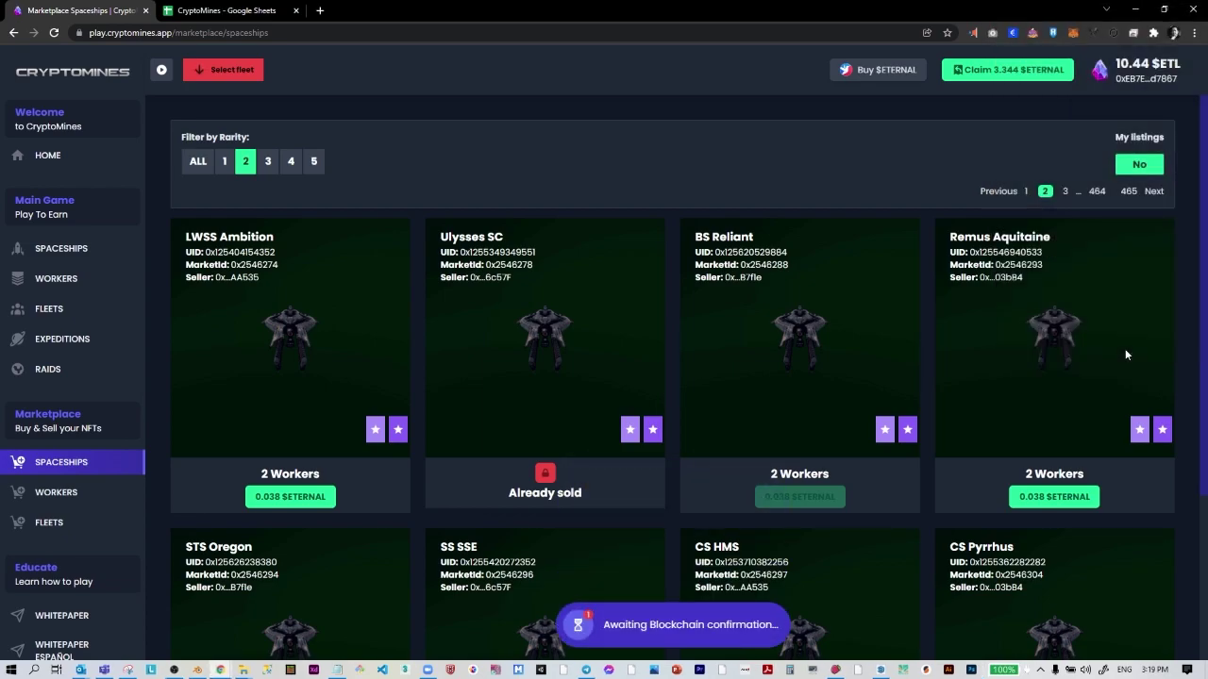
# - Try to buy the Remus Aquitaine spaceship for 0.038 $ETERNAL
pyautogui.click(1038, 496)
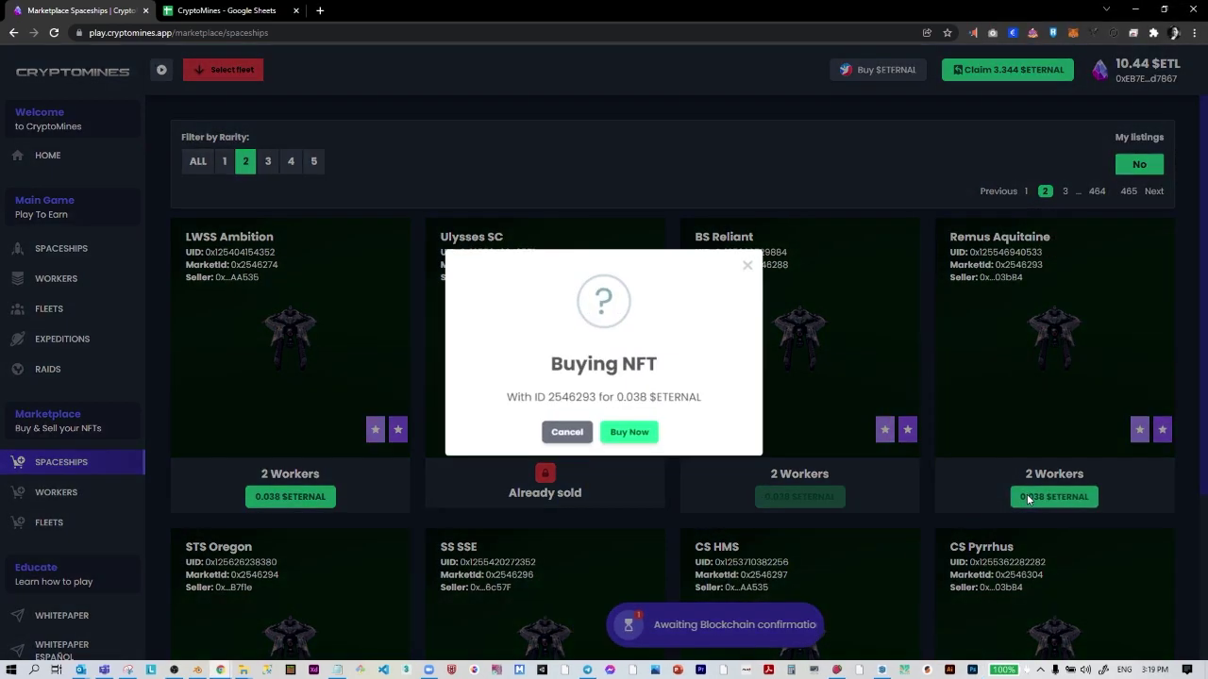
pyautogui.click(630, 433)
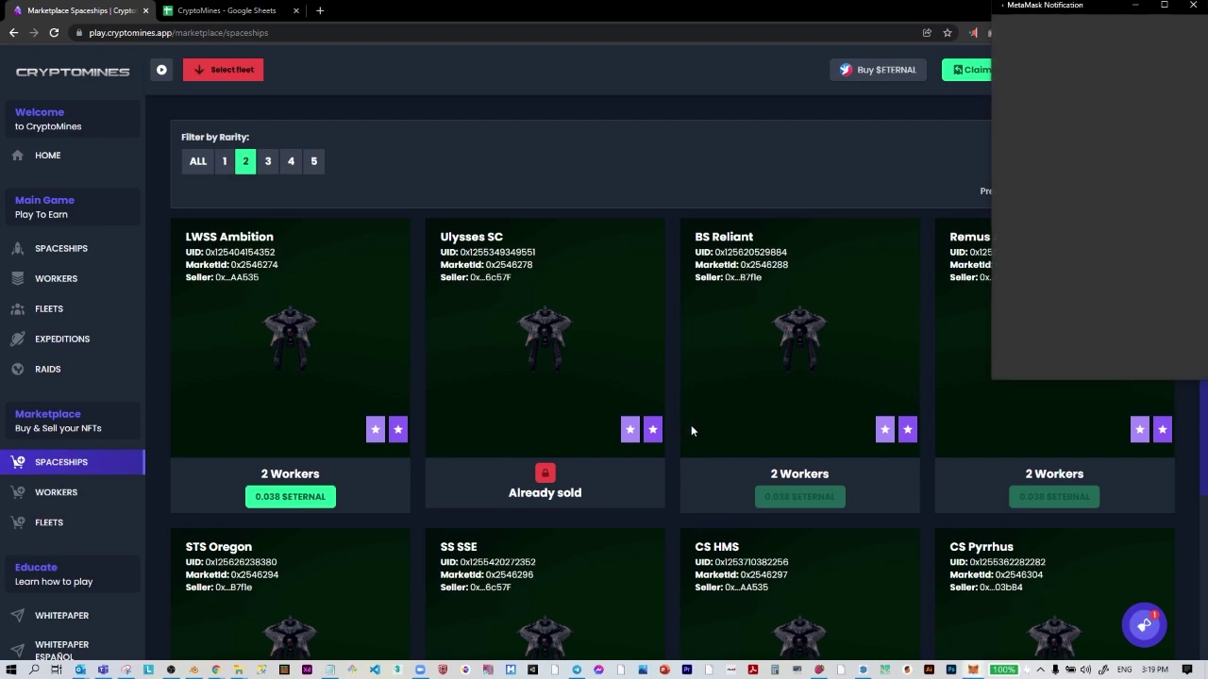
pyautogui.scroll(-2, 1082, 330)
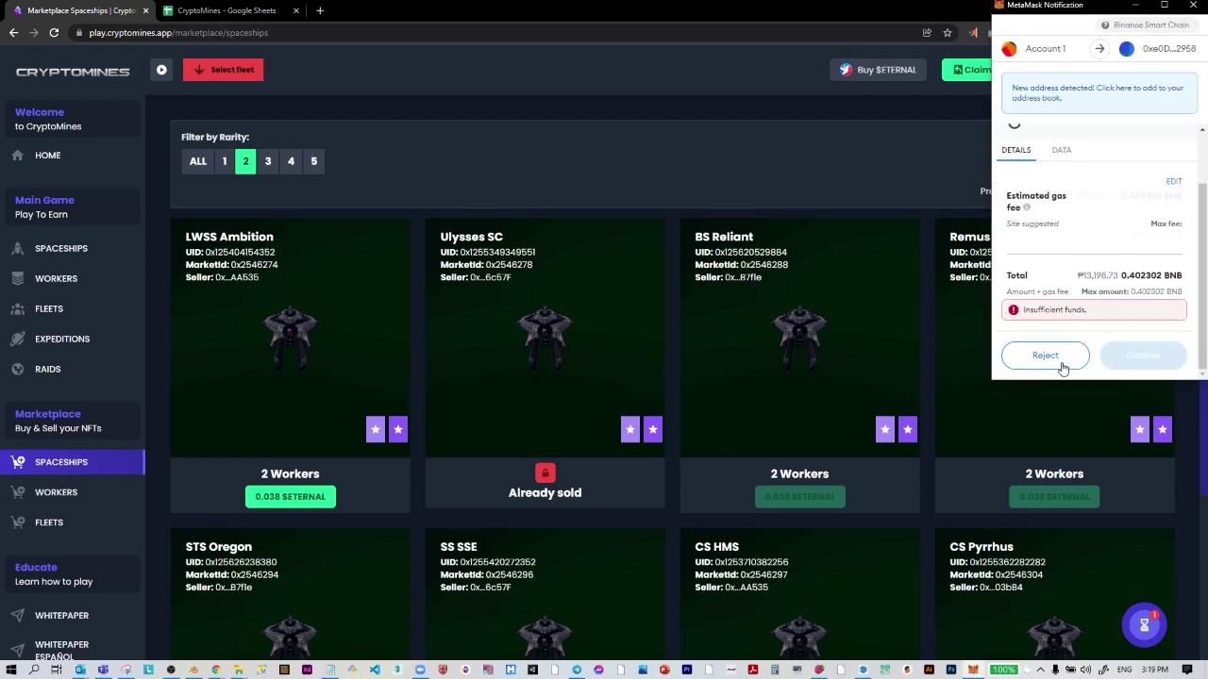
pyautogui.click(1062, 366)
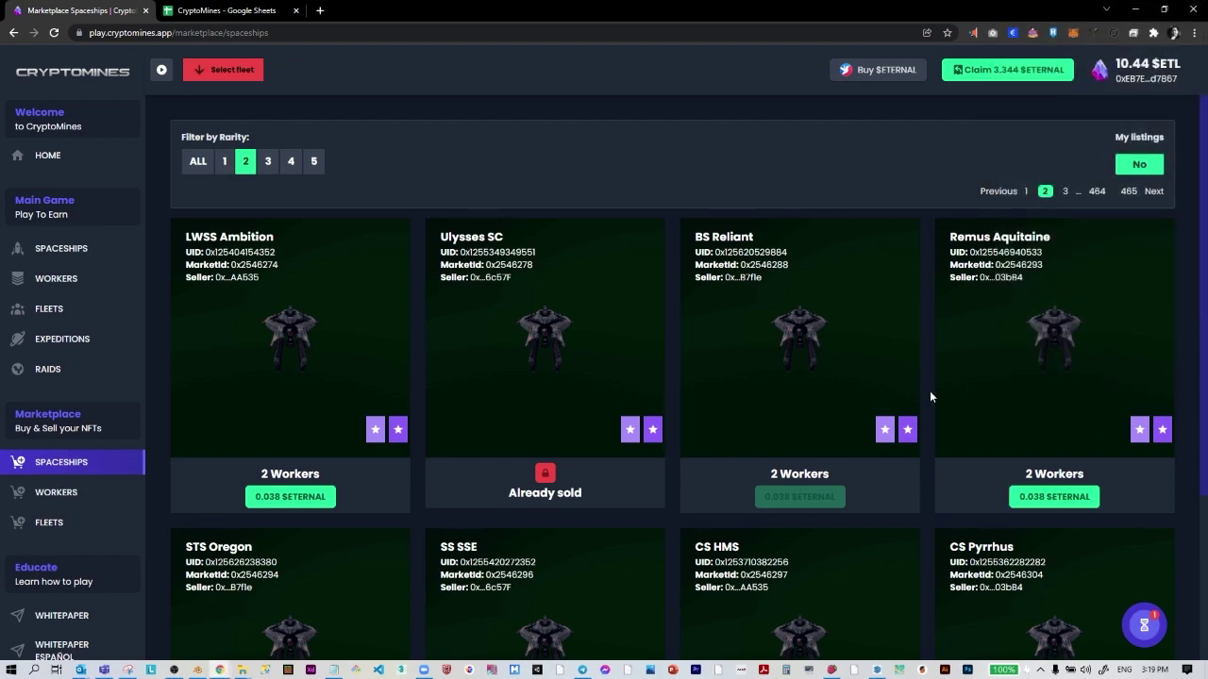
# - Buy the STS Oregon spaceship for 0.038 $ETERNAL and approve the wallet transaction
pyautogui.scroll(-3, 829, 426)
pyautogui.click(302, 575)
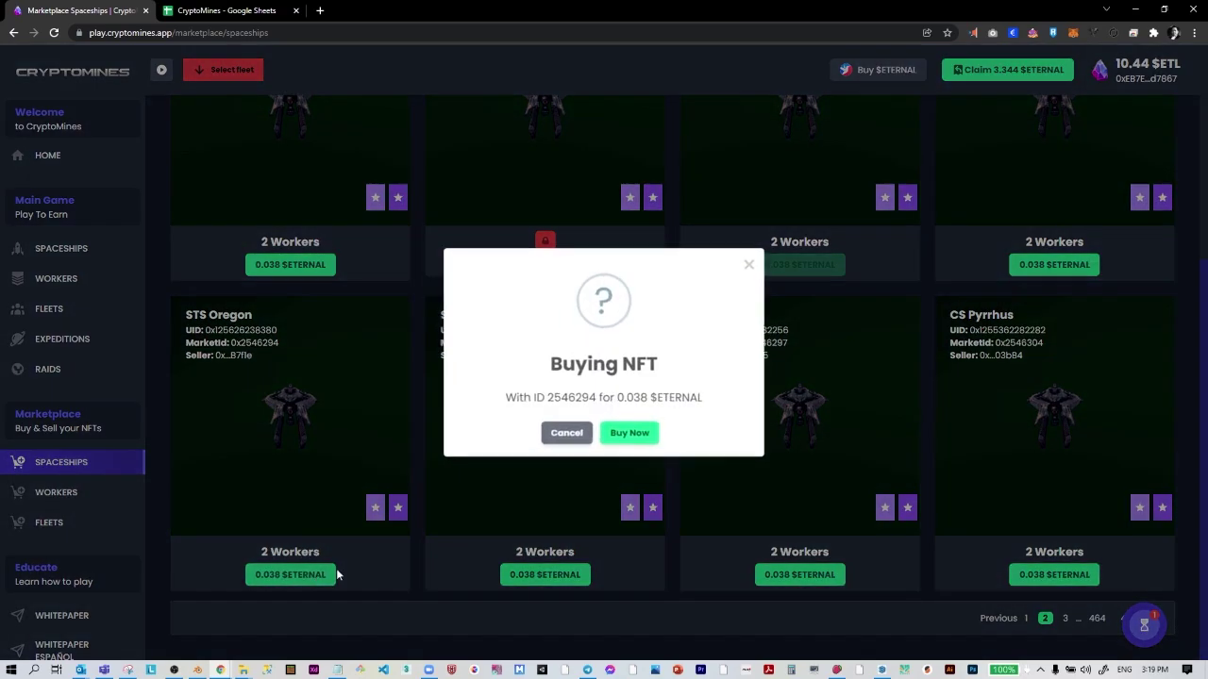
pyautogui.click(625, 505)
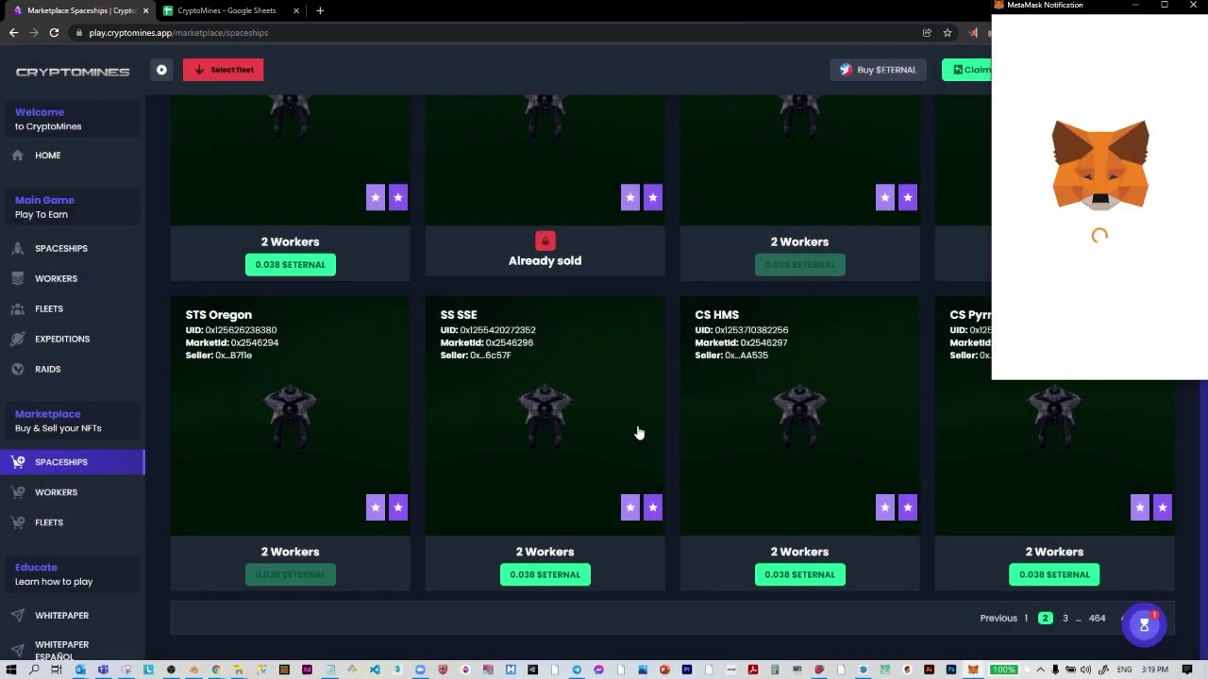
pyautogui.scroll(-2, 1038, 358)
pyautogui.click(1153, 355)
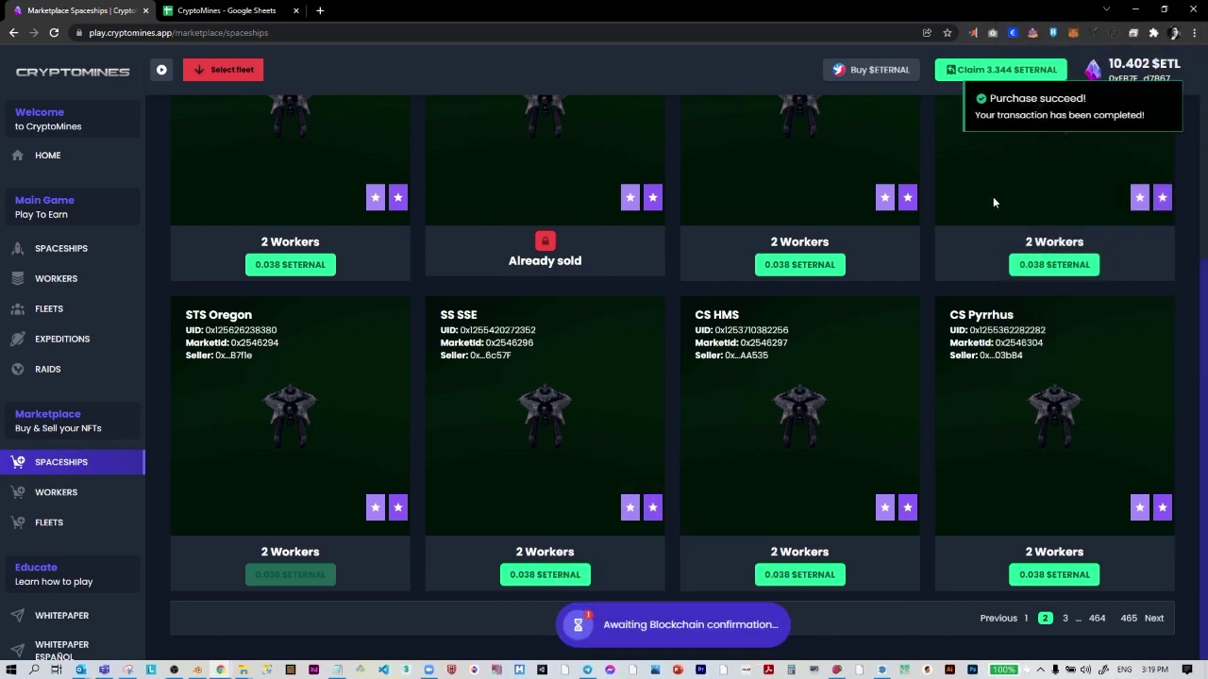
# - Buy the CS HMS spaceship for 0.038 $ETERNAL and approve the wallet transaction
pyautogui.click(783, 574)
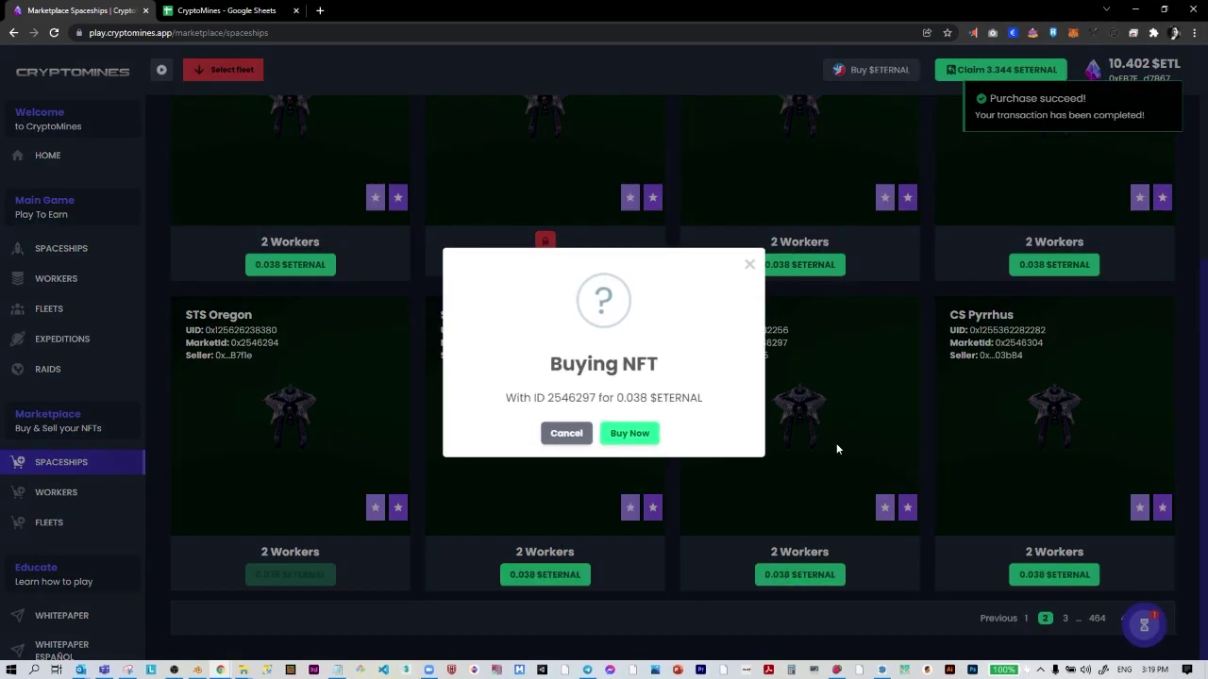
pyautogui.click(654, 433)
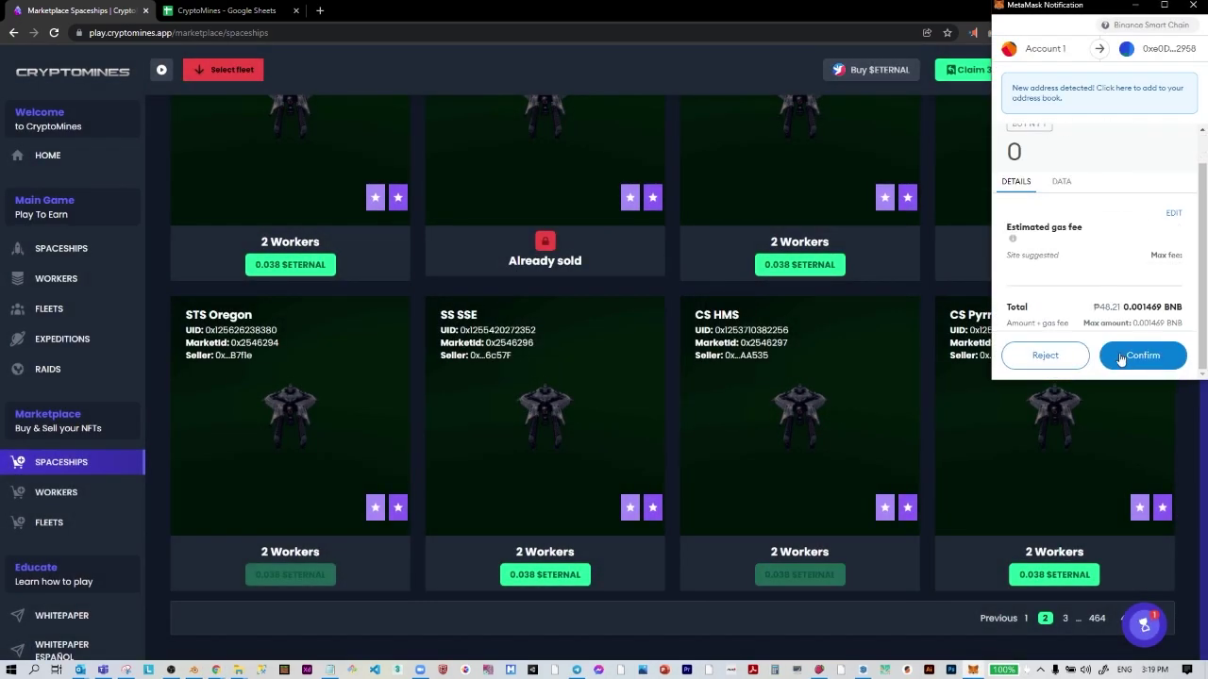
pyautogui.click(1118, 362)
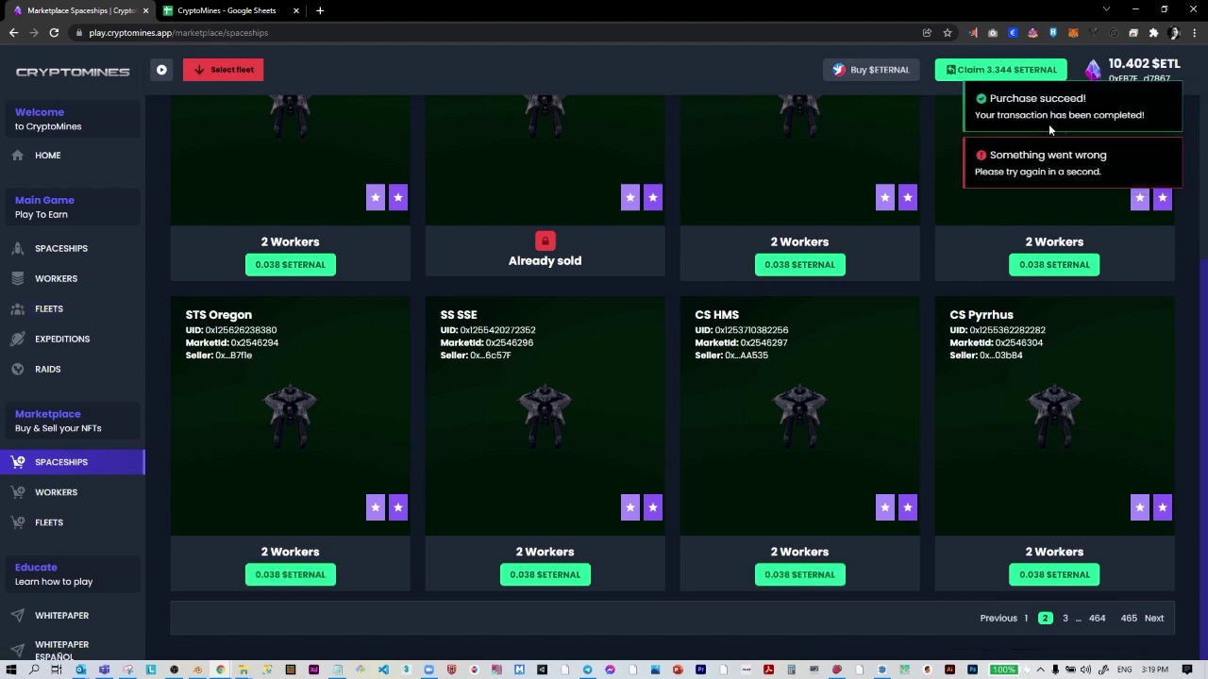
# - Check the owned spaceships, and return to the spaceship marketplace filtered to rarity 2
pyautogui.click(83, 251)
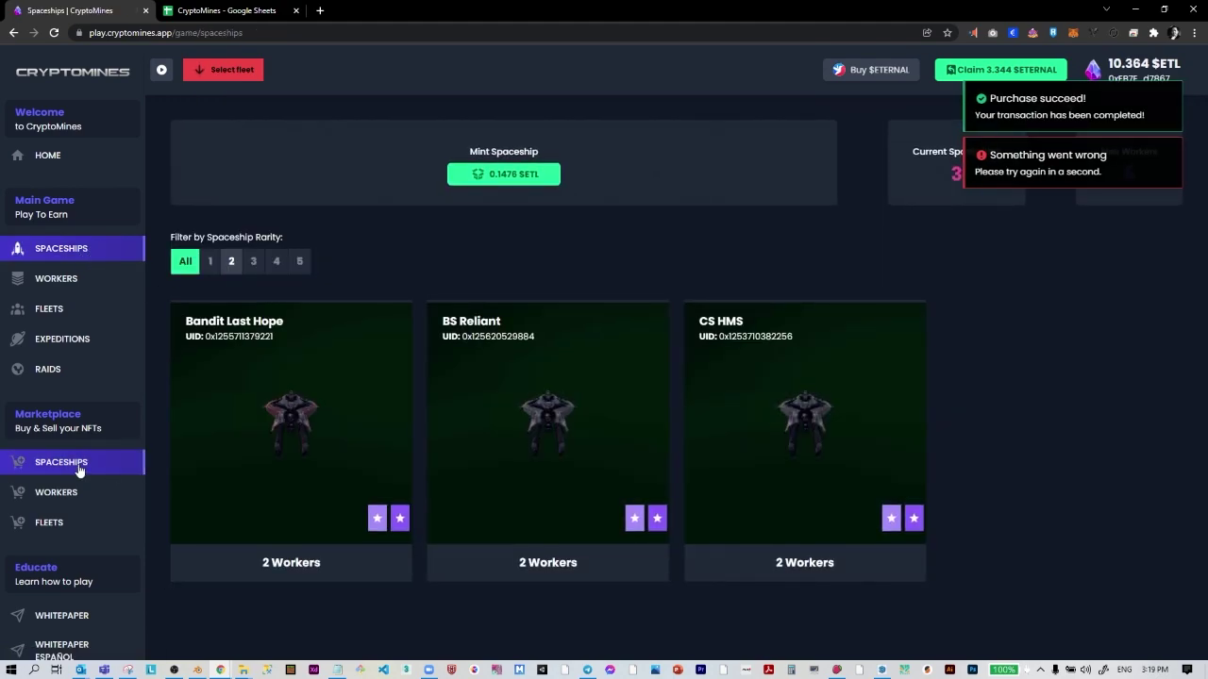
pyautogui.click(79, 465)
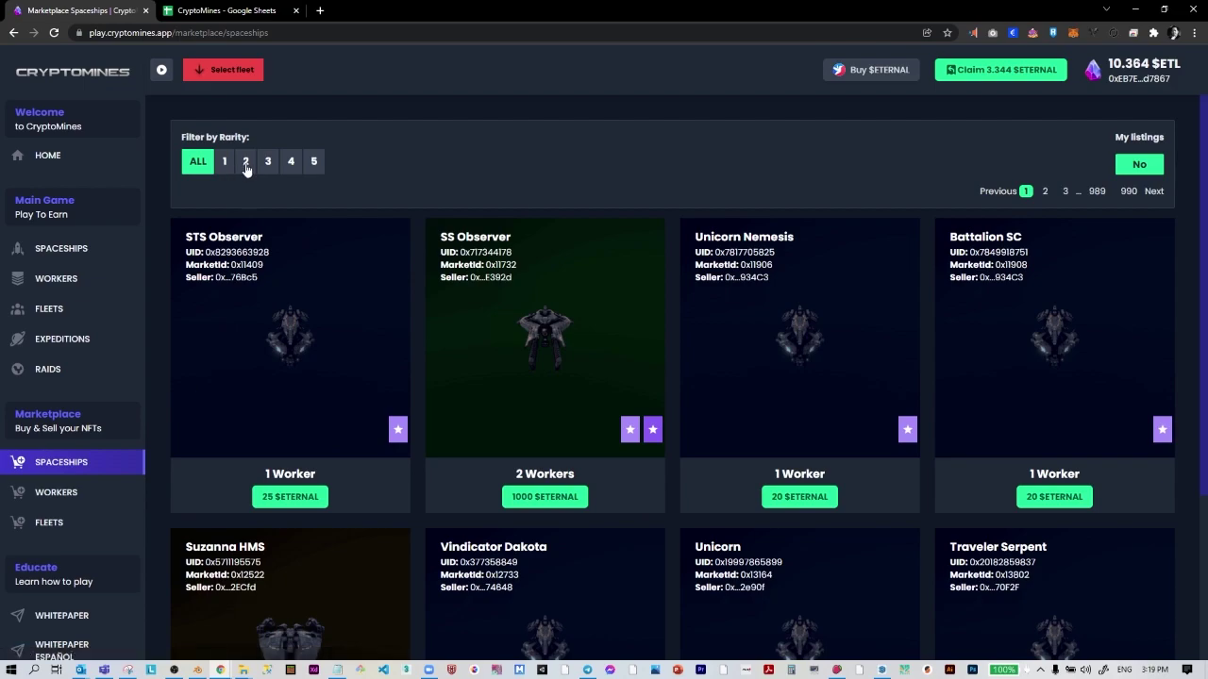
pyautogui.click(245, 163)
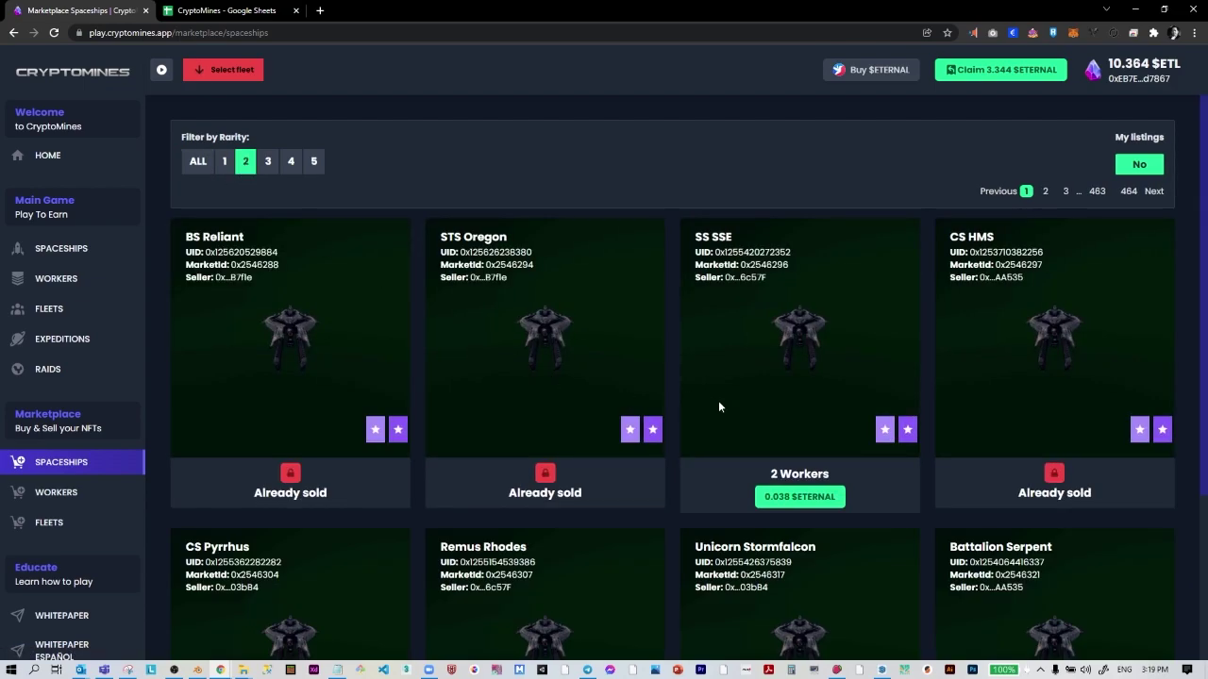
# - Try to buy the SS SSE spaceship for 0.038 $ETERNAL, rejecting the wallet transaction
pyautogui.click(799, 497)
pyautogui.click(629, 432)
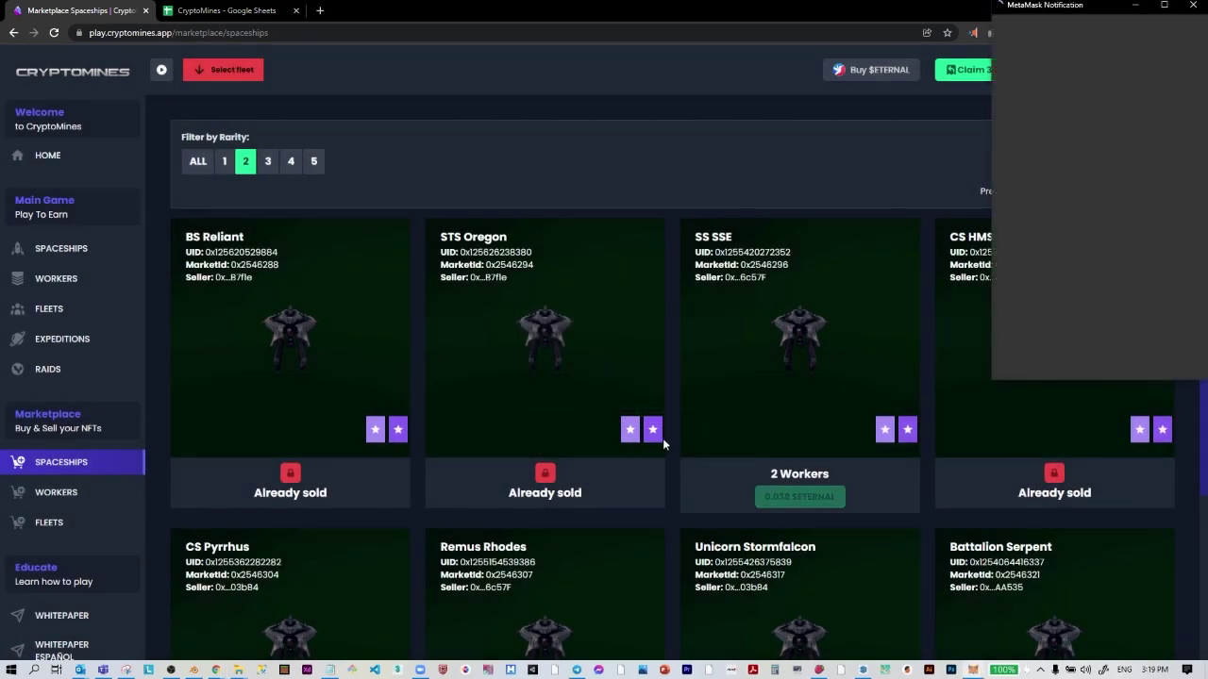
pyautogui.scroll(-2, 1163, 290)
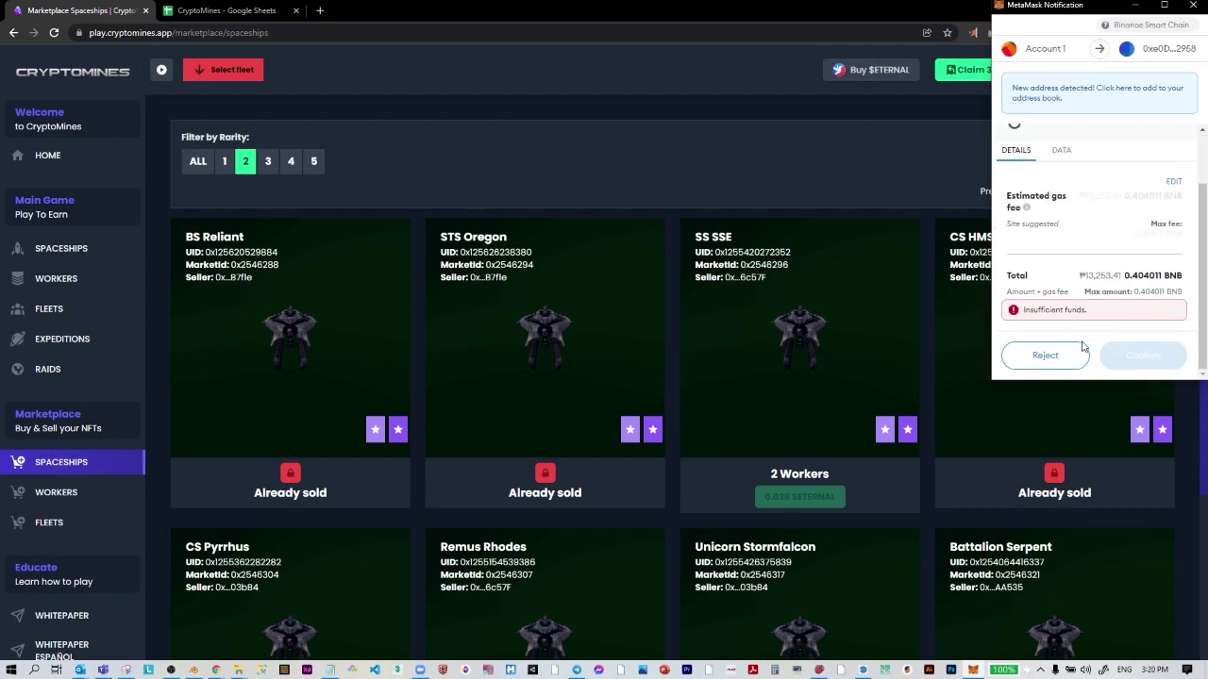
pyautogui.click(1041, 353)
# - Buy the CS Pyrrhus spaceship for 0.038 $ETERNAL and approve the wallet transaction
pyautogui.scroll(-3, 803, 397)
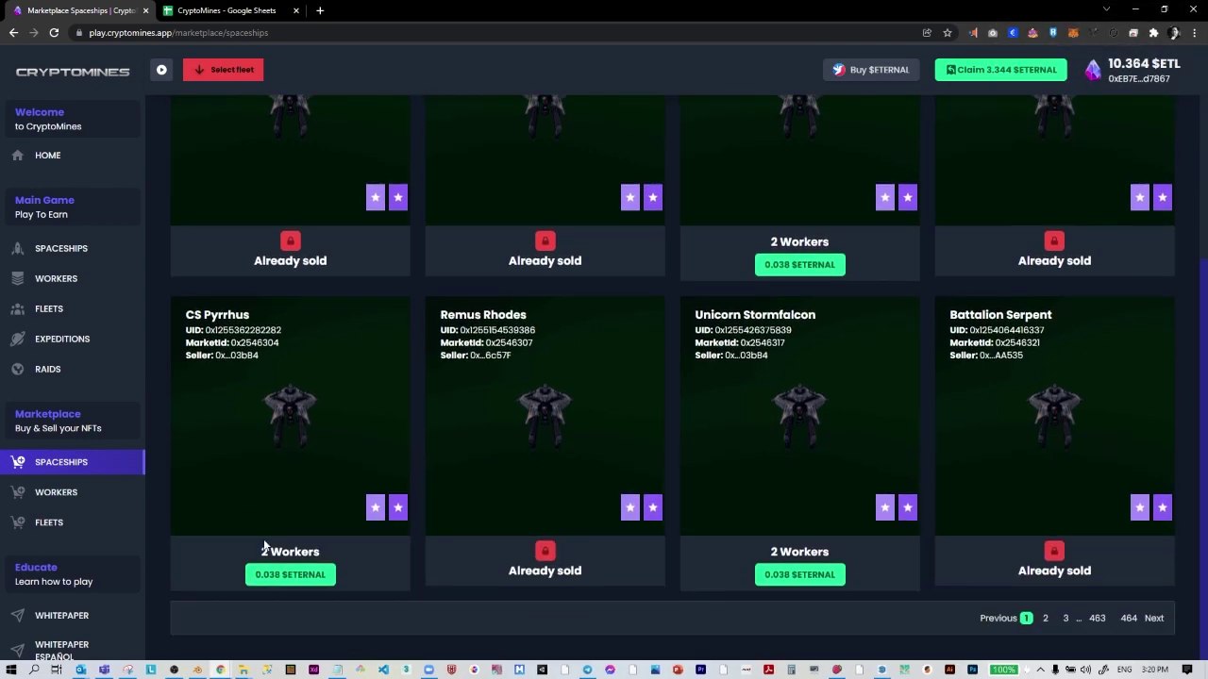
pyautogui.click(289, 574)
pyautogui.click(617, 434)
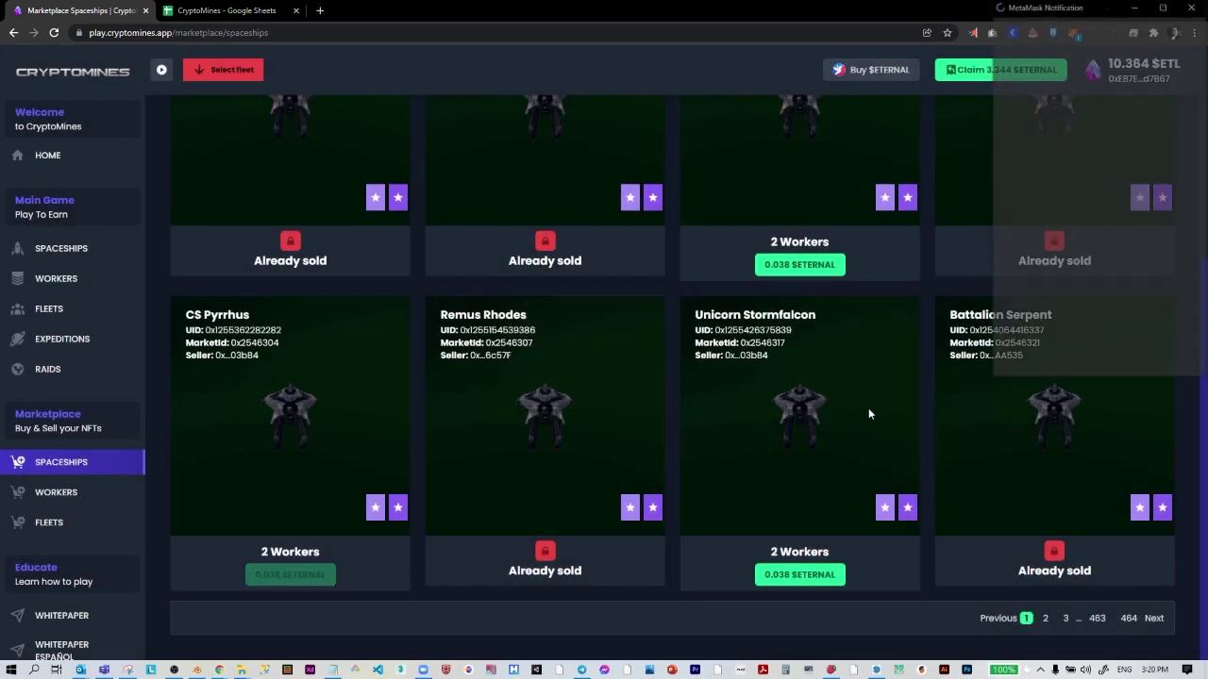
pyautogui.scroll(-1, 1142, 353)
pyautogui.click(1141, 354)
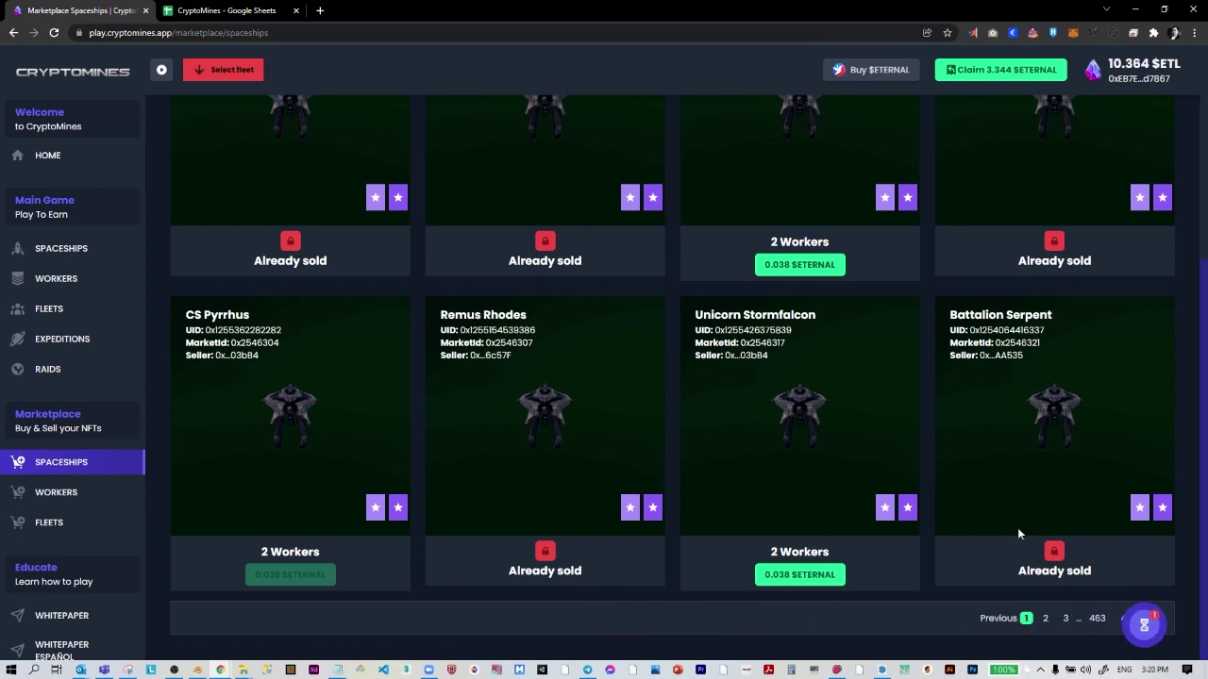
pyautogui.moveTo(1141, 630)
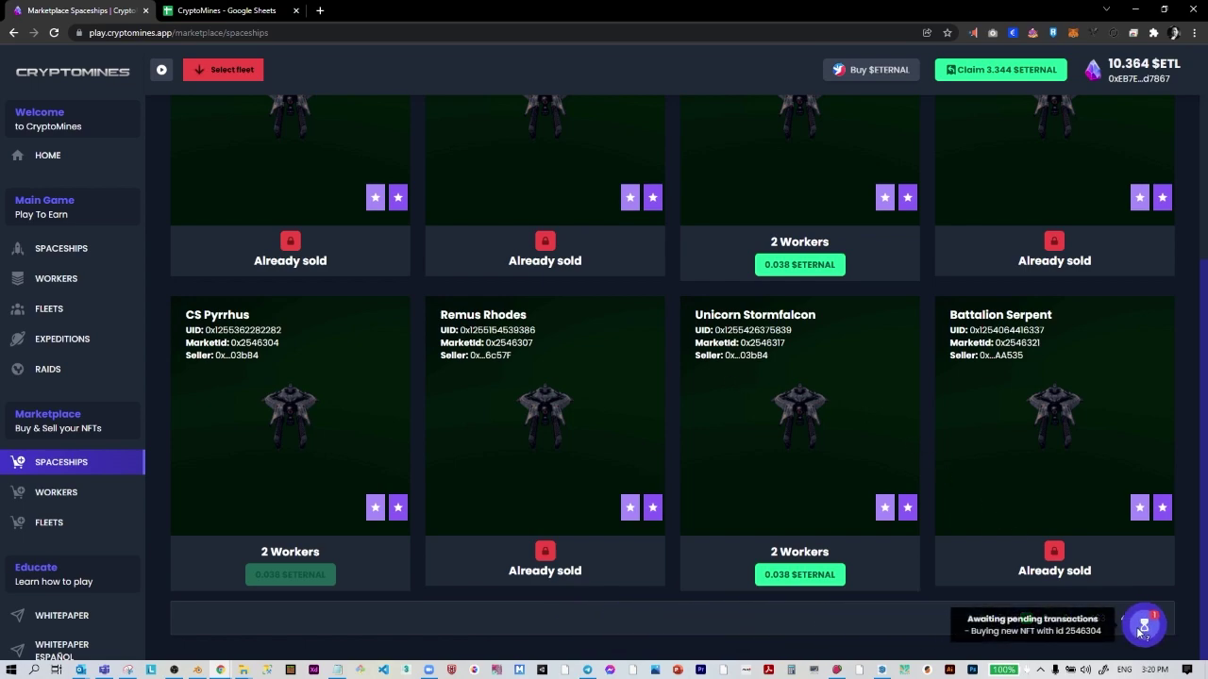
# - Copy the PHP total of the latest Buy NFT wallet transaction, 29.24, into cell F57 under Extra expenses in the CryptoMines spreadsheet
pyautogui.click(1074, 34)
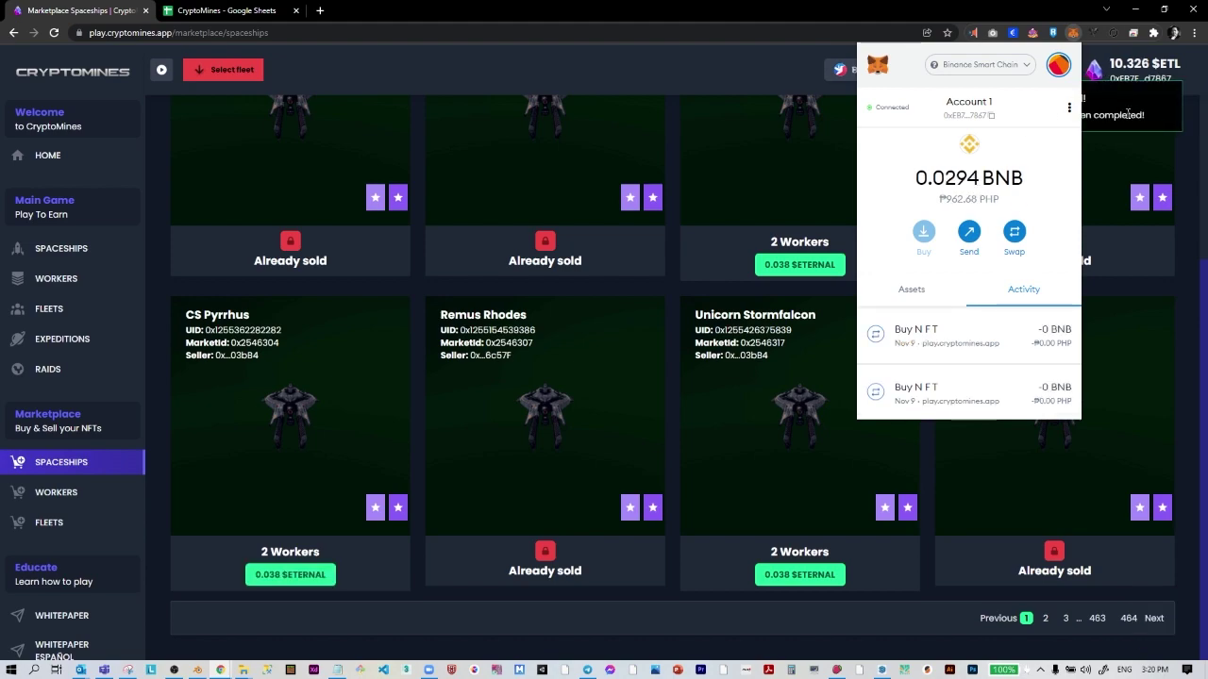
pyautogui.click(1002, 336)
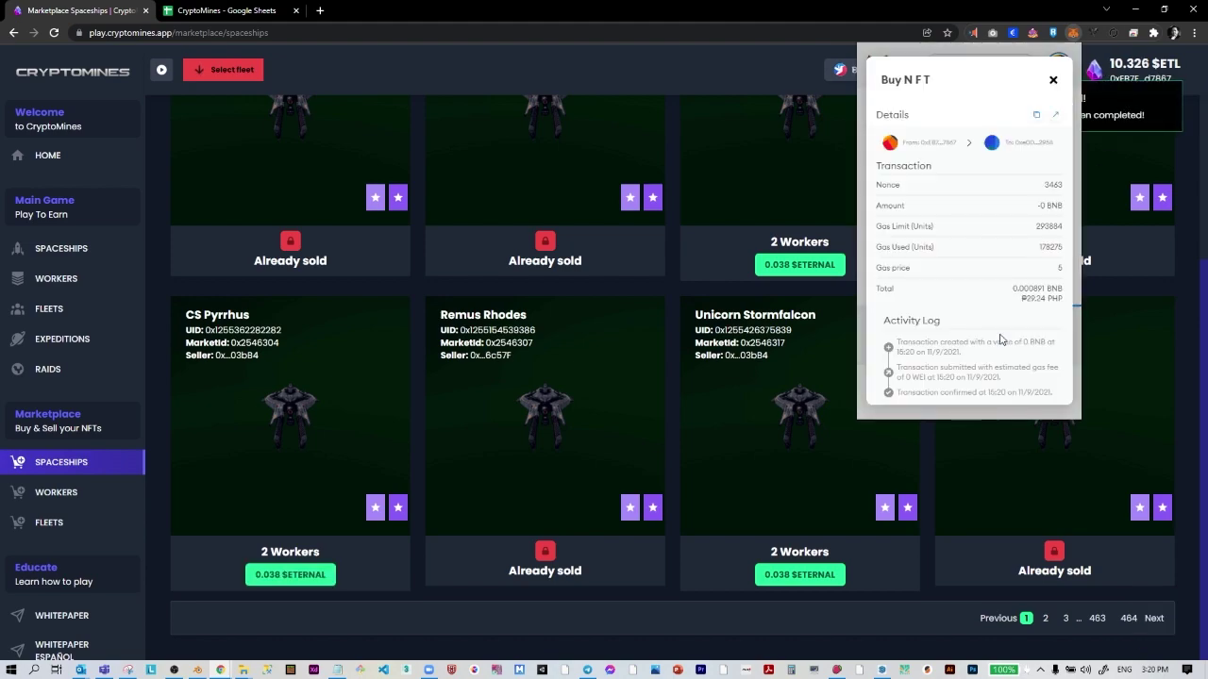
pyautogui.doubleClick(1034, 300)
pyautogui.hotkey('ctrl', 'c')
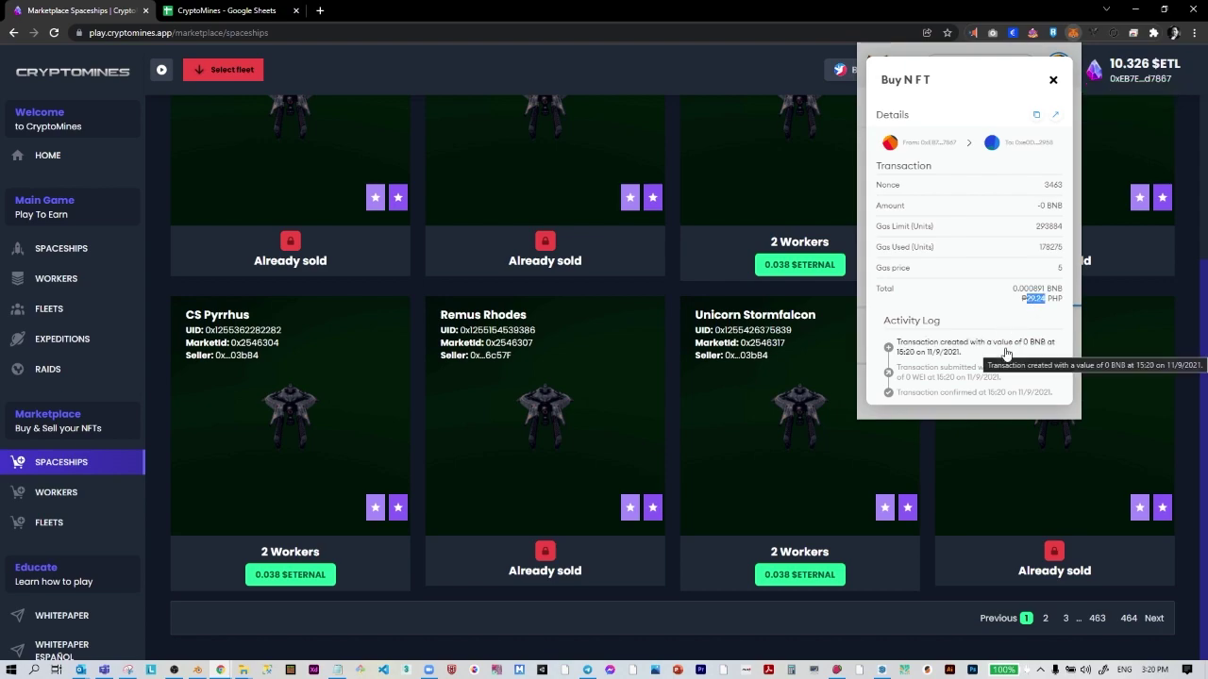
pyautogui.click(227, 10)
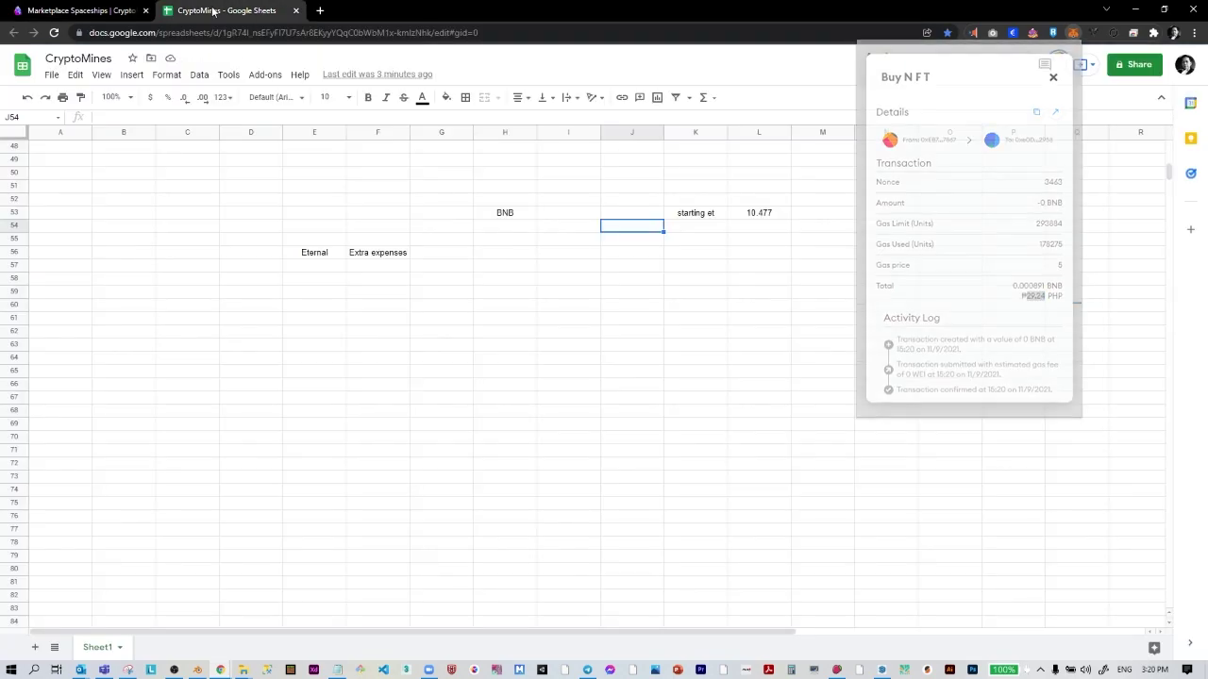
pyautogui.click(383, 270)
pyautogui.hotkey('ctrl', 'v')
pyautogui.click(427, 271)
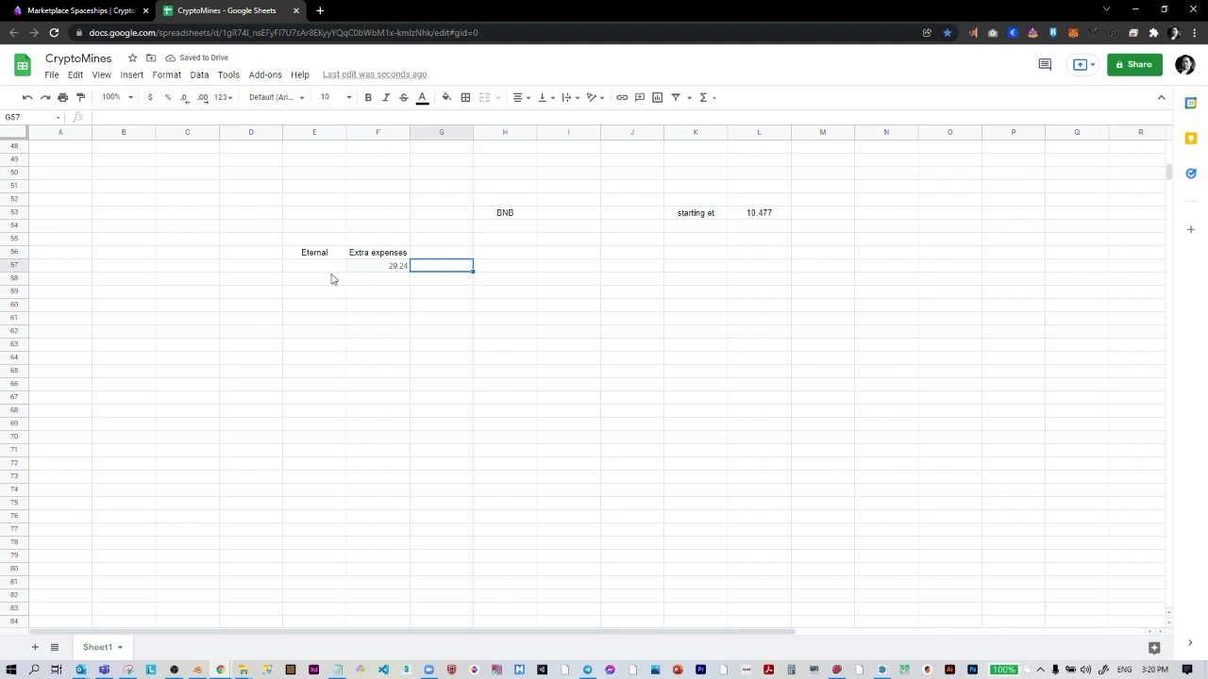
# - Label the expense row "ship" in cell D57 and enter 0.038 in E57 under Eternal
pyautogui.click(262, 267)
pyautogui.write('shi')
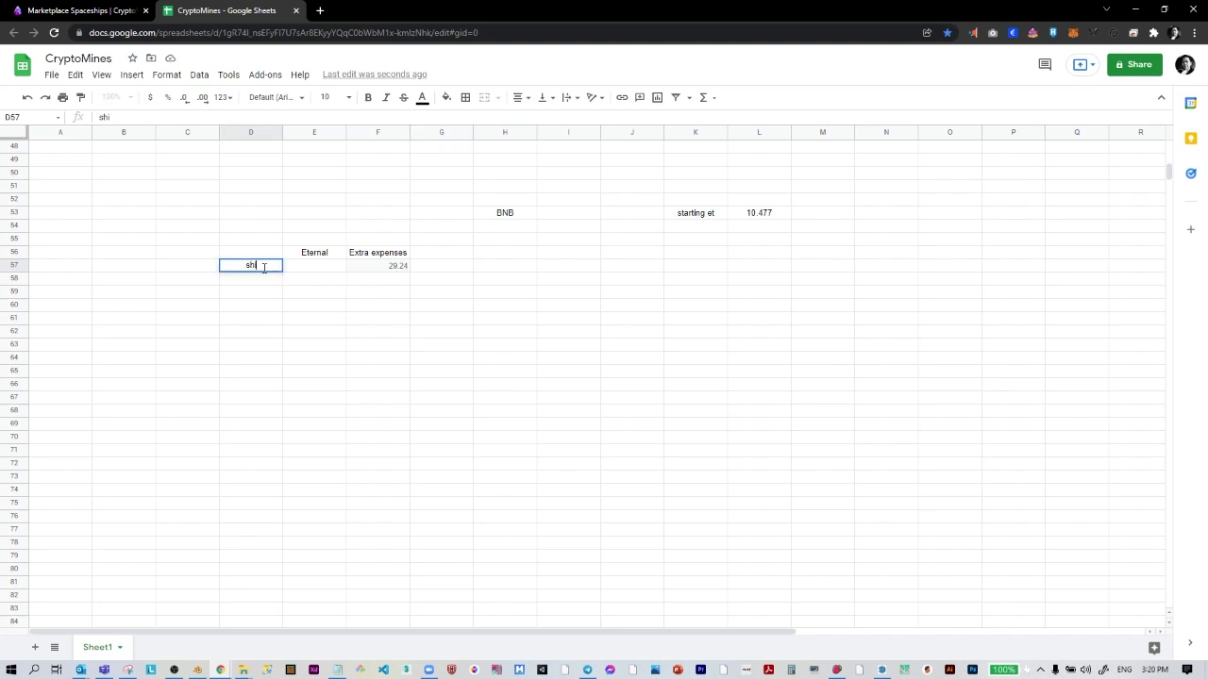
pyautogui.write('p')
pyautogui.click(328, 272)
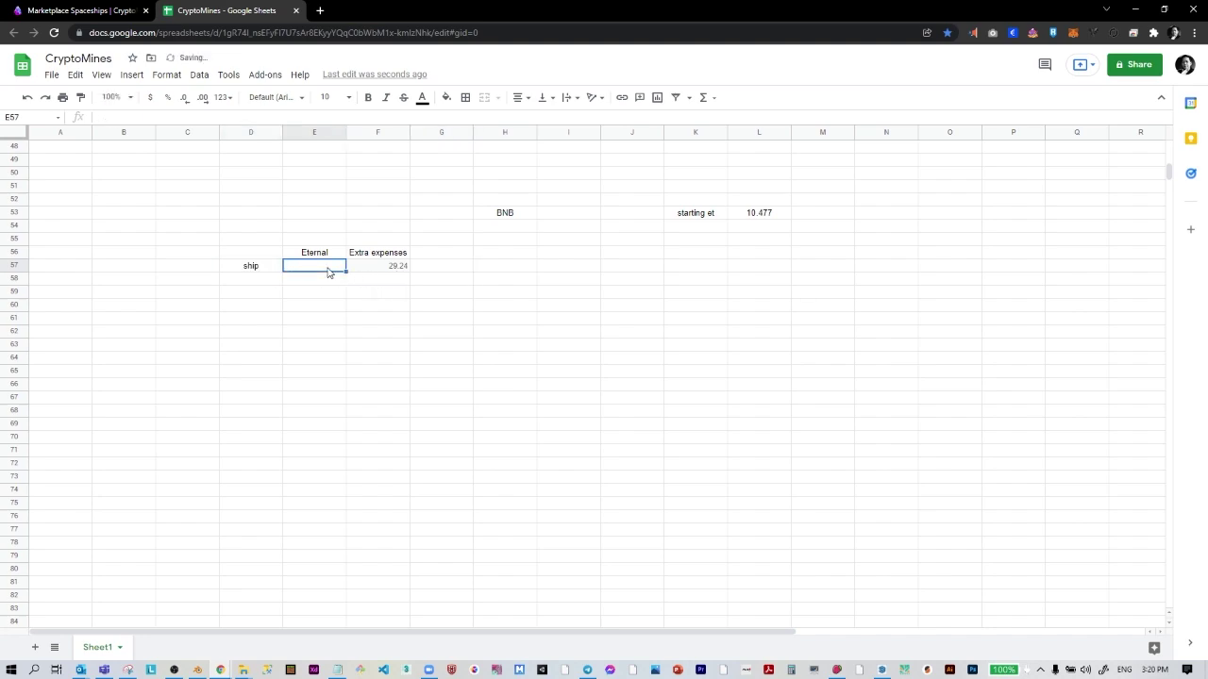
pyautogui.write('0')
pyautogui.write('.3')
pyautogui.write('38')
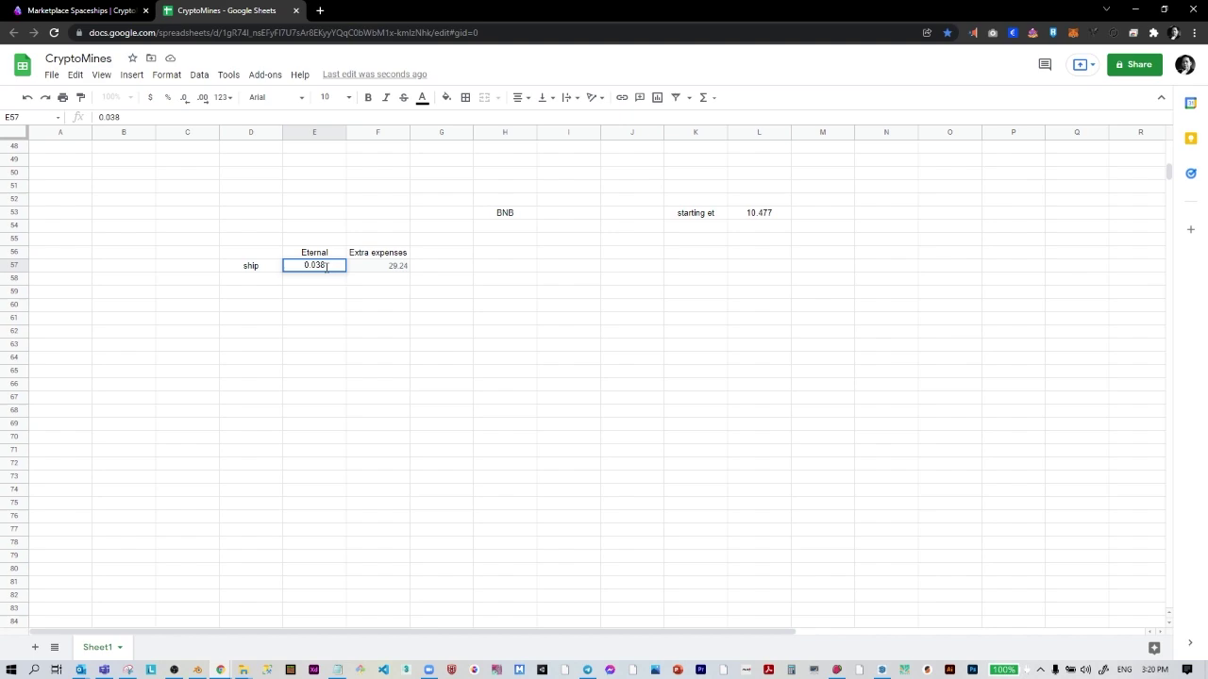
pyautogui.press('Return')
pyautogui.click(94, 12)
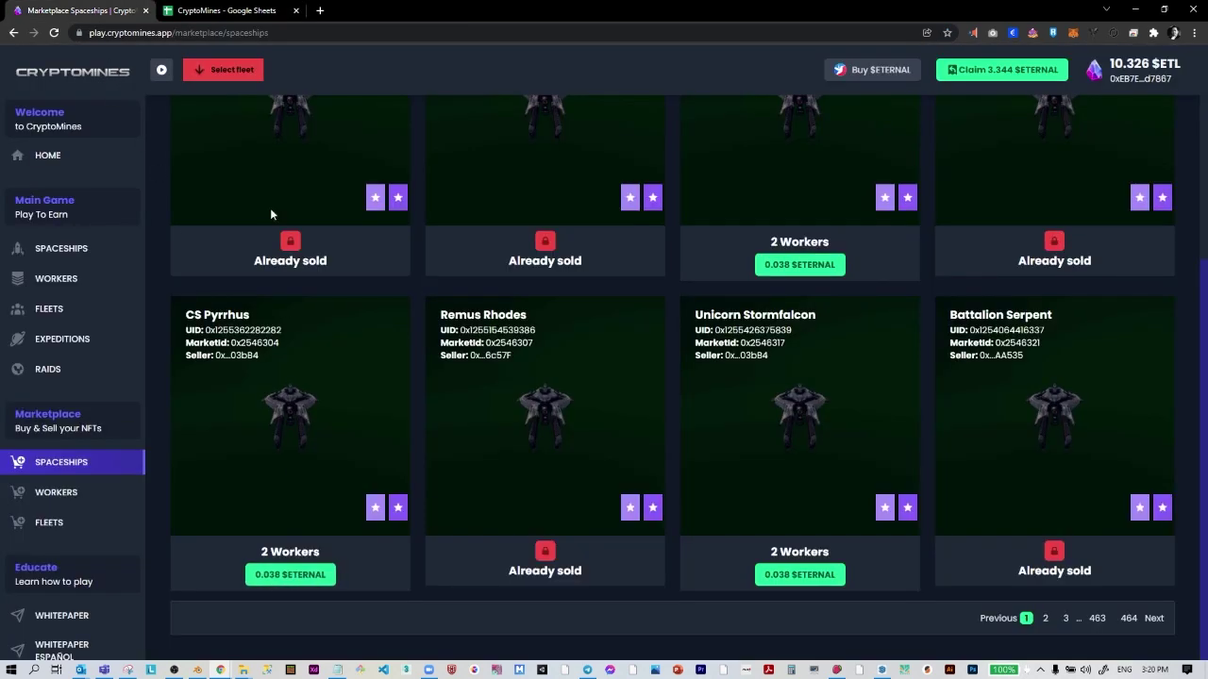
pyautogui.click(227, 10)
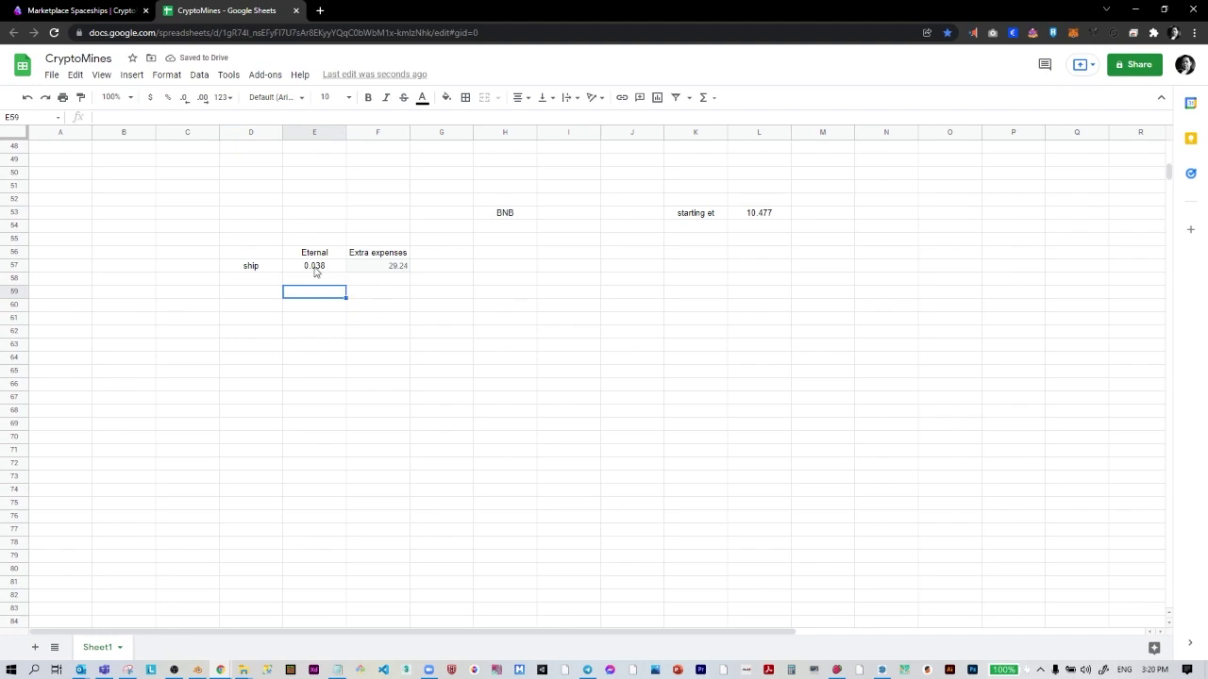
pyautogui.click(375, 271)
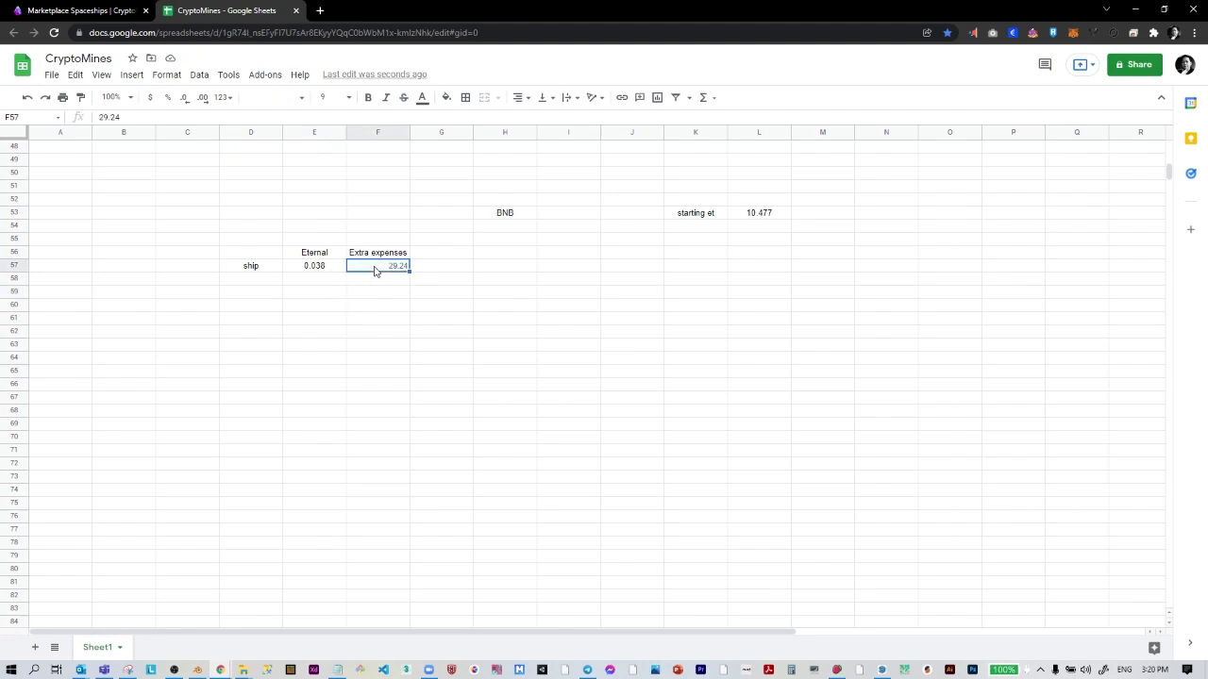
pyautogui.click(441, 267)
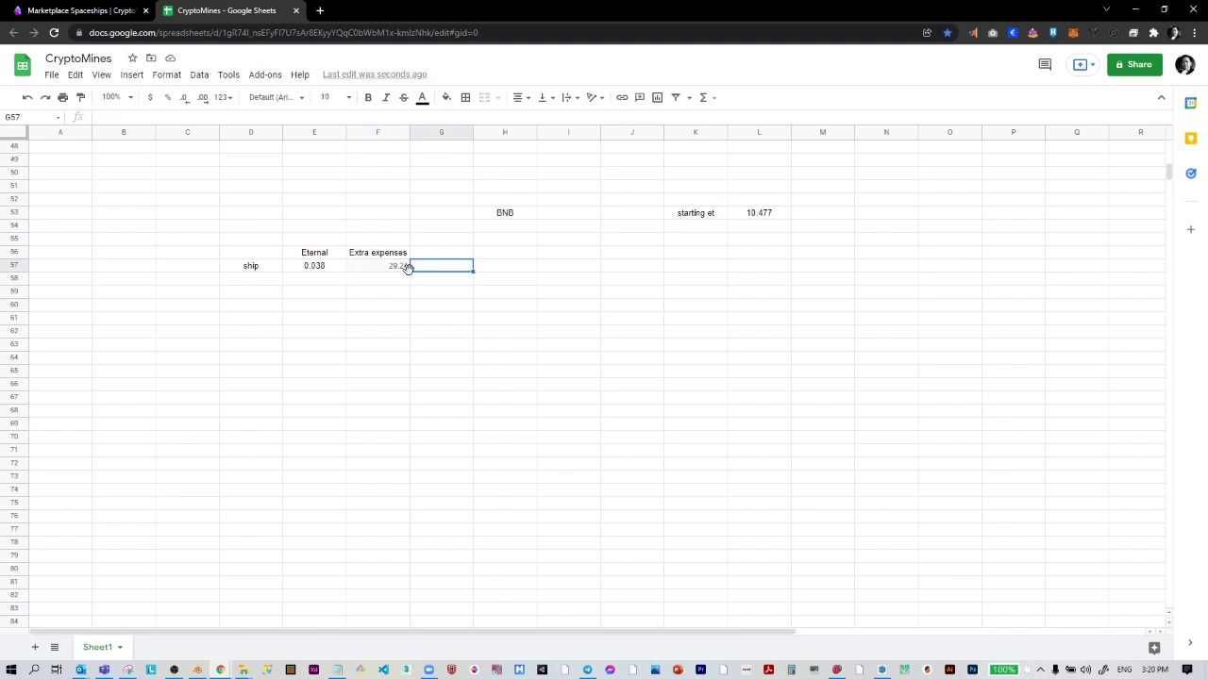
# - Calculate the Eternal cost of four ships in cell E58 with the formula =E57*4
pyautogui.click(333, 281)
pyautogui.write('=')
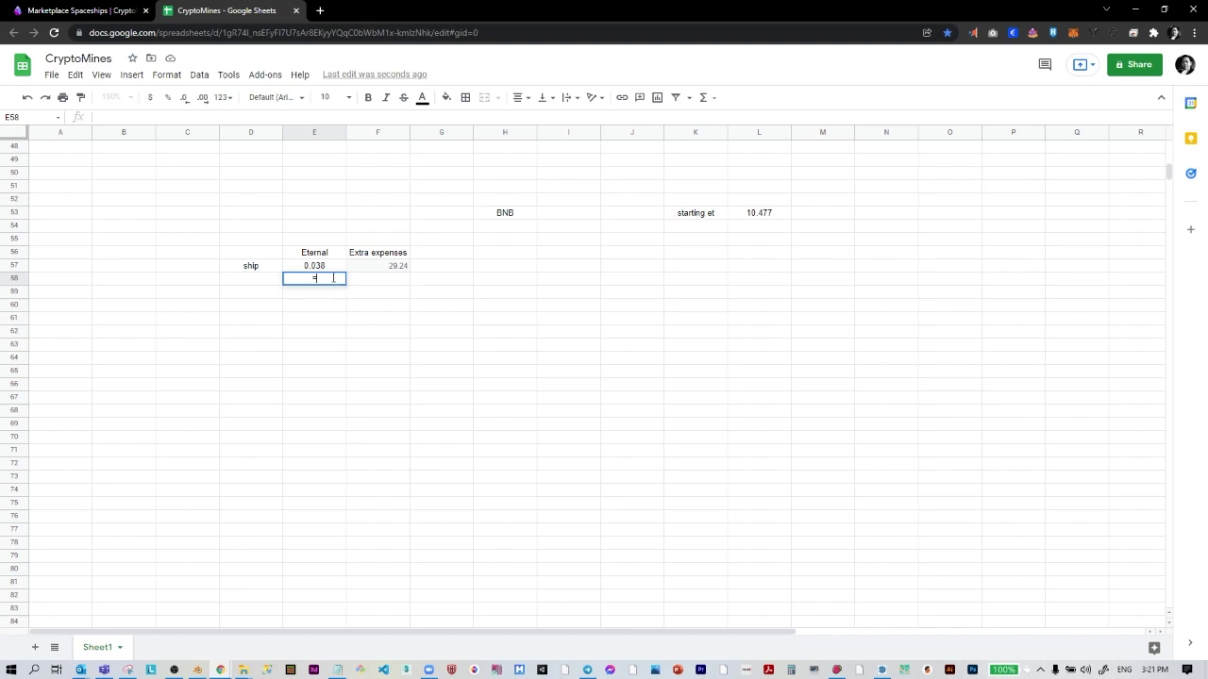
pyautogui.click(330, 267)
pyautogui.write('*')
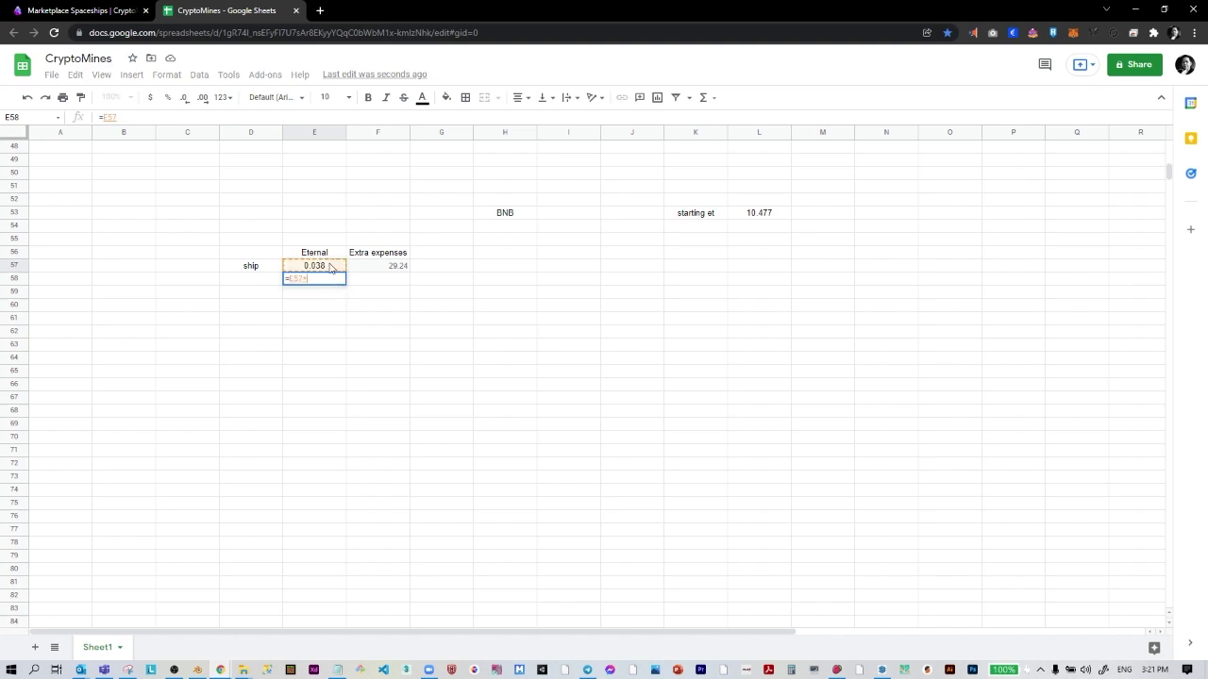
pyautogui.press('Return')
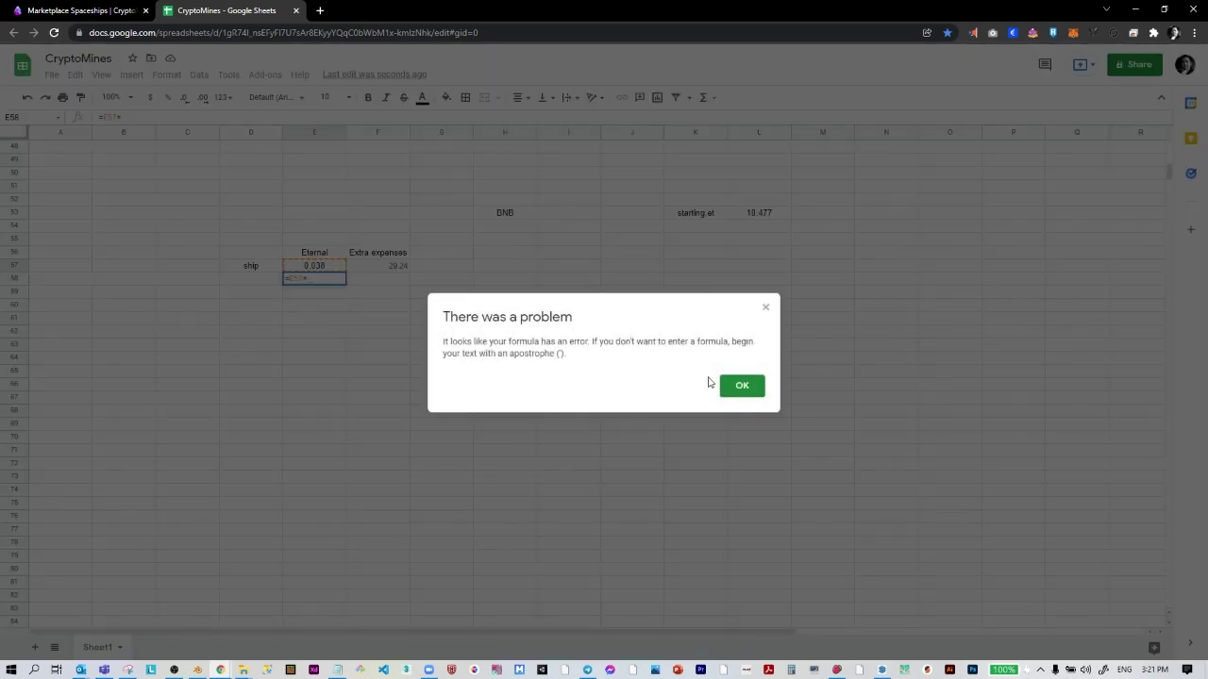
pyautogui.click(736, 385)
pyautogui.write('4')
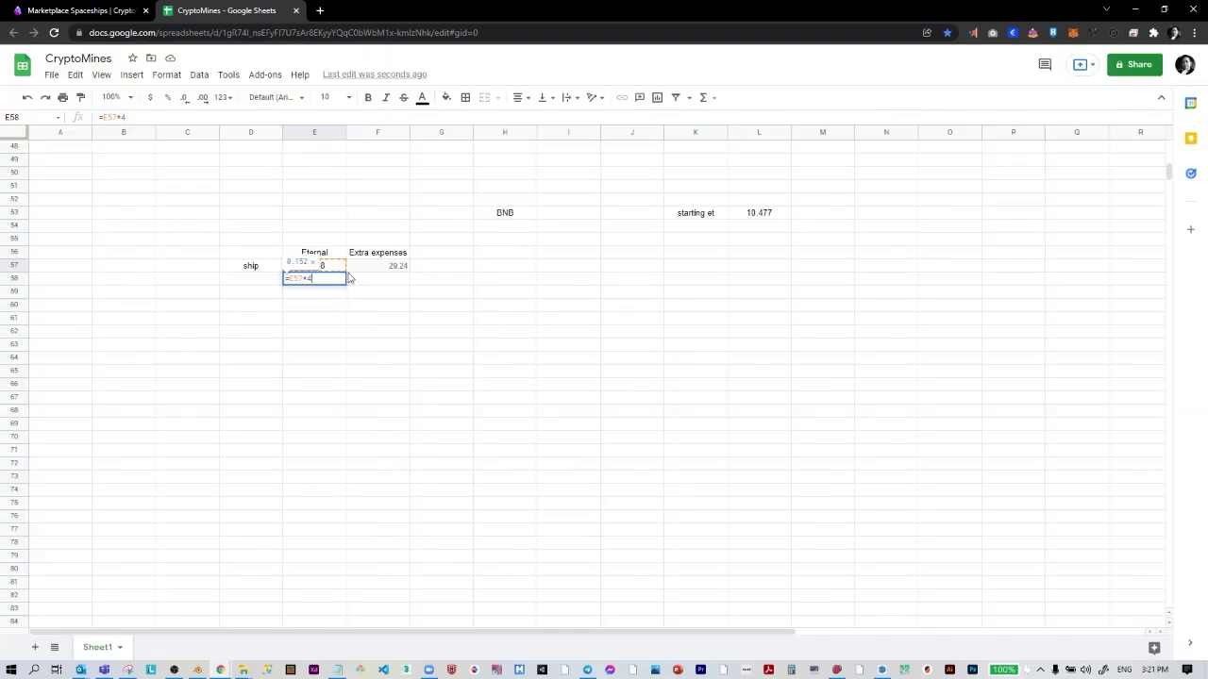
pyautogui.press('Return')
# - Calculate the extra expenses for four ships in cell F58 with the formula =F57*4
pyautogui.click(371, 285)
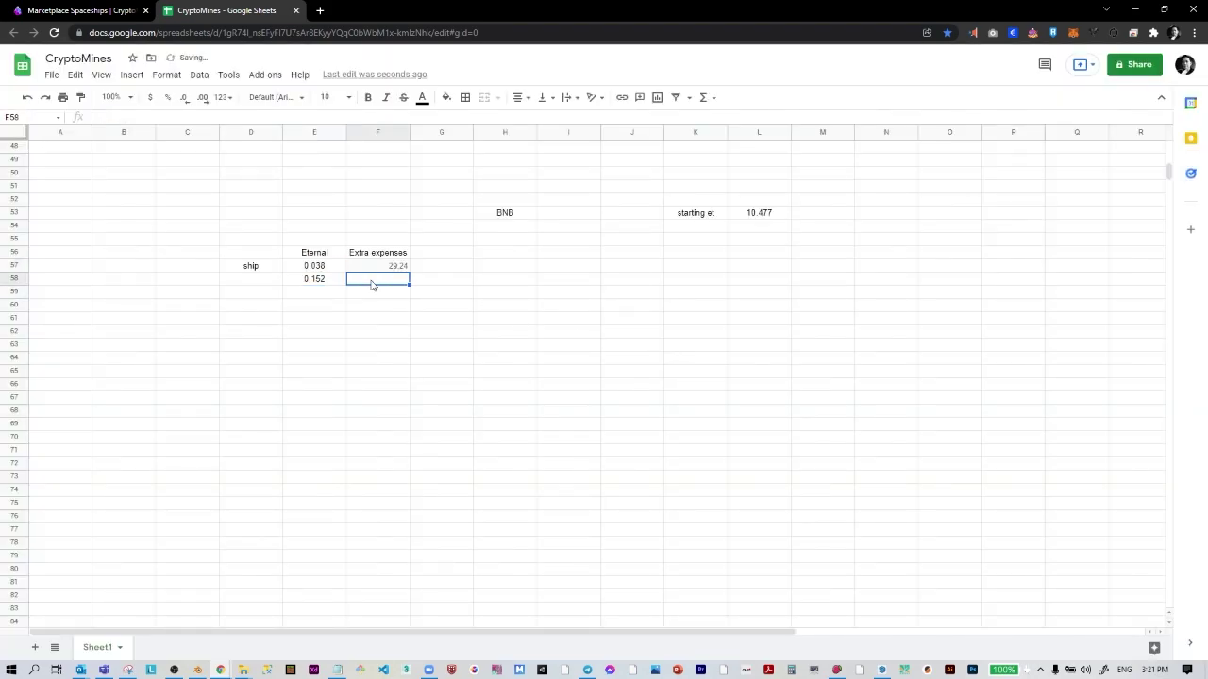
pyautogui.write('=')
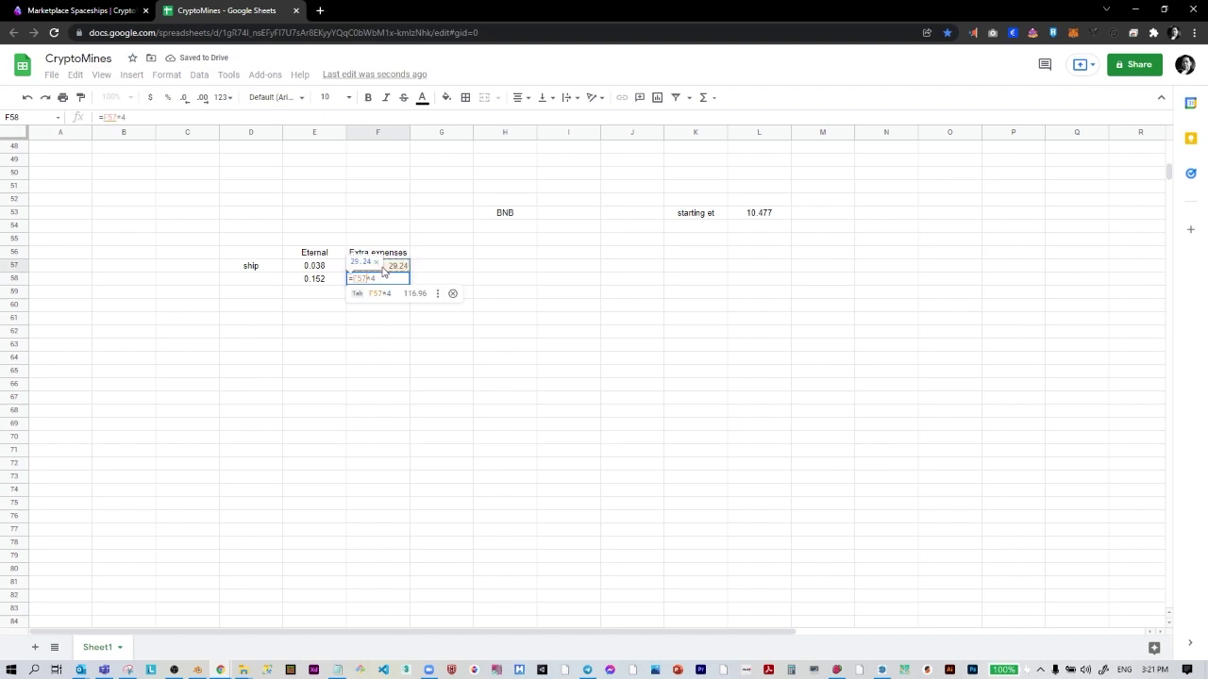
pyautogui.click(388, 291)
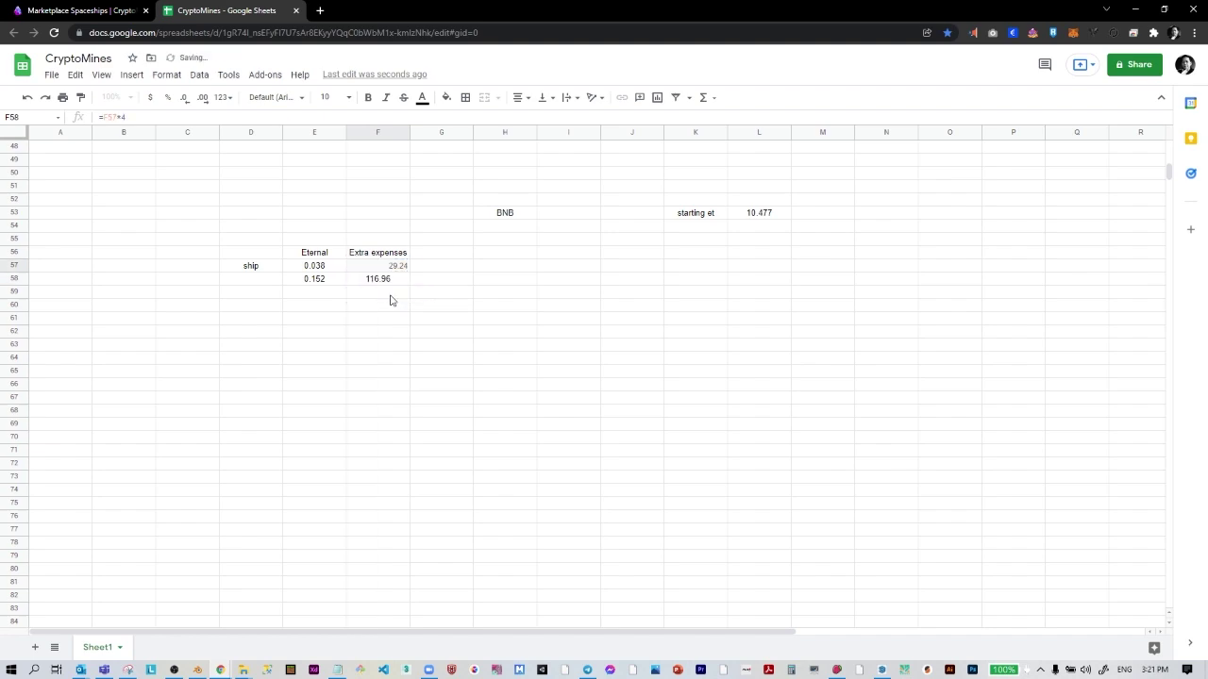
pyautogui.click(375, 282)
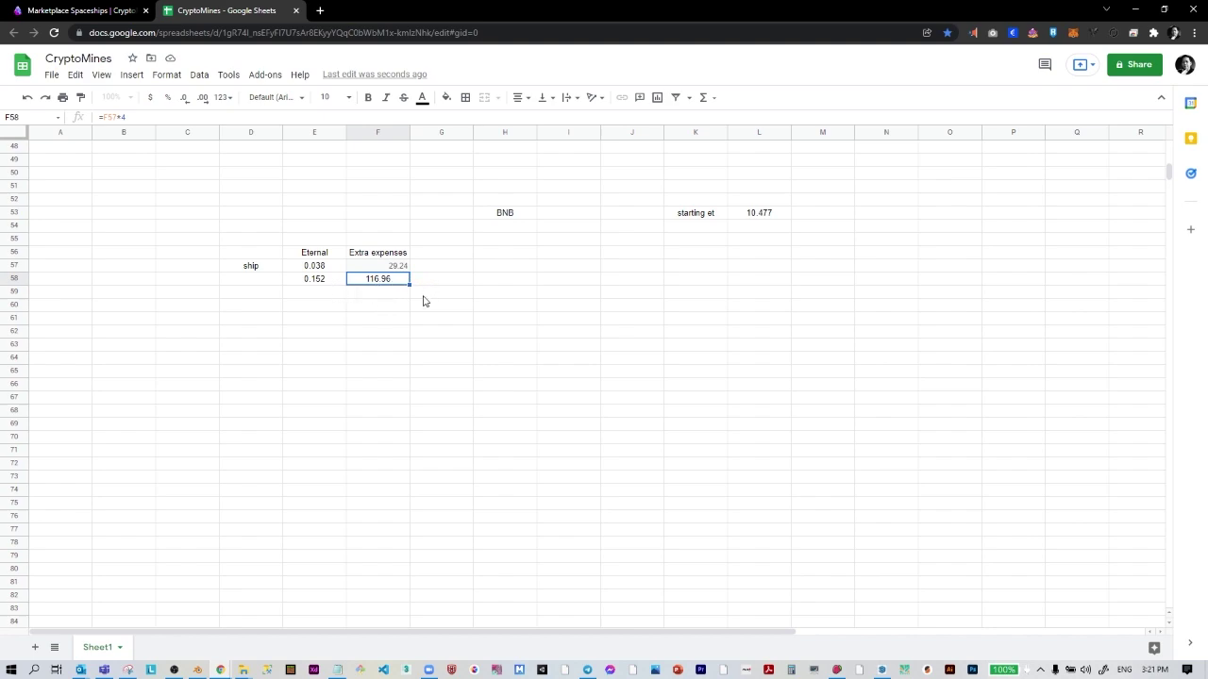
# - Open the bookmarked CoinGecko portfolio in a new tab and go to the CryptoMines Eternal price page
pyautogui.click(310, 291)
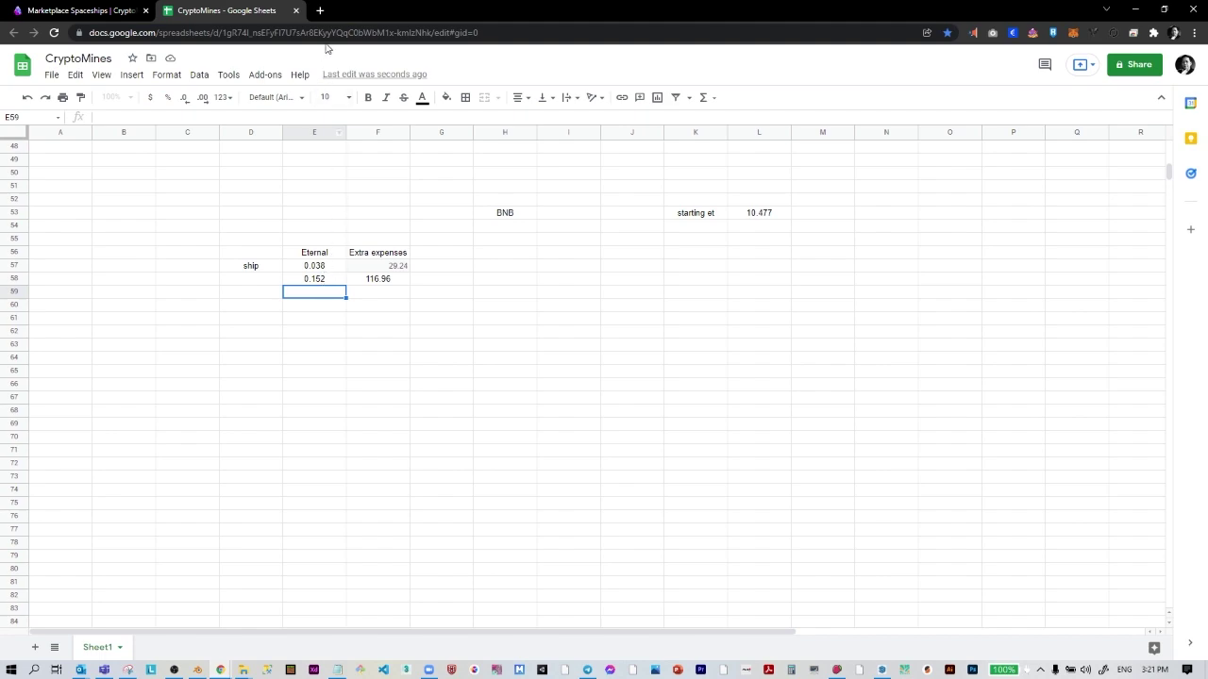
pyautogui.click(324, 11)
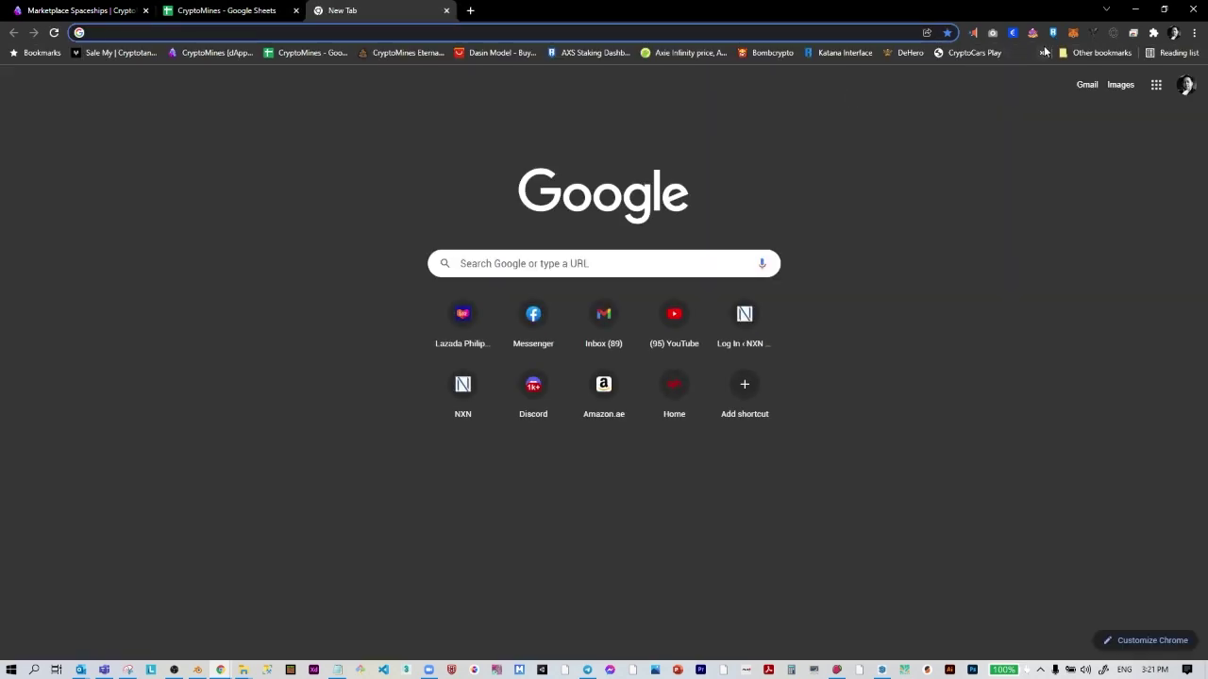
pyautogui.click(1038, 54)
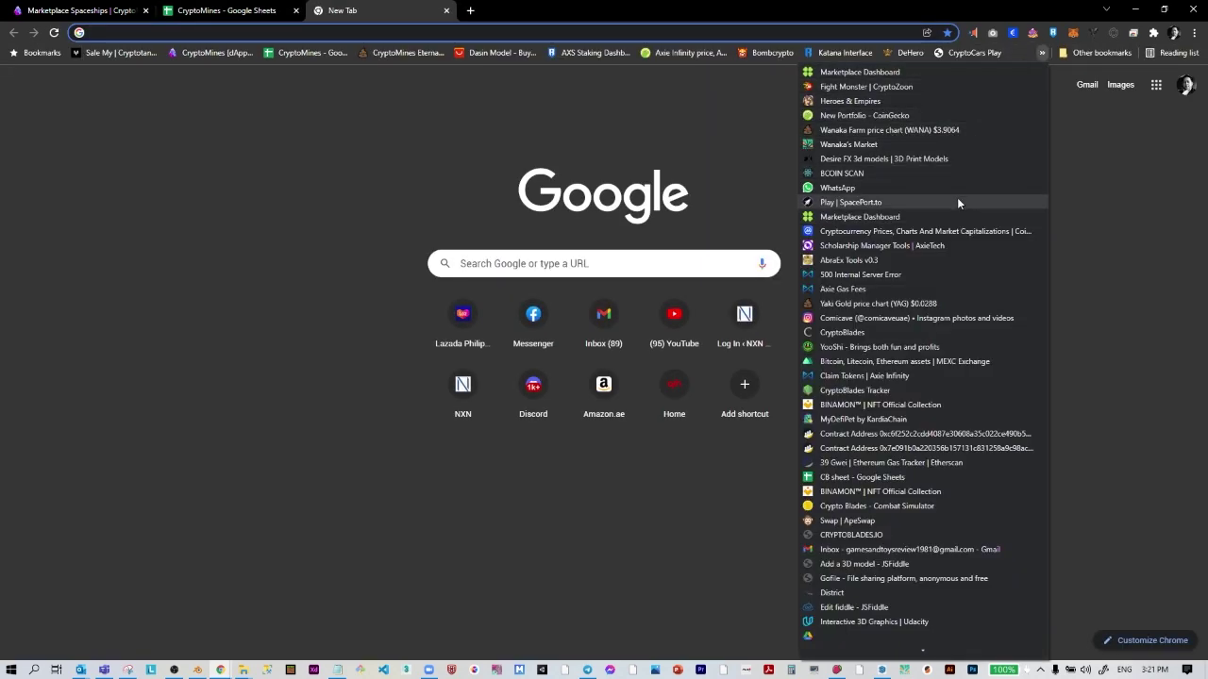
pyautogui.click(958, 116)
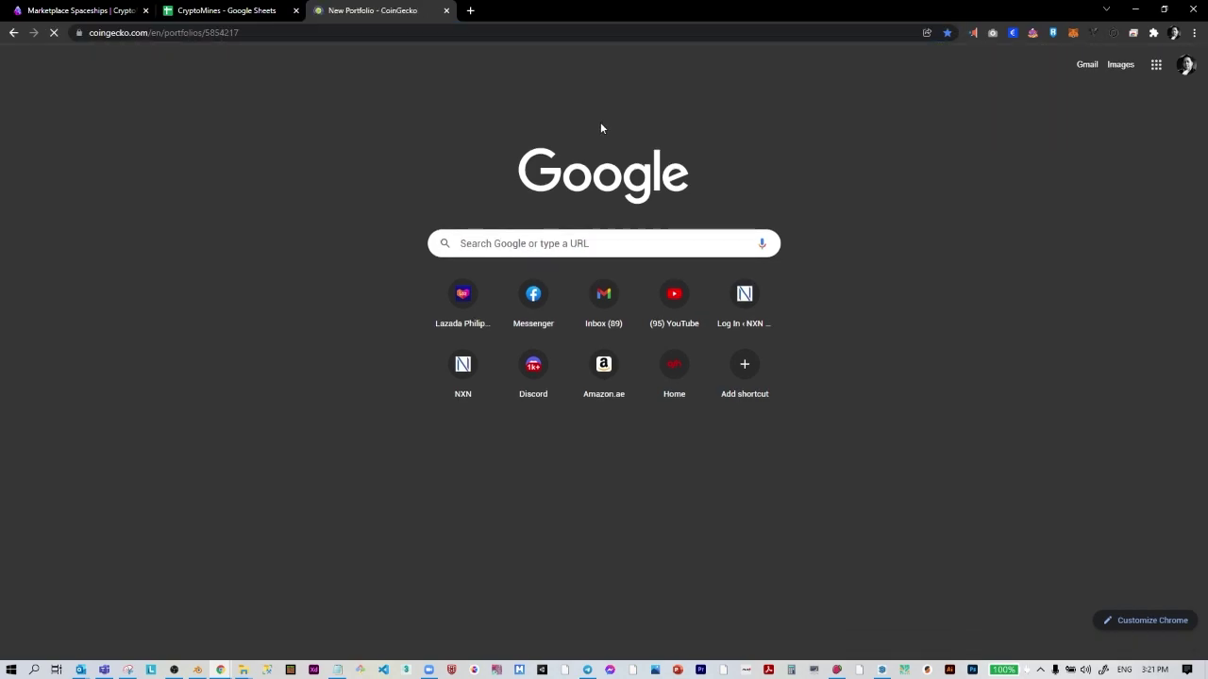
pyautogui.scroll(-2, 406, 434)
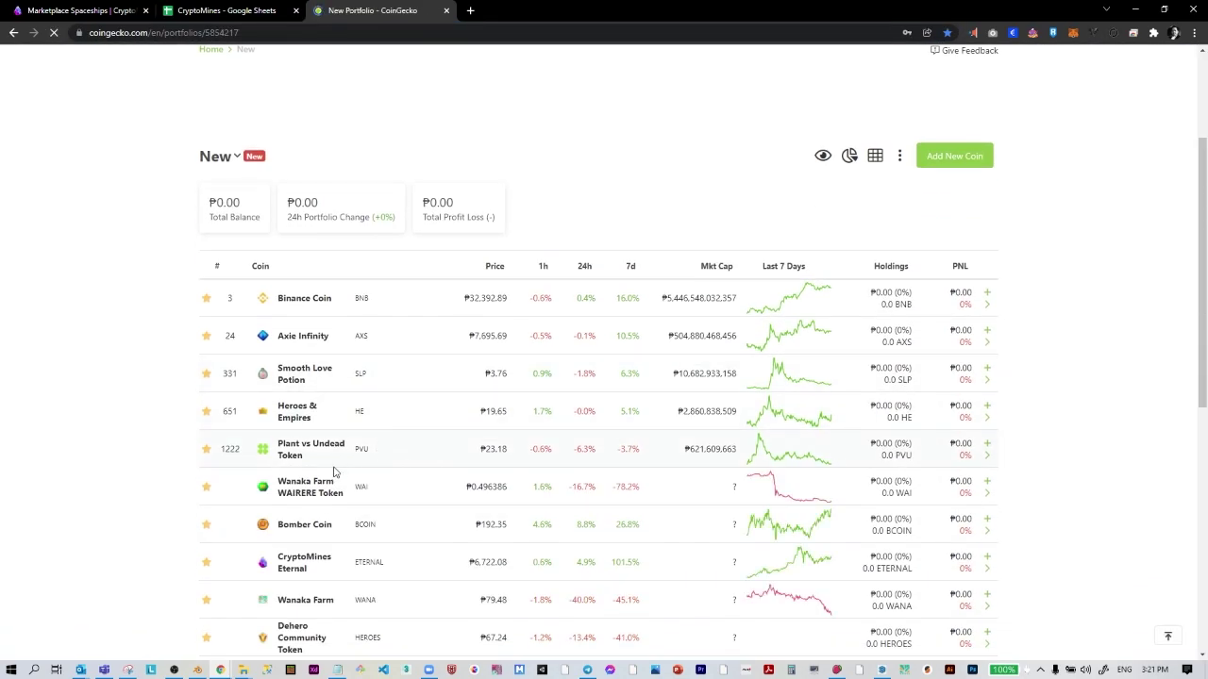
pyautogui.click(306, 565)
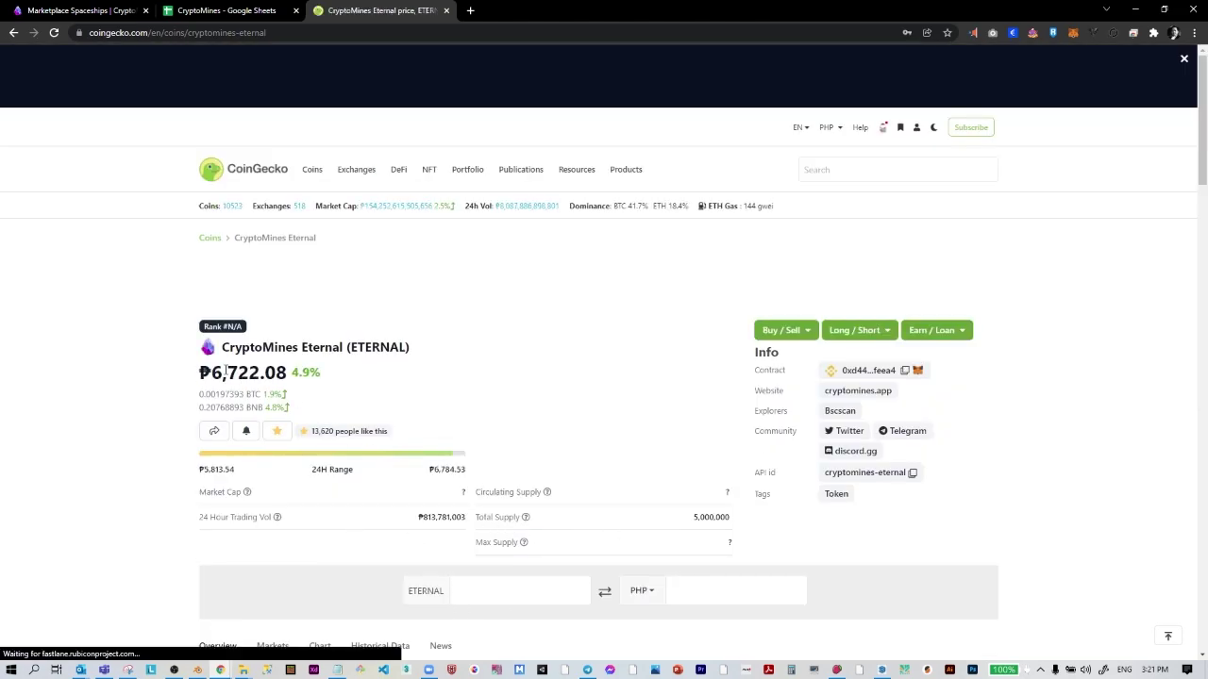
# - Convert 0.152 ETERNAL to PHP on the CoinGecko page and record the amount, 1021.75616, in cell E59 of the CryptoMines spreadsheet
pyautogui.click(229, 12)
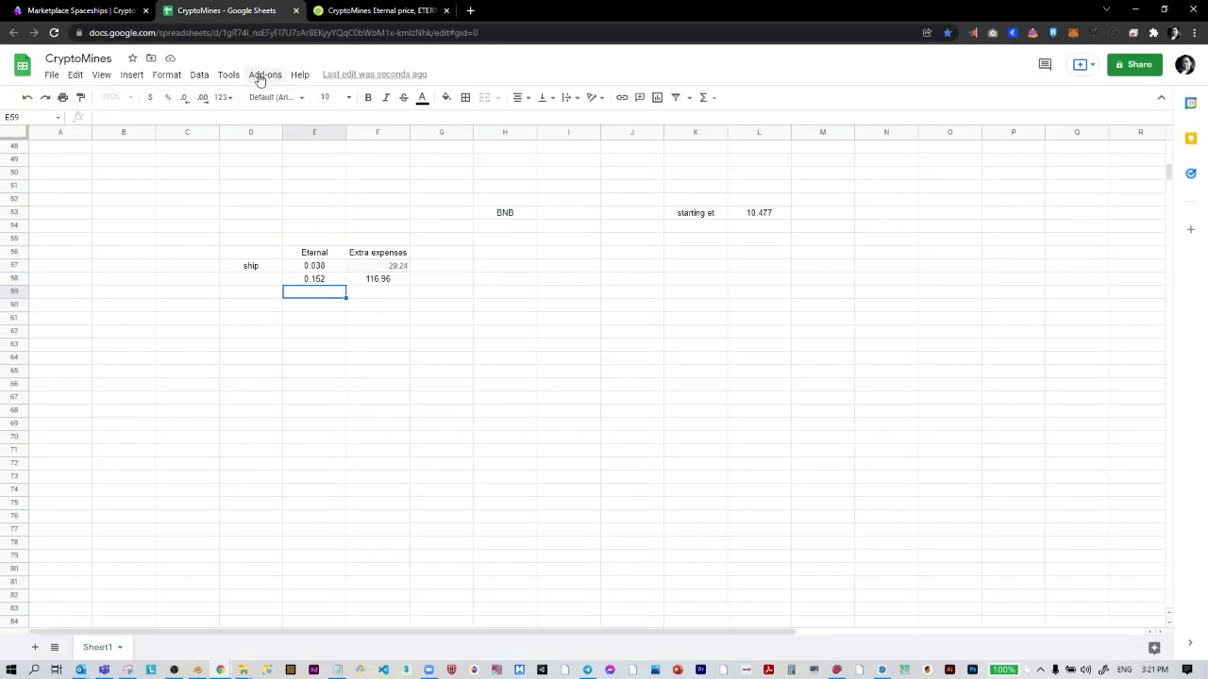
pyautogui.click(363, 11)
pyautogui.click(493, 589)
pyautogui.write('0.152')
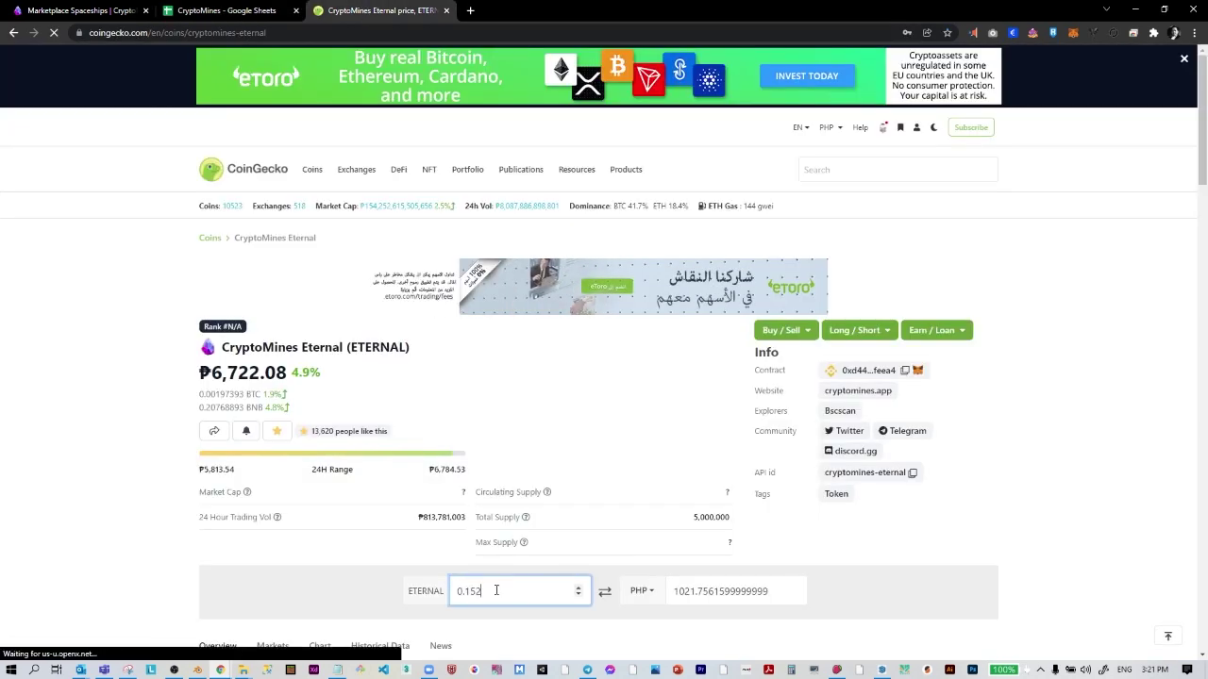
pyautogui.doubleClick(698, 594)
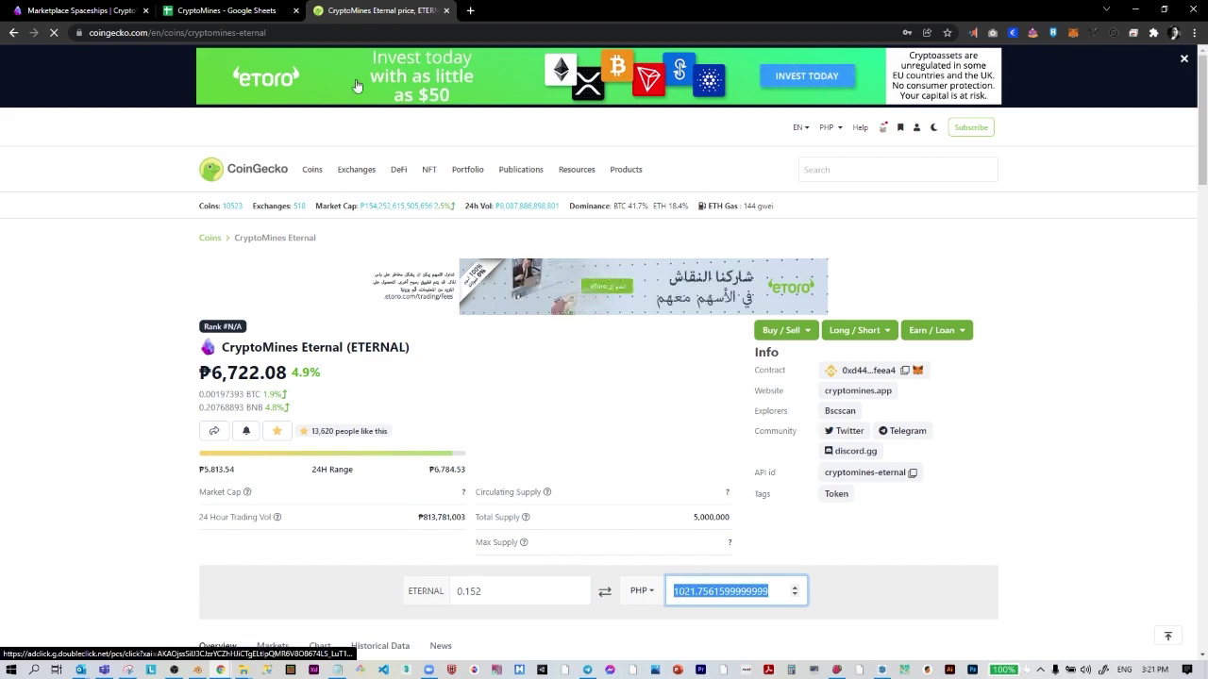
pyautogui.click(233, 13)
pyautogui.click(329, 295)
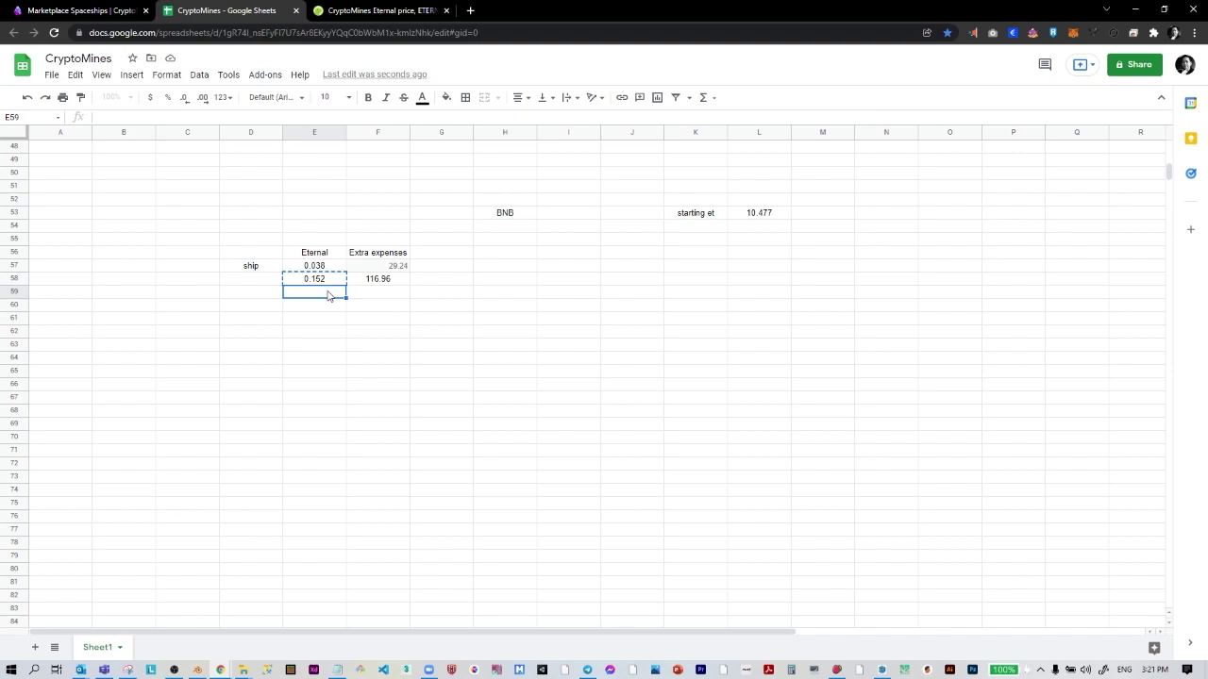
pyautogui.write('1021.75616')
pyautogui.click(374, 298)
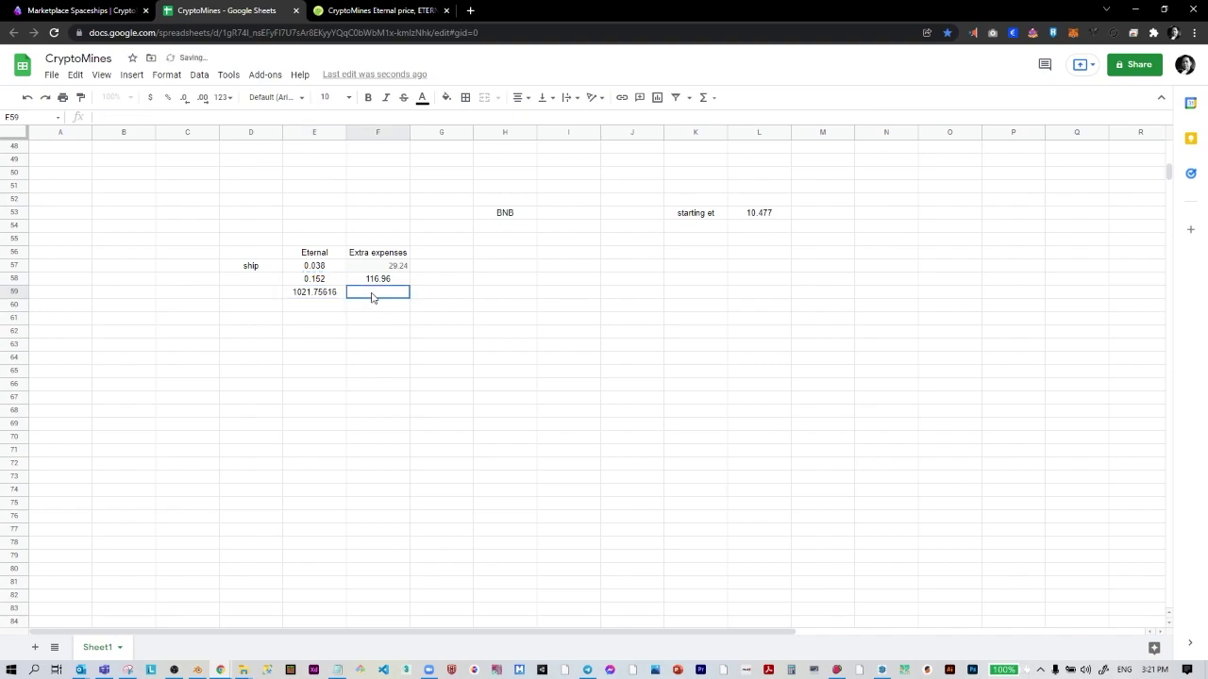
# - Calculate the total cost of the four ships in cell G59 with the formula =E59+F58
pyautogui.click(445, 298)
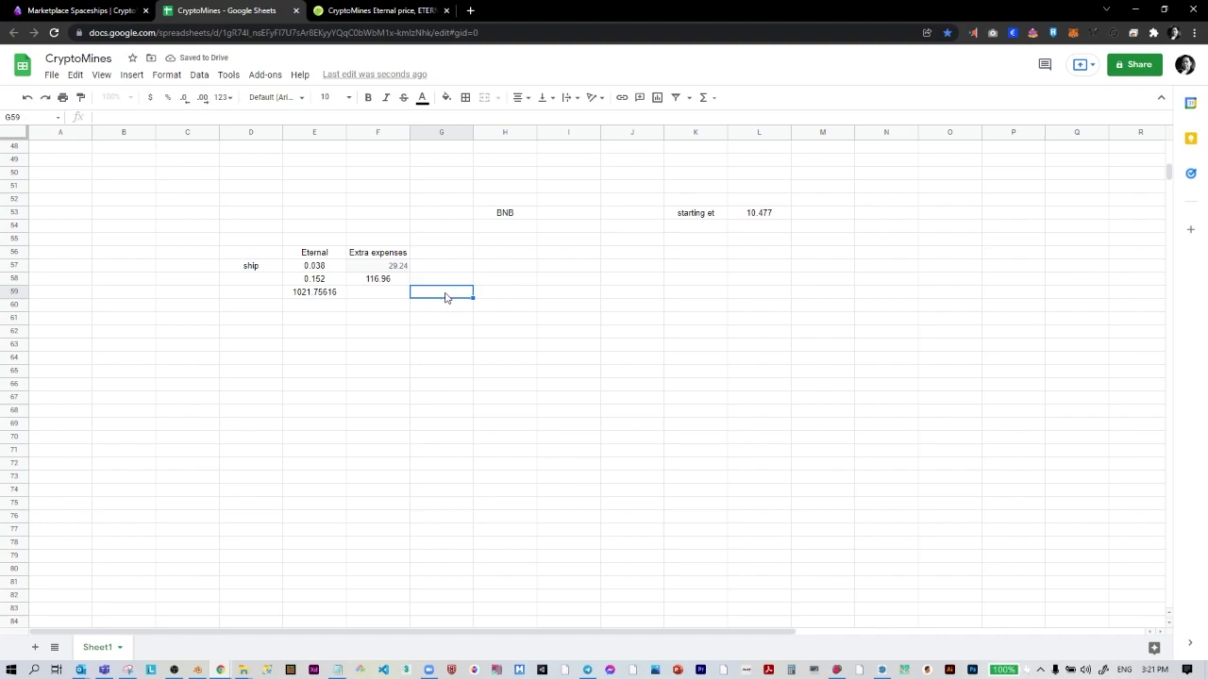
pyautogui.write('=')
pyautogui.click(324, 294)
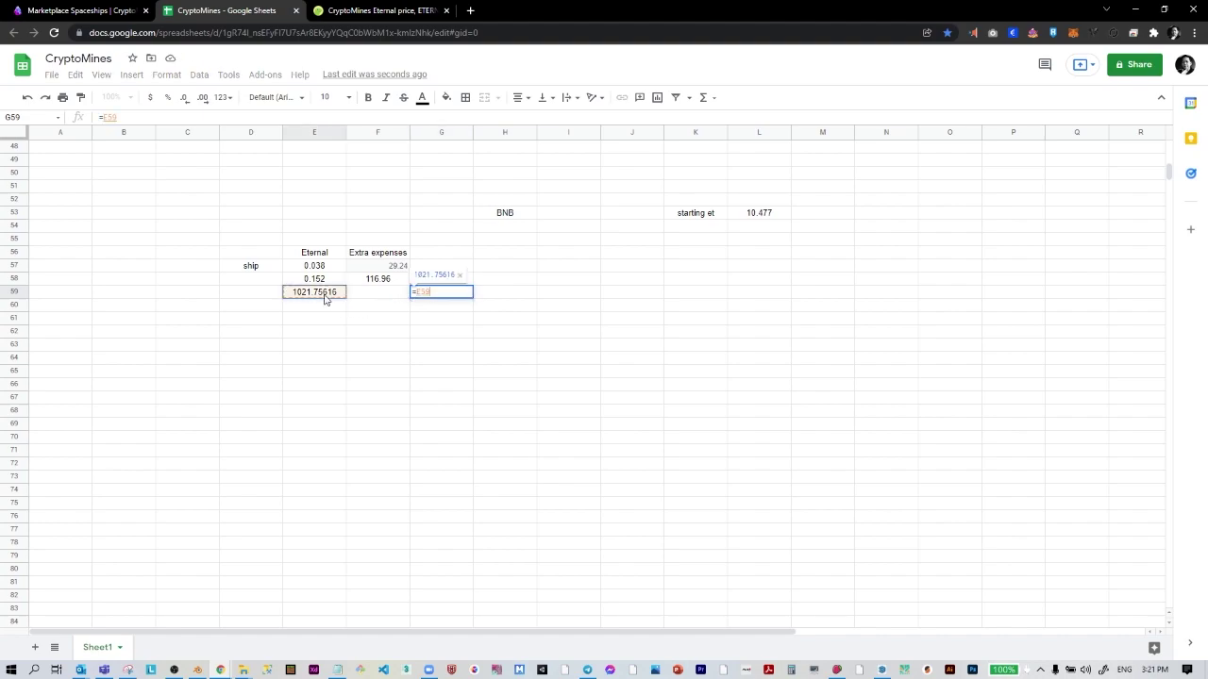
pyautogui.write('+')
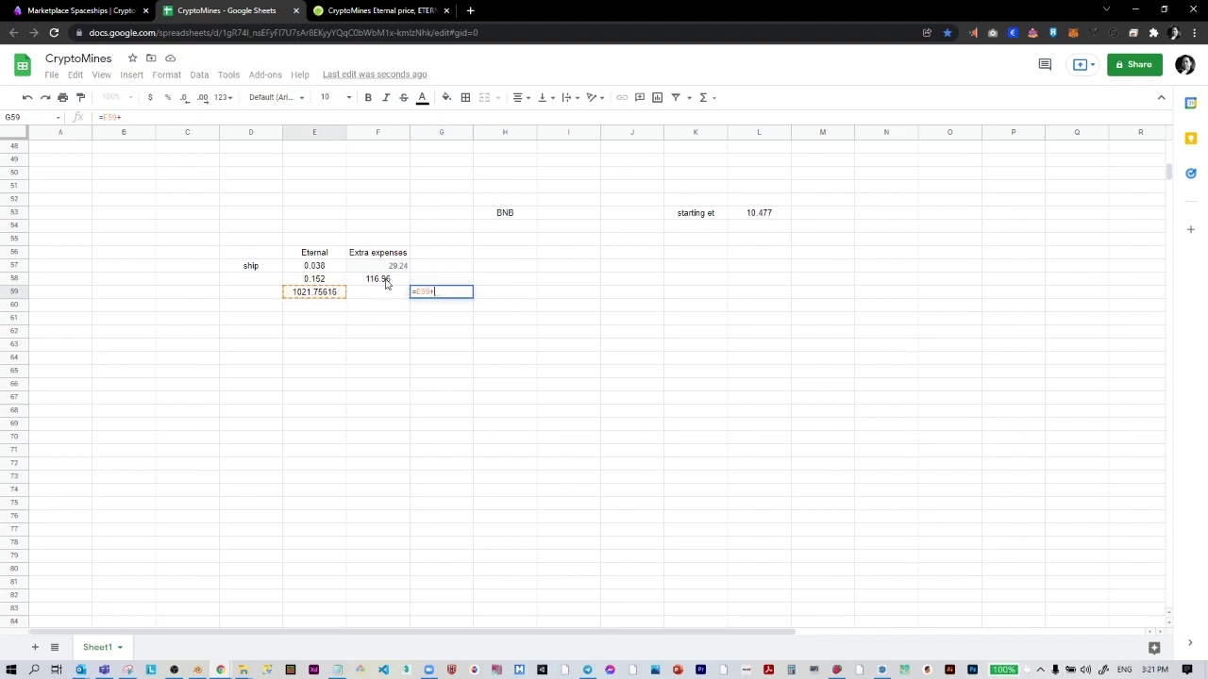
pyautogui.click(382, 279)
pyautogui.press('Return')
# - Make the total in cell G59 bold and reduce it to two decimal places
pyautogui.click(442, 294)
pyautogui.hotkey('ctrl', 'b')
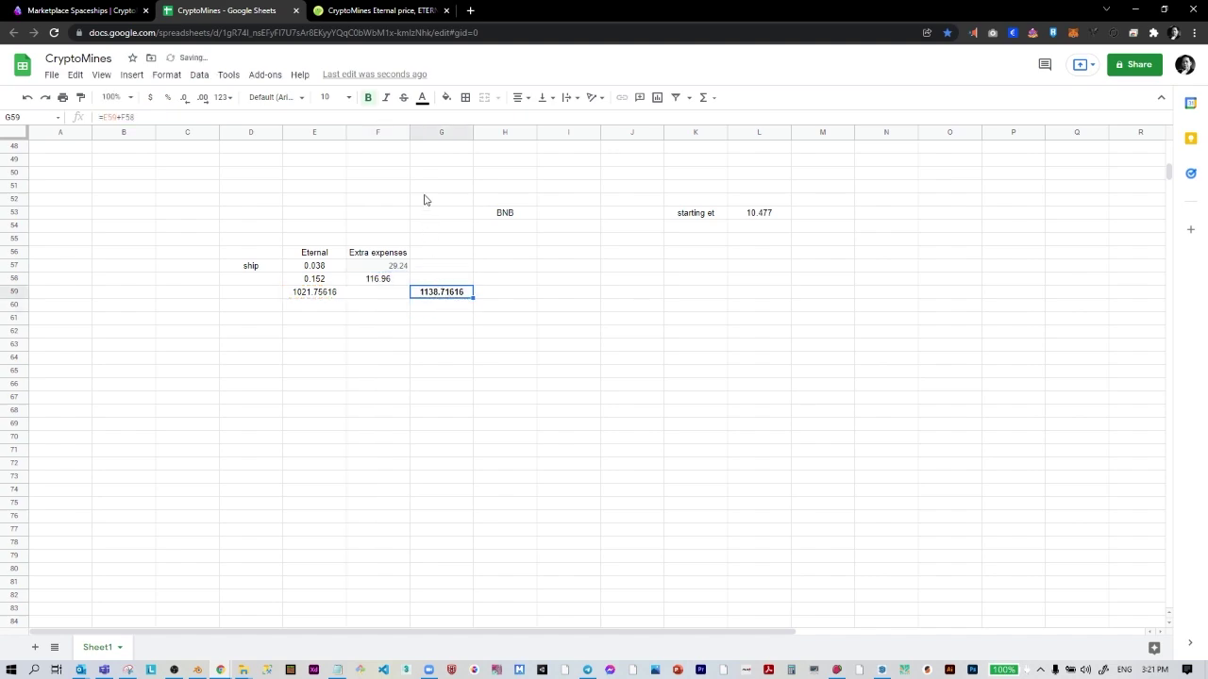
pyautogui.click(187, 99)
pyautogui.click(186, 99)
pyautogui.click(186, 99)
# - Change the label in cell D57 to "4 ship" and enter "8 workers" in cell D62
pyautogui.click(257, 268)
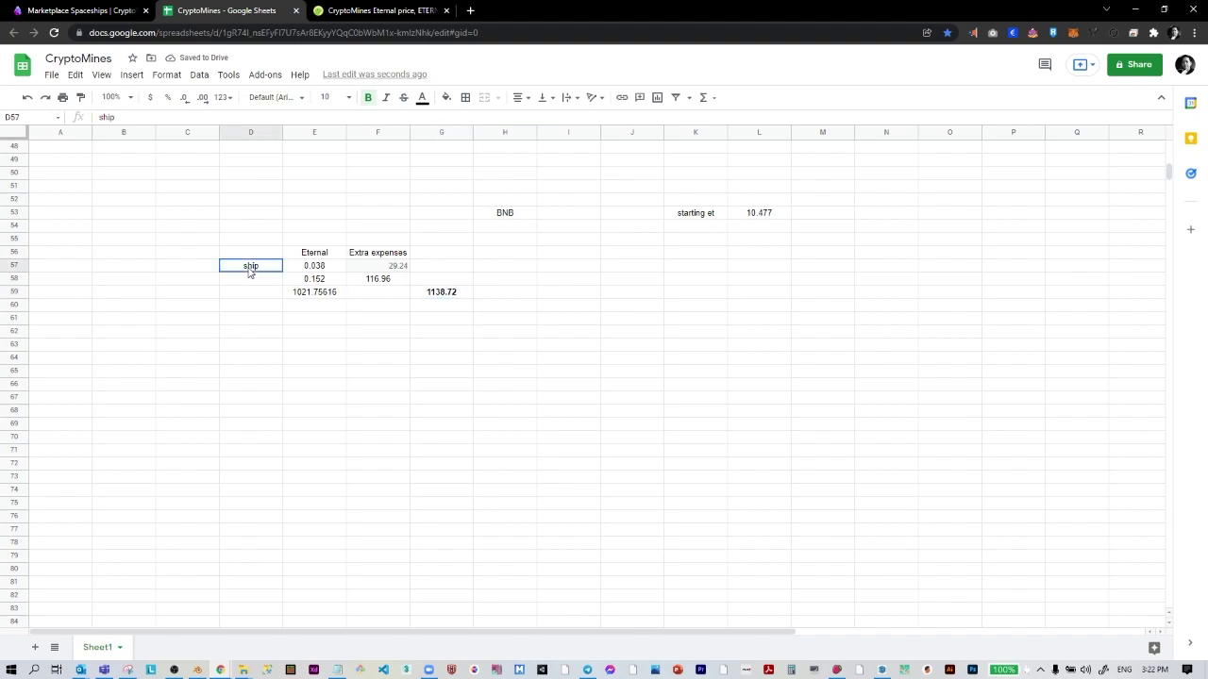
pyautogui.doubleClick(243, 265)
pyautogui.press('Escape')
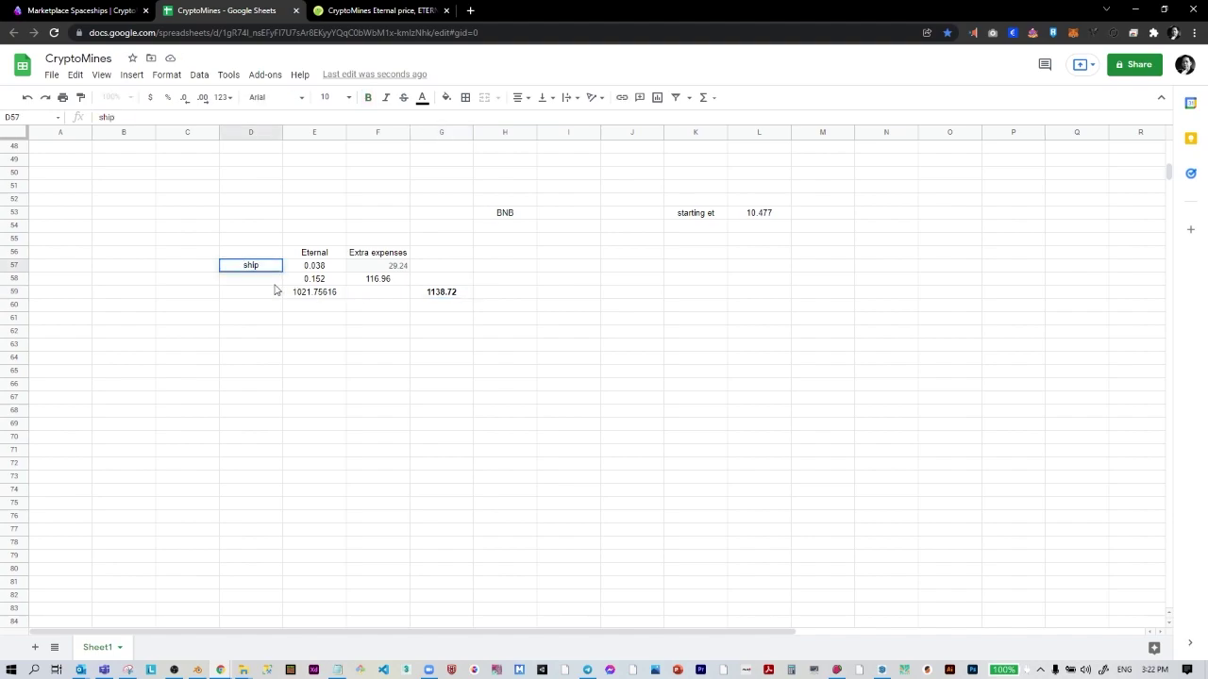
pyautogui.write('4')
pyautogui.click(262, 335)
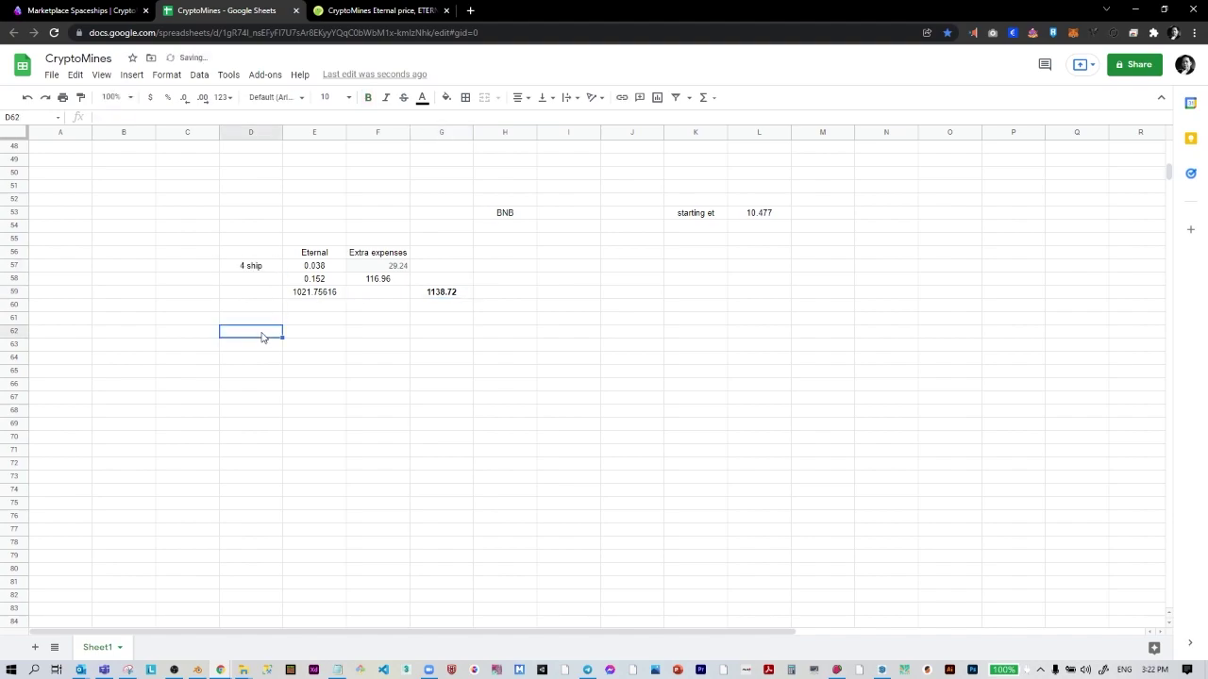
pyautogui.write('8 workers')
pyautogui.click(430, 370)
# - Switch to the CryptoMines marketplace, open the workers listings and filter them by rarity 2
pyautogui.hotkey('ctrl', 'shift', 'Tab')
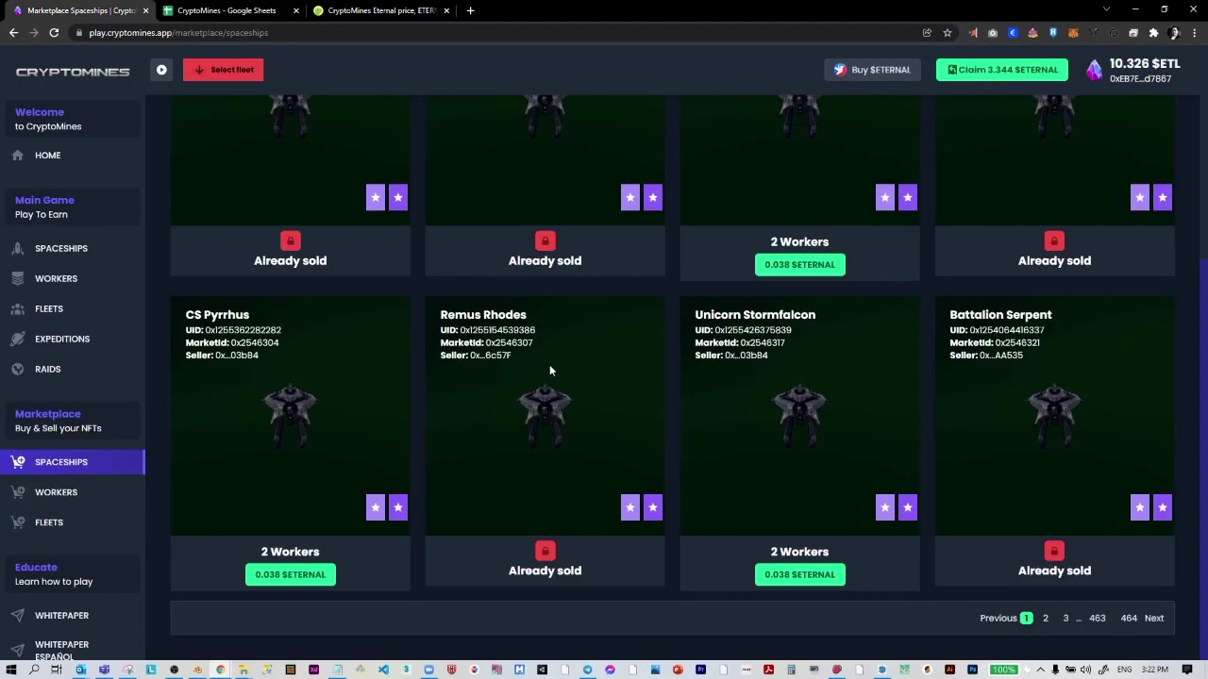
pyautogui.click(58, 490)
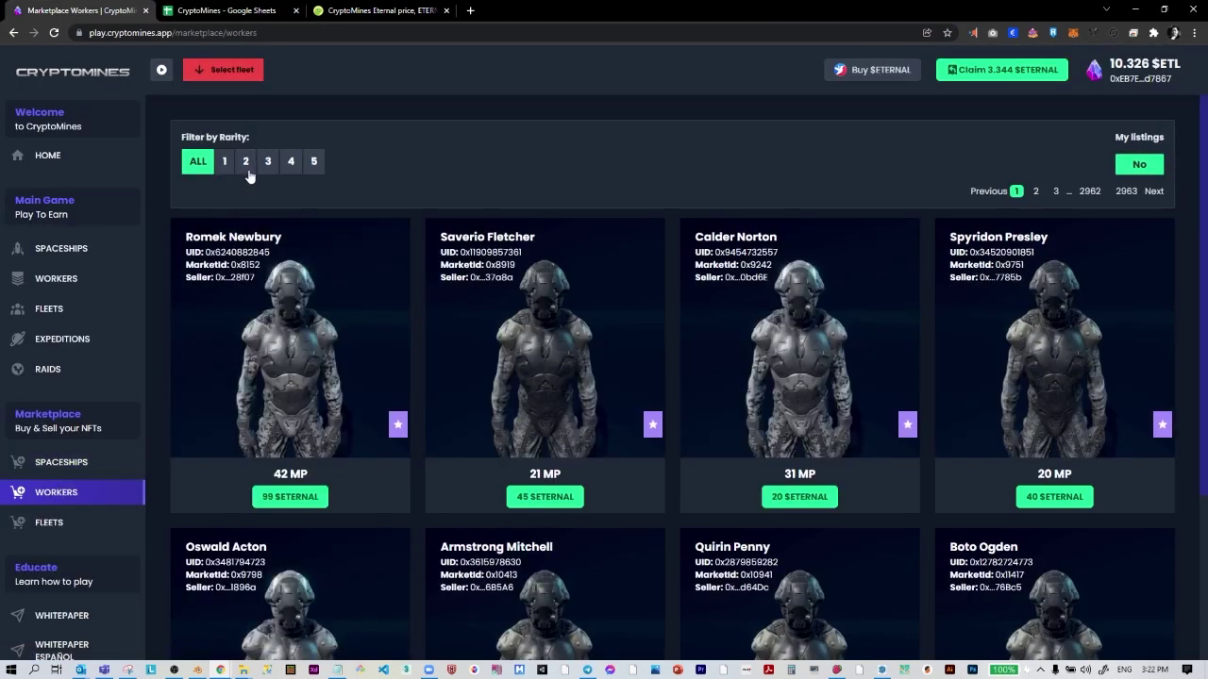
pyautogui.click(247, 162)
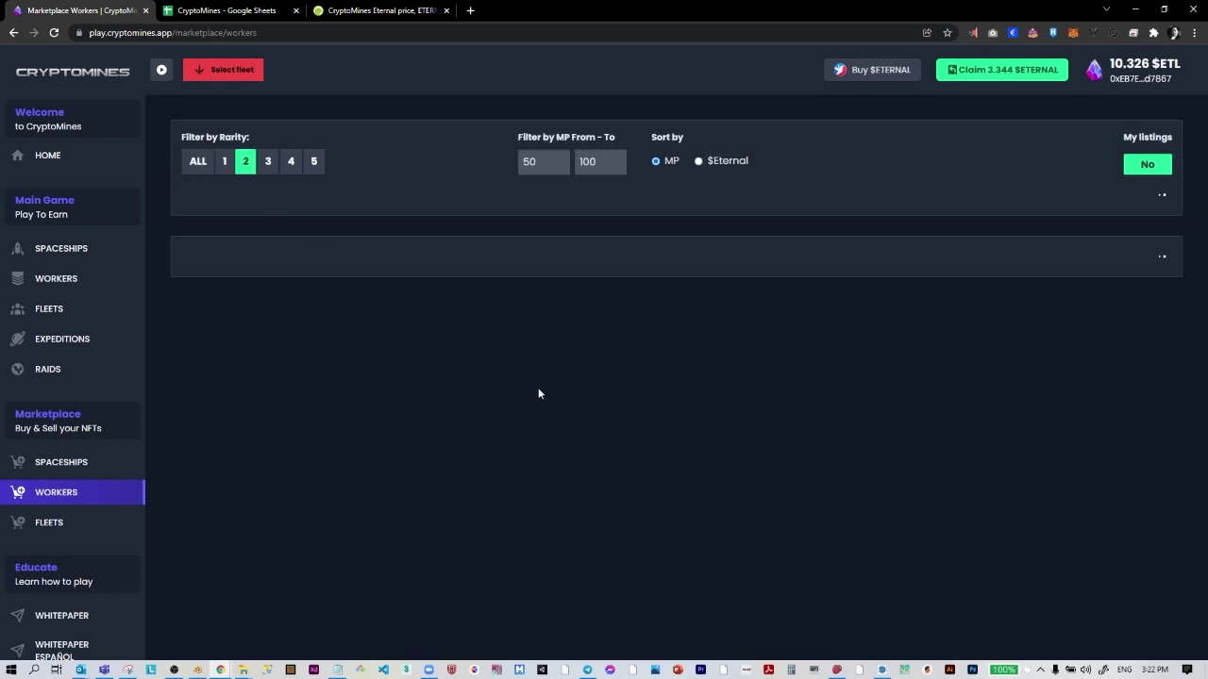
# - Try to filter the workers from 76 MP, switching the rarity filter to 1 and back to 2
pyautogui.doubleClick(541, 171)
pyautogui.write('76')
pyautogui.click(412, 184)
pyautogui.click(226, 166)
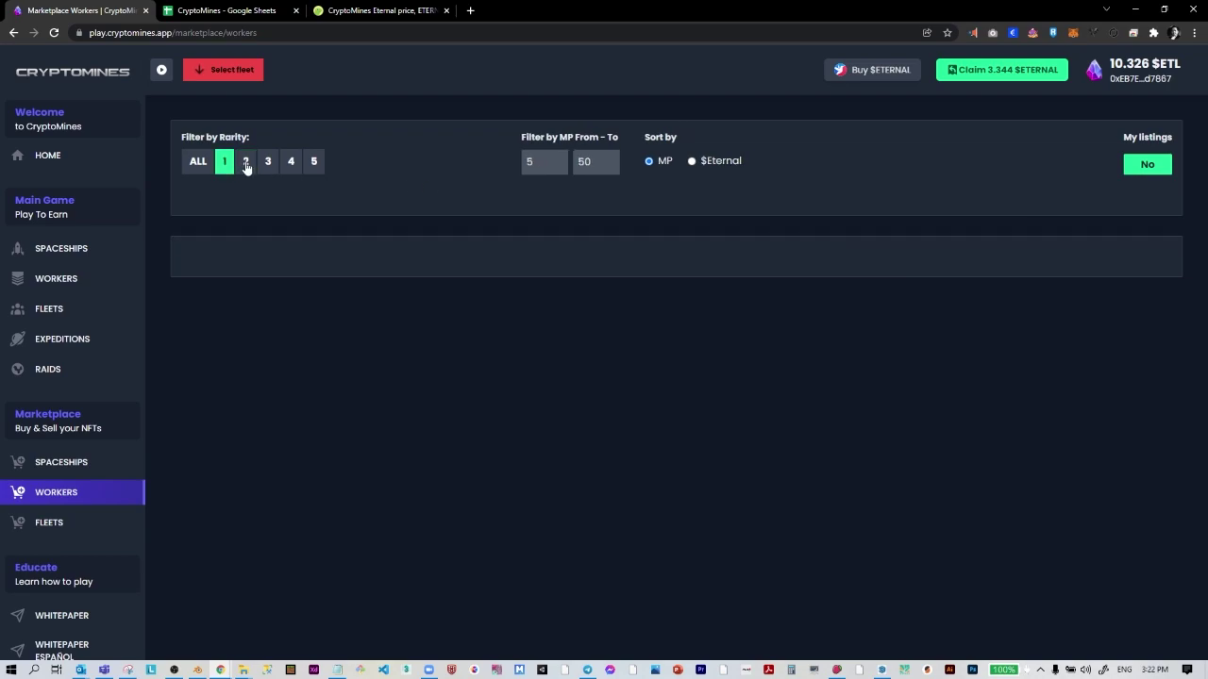
pyautogui.click(246, 162)
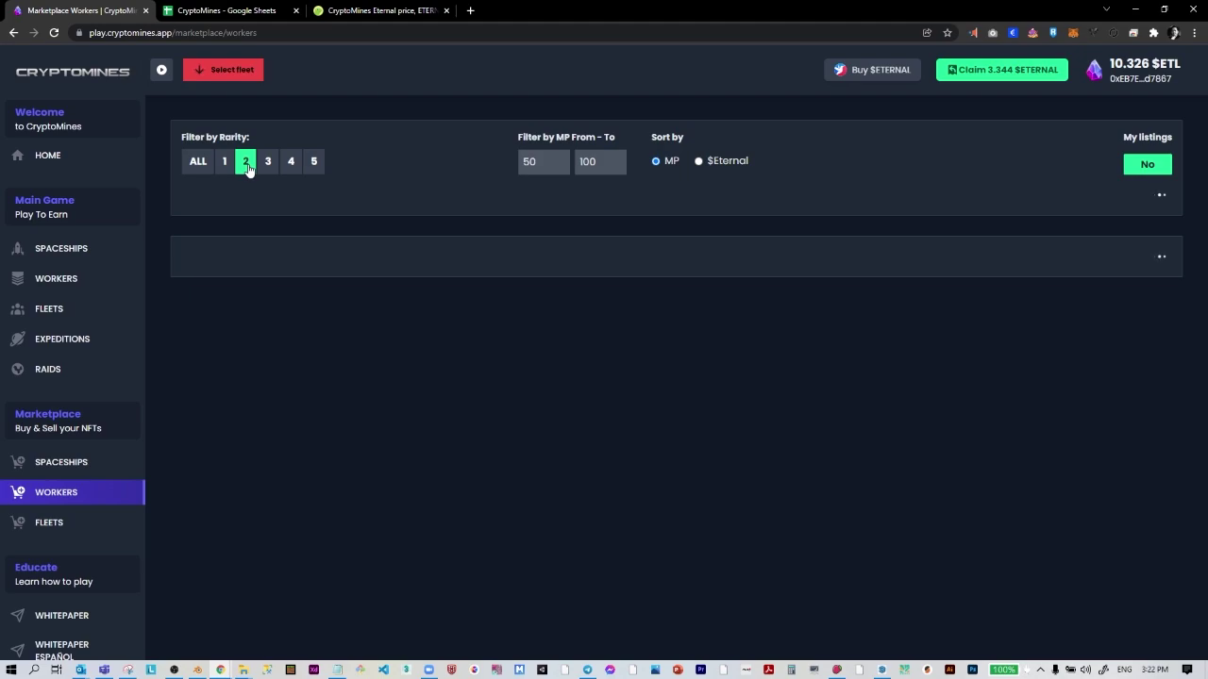
# - Reload the workers listings by way of the spaceships page and filter them by rarity 2 and 76 to 100 MP
pyautogui.click(94, 463)
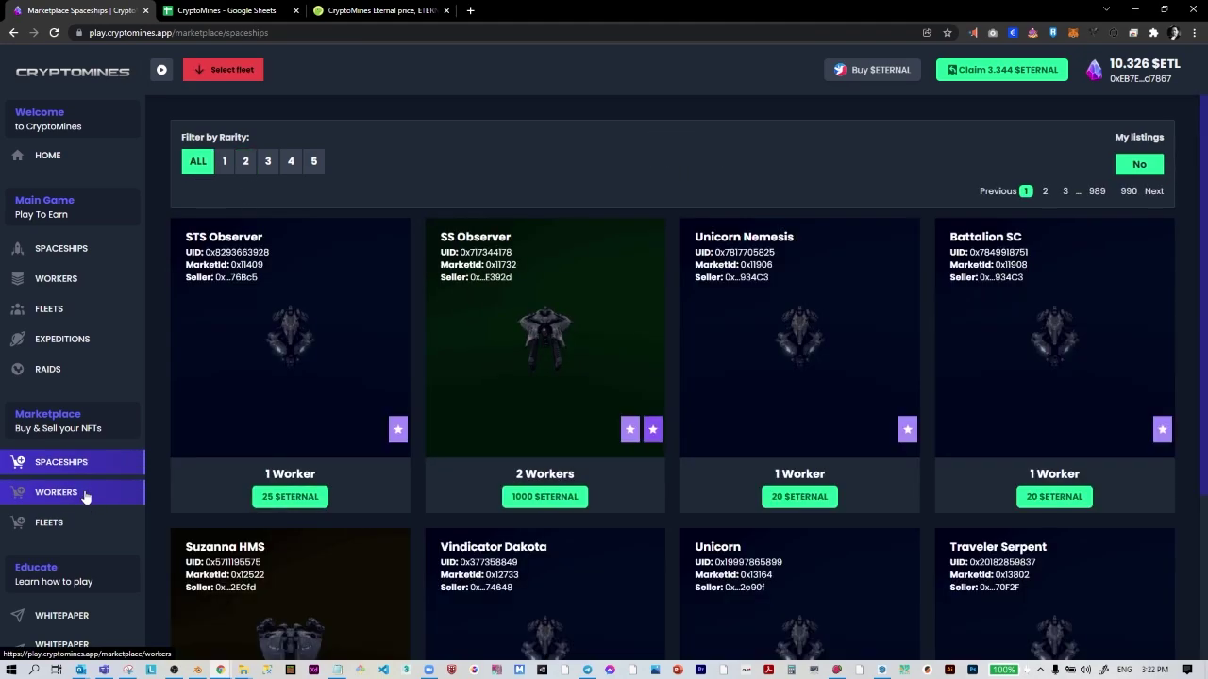
pyautogui.click(85, 495)
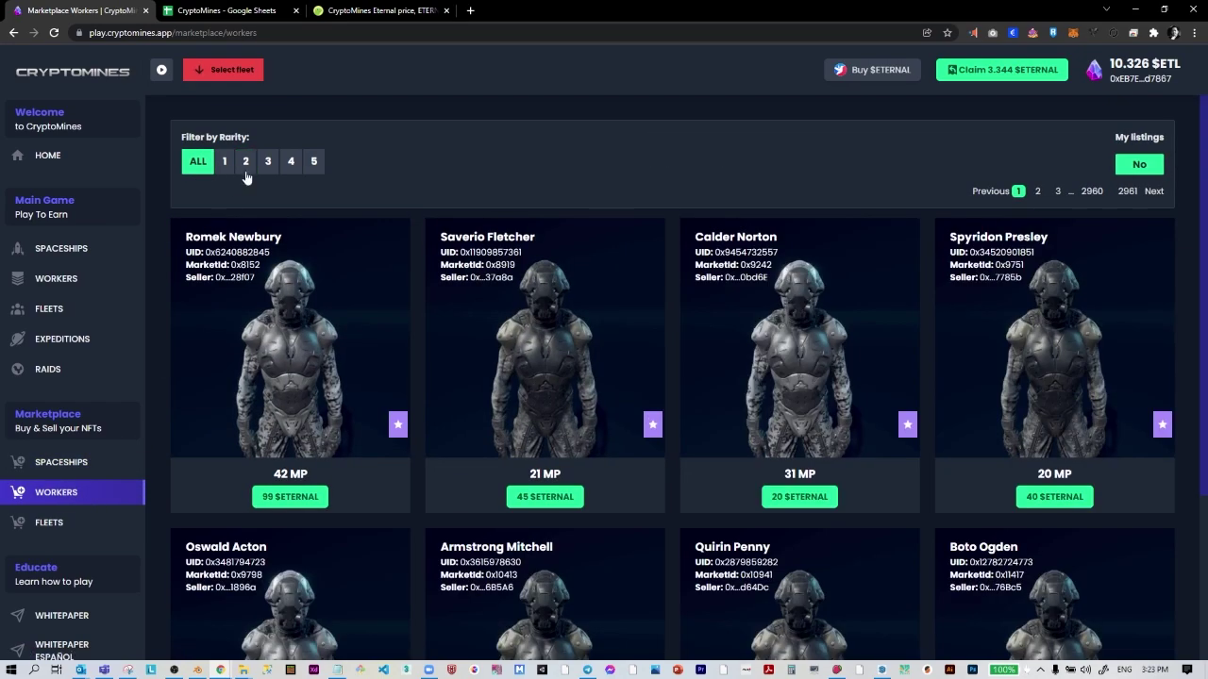
pyautogui.click(247, 163)
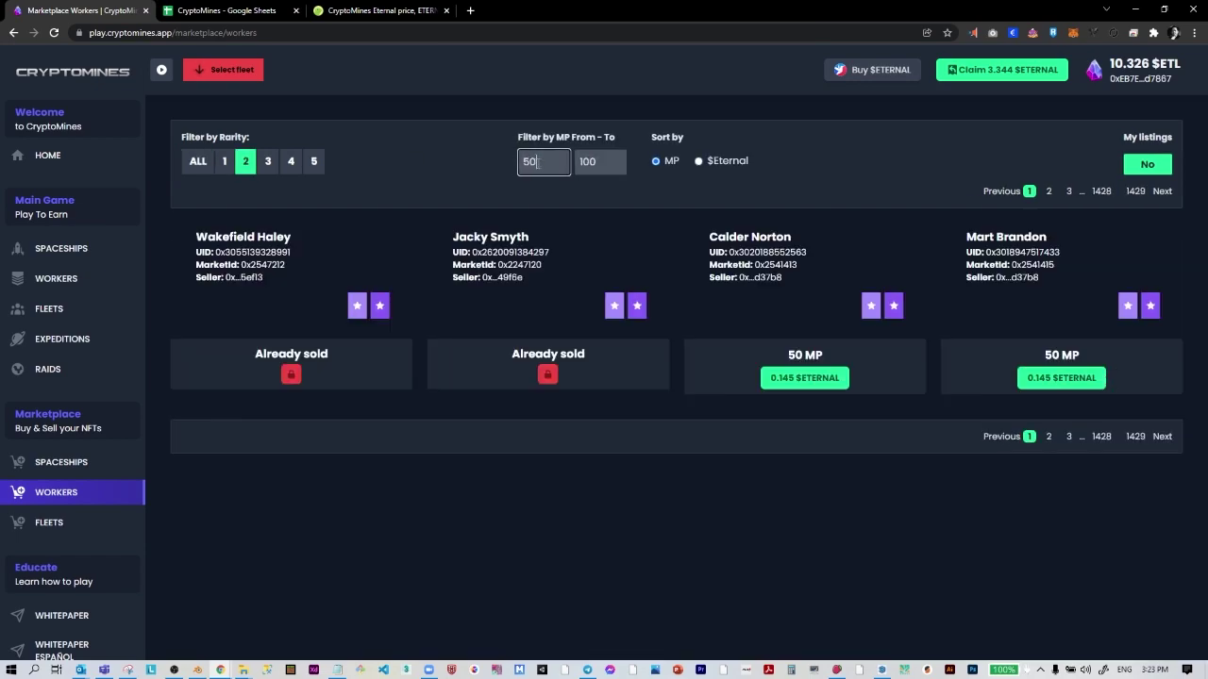
pyautogui.doubleClick(515, 167)
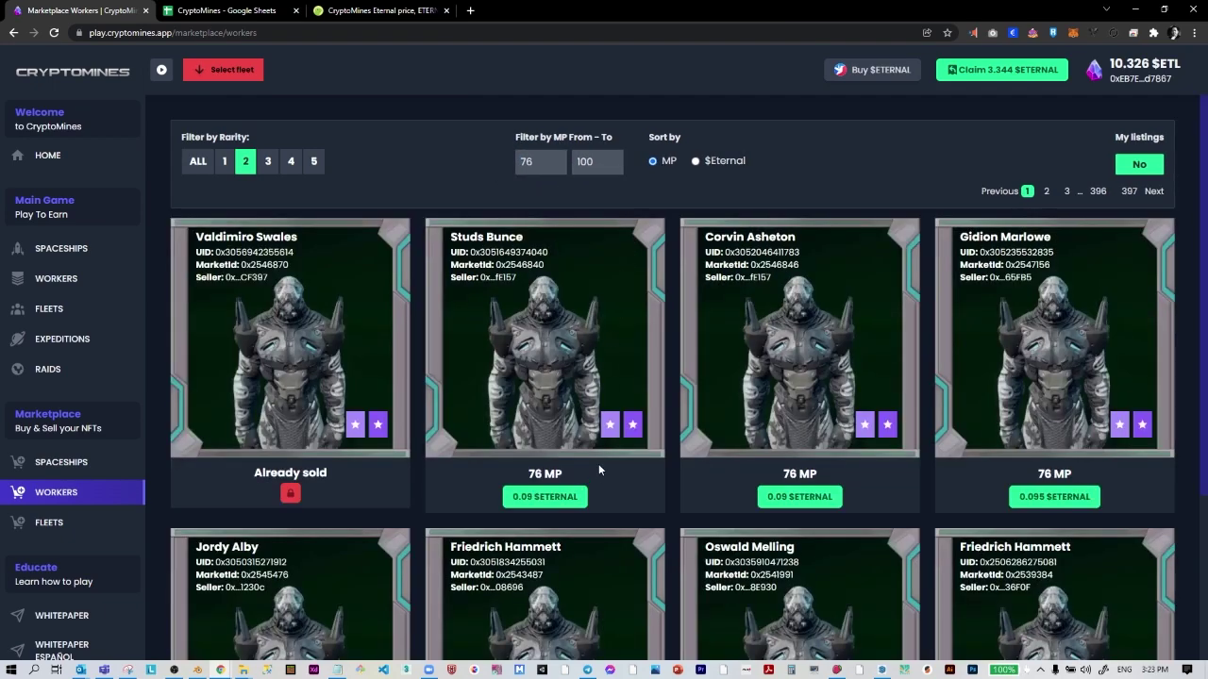
# - Buy the first available 76 MP worker for 0.09 $ETERNAL and confirm the transaction in MetaMask
pyautogui.click(555, 498)
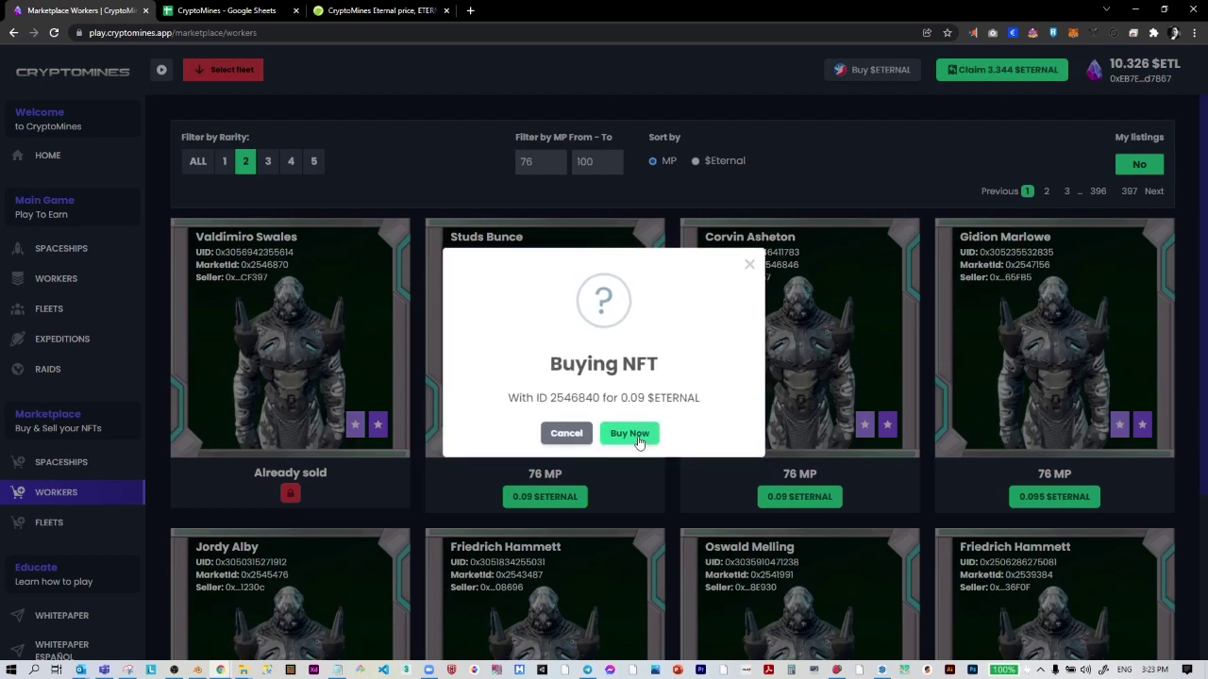
pyautogui.click(630, 433)
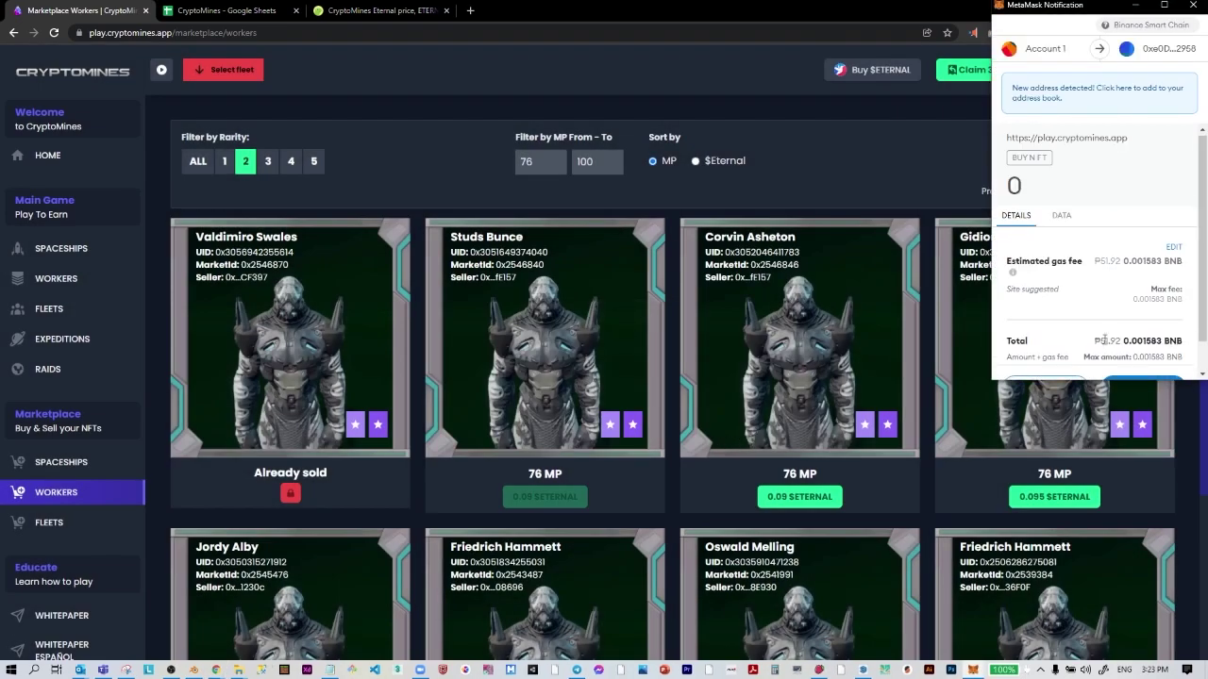
pyautogui.scroll(-2, 1104, 340)
pyautogui.click(1145, 357)
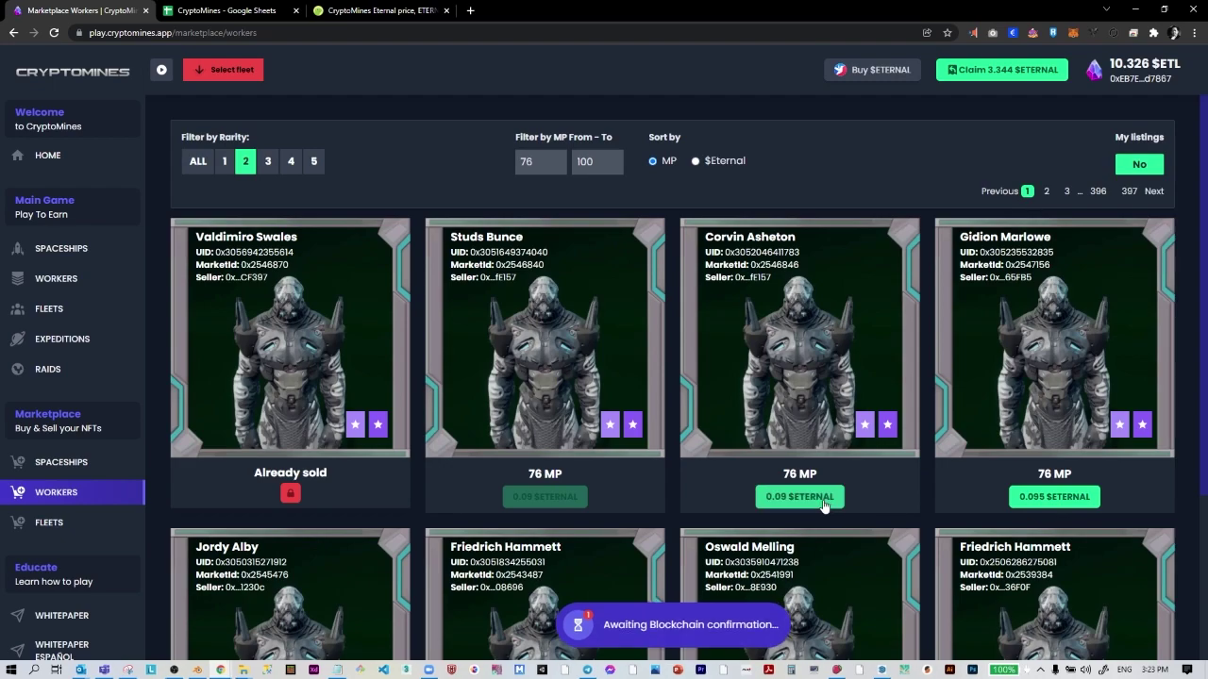
# - Buy the second 76 MP worker priced at 0.09 $ETERNAL and confirm its wallet transaction
pyautogui.click(824, 507)
pyautogui.click(653, 434)
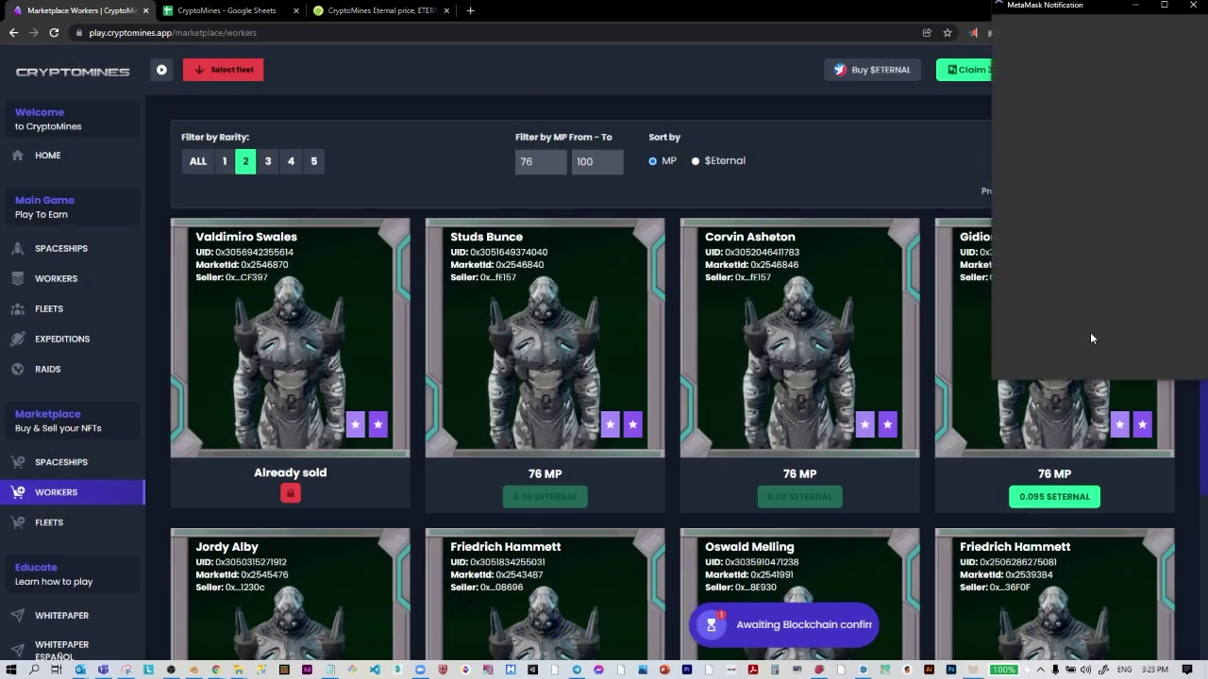
pyautogui.scroll(-2, 1123, 326)
pyautogui.click(1136, 355)
# - Buy the 76 MP worker listed for 0.095 $ETERNAL and confirm its wallet transaction
pyautogui.click(1053, 500)
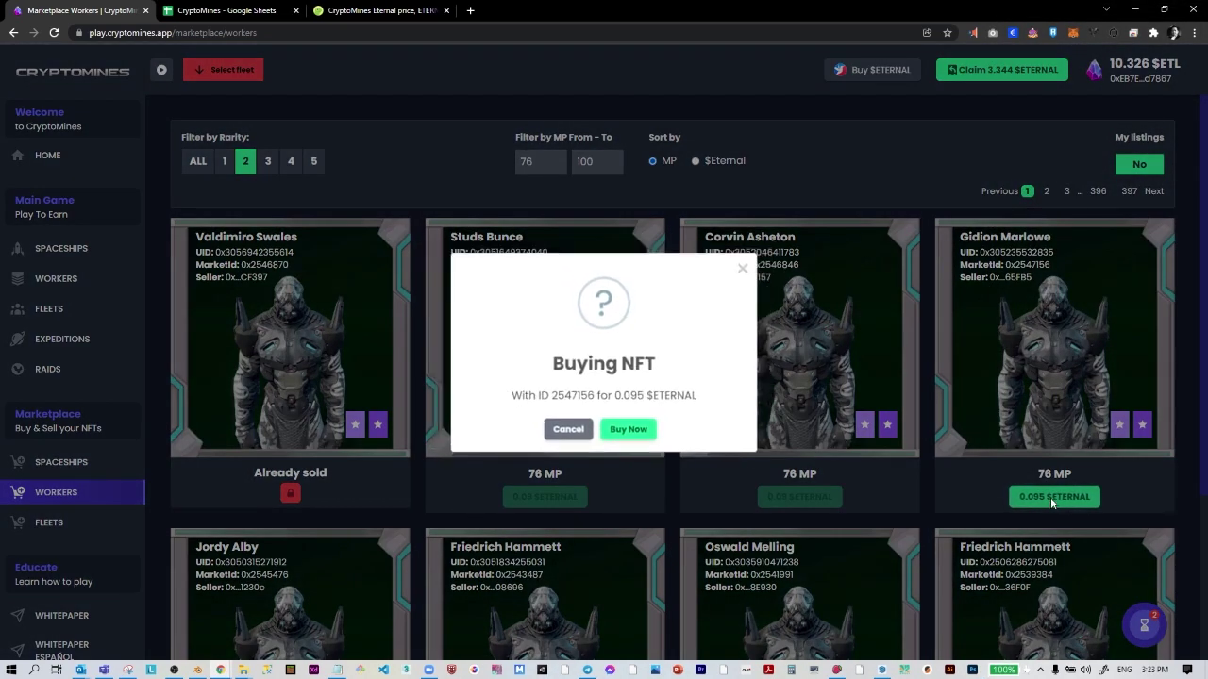
pyautogui.click(654, 433)
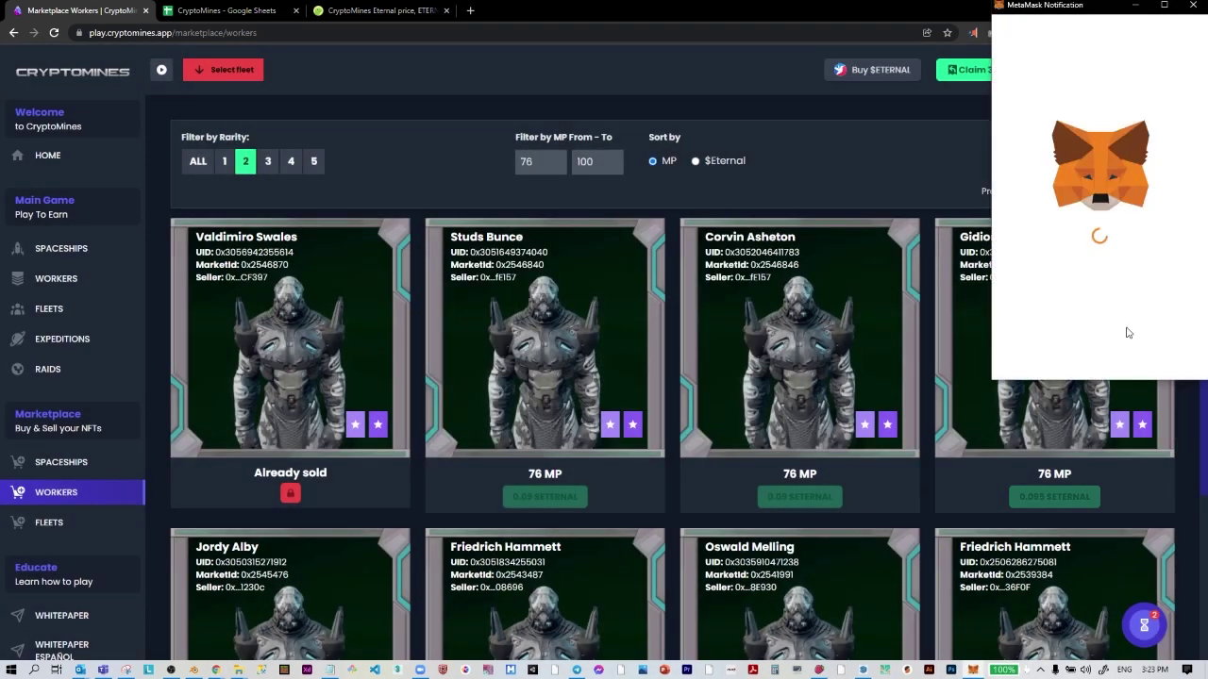
pyautogui.scroll(-1, 1137, 349)
pyautogui.click(1139, 356)
# - Buy the 76 MP worker listed for 0.097 $ETERNAL and confirm its transaction in MetaMask
pyautogui.scroll(-2, 798, 373)
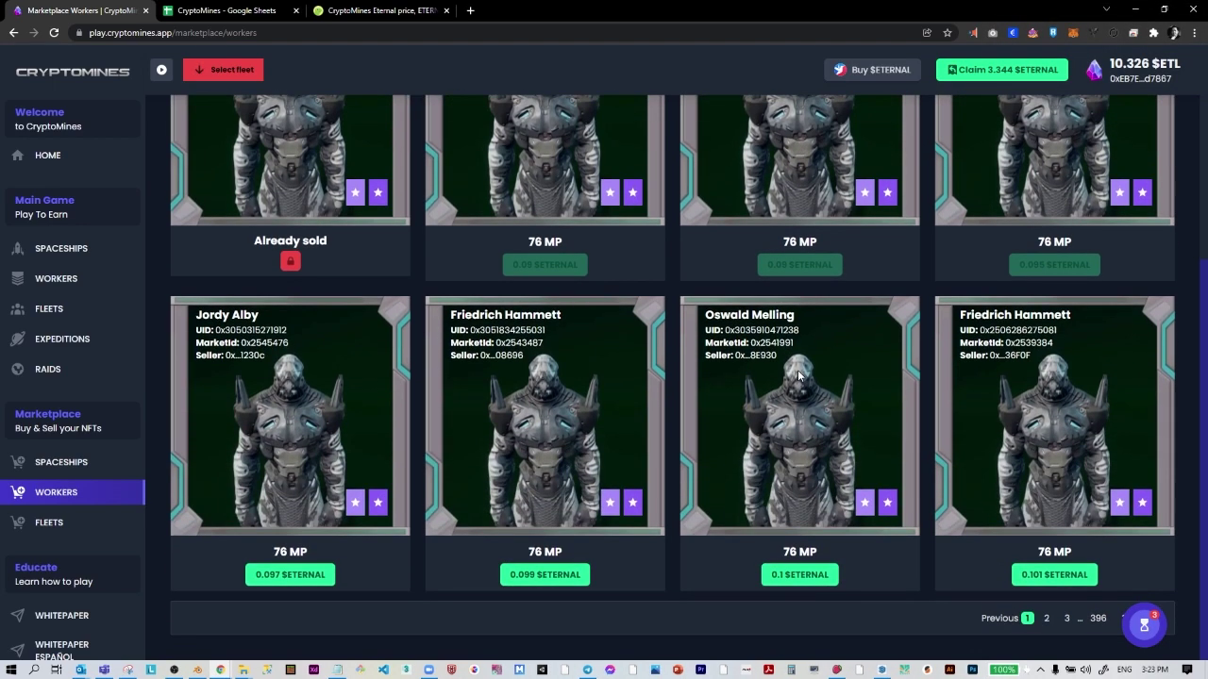
pyautogui.click(306, 575)
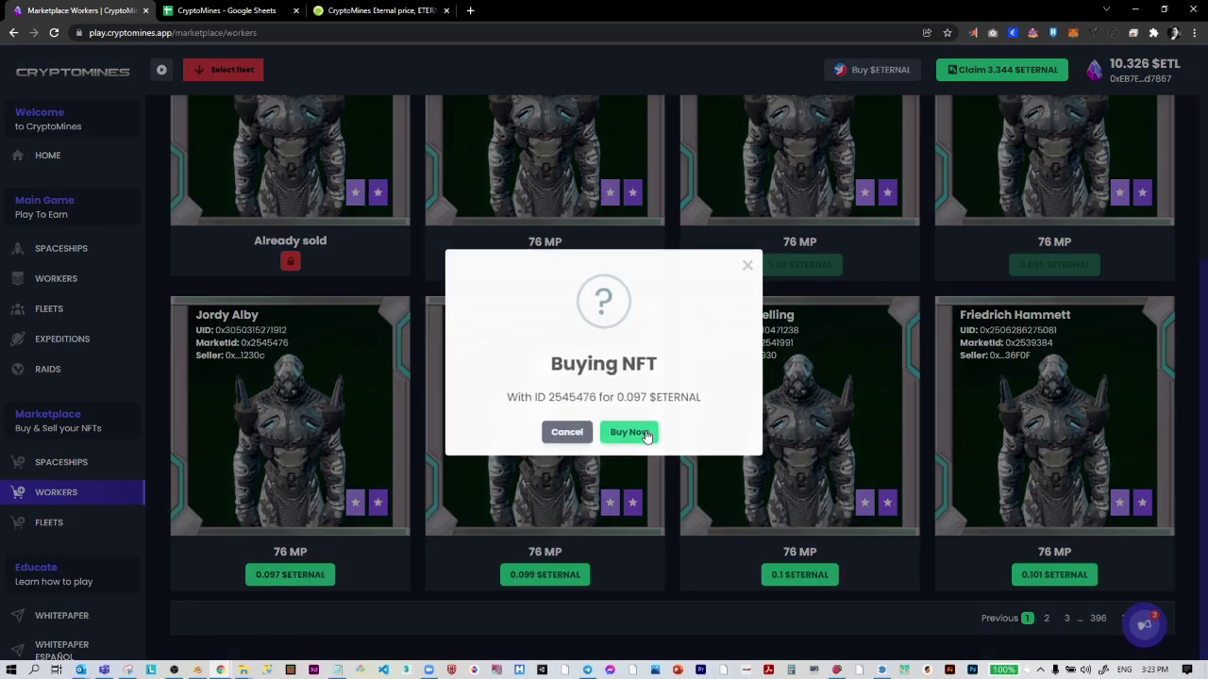
pyautogui.click(646, 434)
pyautogui.scroll(-1, 1118, 304)
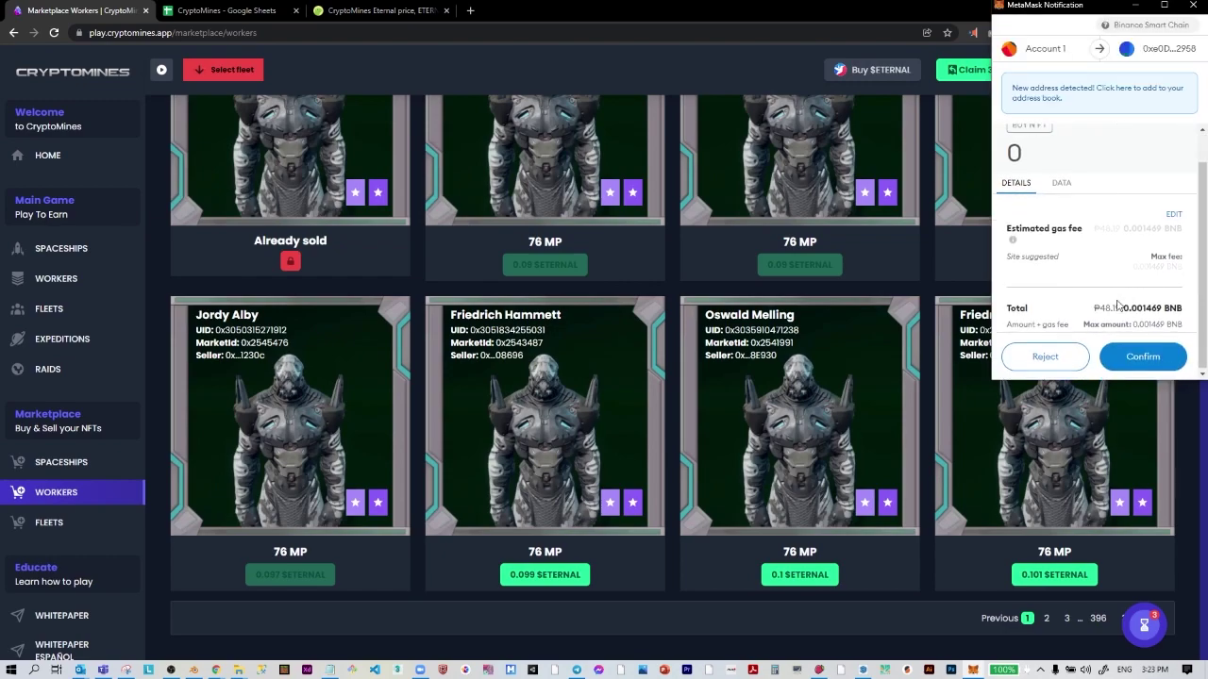
pyautogui.click(1130, 357)
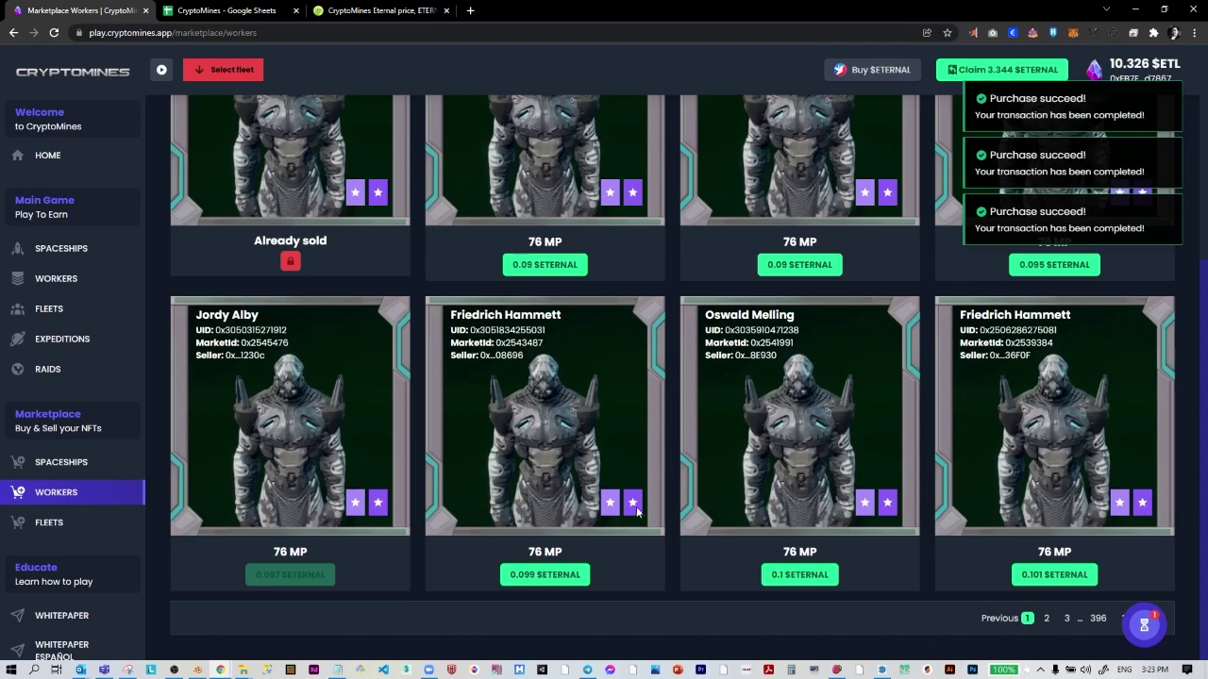
# - Buy the 76 MP worker priced at 0.099 $ETERNAL and confirm its wallet transaction
pyautogui.click(544, 574)
pyautogui.click(645, 433)
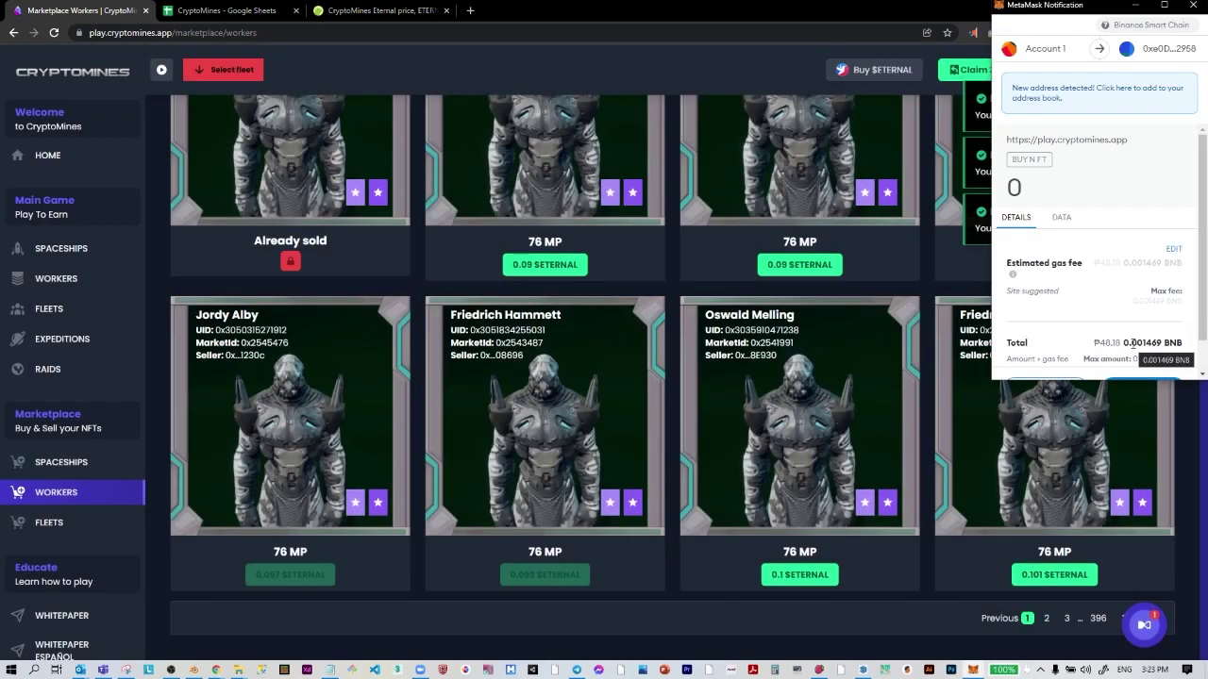
pyautogui.scroll(-2, 1132, 343)
pyautogui.click(1142, 357)
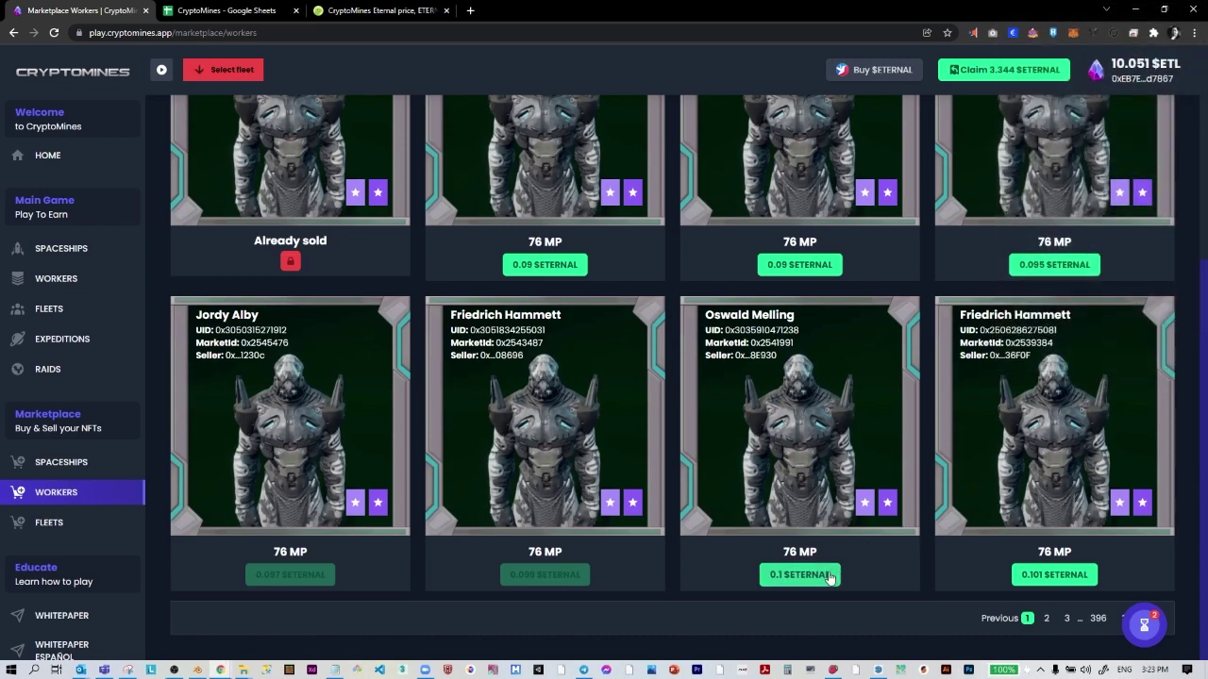
# - Buy the 76 MP worker listed for 0.1 $ETERNAL and confirm its wallet transaction
pyautogui.click(831, 575)
pyautogui.click(624, 433)
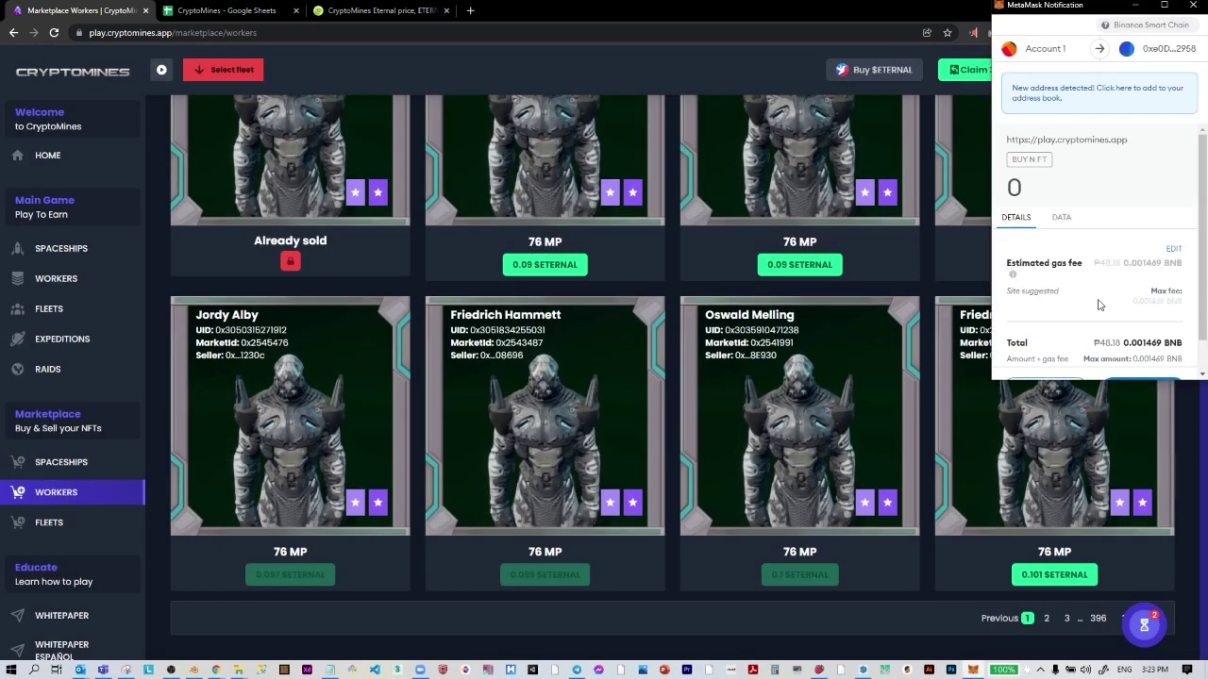
pyautogui.scroll(-2, 1098, 304)
pyautogui.click(1143, 357)
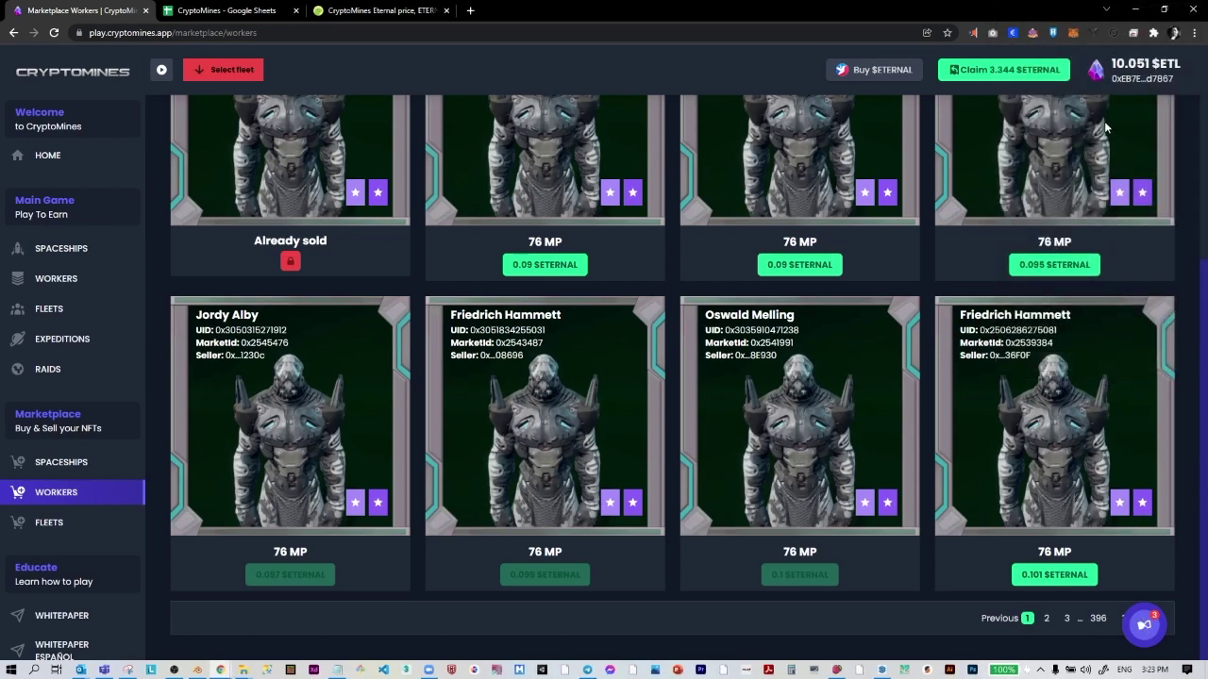
# - Buy the last 76 MP worker on the first results page for 0.101 $ETERNAL and confirm it in MetaMask
pyautogui.scroll(2, 791, 268)
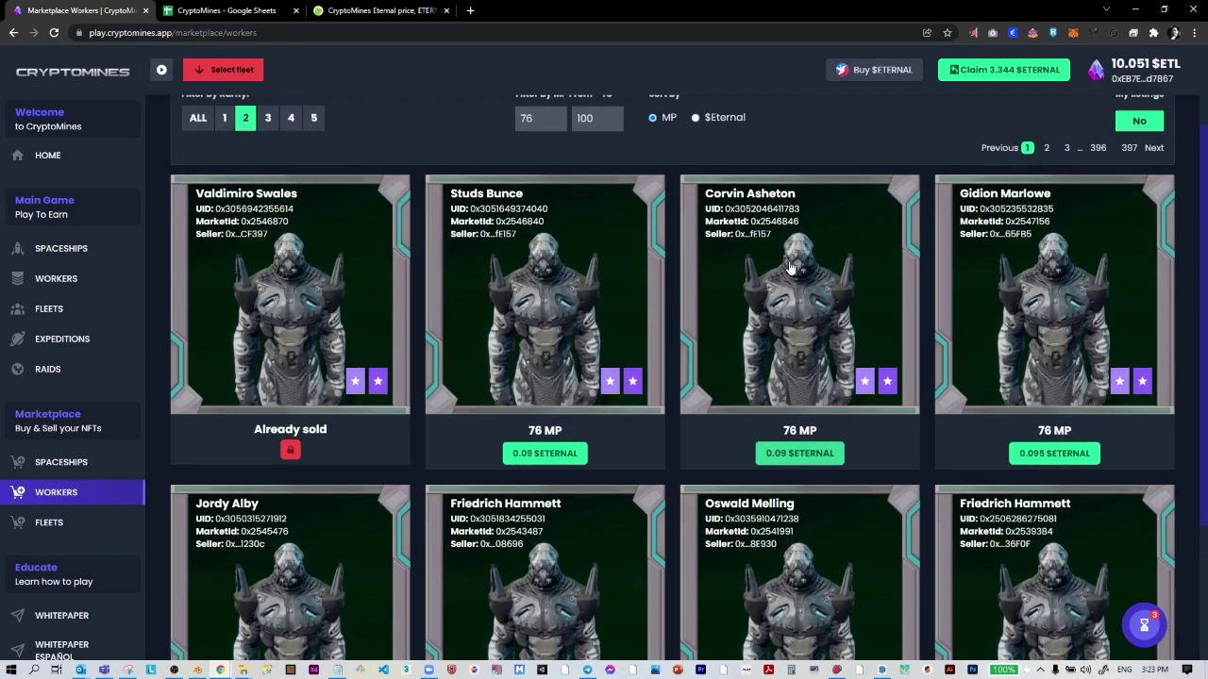
pyautogui.scroll(-2, 791, 267)
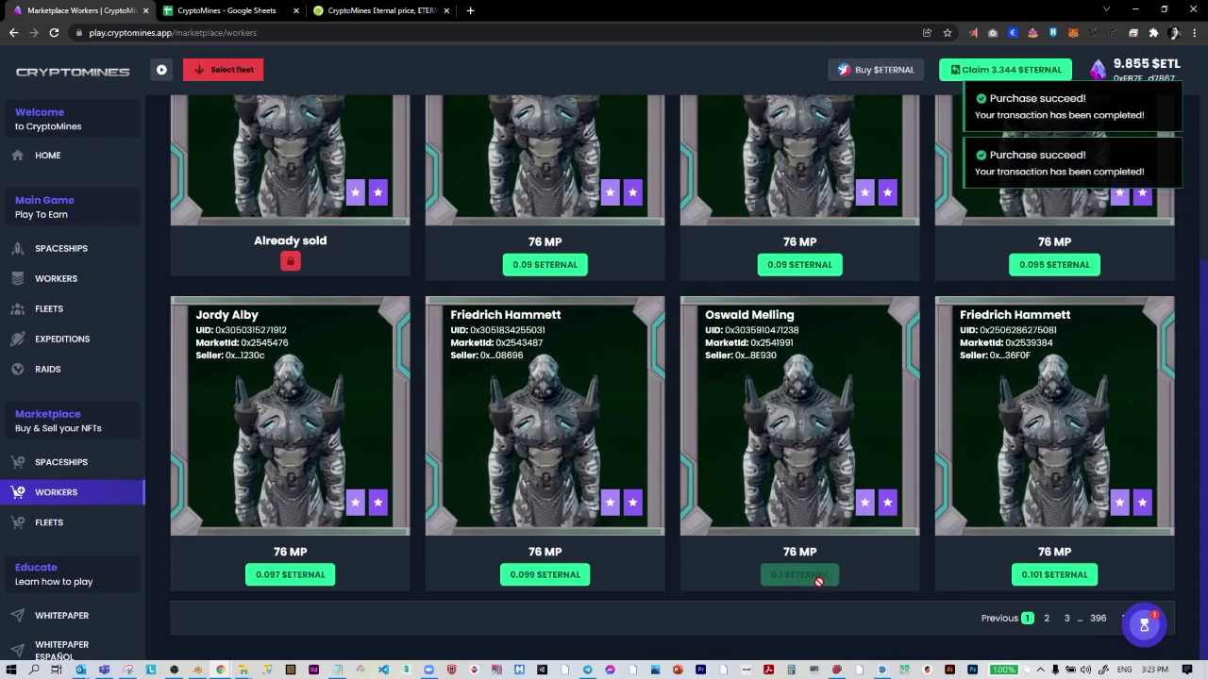
pyautogui.click(1015, 578)
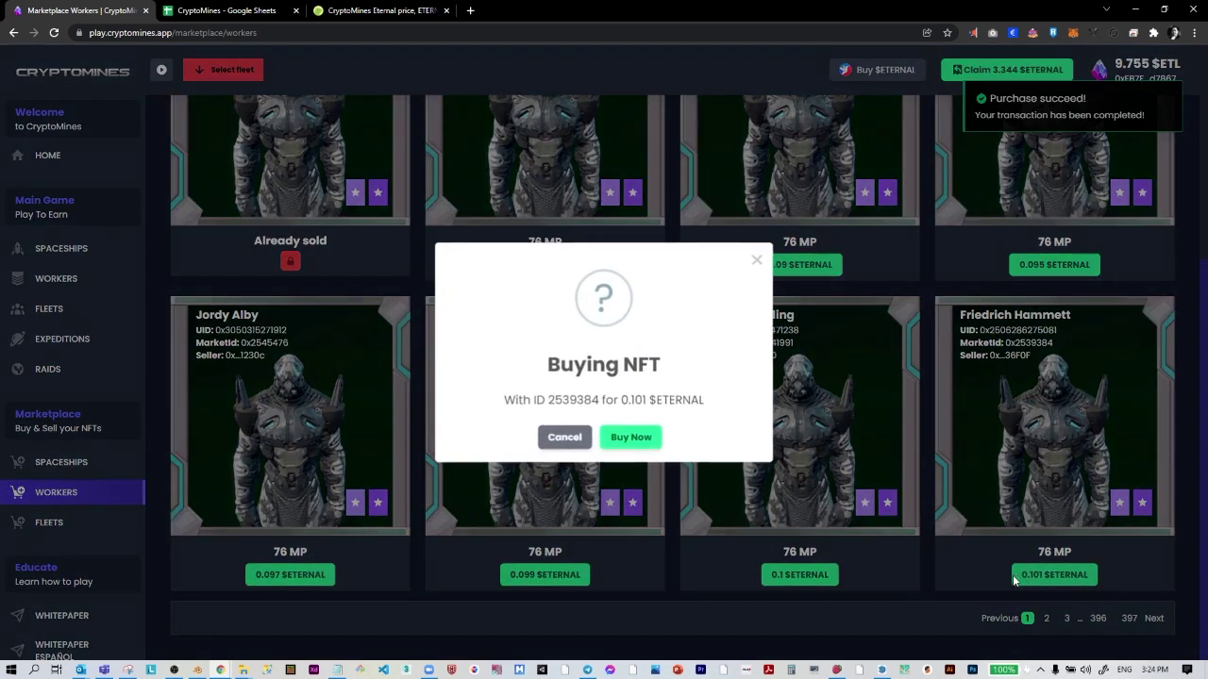
pyautogui.click(614, 442)
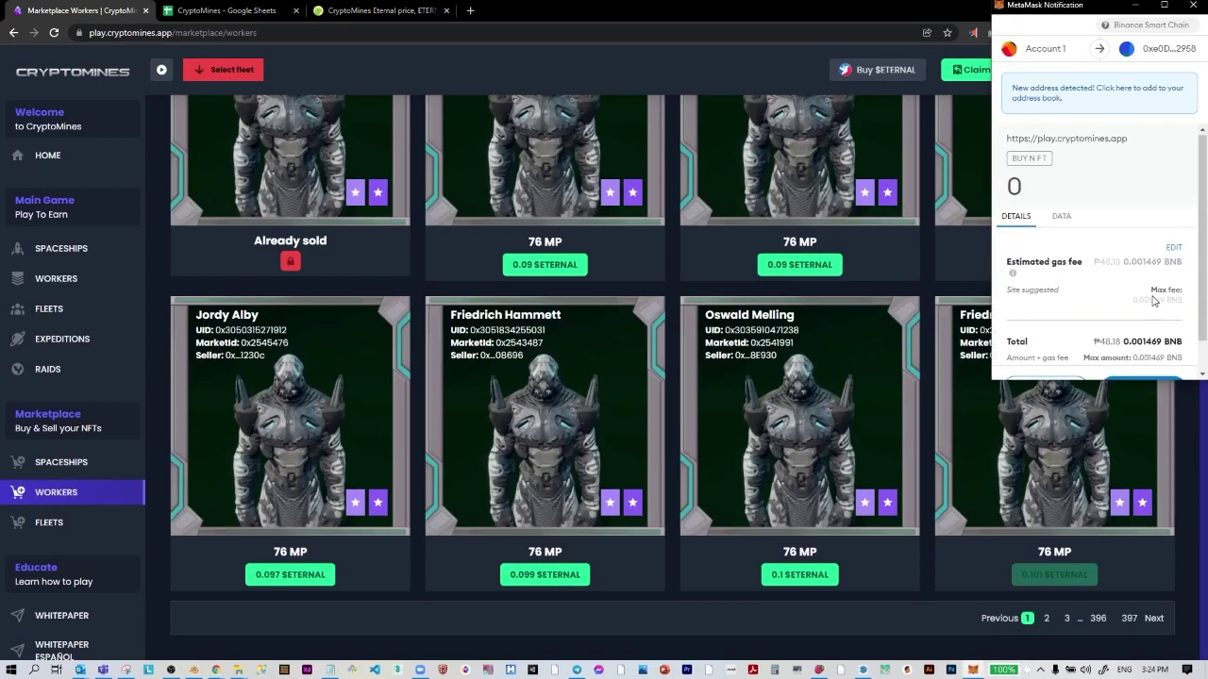
pyautogui.click(1154, 352)
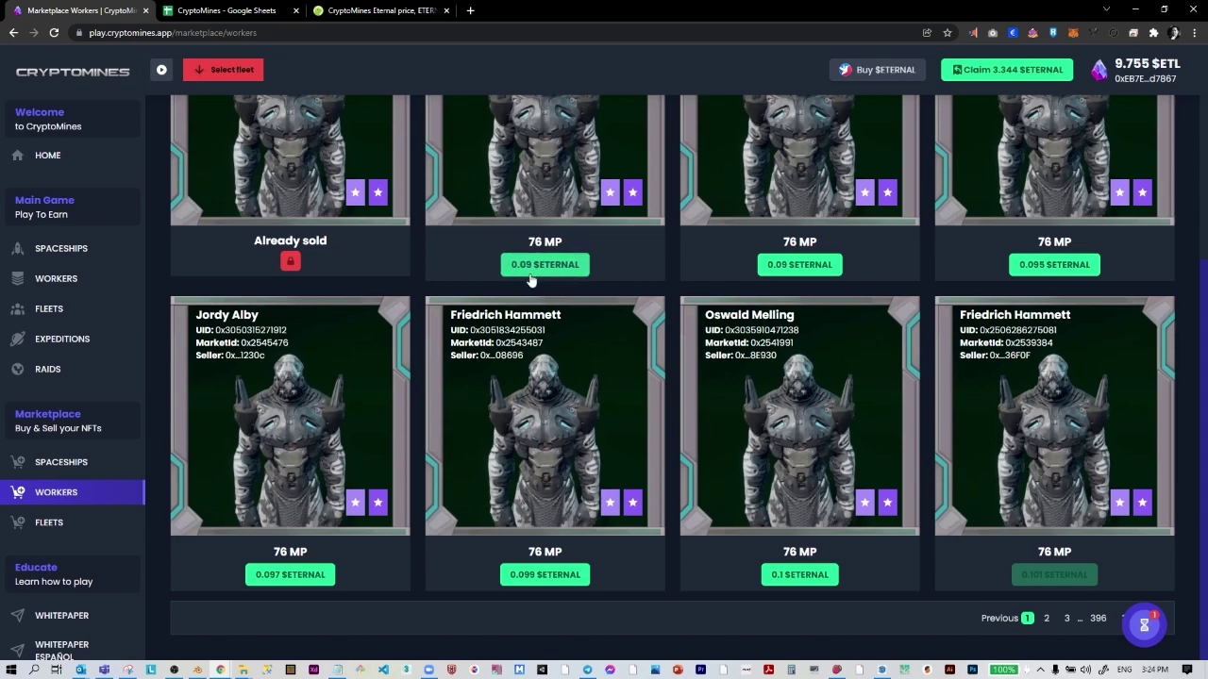
# - Go to page 2 of the worker listings, buy the first 76 MP worker for 0.101 $ETERNAL and confirm the transaction
pyautogui.click(1046, 619)
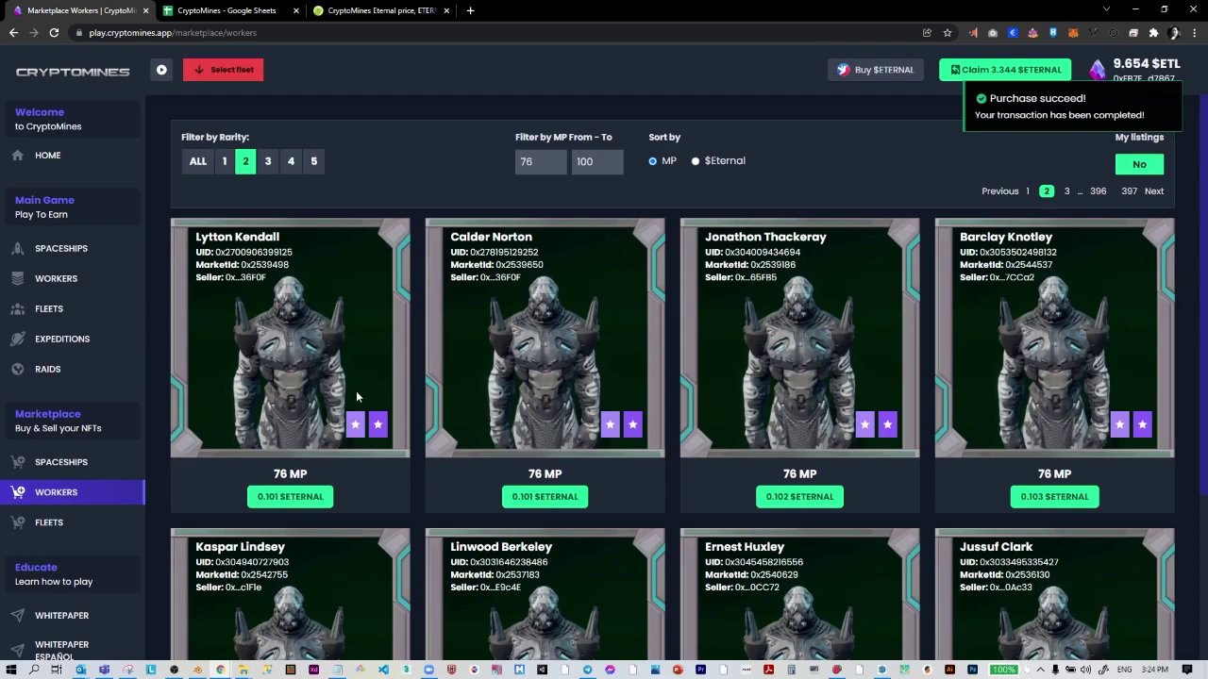
pyautogui.click(286, 497)
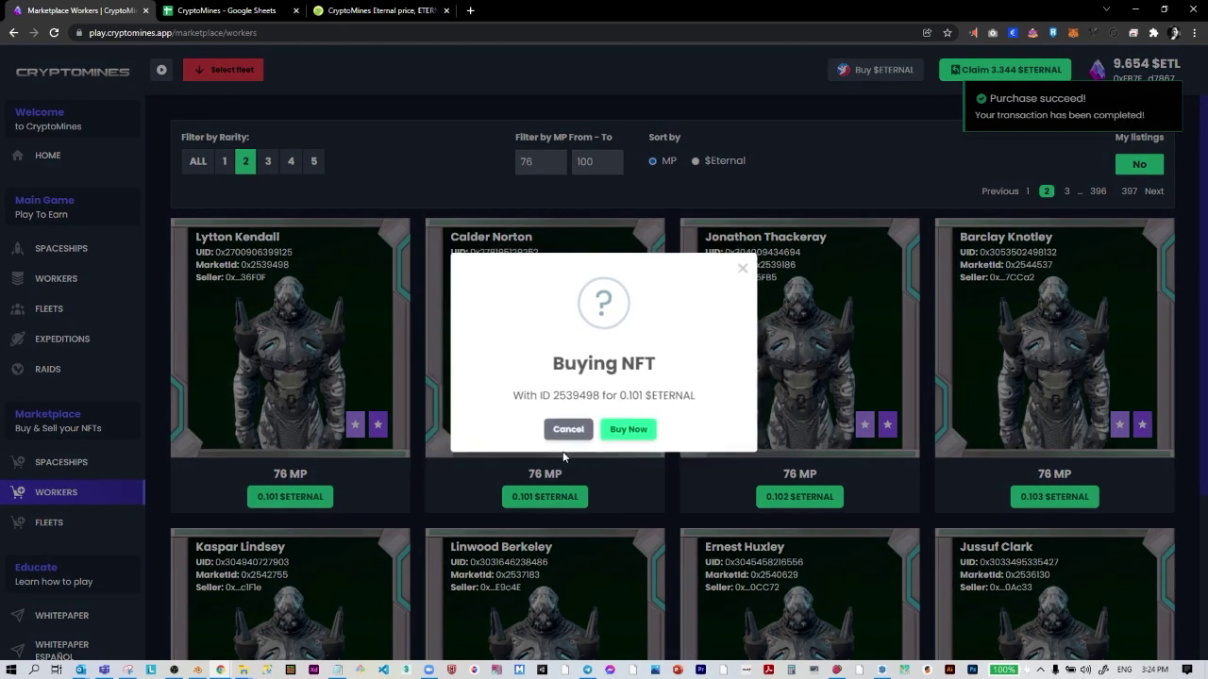
pyautogui.click(650, 432)
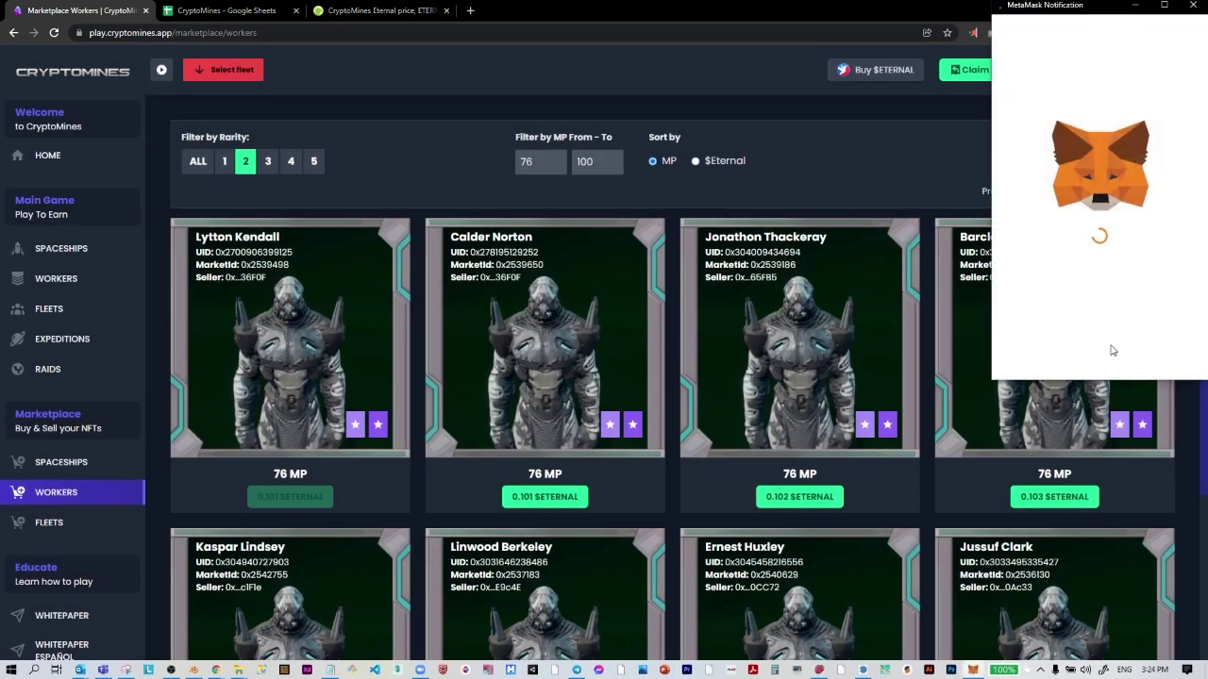
pyautogui.click(1141, 356)
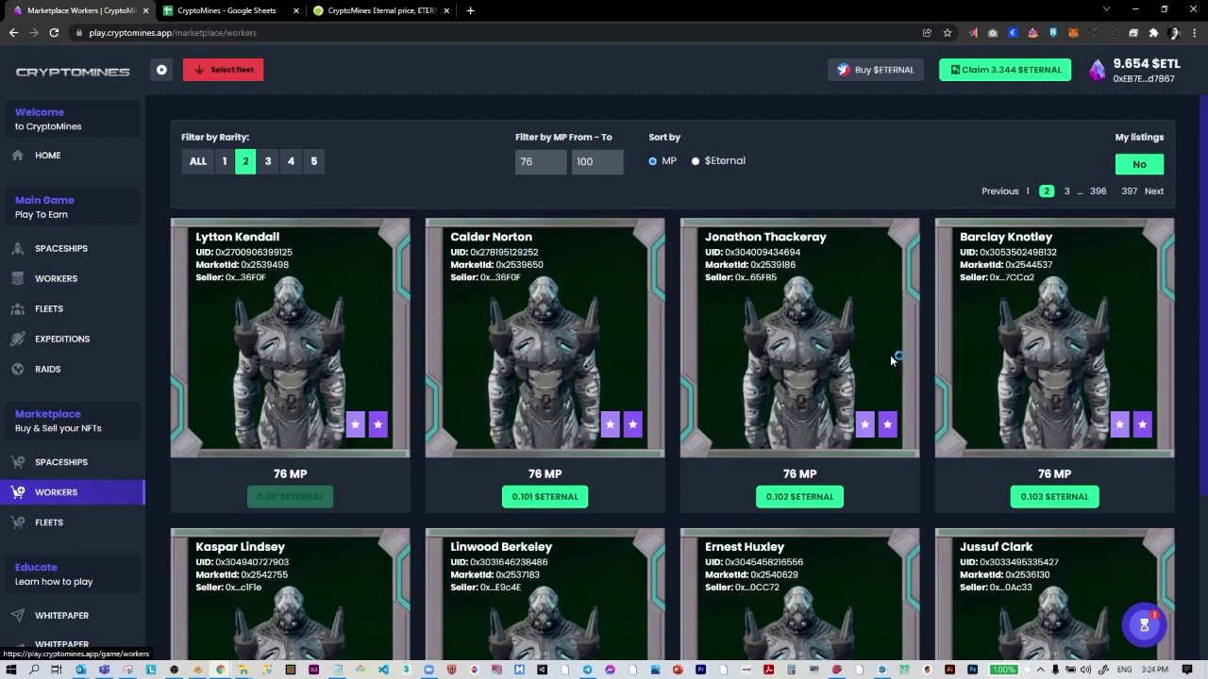
# - Open the owned workers page in the main game and check the current worker count
pyautogui.moveTo(1130, 615)
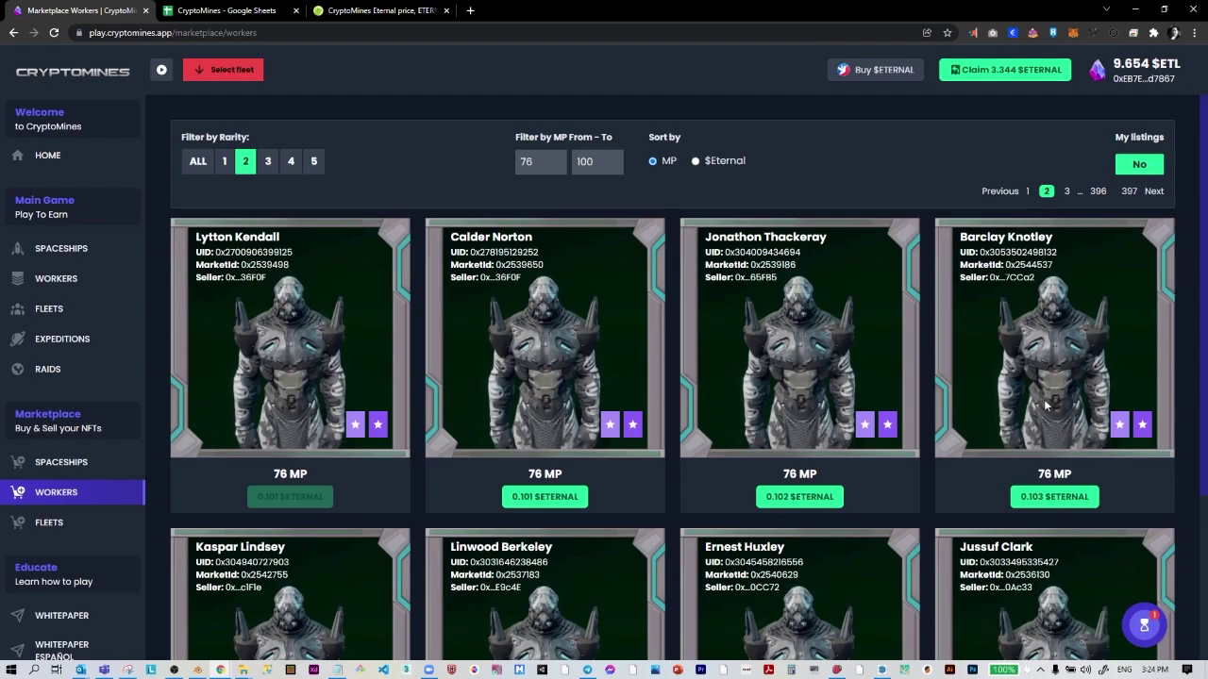
pyautogui.click(72, 279)
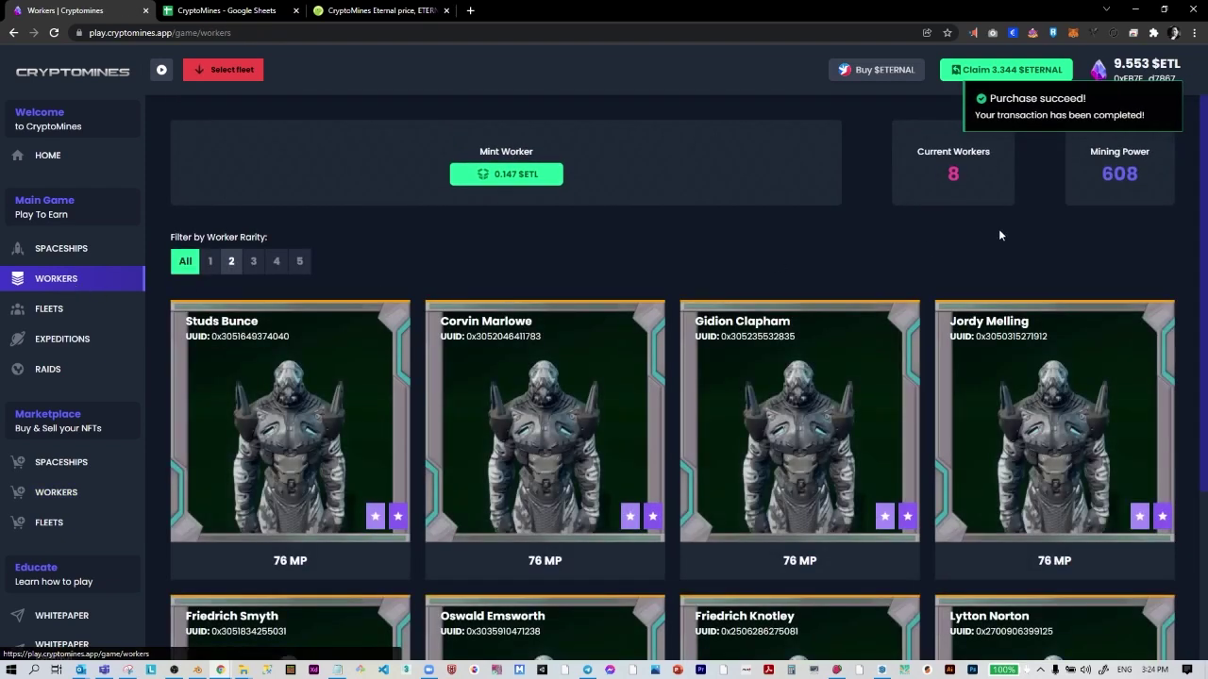
pyautogui.moveTo(957, 176); pyautogui.dragTo(948, 181)
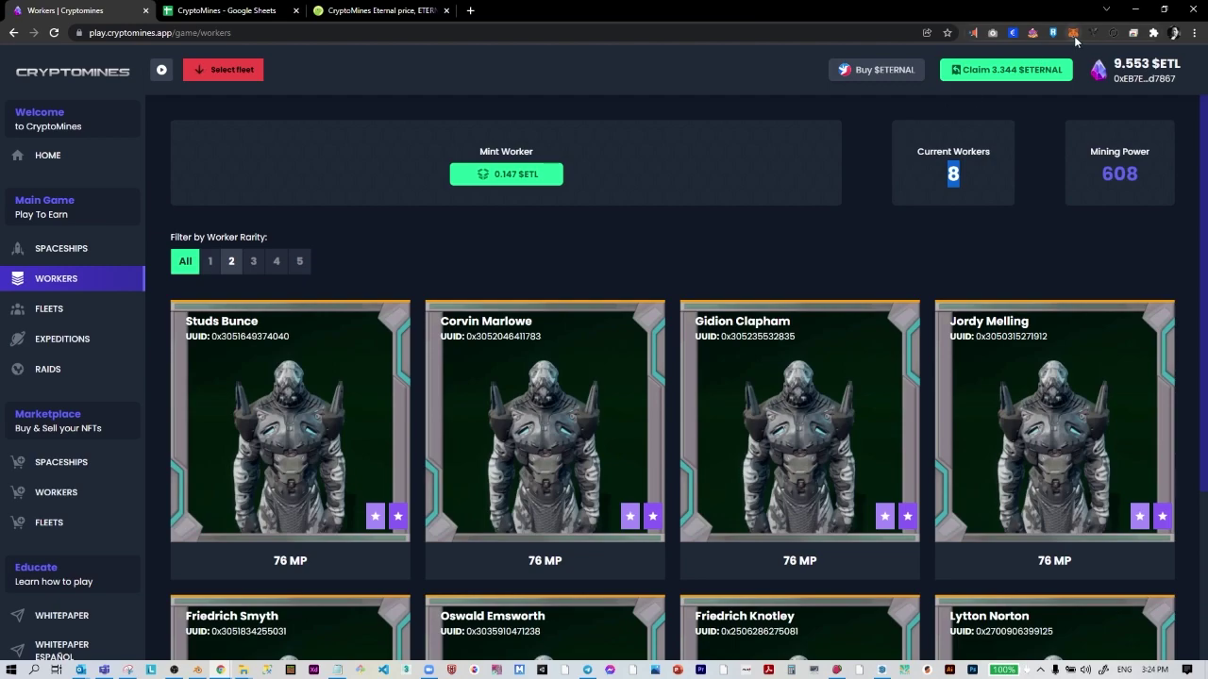
# - Check the total gas cost of the latest Buy NFT transaction in MetaMask's activity, then close the wallet
pyautogui.hotkey('alt', 'shift', 'm')
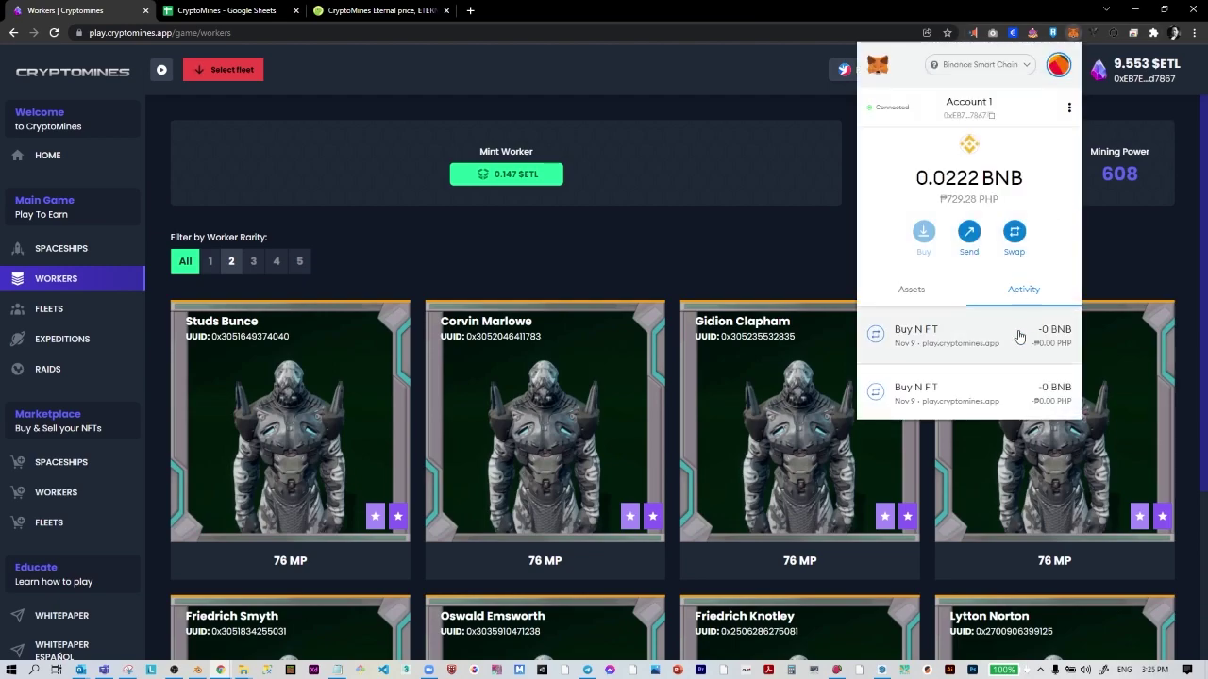
pyautogui.click(1014, 340)
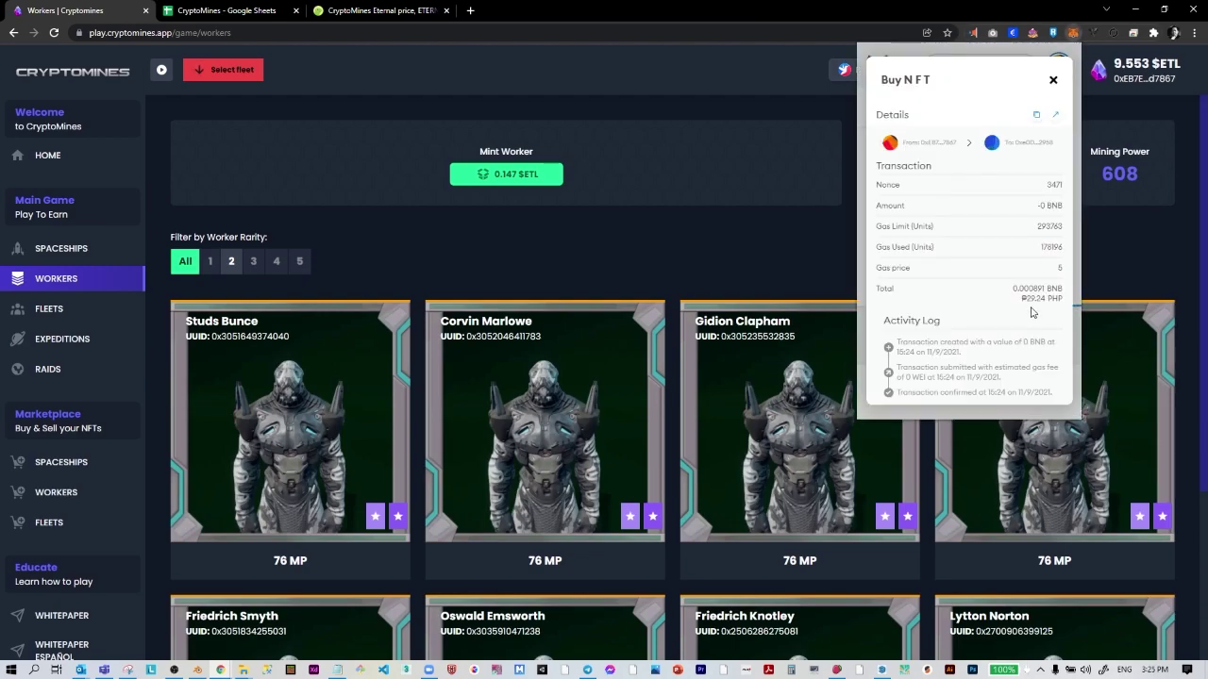
pyautogui.doubleClick(1035, 299)
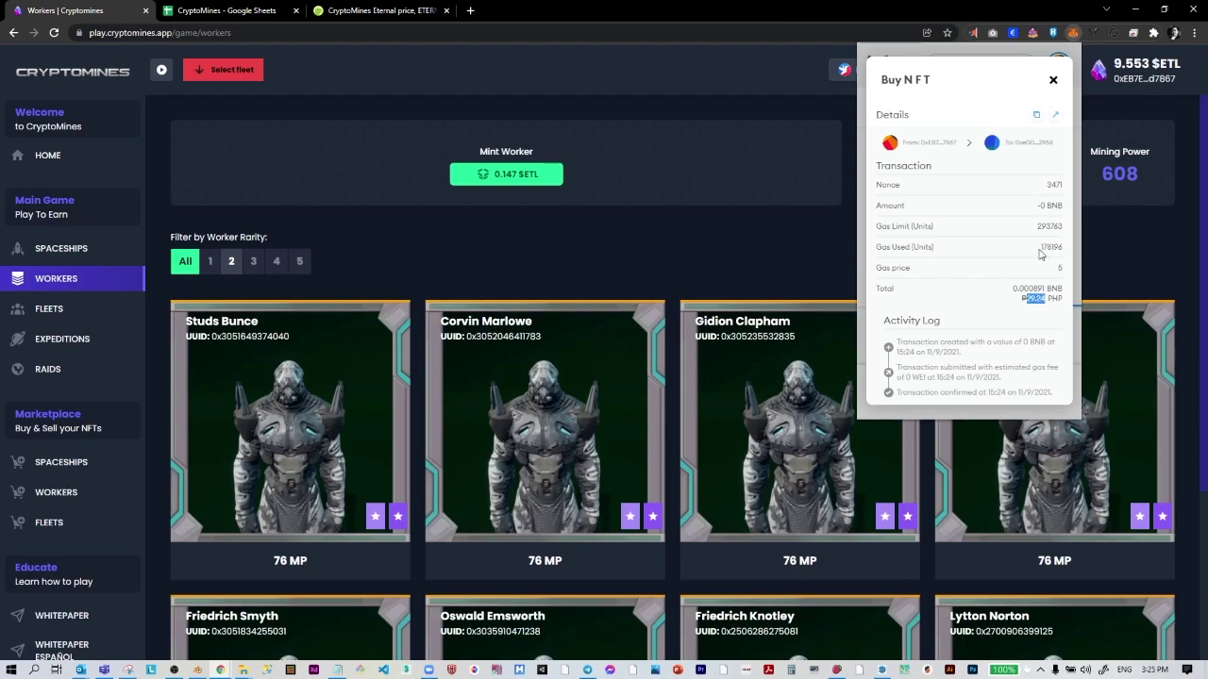
pyautogui.click(1053, 80)
pyautogui.click(478, 61)
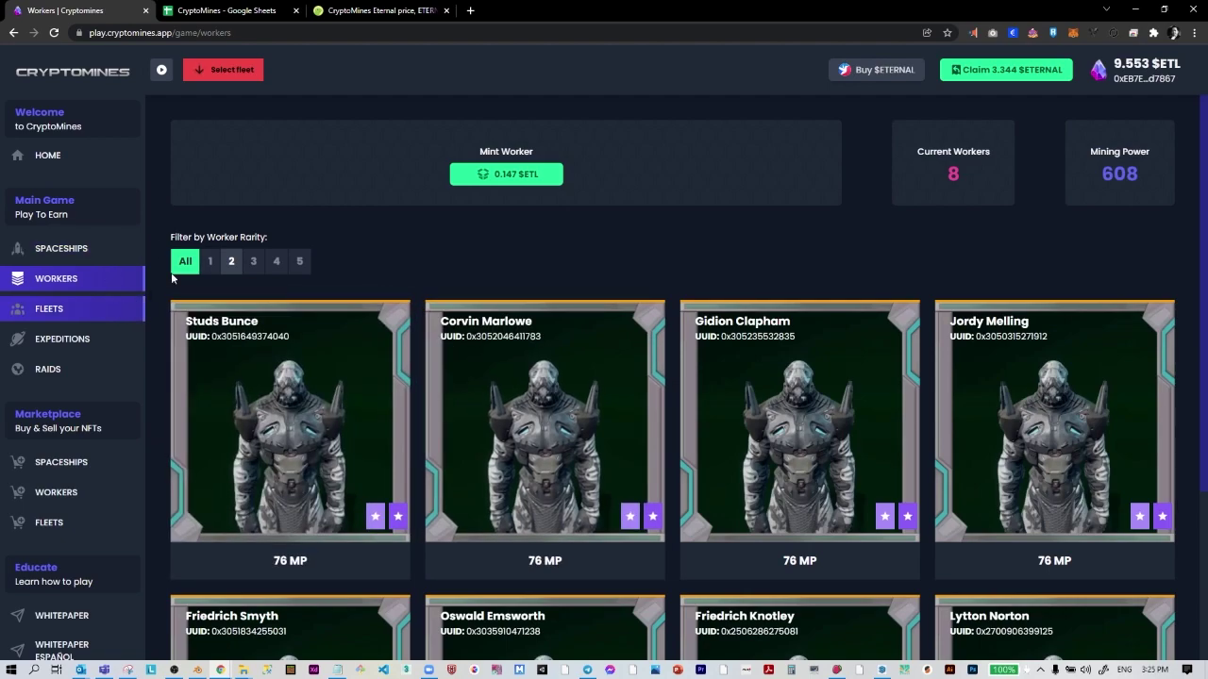
# - Switch to the CryptoMines Google Sheet and enter 0.1 in E62 and 29.24 in F62 for the 8 workers
pyautogui.click(261, 12)
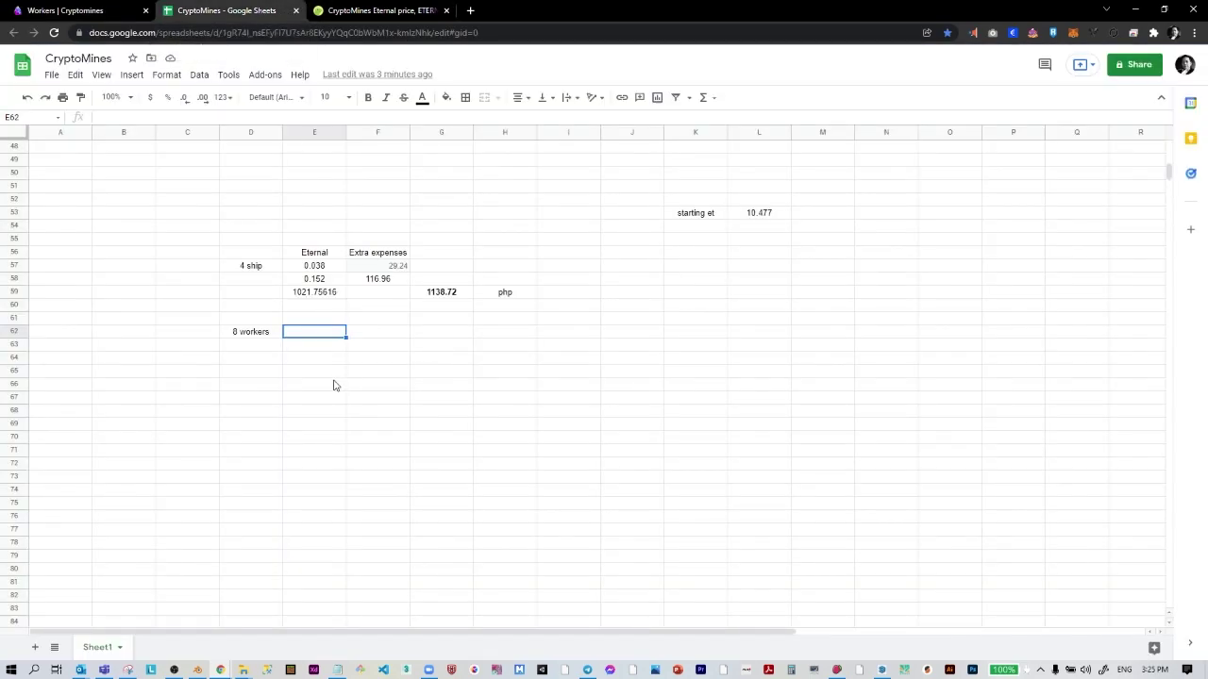
pyautogui.write('0.1')
pyautogui.press('Tab')
pyautogui.write('2')
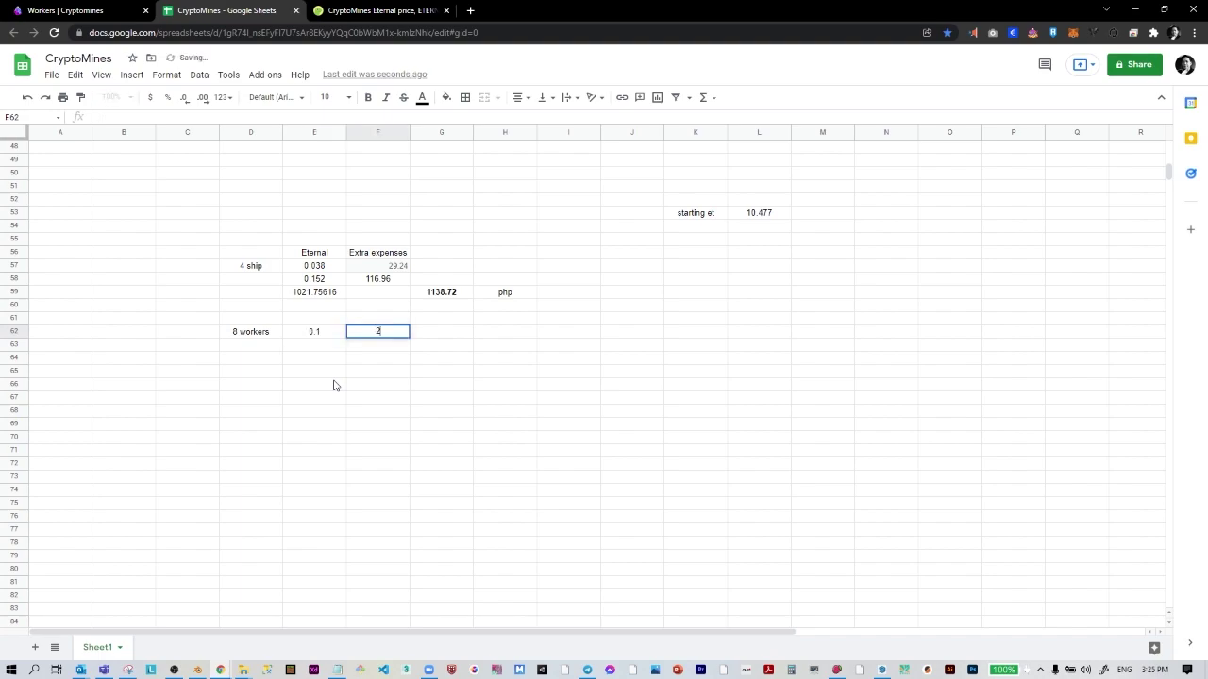
pyautogui.write('9.24')
# - Calculate the $ETERNAL cost of all eight workers in E63 with the formula =E62*8
pyautogui.click(339, 349)
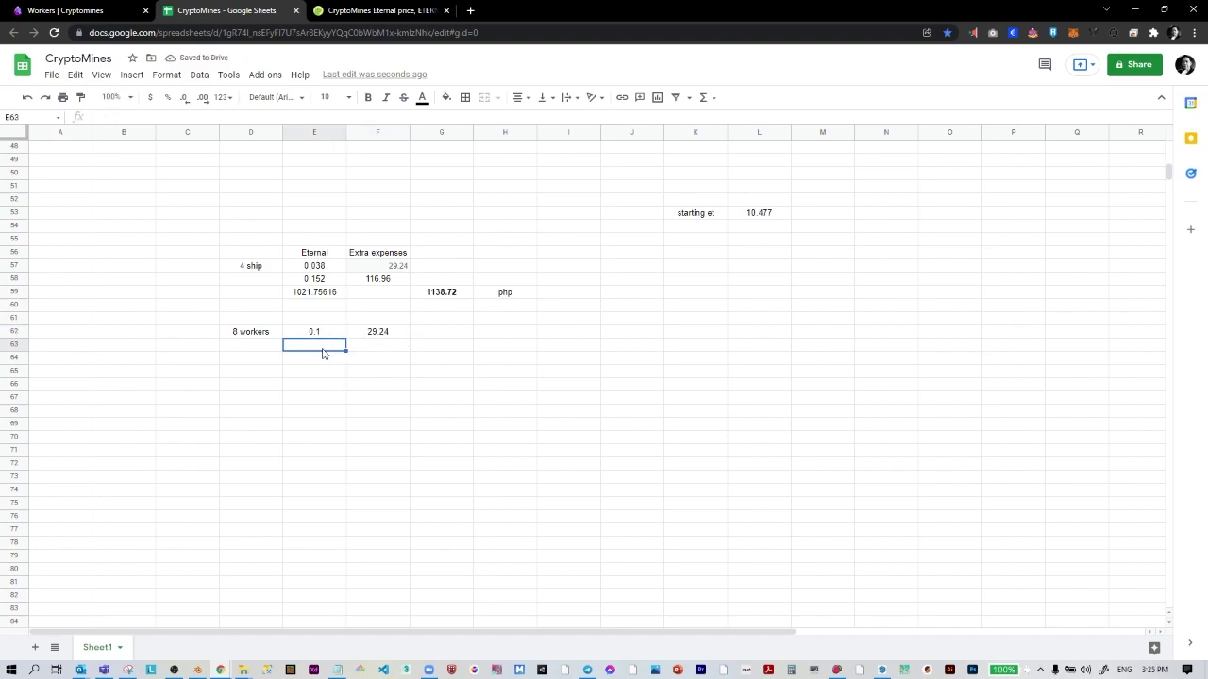
pyautogui.write('=')
pyautogui.click(330, 337)
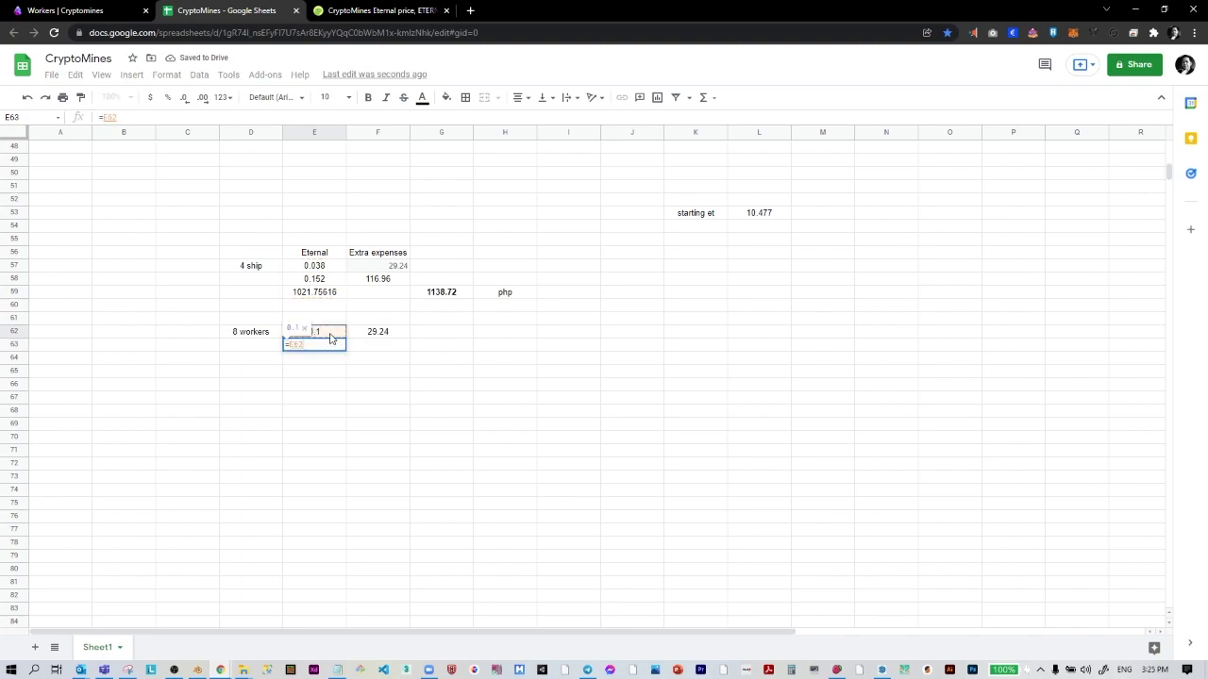
pyautogui.write('*8')
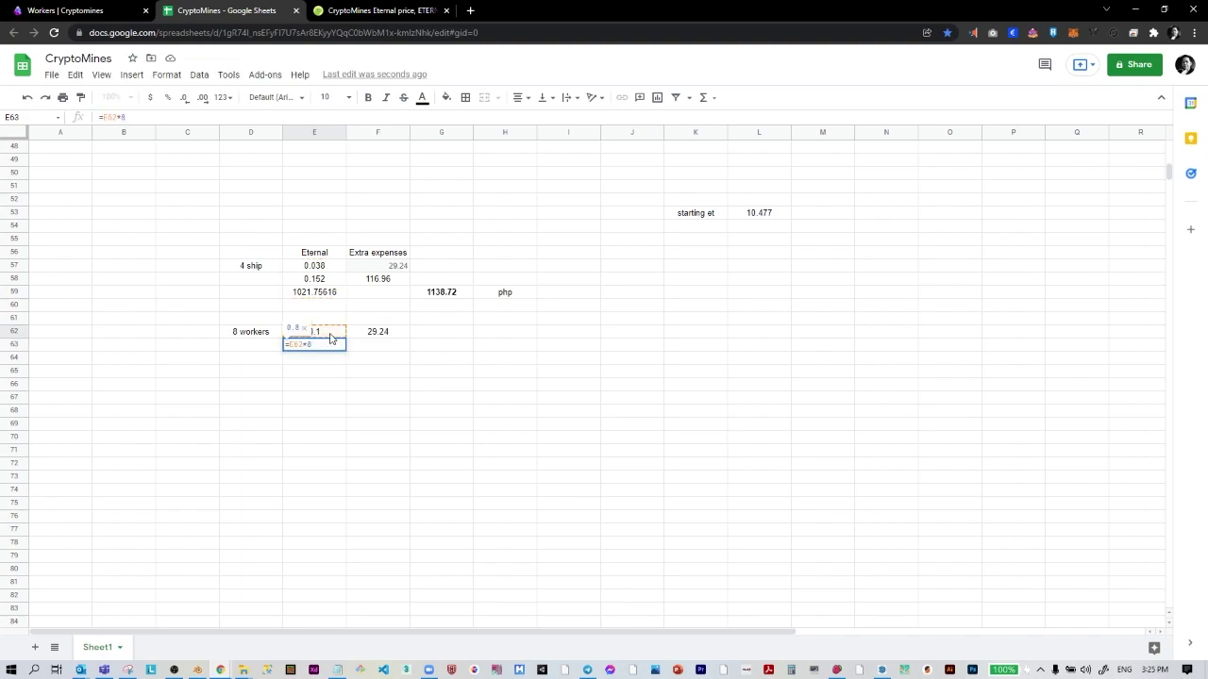
pyautogui.press('Return')
# - Calculate the extra expenses for all eight workers in F63 with the formula =F62*8
pyautogui.click(374, 350)
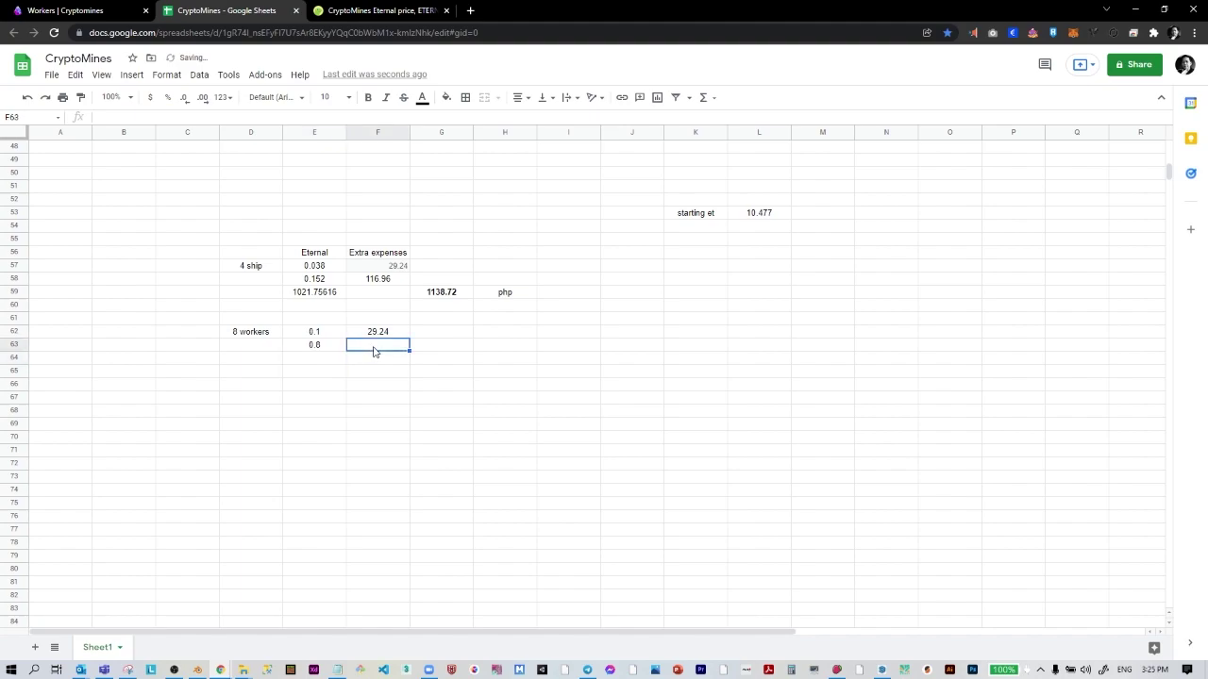
pyautogui.write('=')
pyautogui.click(385, 332)
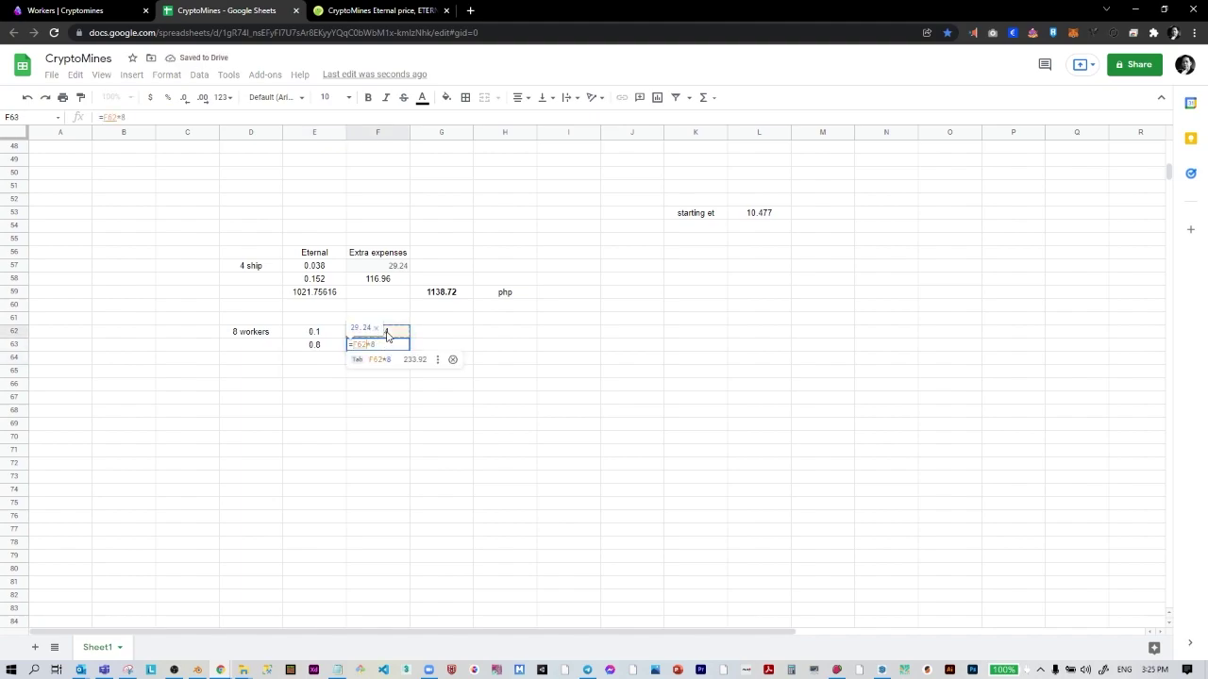
pyautogui.write('*8')
pyautogui.click(381, 362)
pyautogui.click(390, 349)
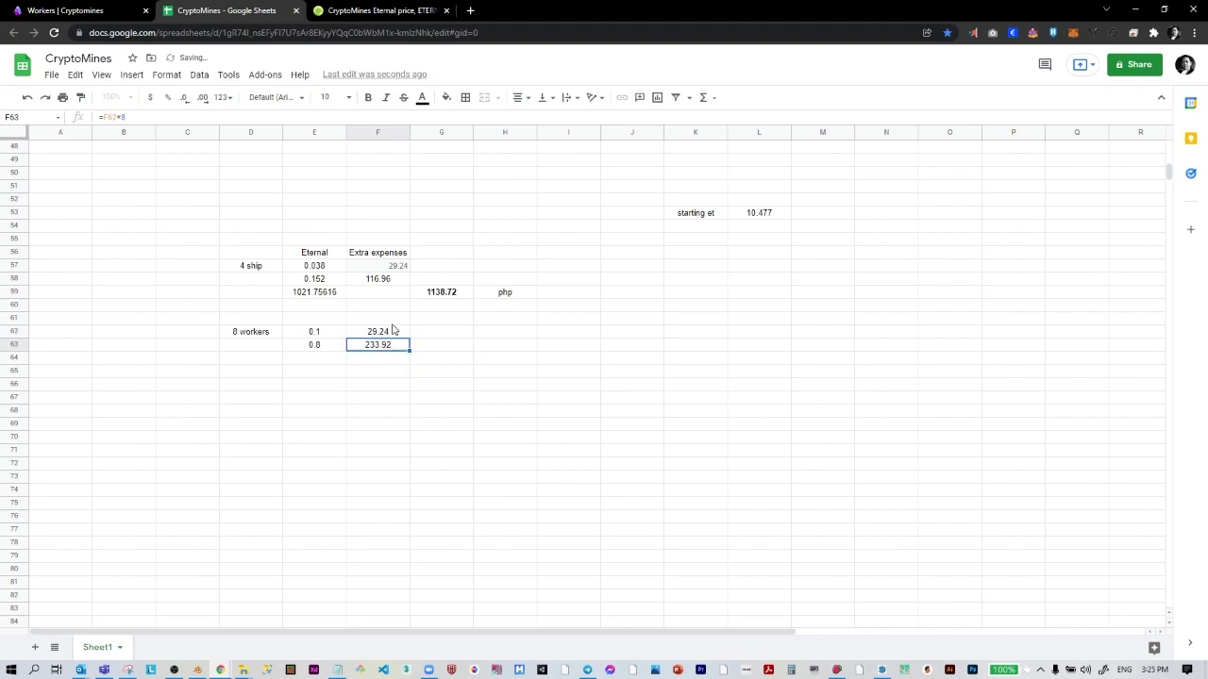
# - Replace the "Extra expenses" heading in F56 with "Gasfee etc"
pyautogui.click(383, 254)
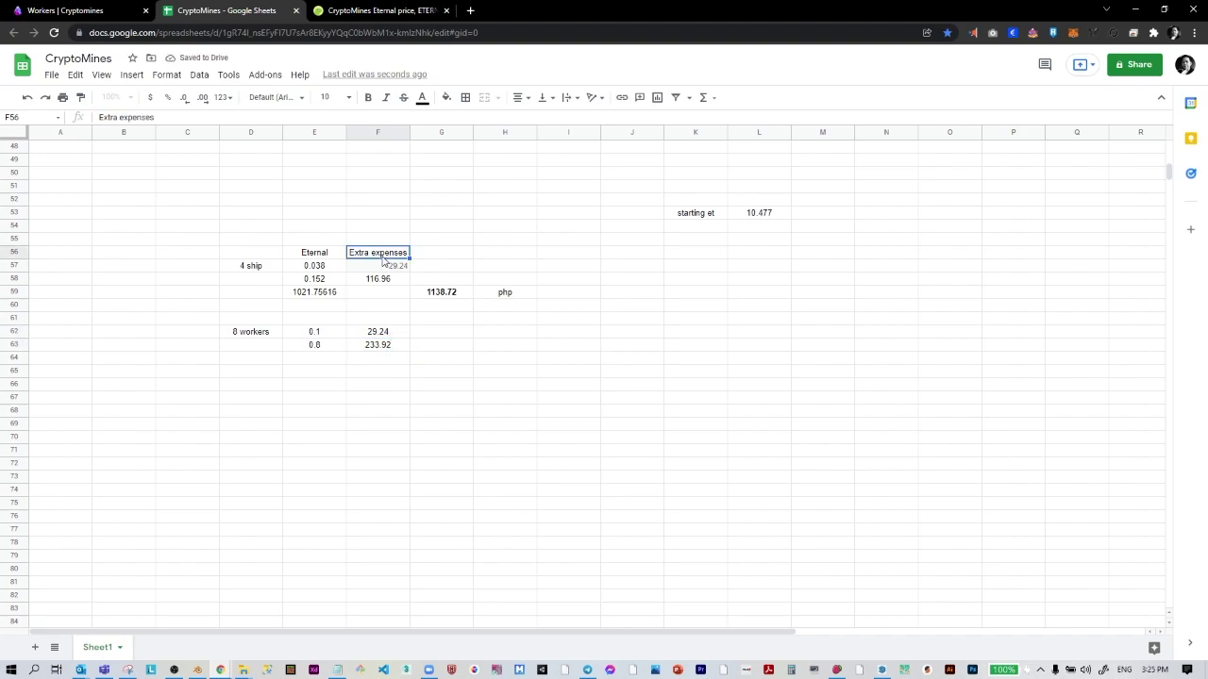
pyautogui.write('Gasfee')
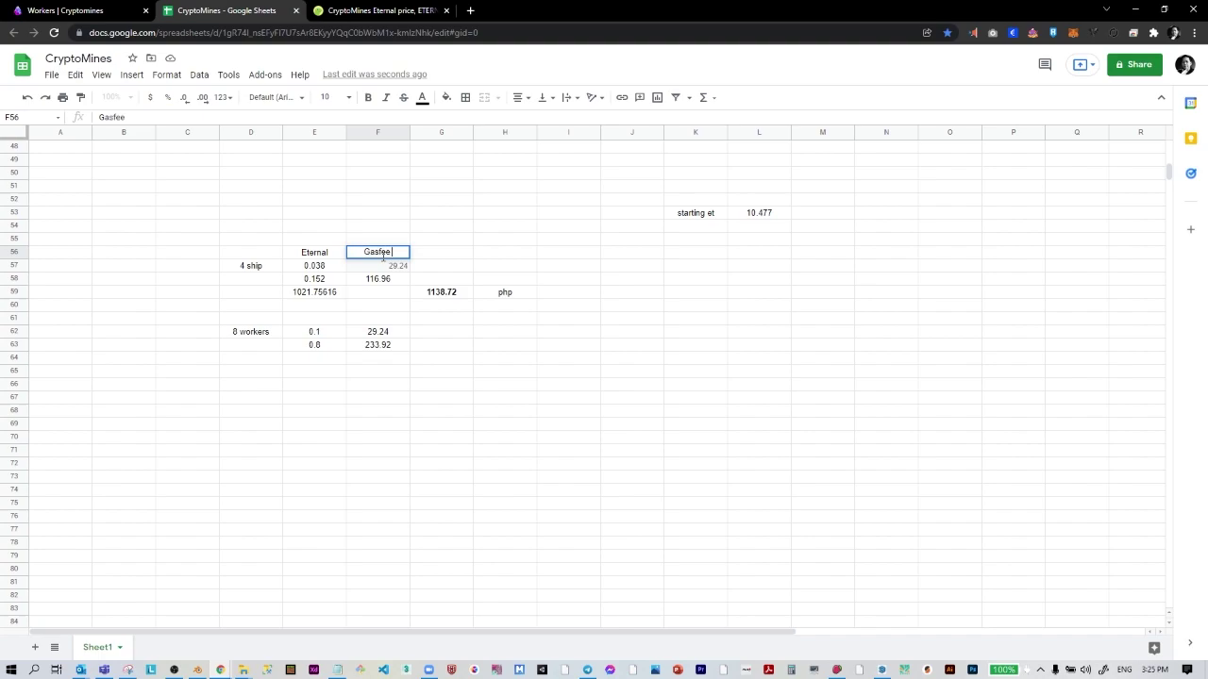
pyautogui.write(' etc')
pyautogui.click(446, 366)
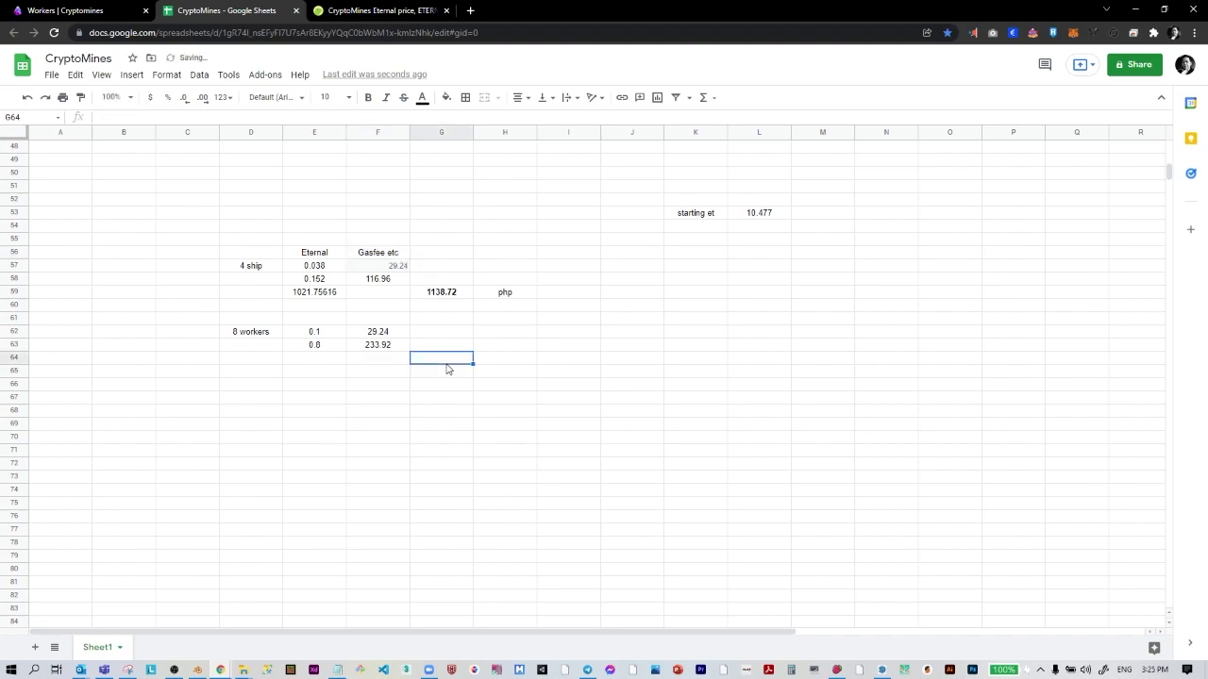
# - Switch to the CoinGecko page for CryptoMines Eternal and convert 0.8 ETERNAL to PHP
pyautogui.click(331, 362)
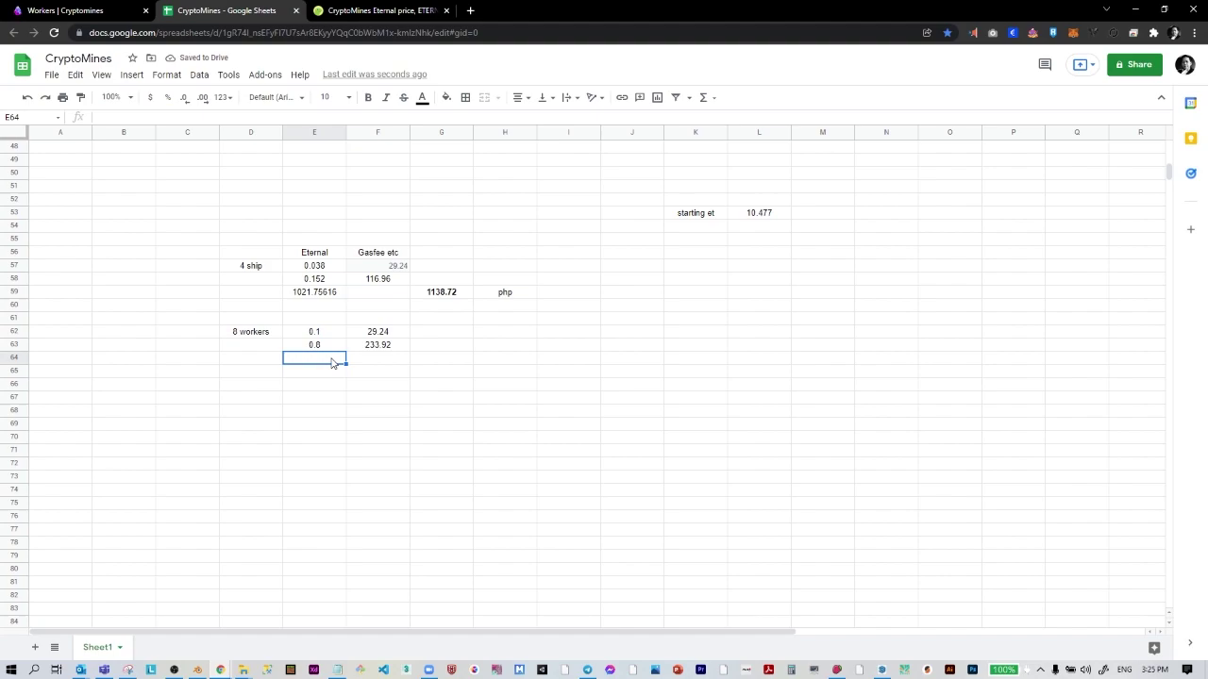
pyautogui.click(339, 345)
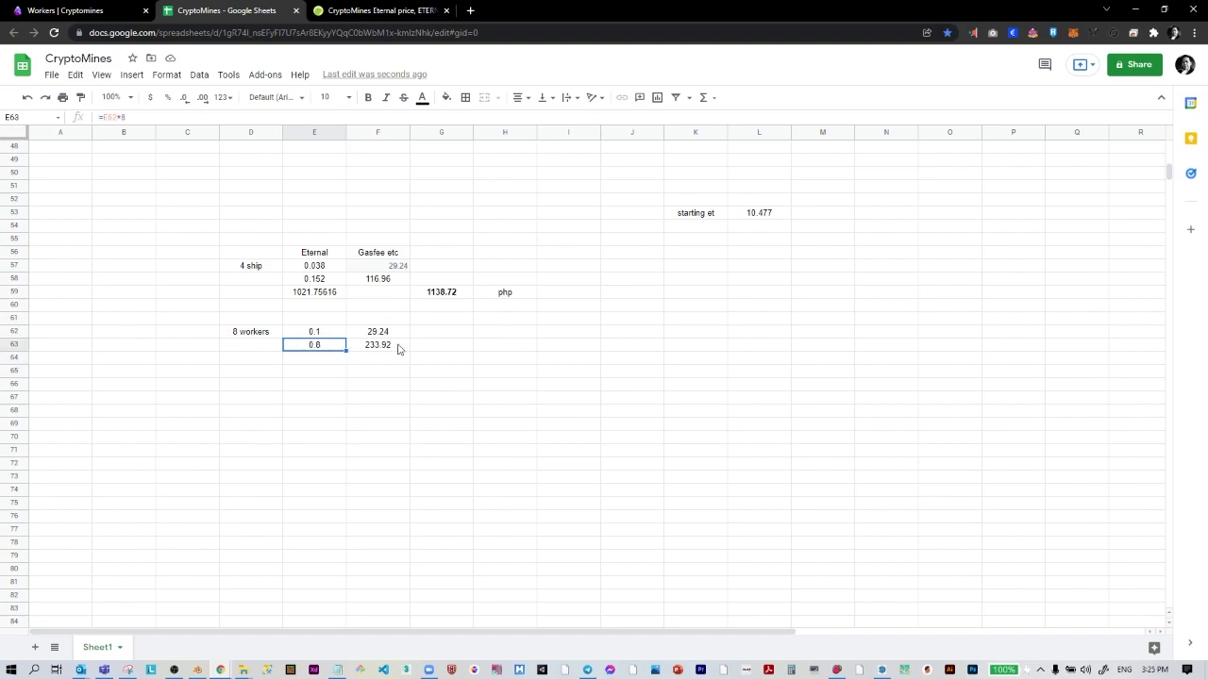
pyautogui.hotkey('alt', 'Tab')
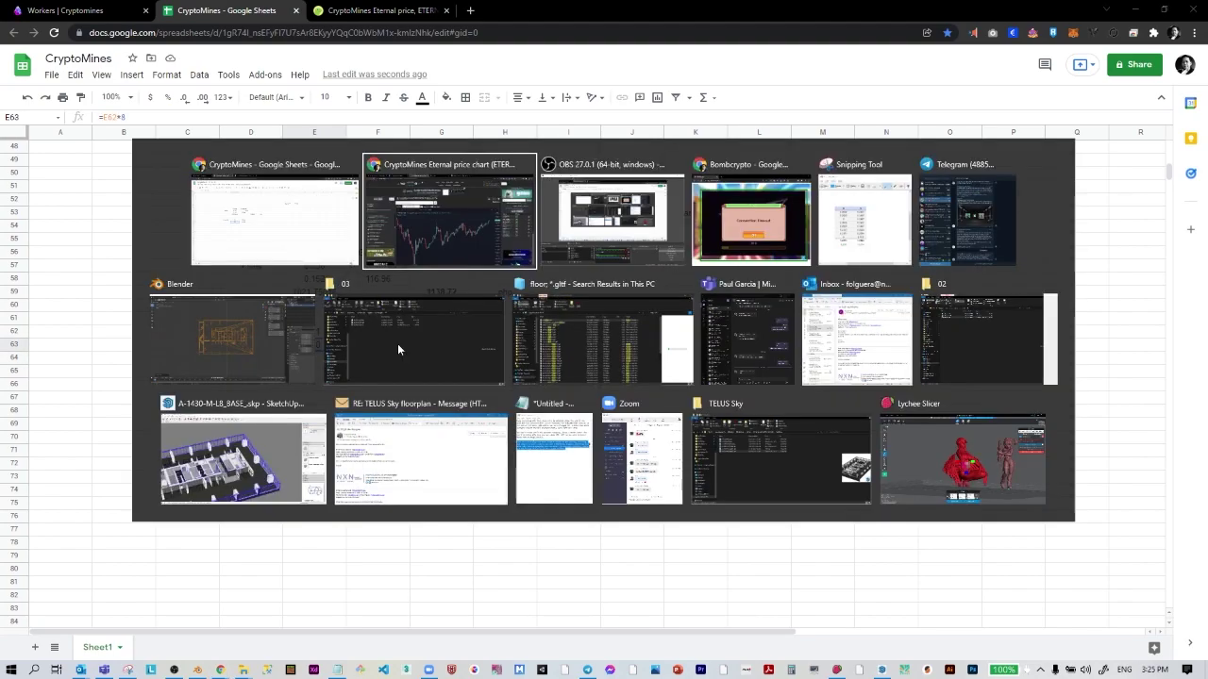
pyautogui.click(341, 11)
pyautogui.click(342, 12)
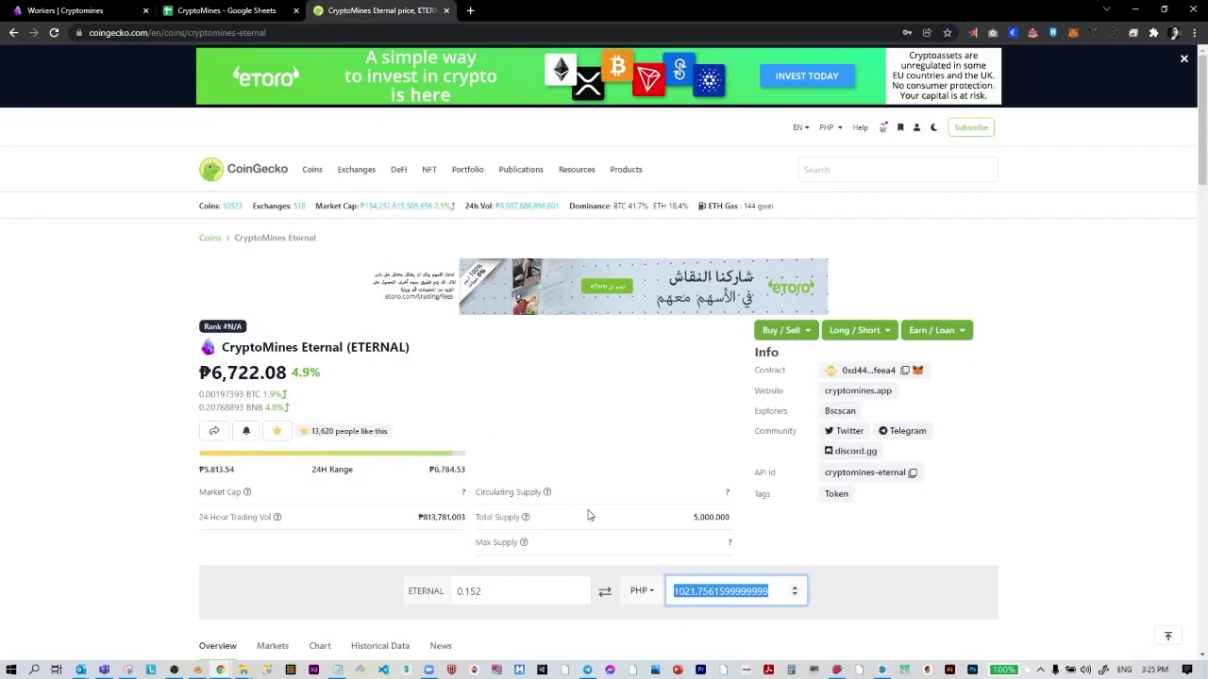
pyautogui.click(521, 587)
pyautogui.hotkey('ctrl', 'a')
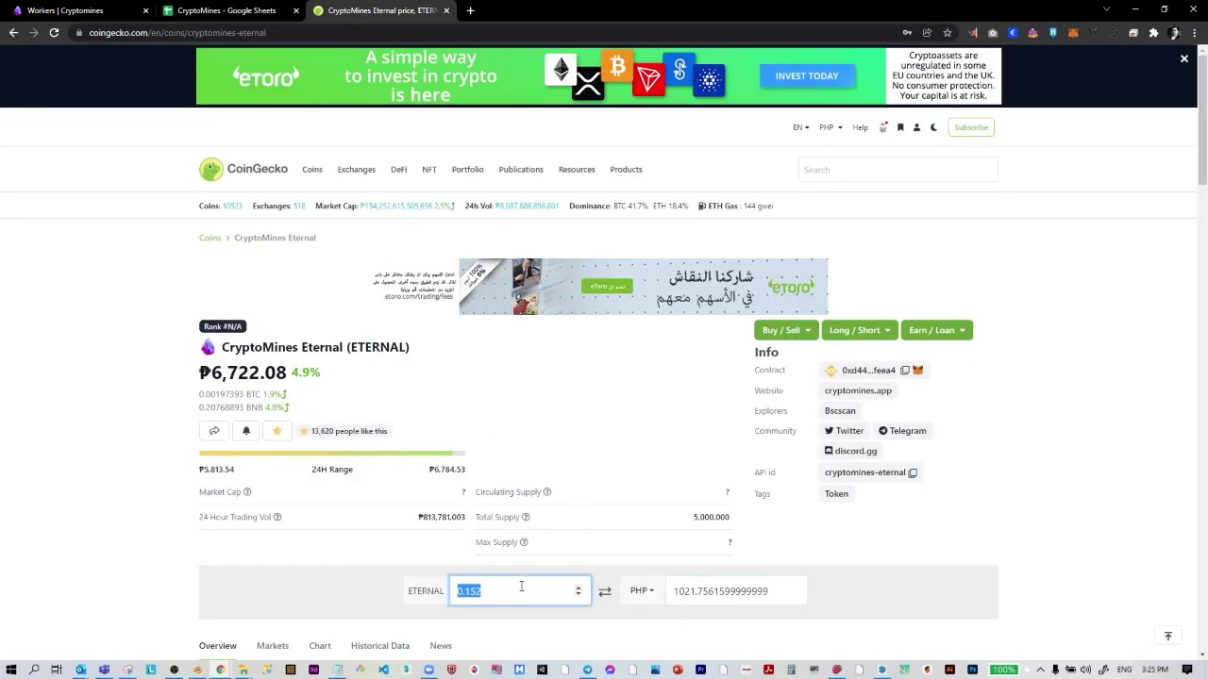
pyautogui.write('0.8')
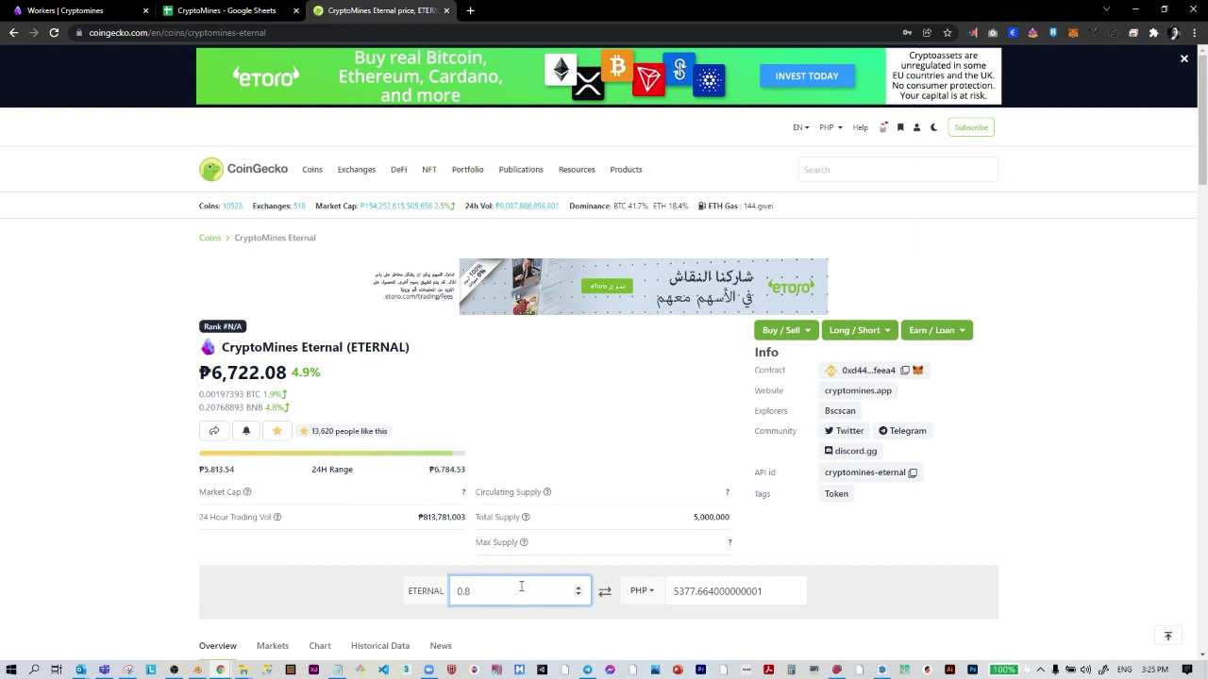
pyautogui.click(711, 592)
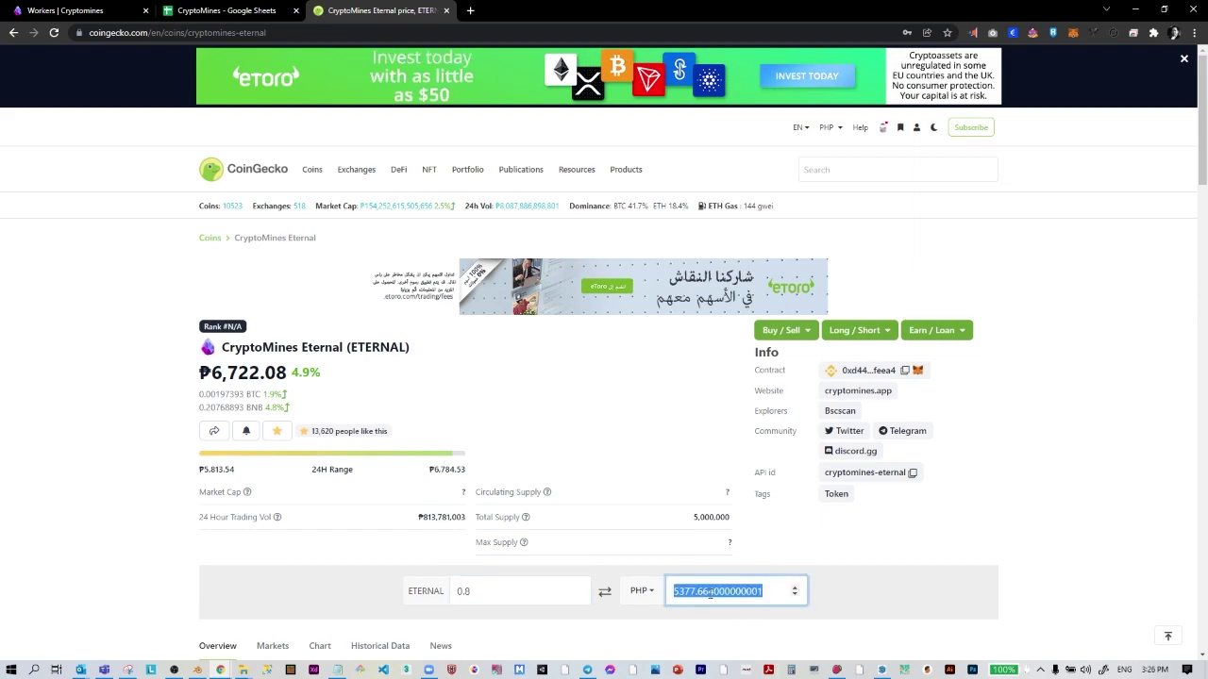
# - Return to the CryptoMines Google Sheet, enter 5377.664 in E64 and reduce its display to one decimal place
pyautogui.click(205, 11)
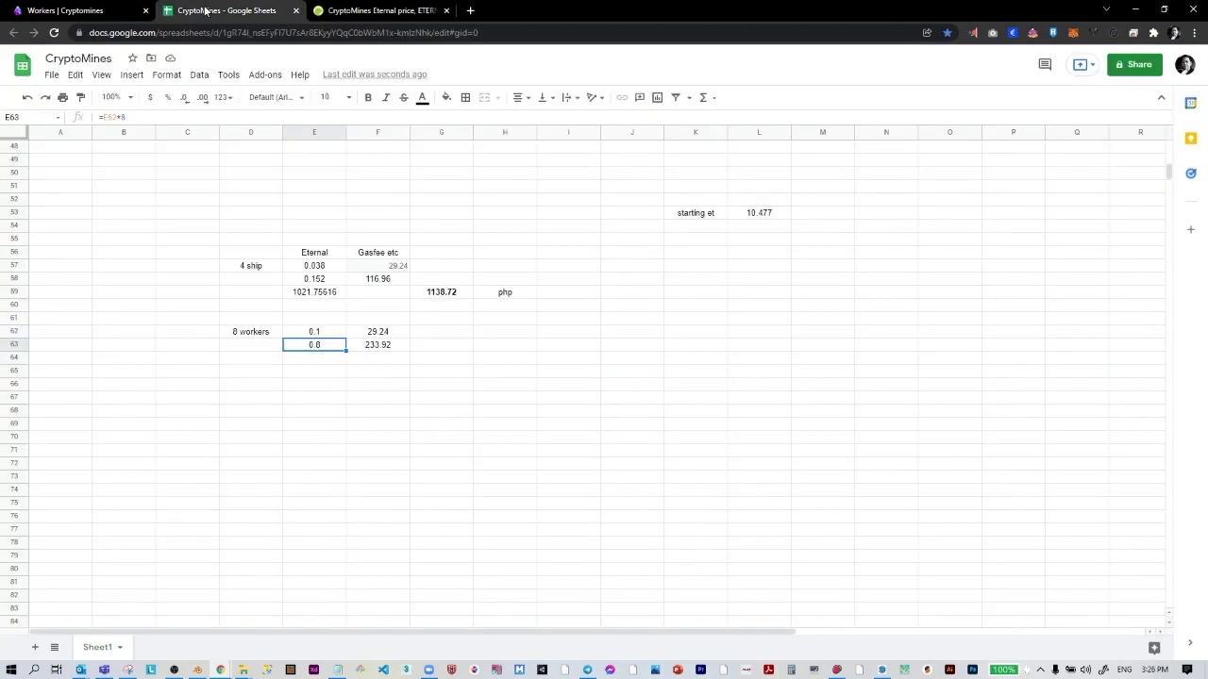
pyautogui.click(332, 359)
pyautogui.write('5377.664')
pyautogui.click(185, 98)
pyautogui.click(186, 102)
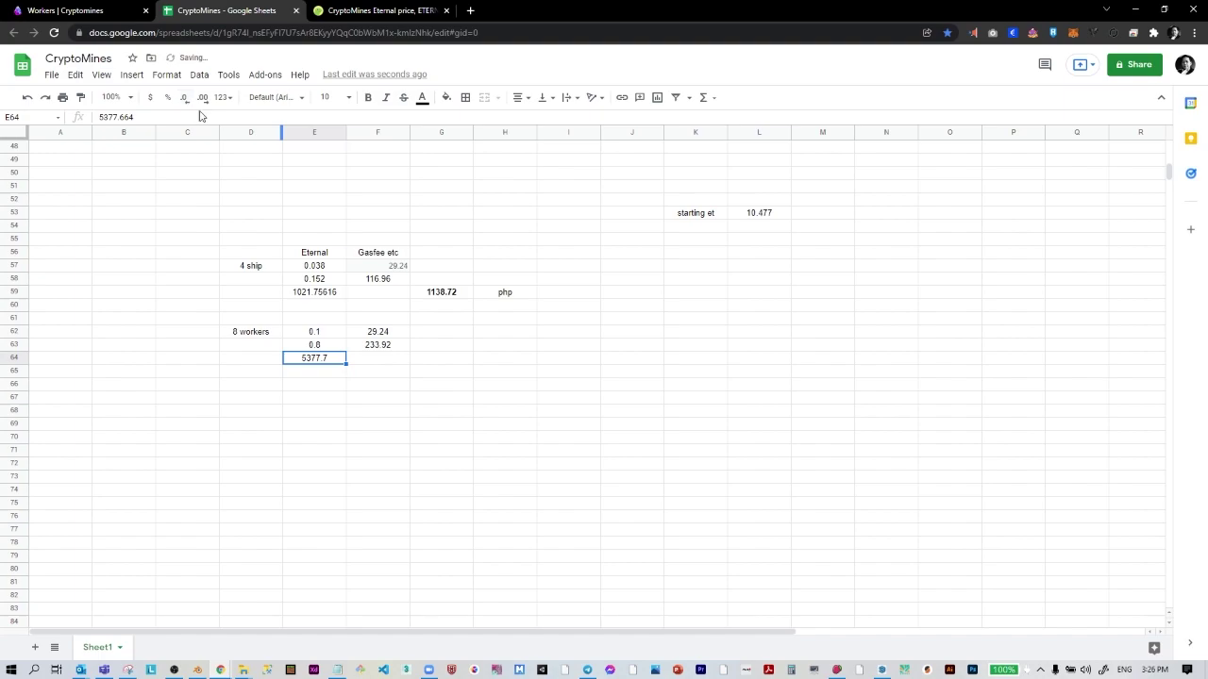
pyautogui.click(437, 376)
pyautogui.click(444, 363)
pyautogui.write('=')
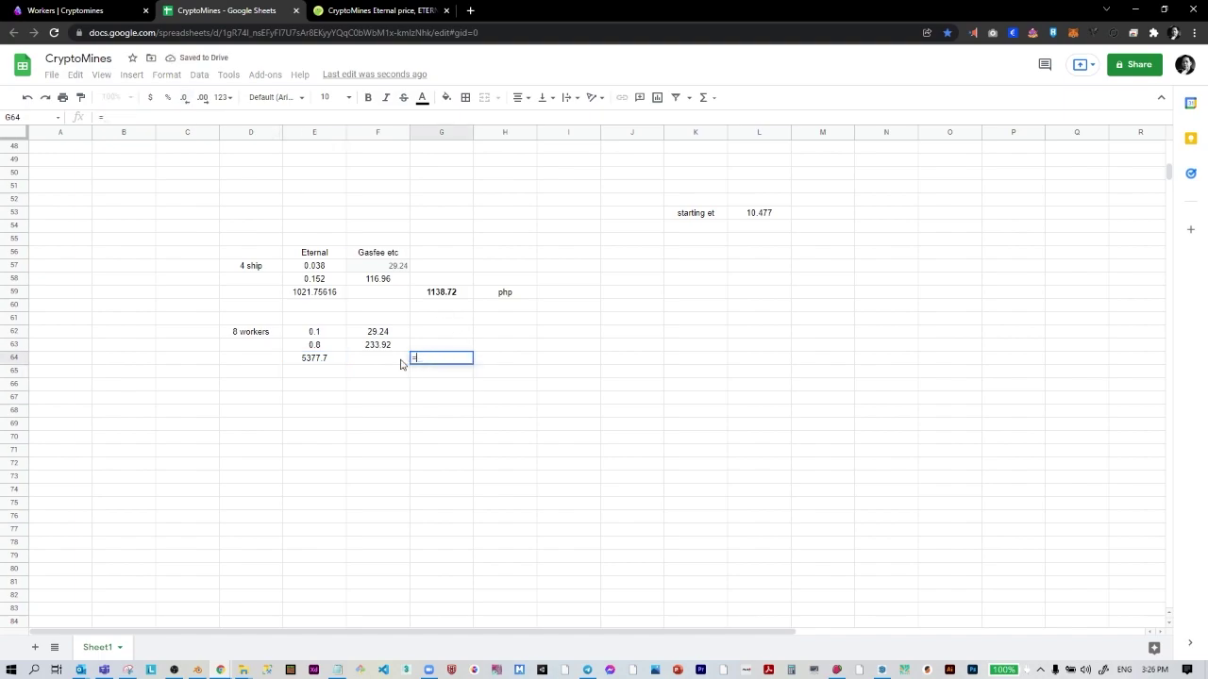
pyautogui.click(322, 361)
pyautogui.click(368, 349)
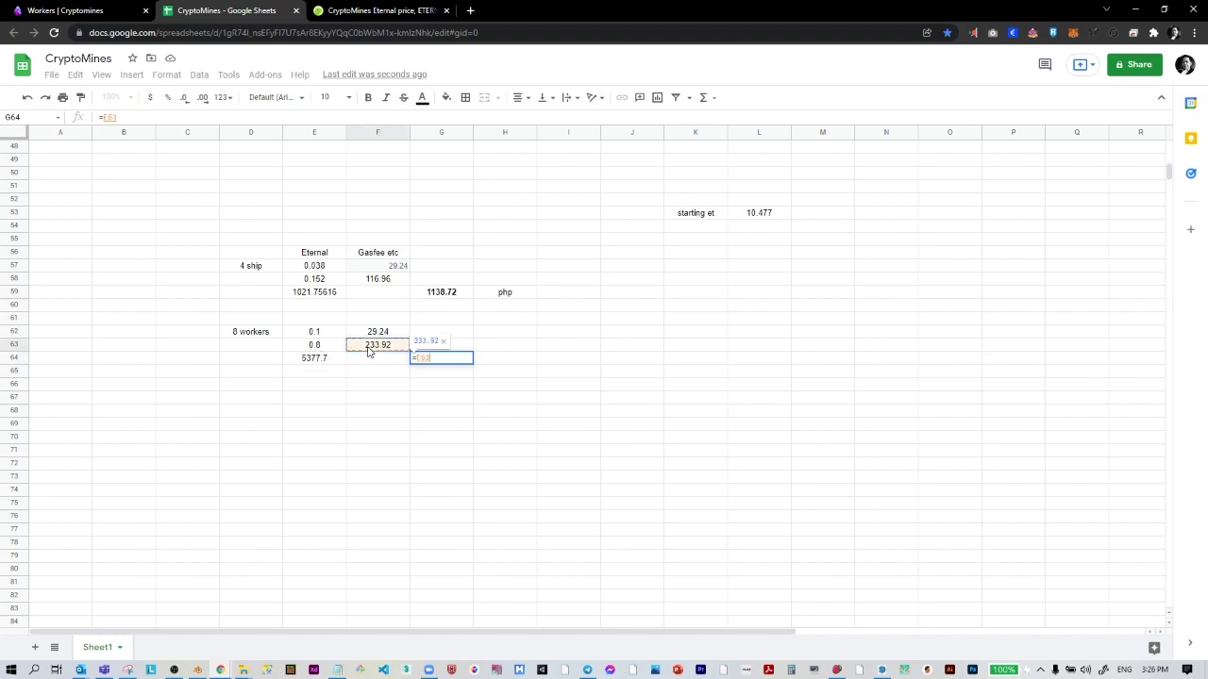
pyautogui.press('Return')
# - Calculate the total cost of the eight workers in G64 with the formula =E64+F63
pyautogui.click(447, 360)
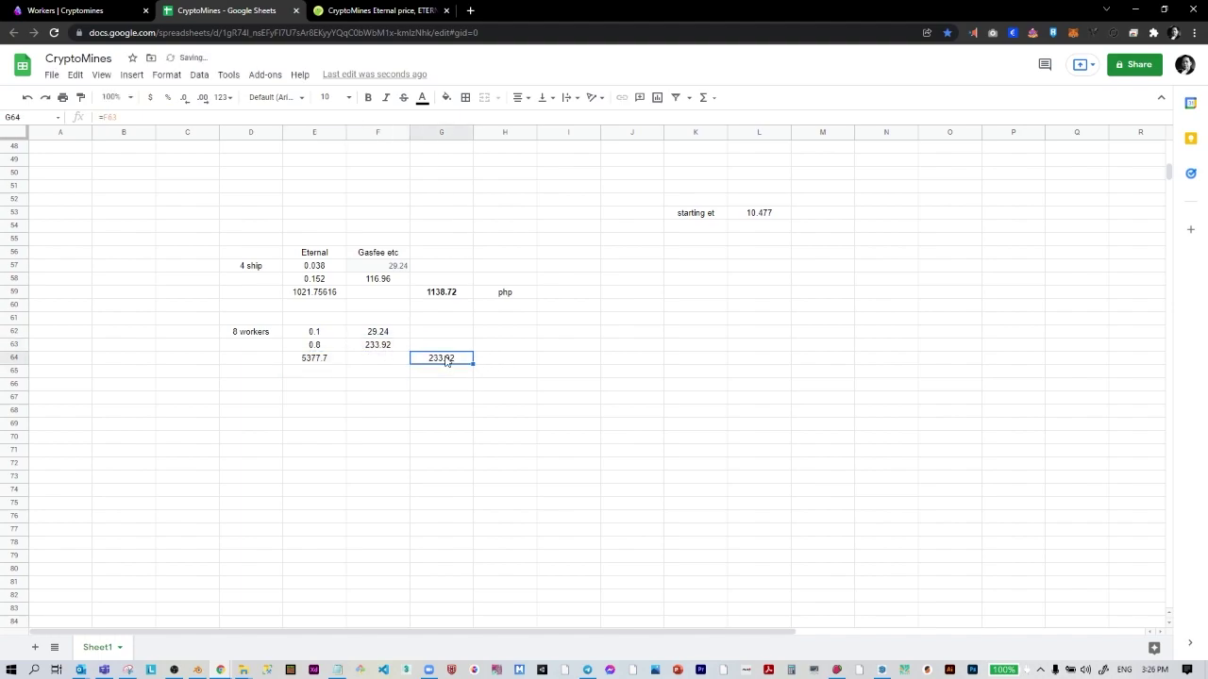
pyautogui.write('=')
pyautogui.click(327, 363)
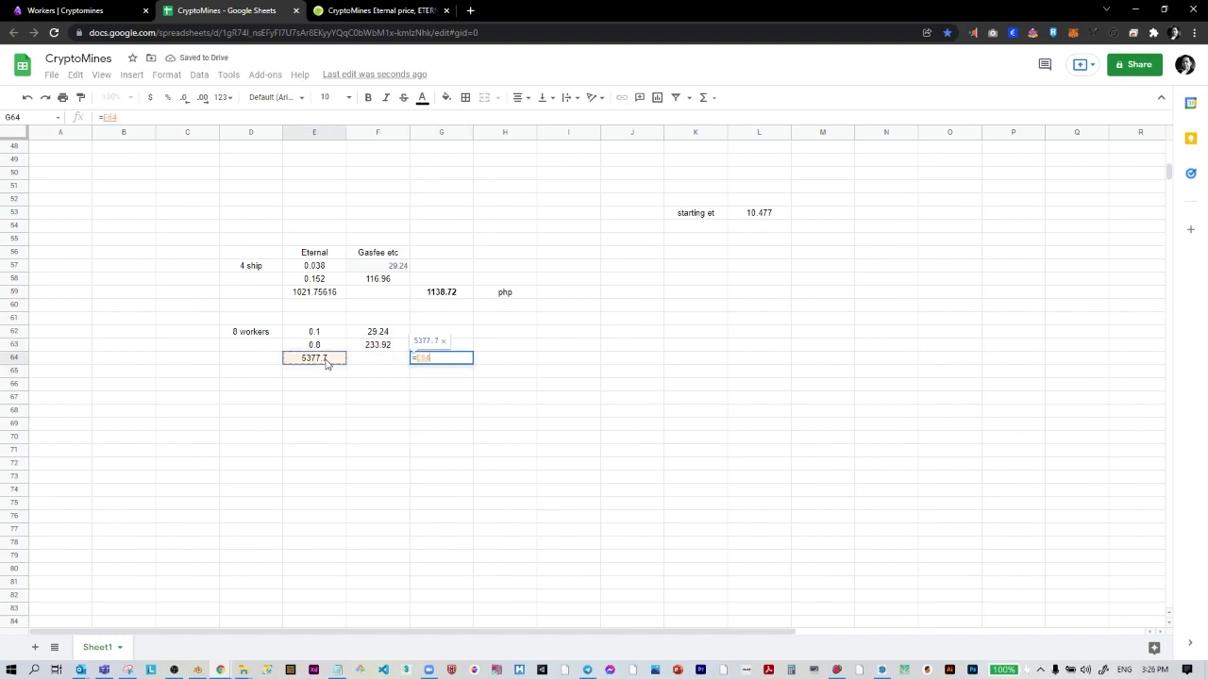
pyautogui.write('+')
pyautogui.click(377, 348)
pyautogui.press('Return')
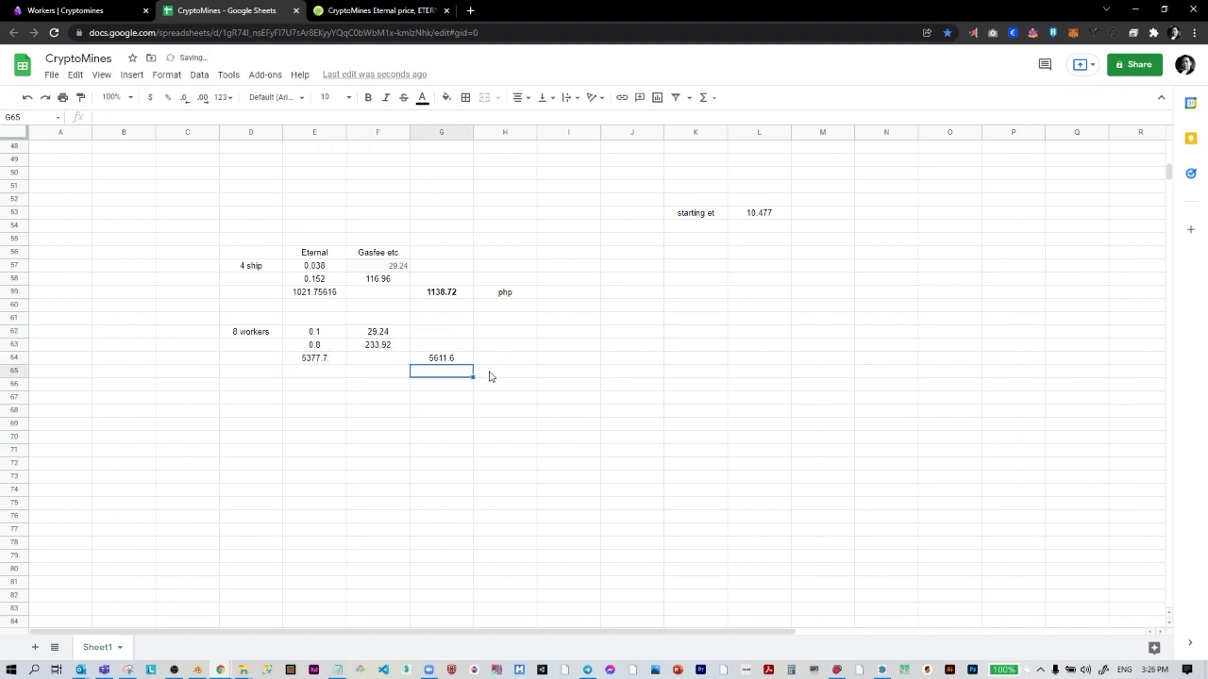
# - Make the workers' total in G64 bold and label it "php" in H64
pyautogui.click(459, 359)
pyautogui.hotkey('ctrl', 'b')
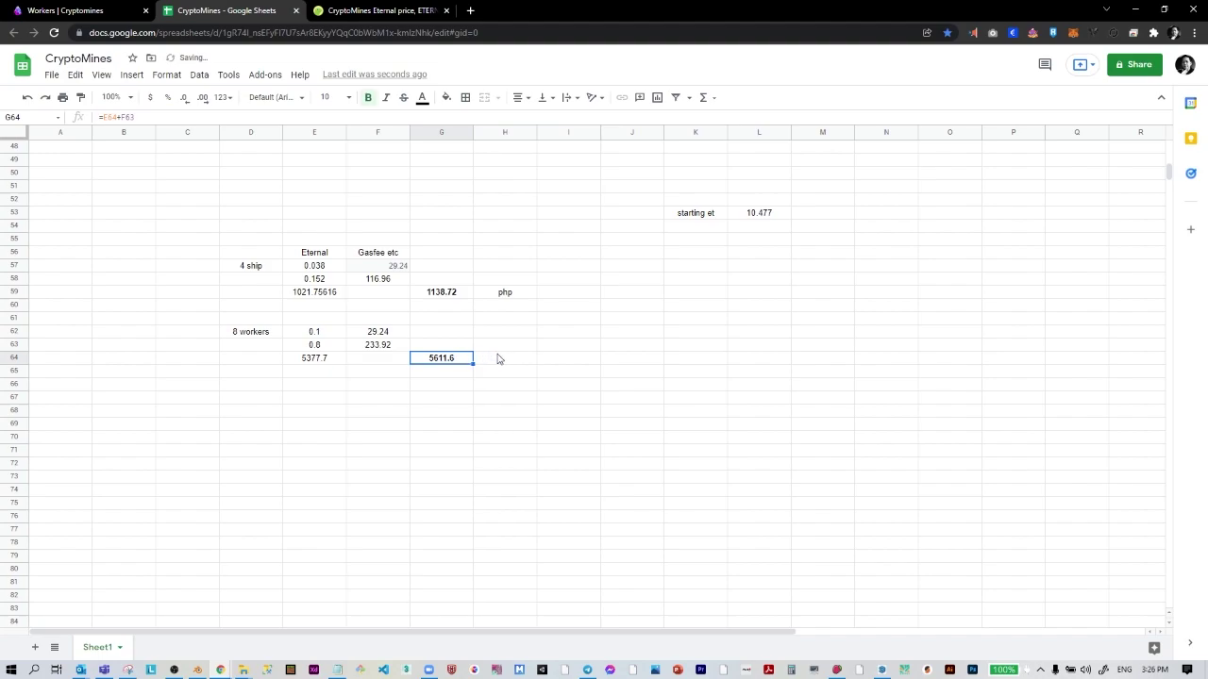
pyautogui.click(497, 361)
pyautogui.write('php')
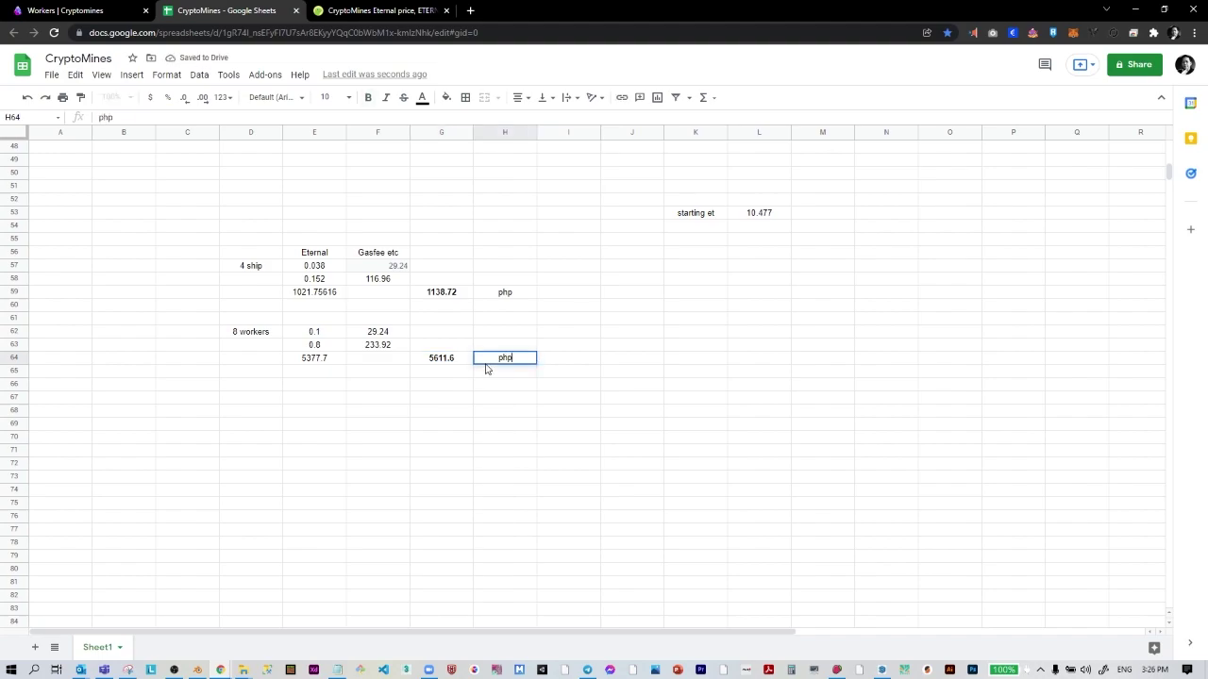
pyautogui.press('Return')
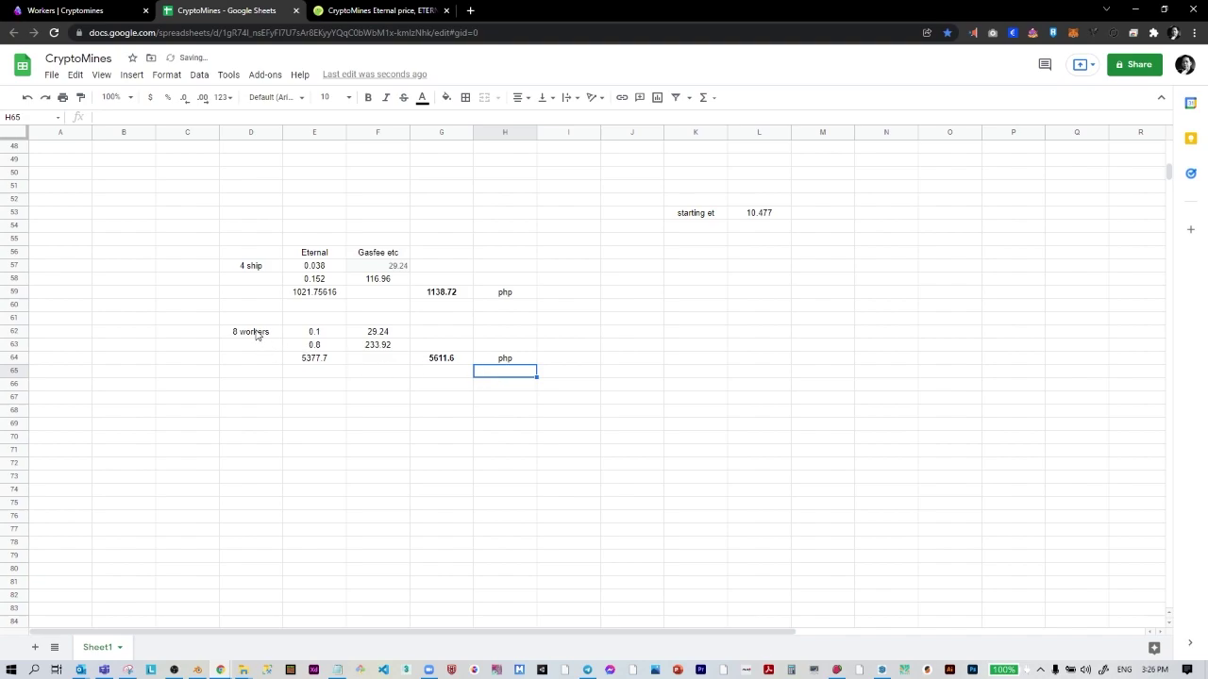
pyautogui.click(265, 269)
pyautogui.click(262, 336)
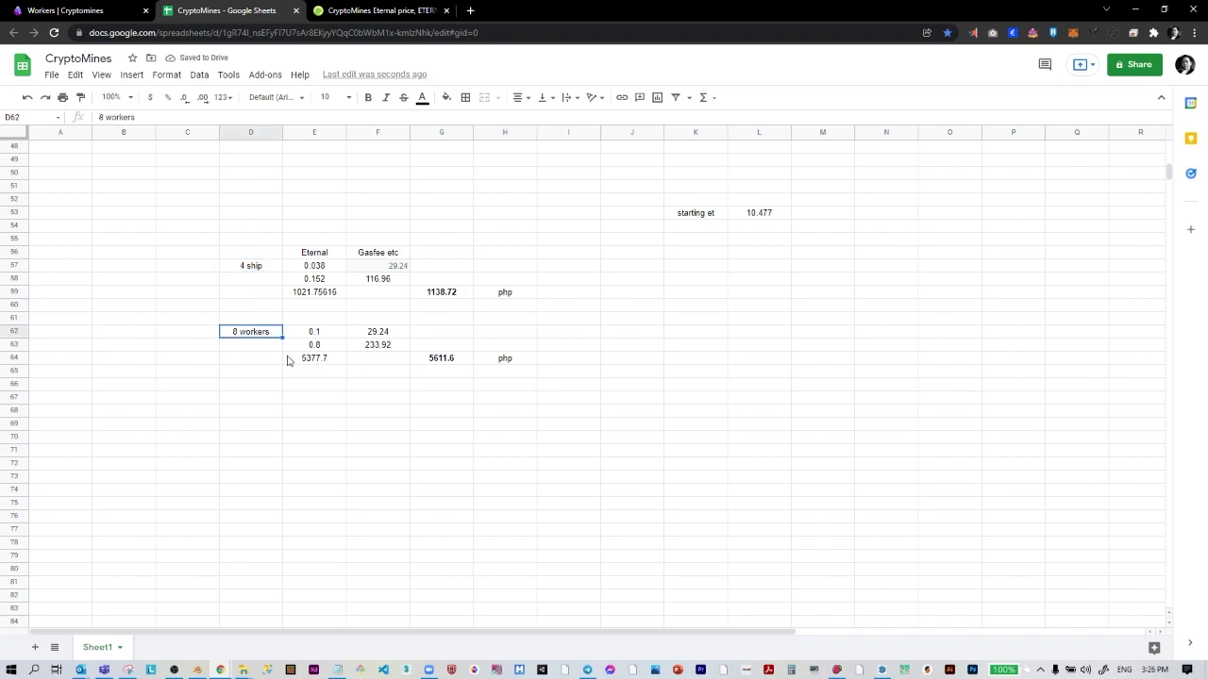
# - Switch to the CryptoMines game and start creating a new fleet, acknowledging the notice about building the entire fleet
pyautogui.click(110, 13)
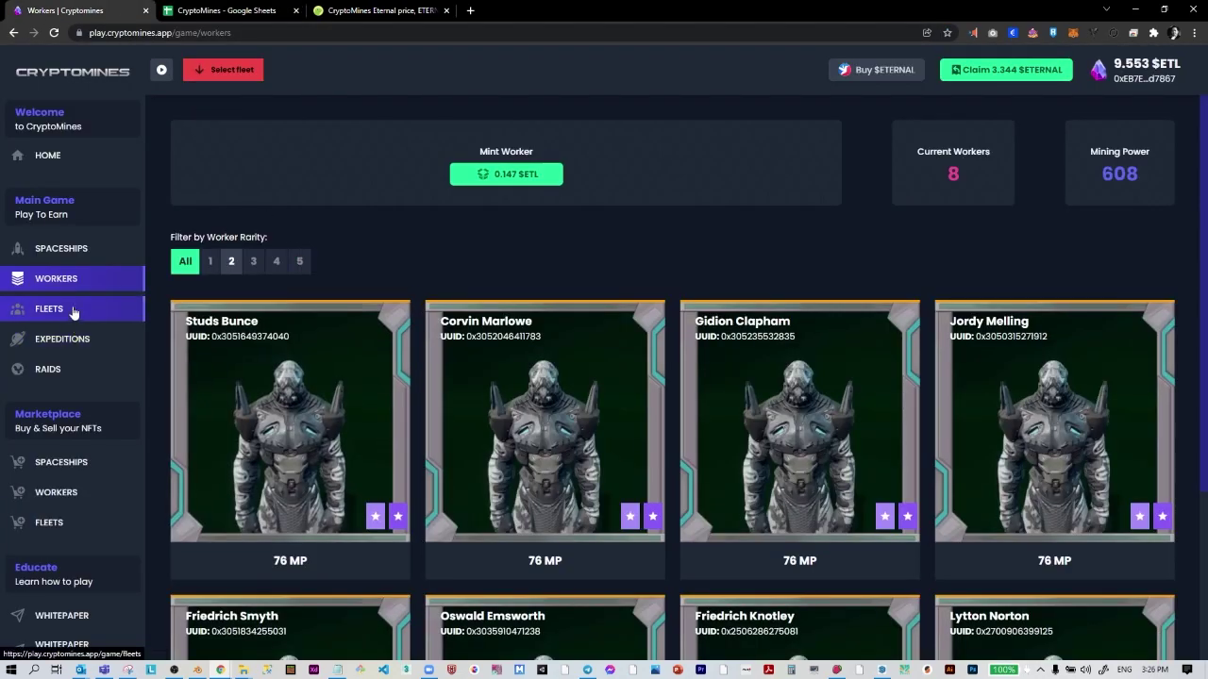
pyautogui.click(73, 311)
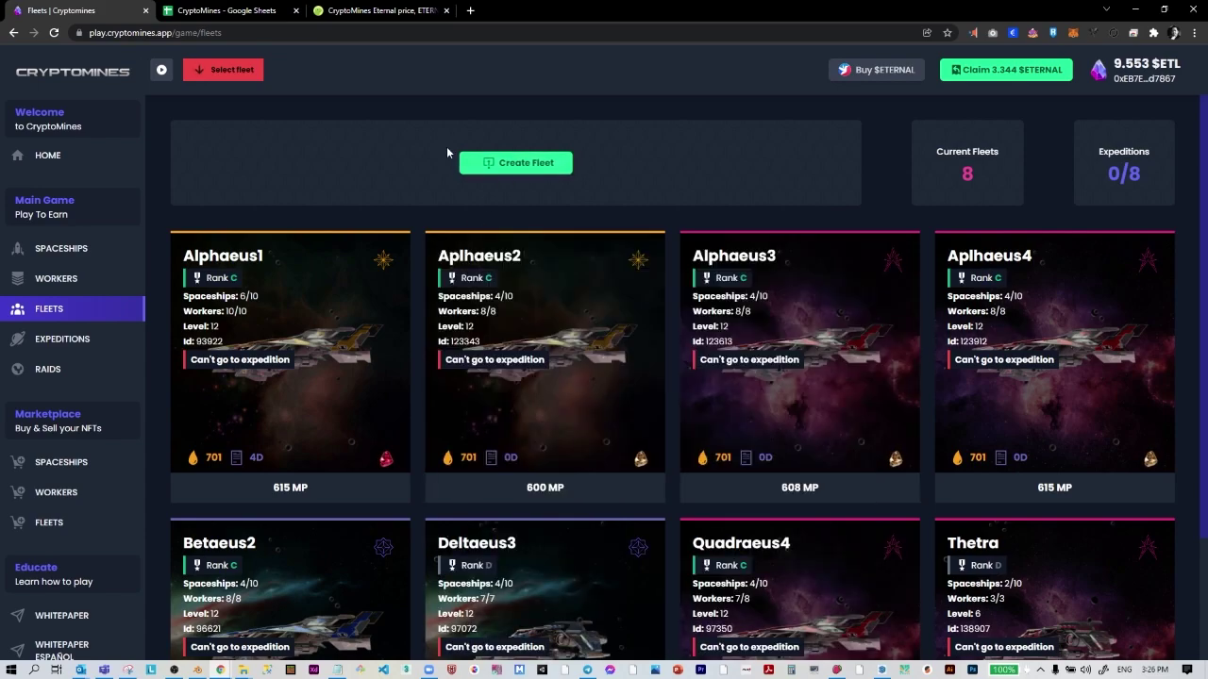
pyautogui.click(529, 165)
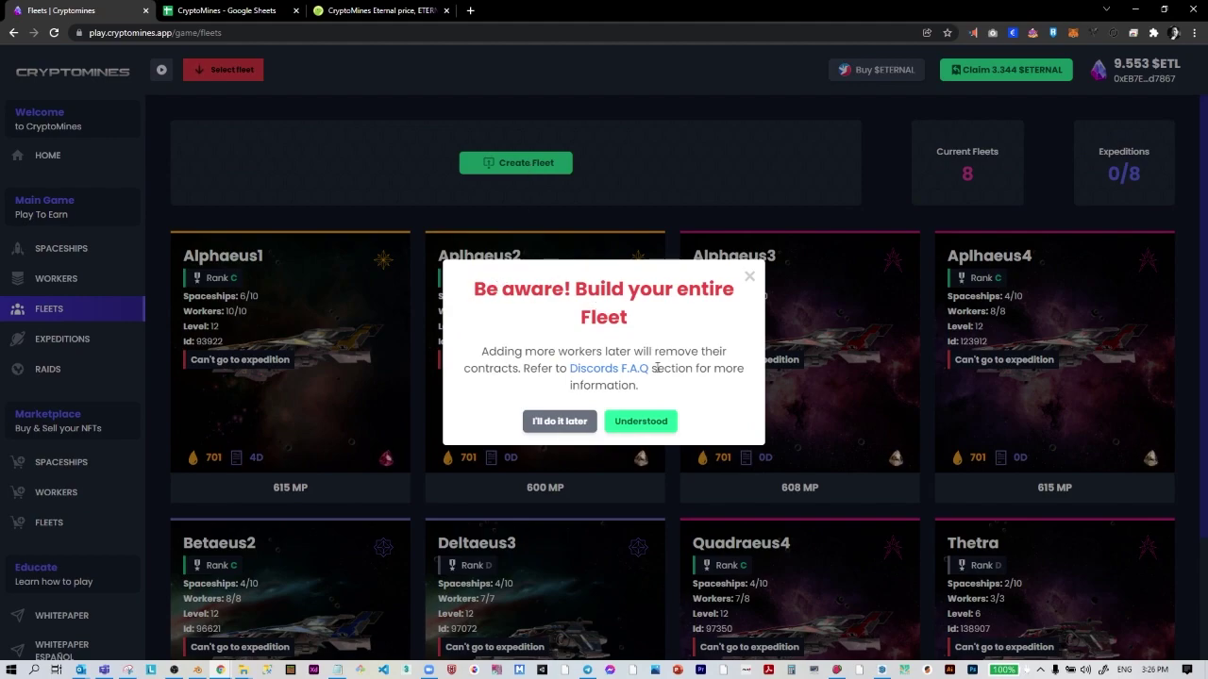
pyautogui.click(639, 423)
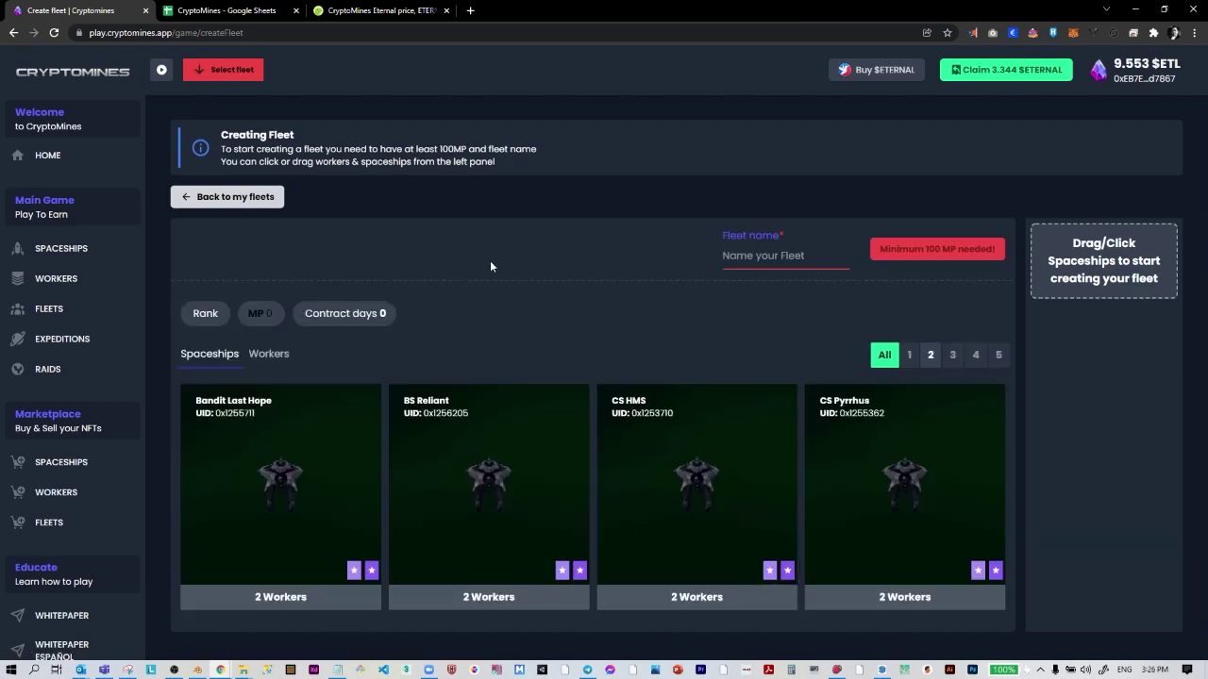
# - Add all four available spaceships to the new fleet
pyautogui.click(308, 458)
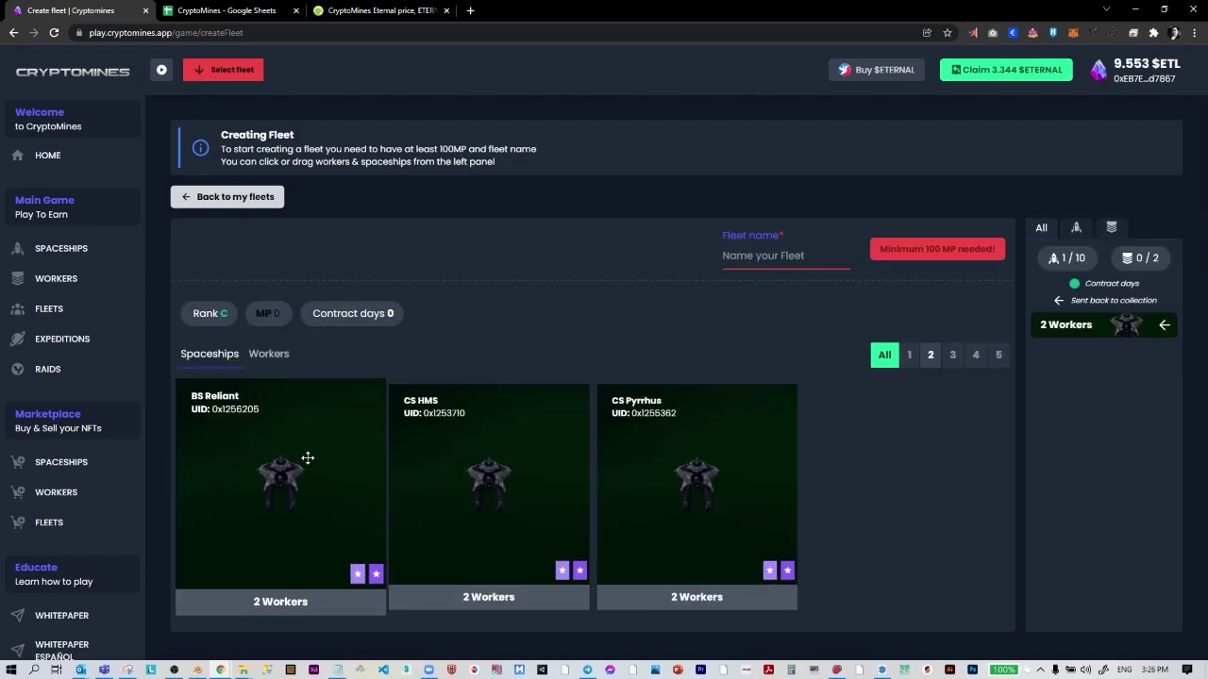
pyautogui.click(307, 458)
pyautogui.click(307, 458)
pyautogui.click(307, 458)
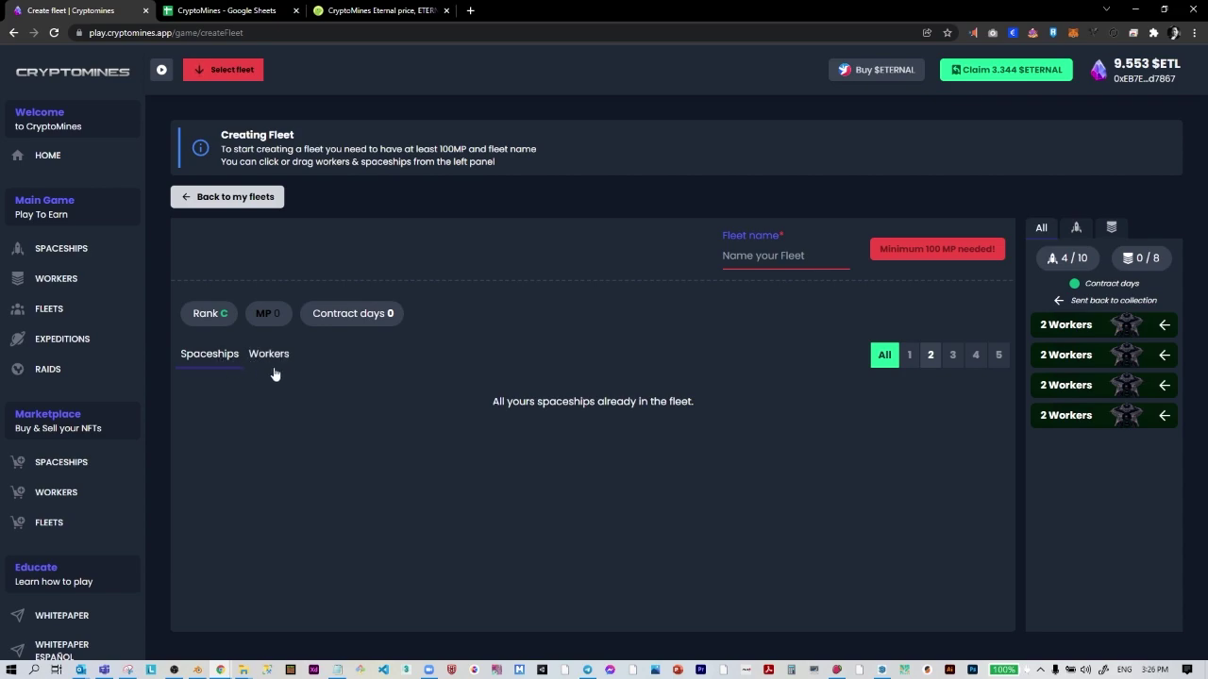
# - Add all eight available 76 MP workers to the new fleet
pyautogui.click(271, 364)
pyautogui.click(273, 465)
pyautogui.click(274, 465)
pyautogui.click(274, 464)
pyautogui.click(274, 464)
pyautogui.click(273, 464)
pyautogui.click(274, 464)
pyautogui.click(274, 464)
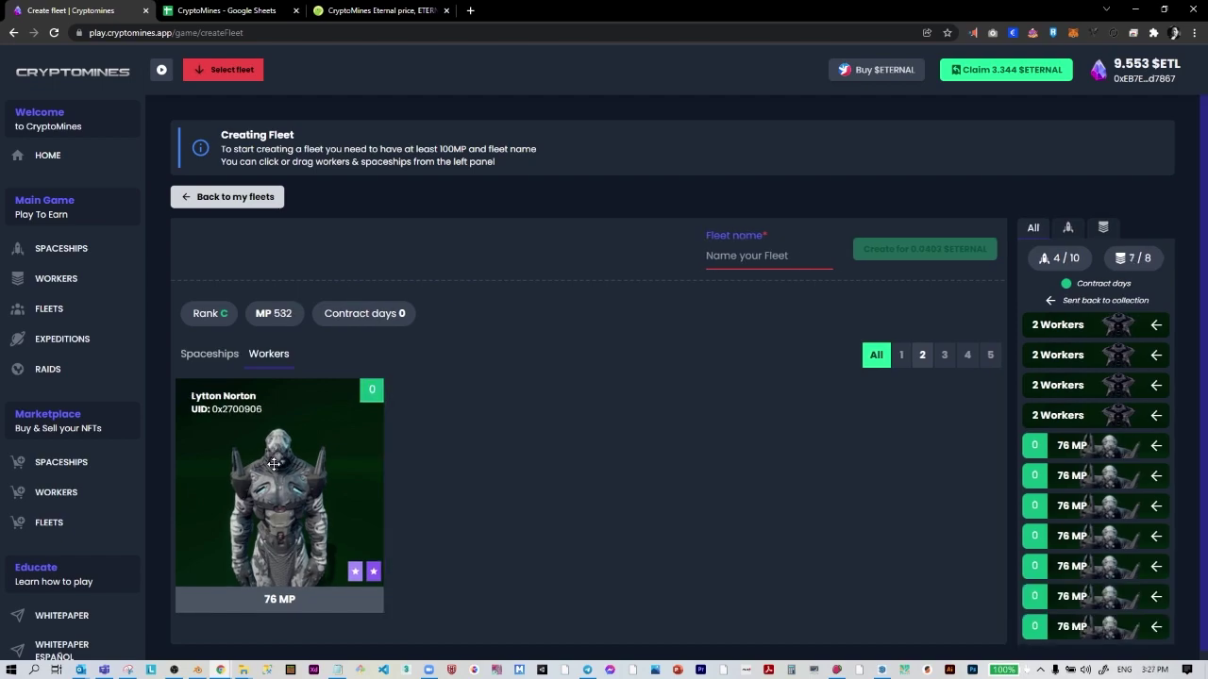
pyautogui.click(274, 464)
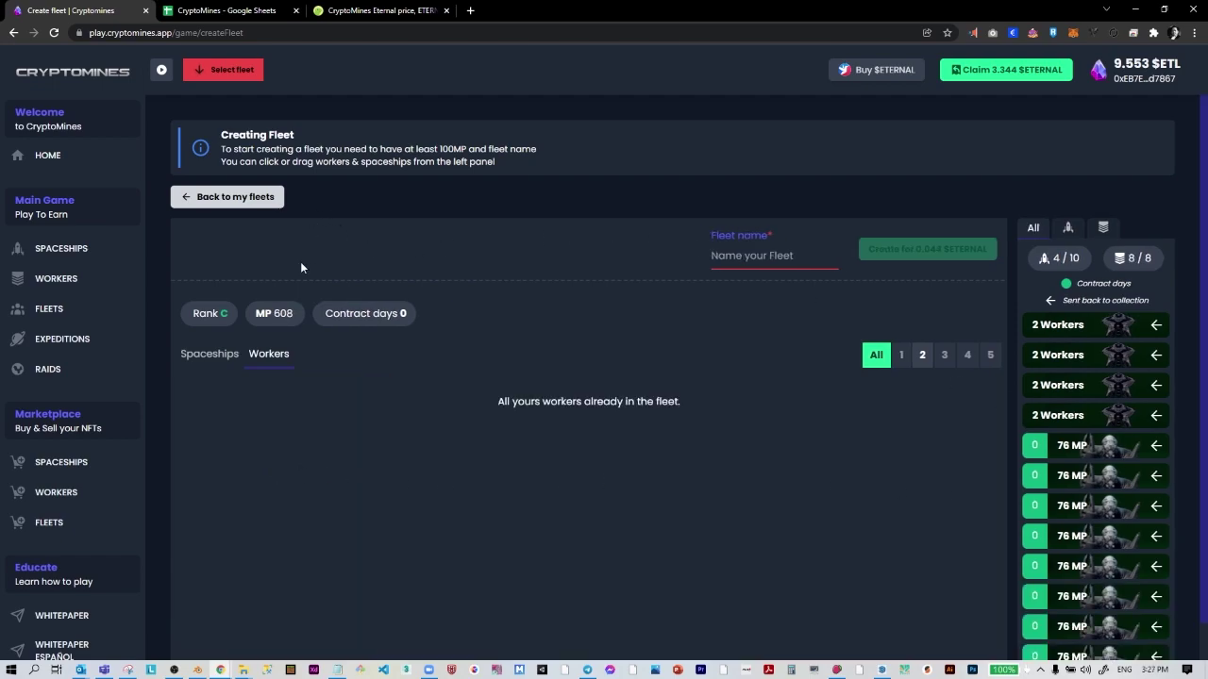
# - Name the new fleet "Obra600mp"
pyautogui.click(747, 258)
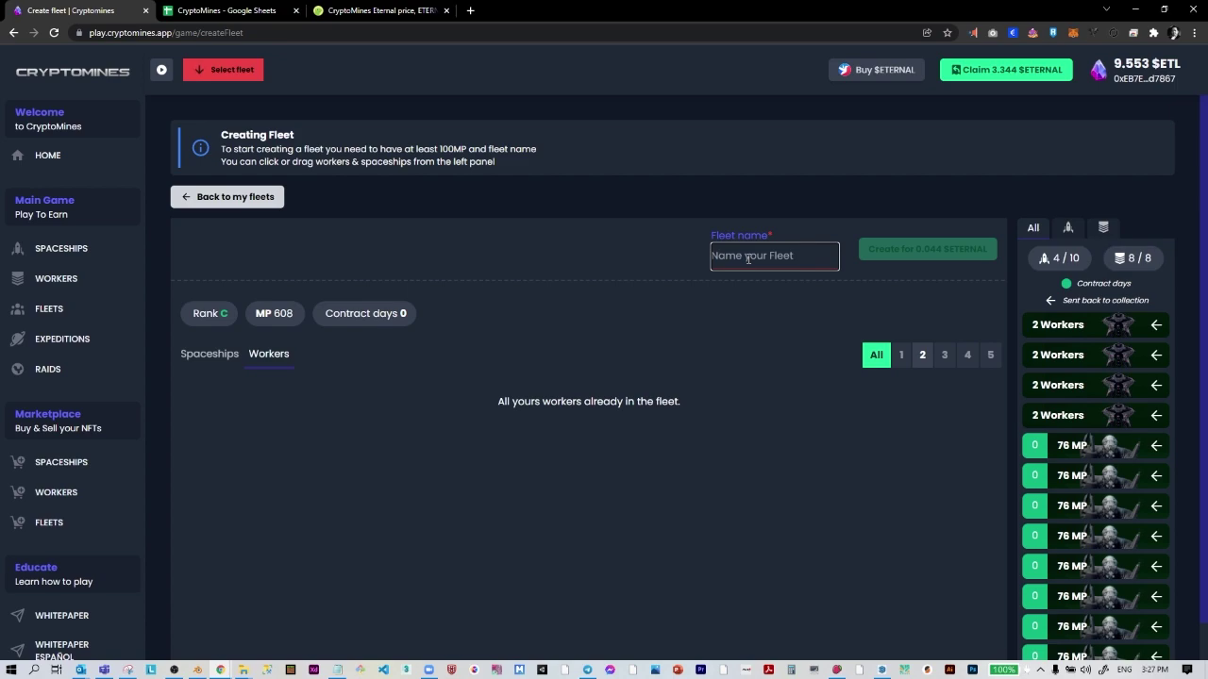
pyautogui.write('Obra')
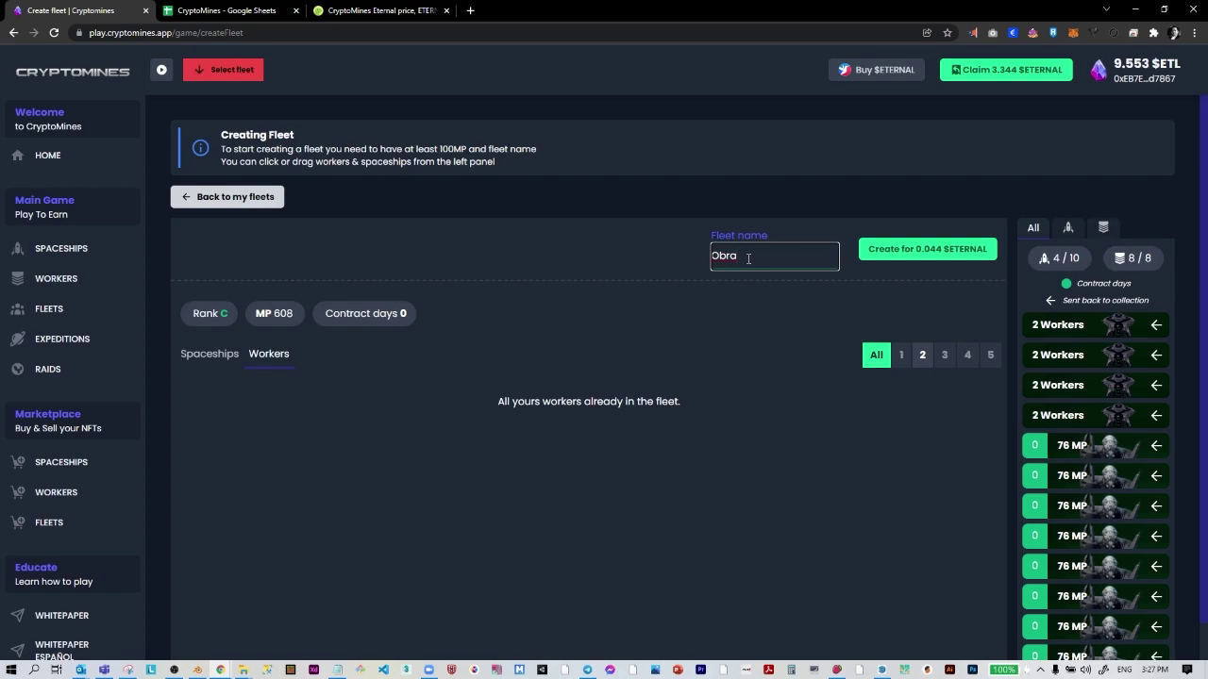
pyautogui.write('600mp')
pyautogui.click(684, 259)
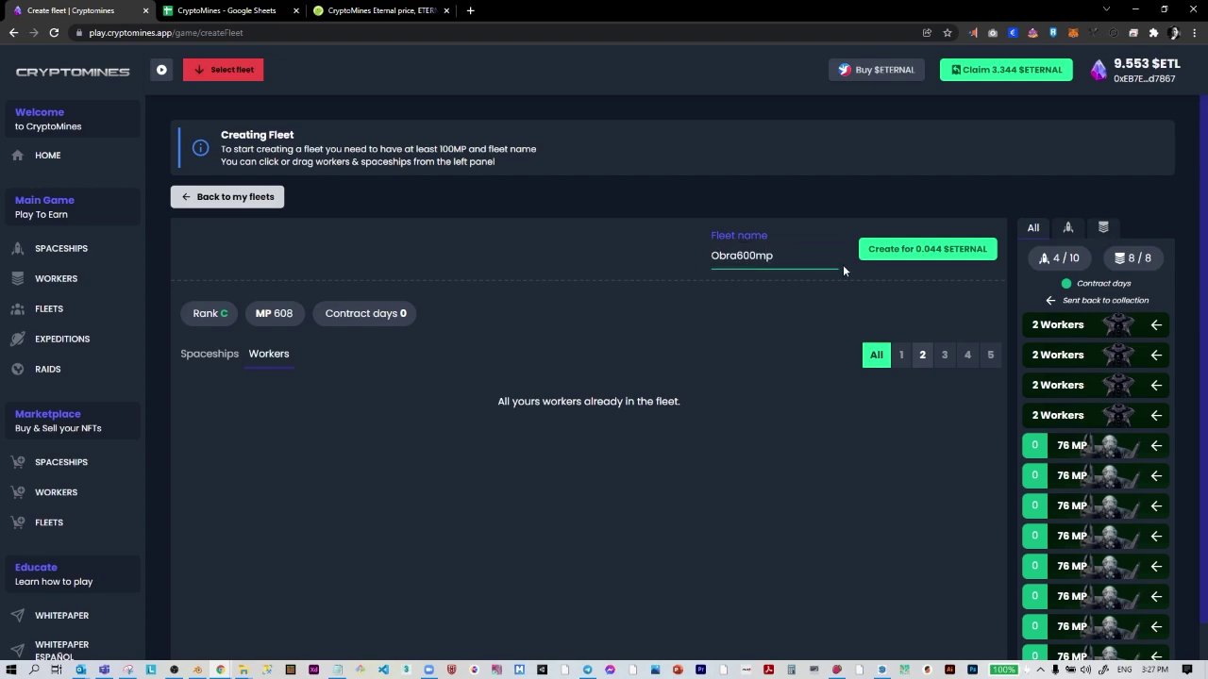
# - Create the fleet, pay for it with unclaimed $ETERNAL and approve the mint transaction in MetaMask
pyautogui.click(926, 253)
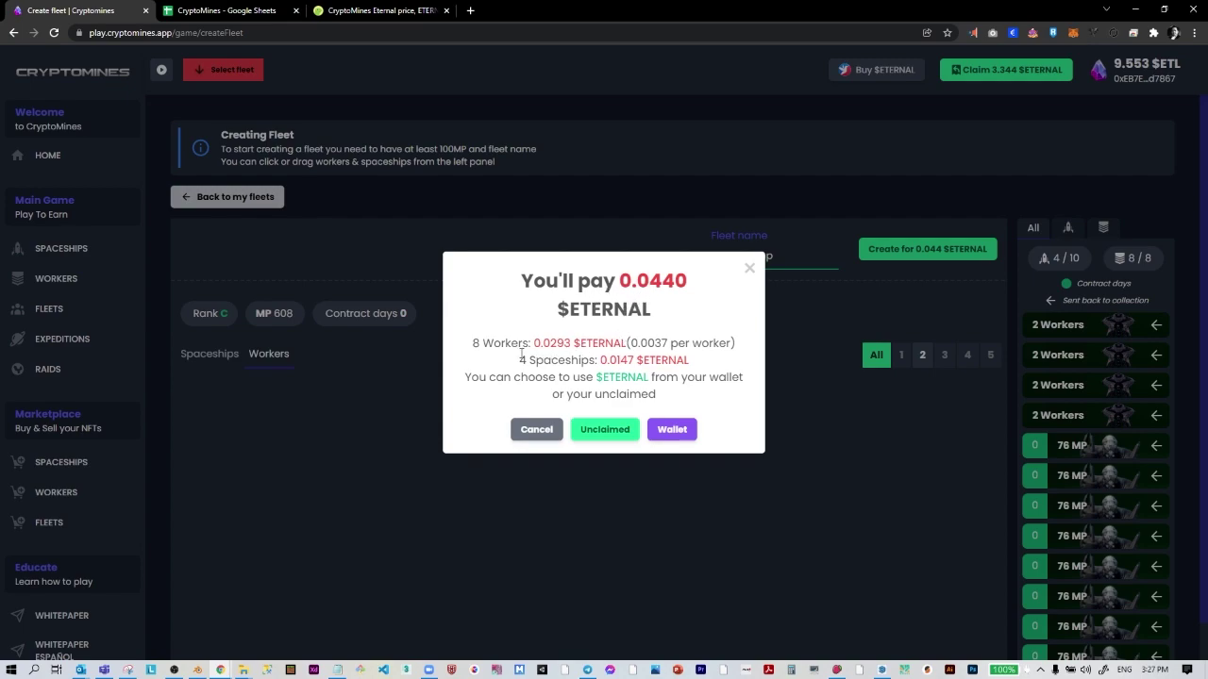
pyautogui.click(605, 431)
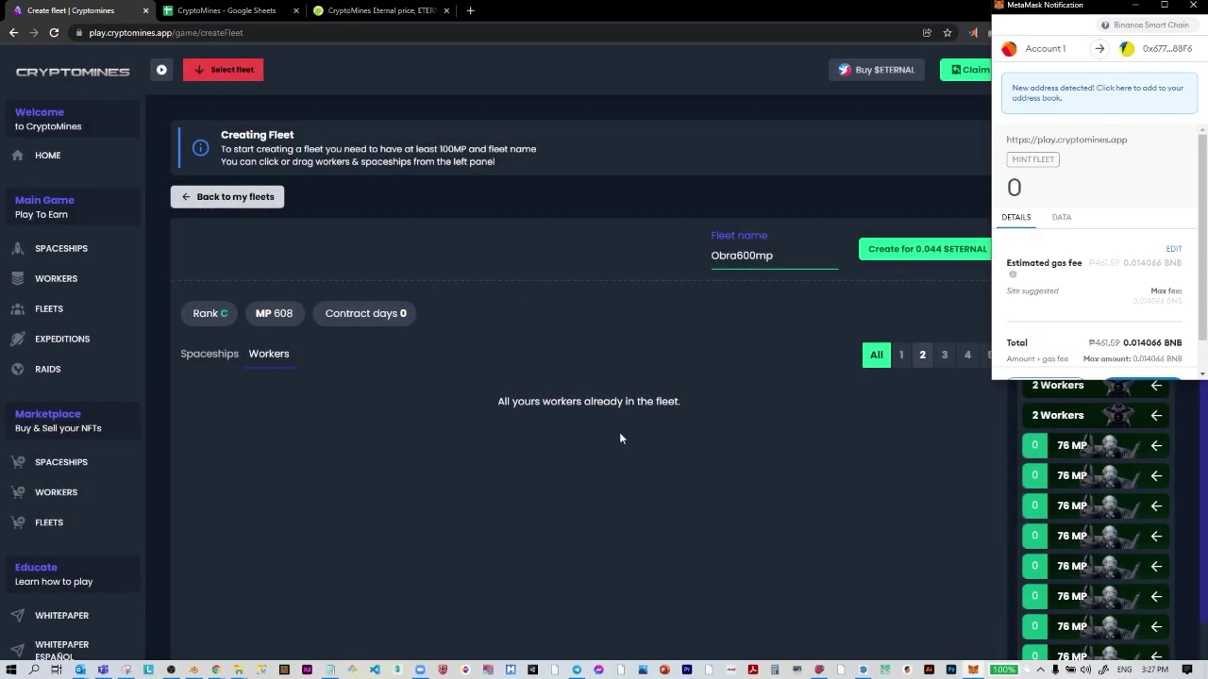
pyautogui.scroll(-2, 1194, 305)
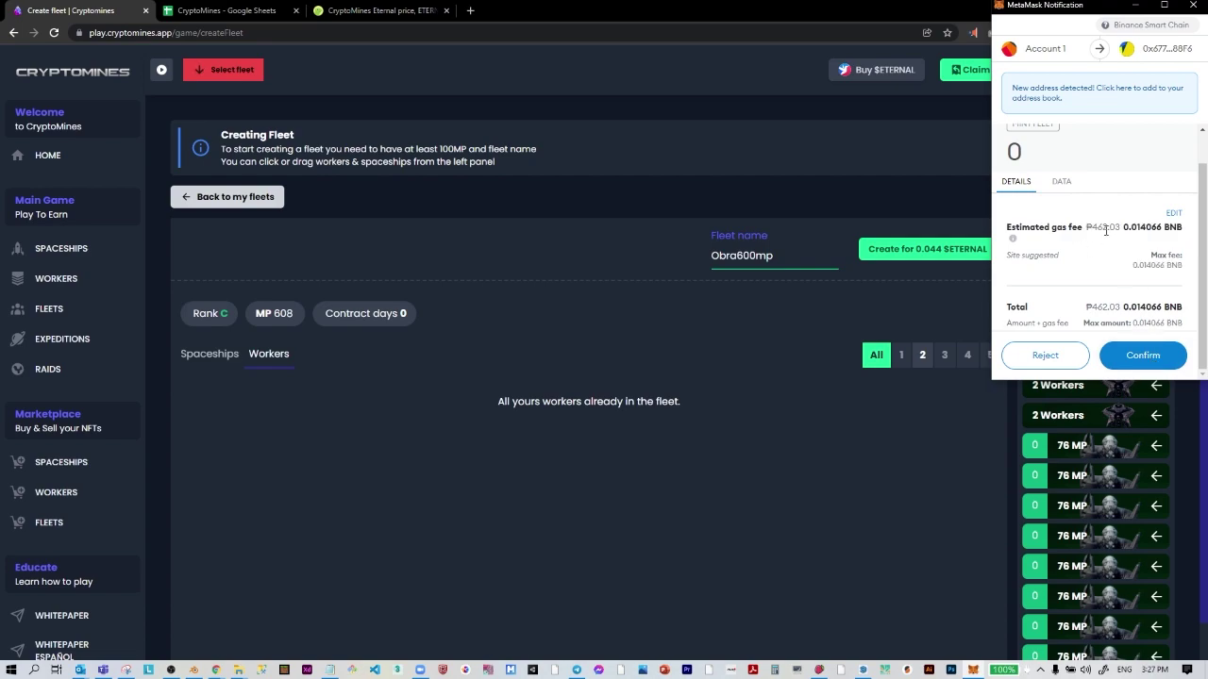
pyautogui.click(1131, 356)
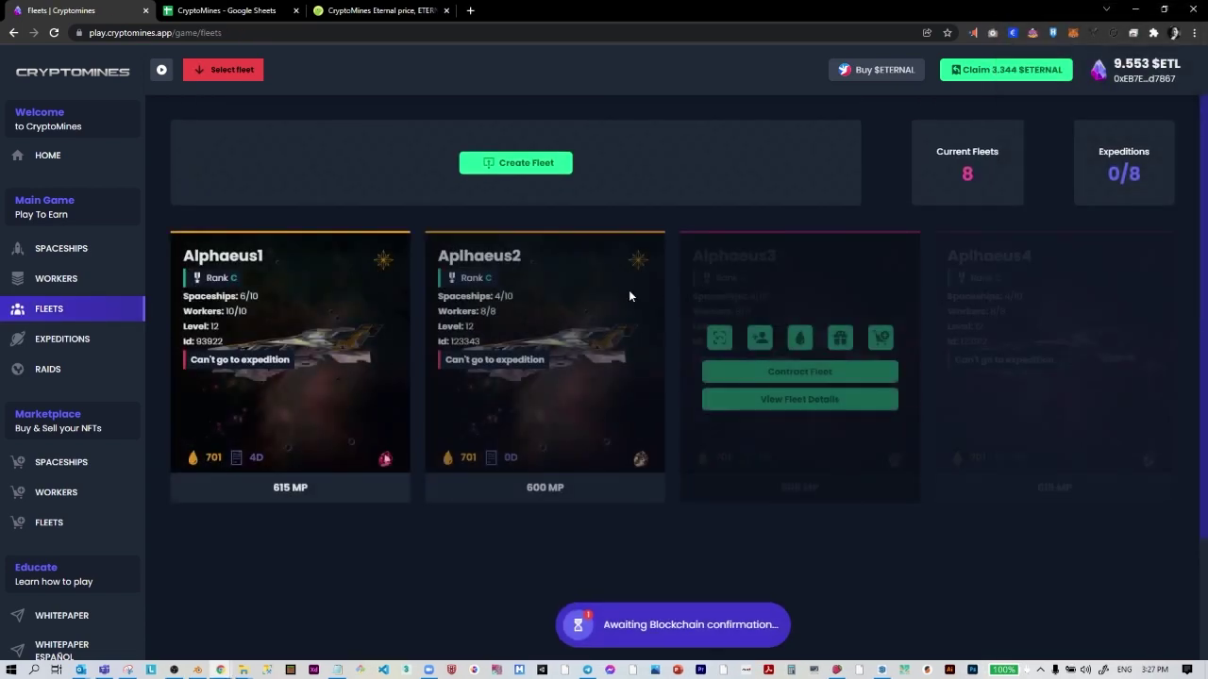
# - Switch to the CryptoMines Google Sheet and enter "fleet" in D67 with its $ETERNAL cost of 0.044 in E67
pyautogui.click(240, 11)
pyautogui.click(241, 405)
pyautogui.write('fleet')
pyautogui.press('Tab')
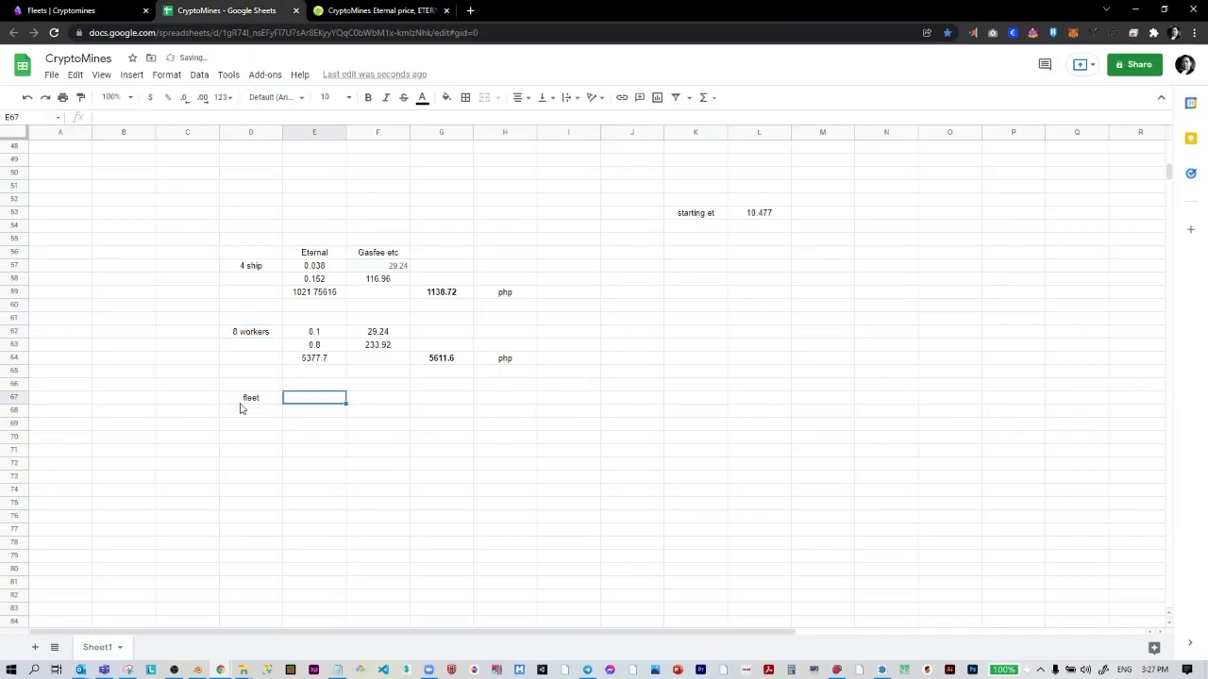
pyautogui.write('0.044')
pyautogui.press('Tab')
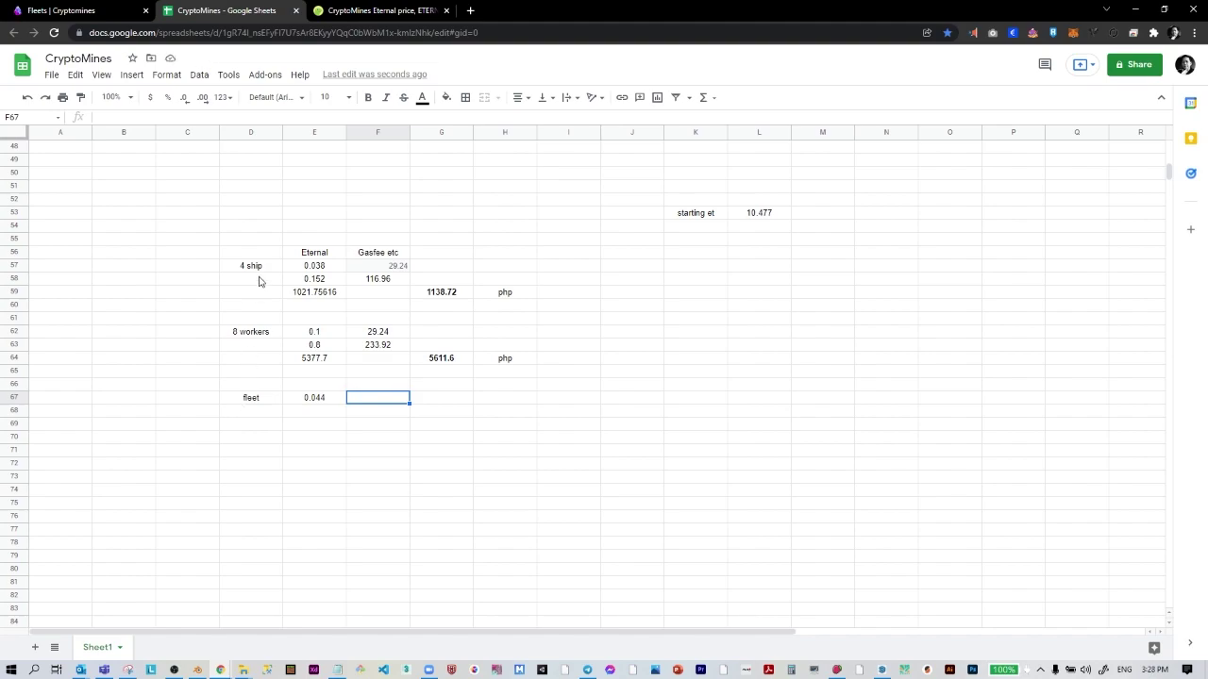
# - Look up the Mint Fleet gas fee in MetaMask and record 257.19 in F67 of the CryptoMines sheet
pyautogui.click(80, 13)
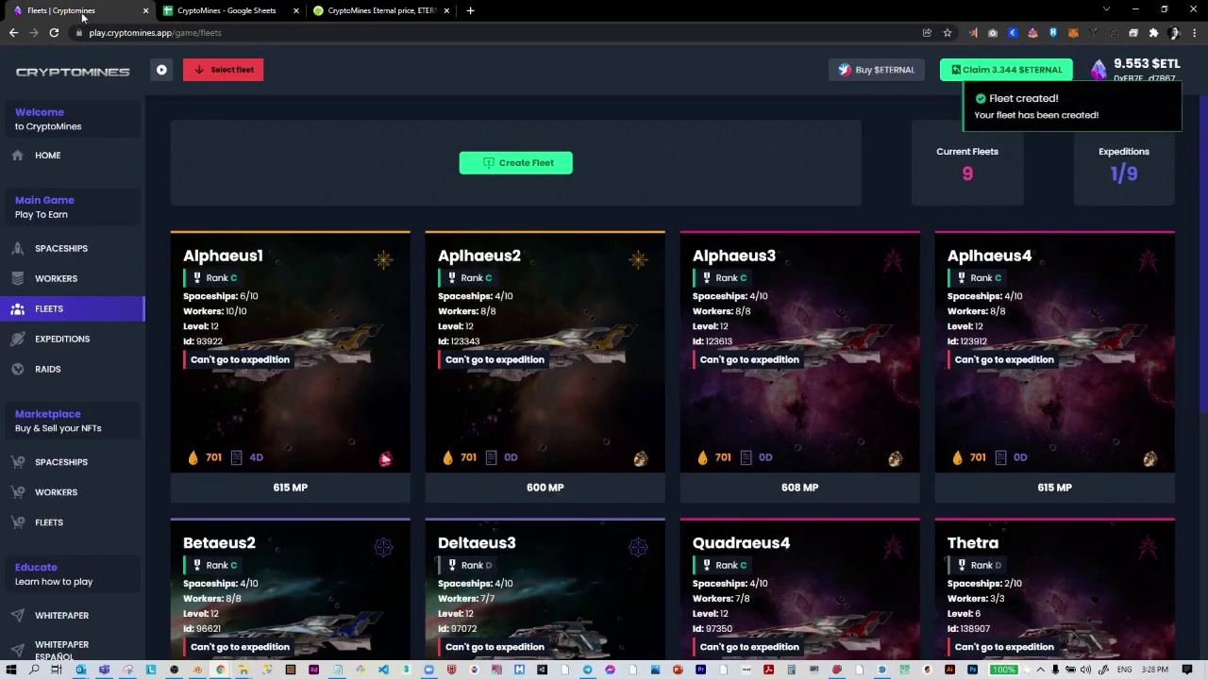
pyautogui.moveTo(358, 272)
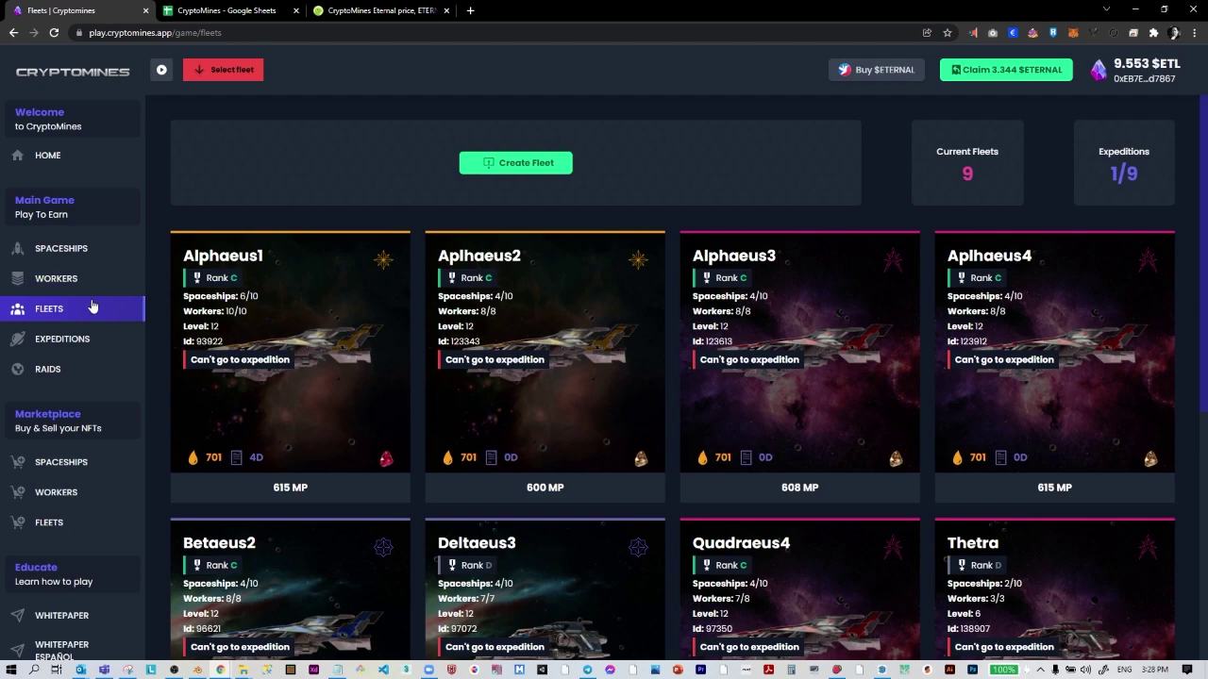
pyautogui.click(1073, 33)
pyautogui.click(1005, 337)
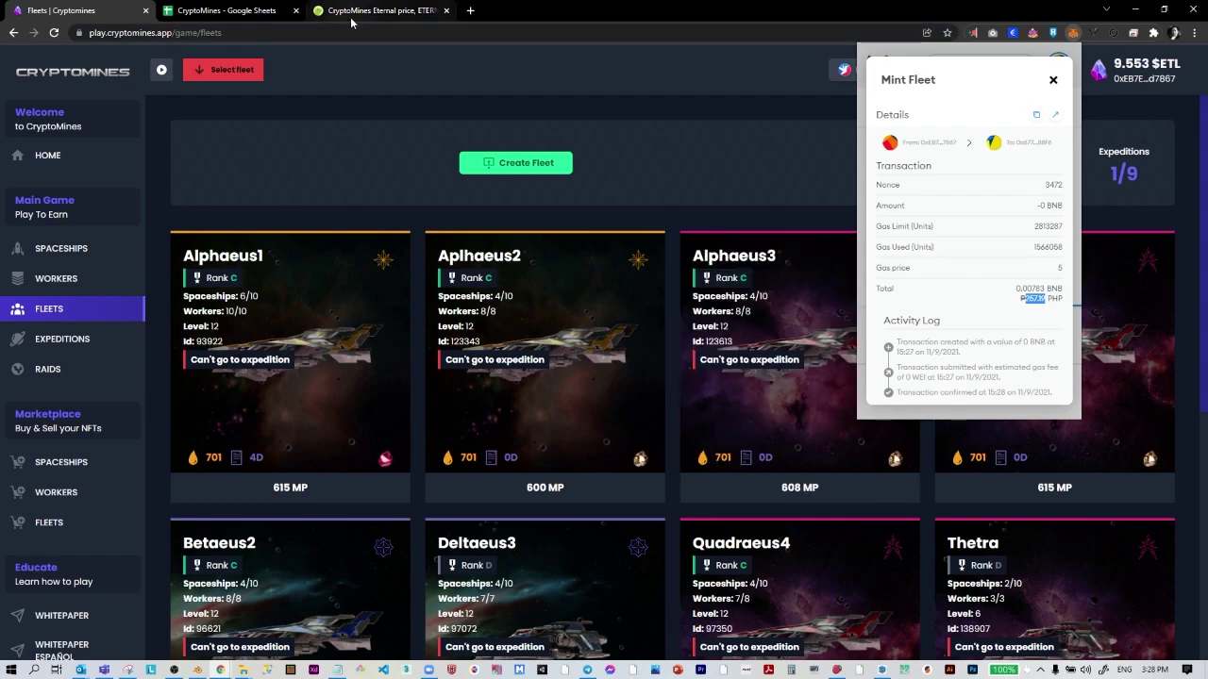
pyautogui.click(236, 10)
pyautogui.write('257.19')
pyautogui.click(446, 403)
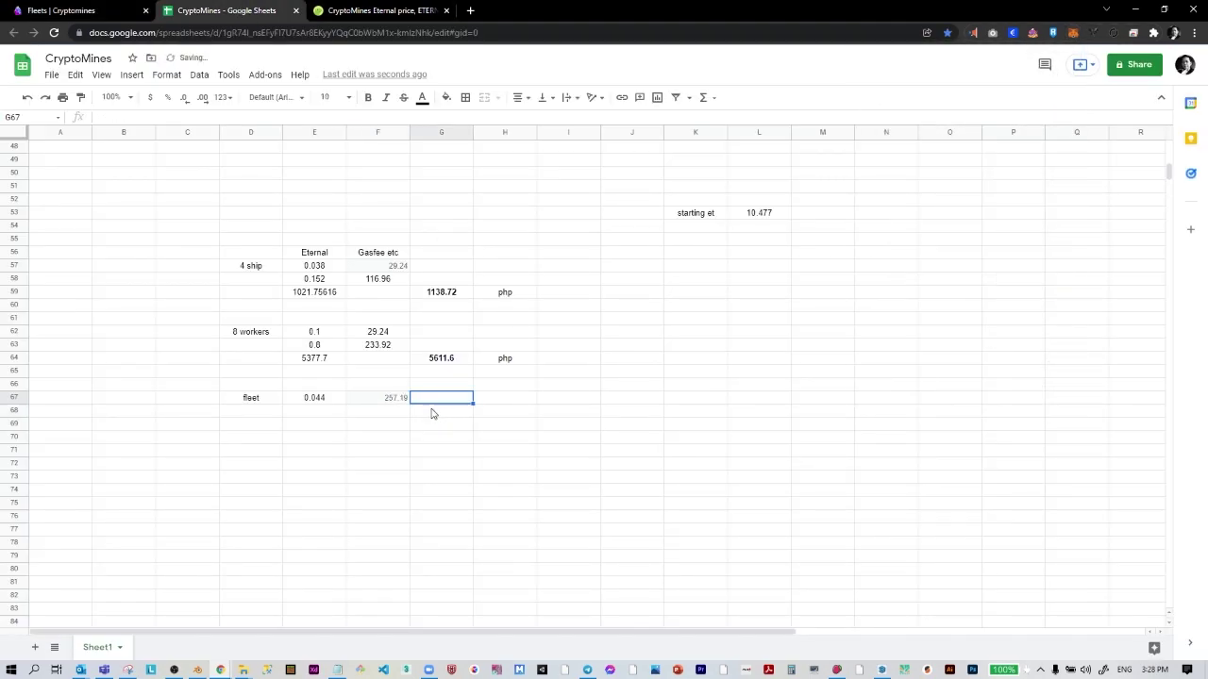
pyautogui.click(318, 403)
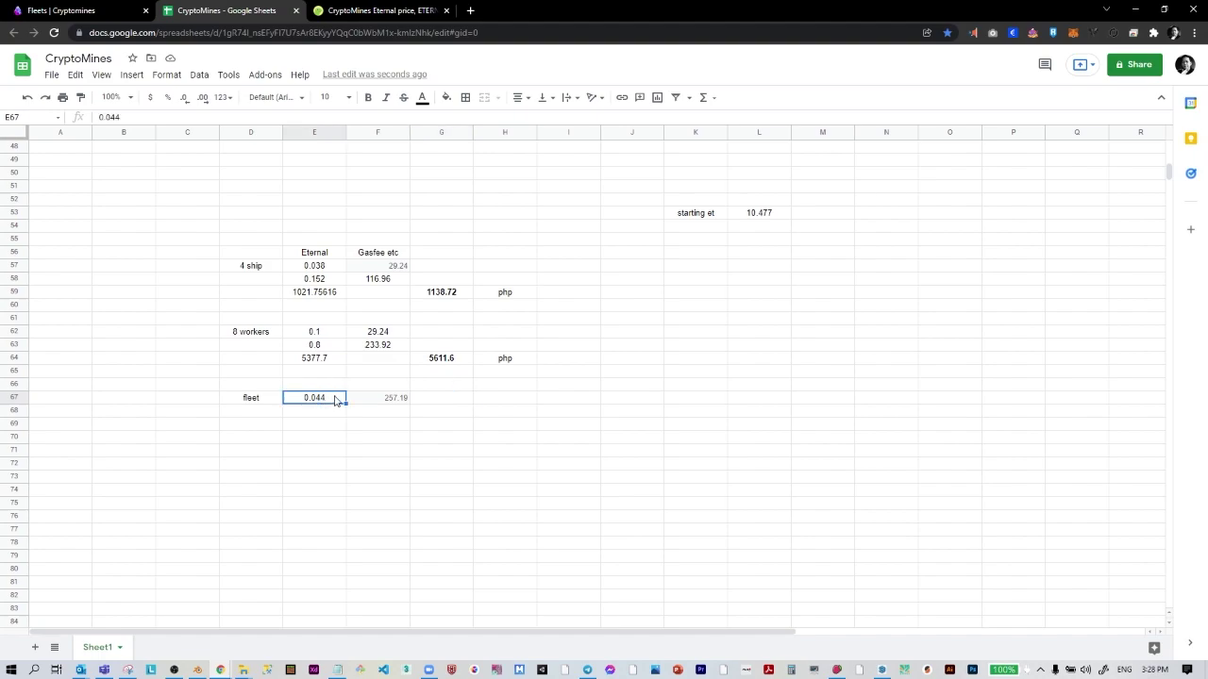
pyautogui.hotkey('alt', 'Tab')
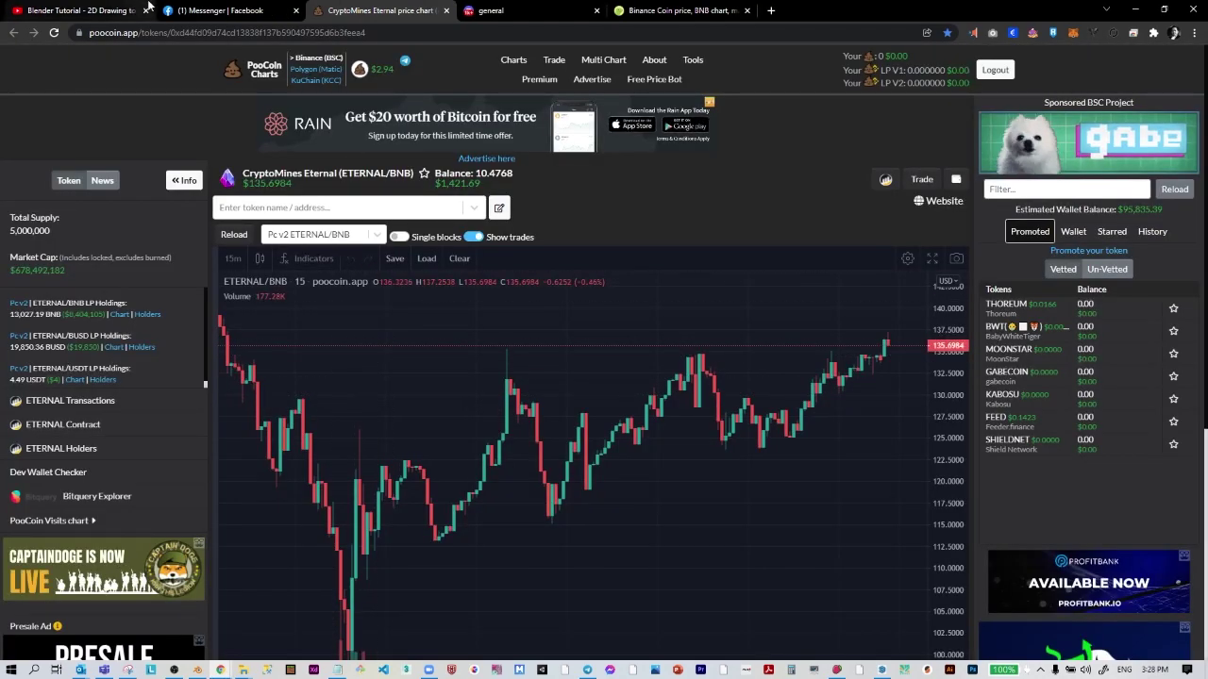
pyautogui.hotkey('alt', 'Tab')
# - Switch to the CryptoMines game and select Obra600mp as the active fleet
pyautogui.click(91, 14)
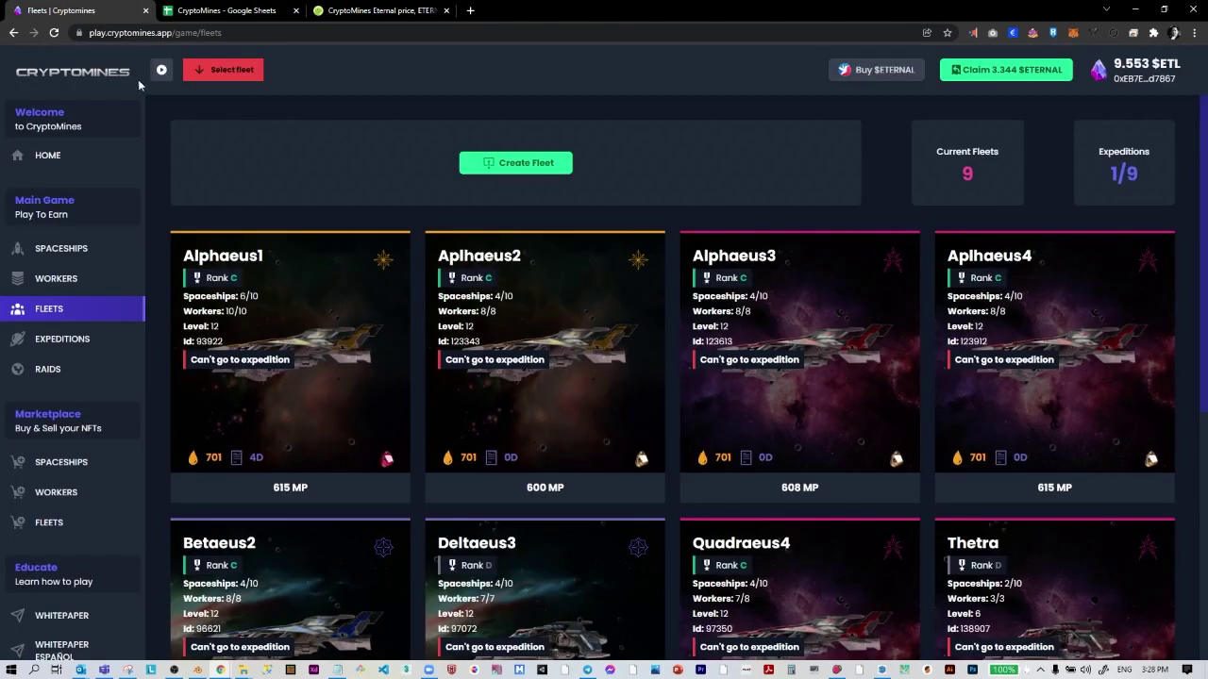
pyautogui.click(75, 348)
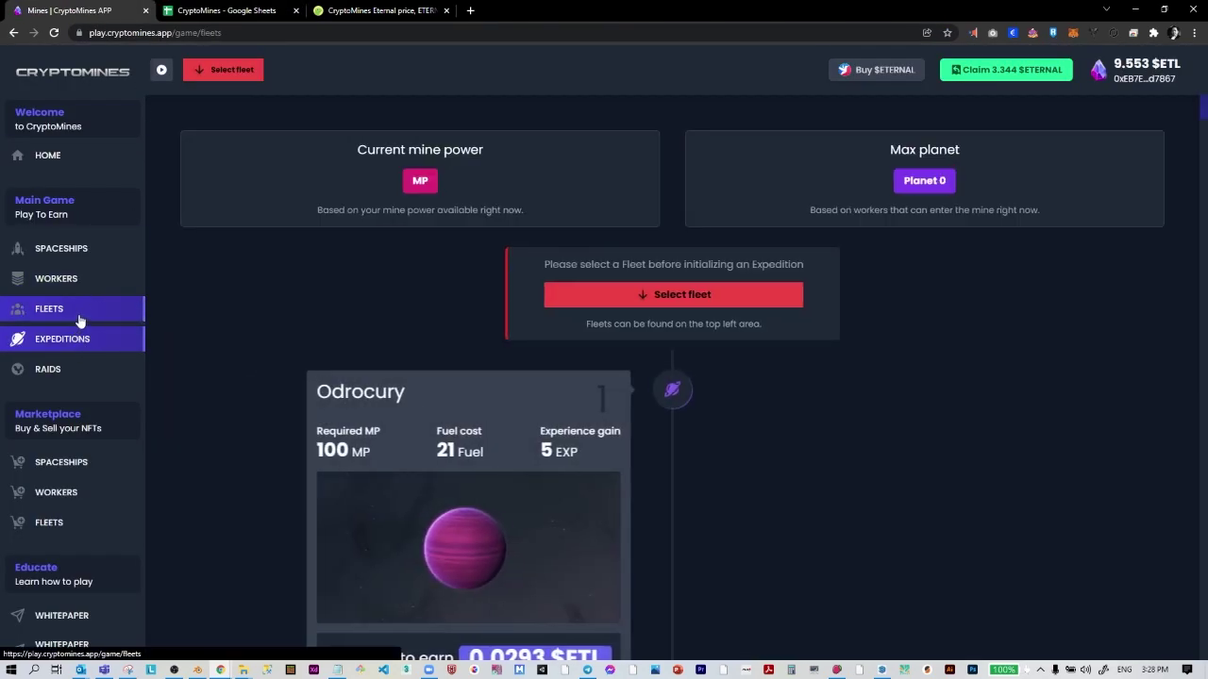
pyautogui.click(81, 322)
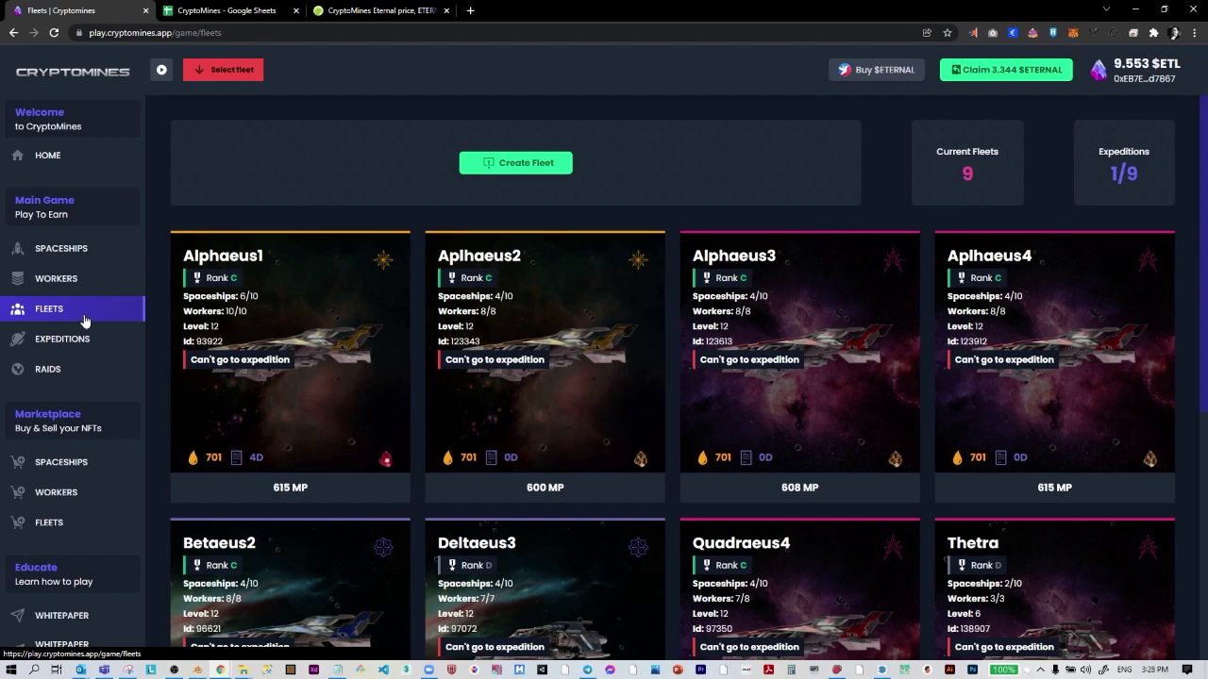
pyautogui.click(224, 69)
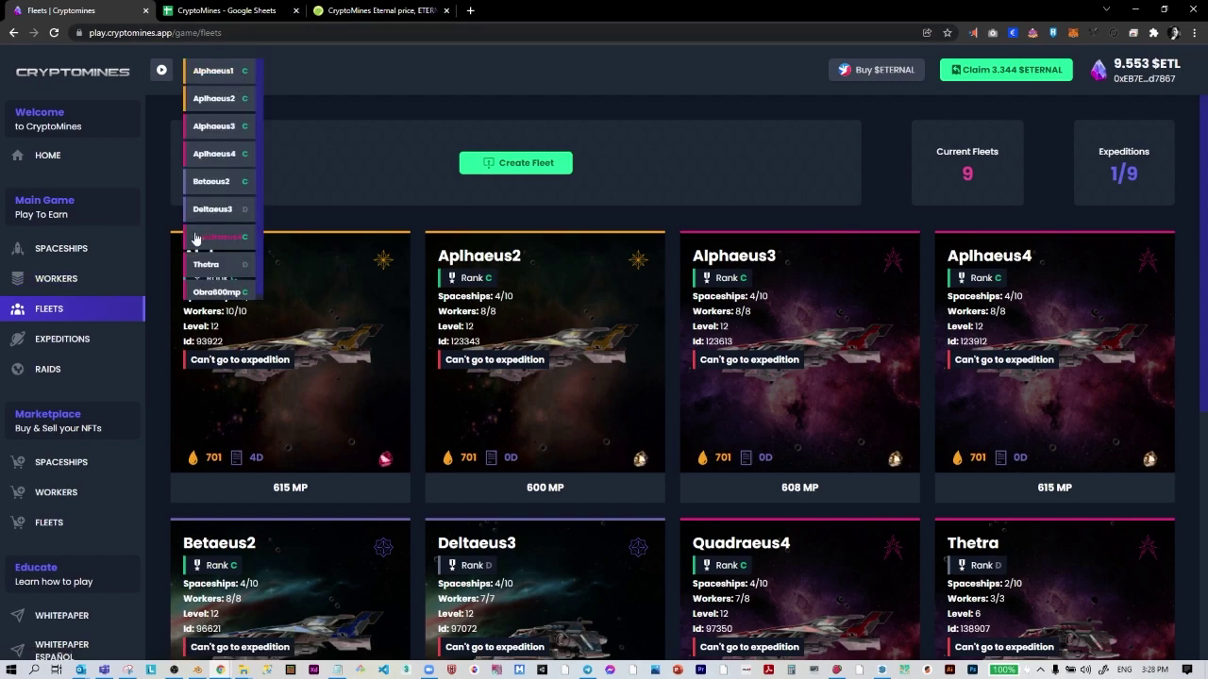
pyautogui.click(242, 286)
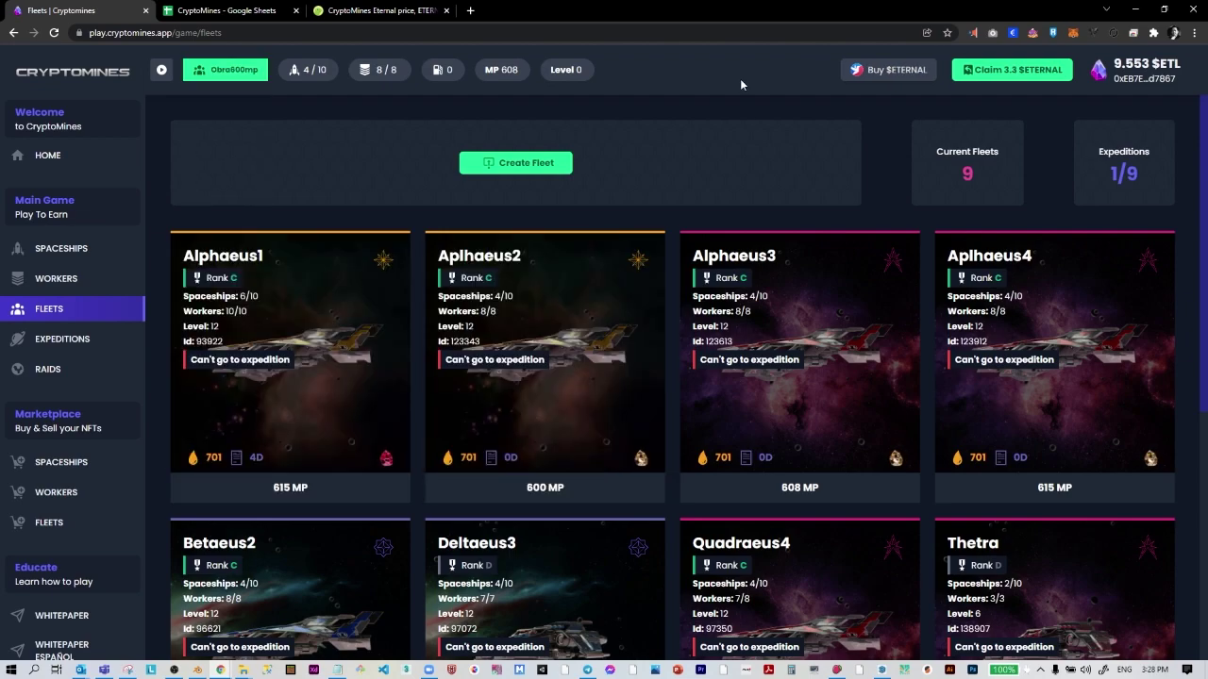
# - Contract the Obra600mp fleet for 7 days, paying with unclaimed $ETERNAL and approving the transaction in MetaMask
pyautogui.scroll(-5, 802, 358)
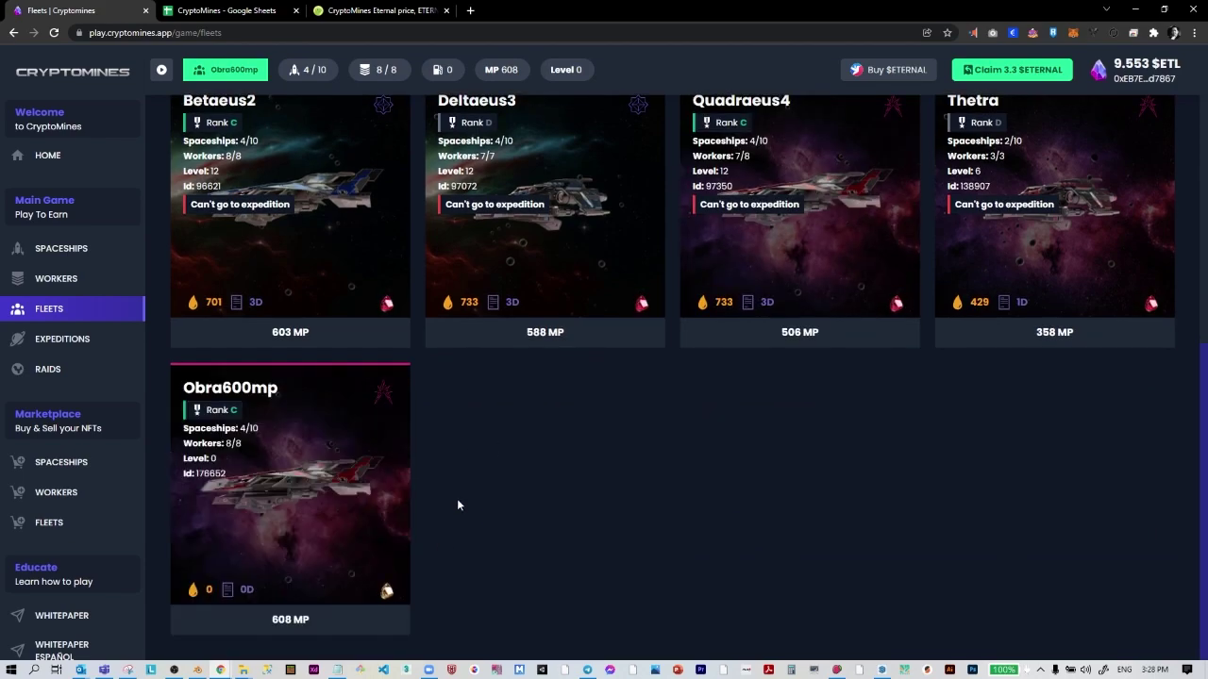
pyautogui.moveTo(397, 586)
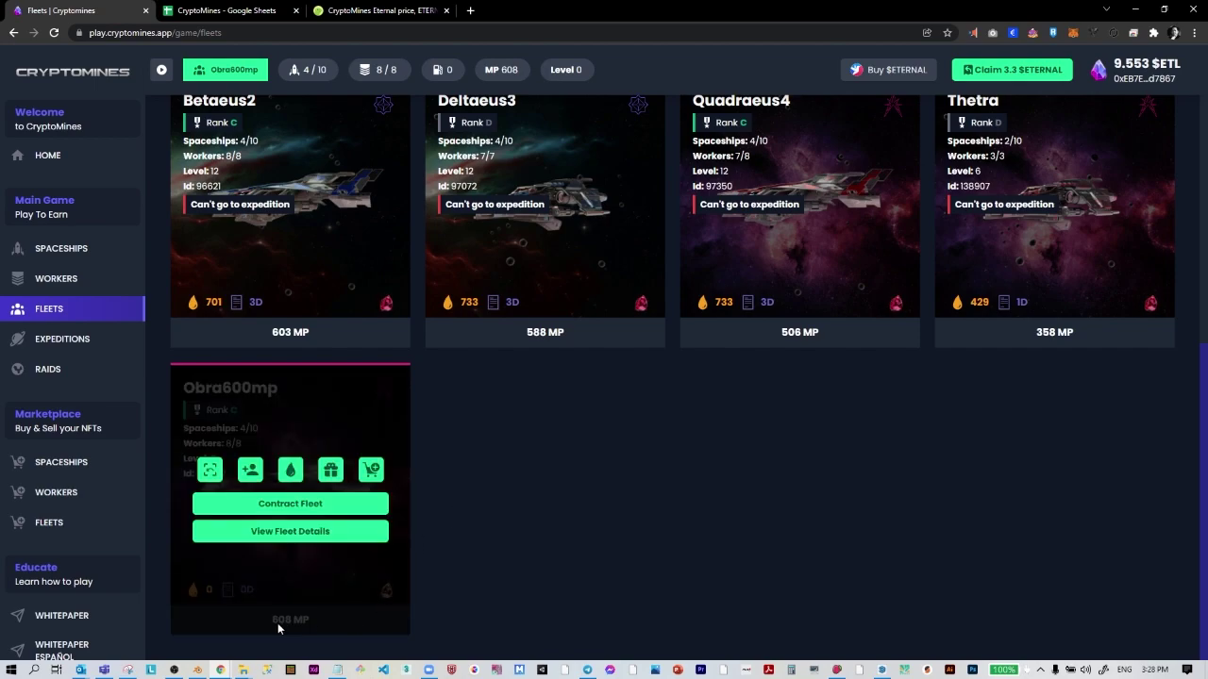
pyautogui.click(318, 506)
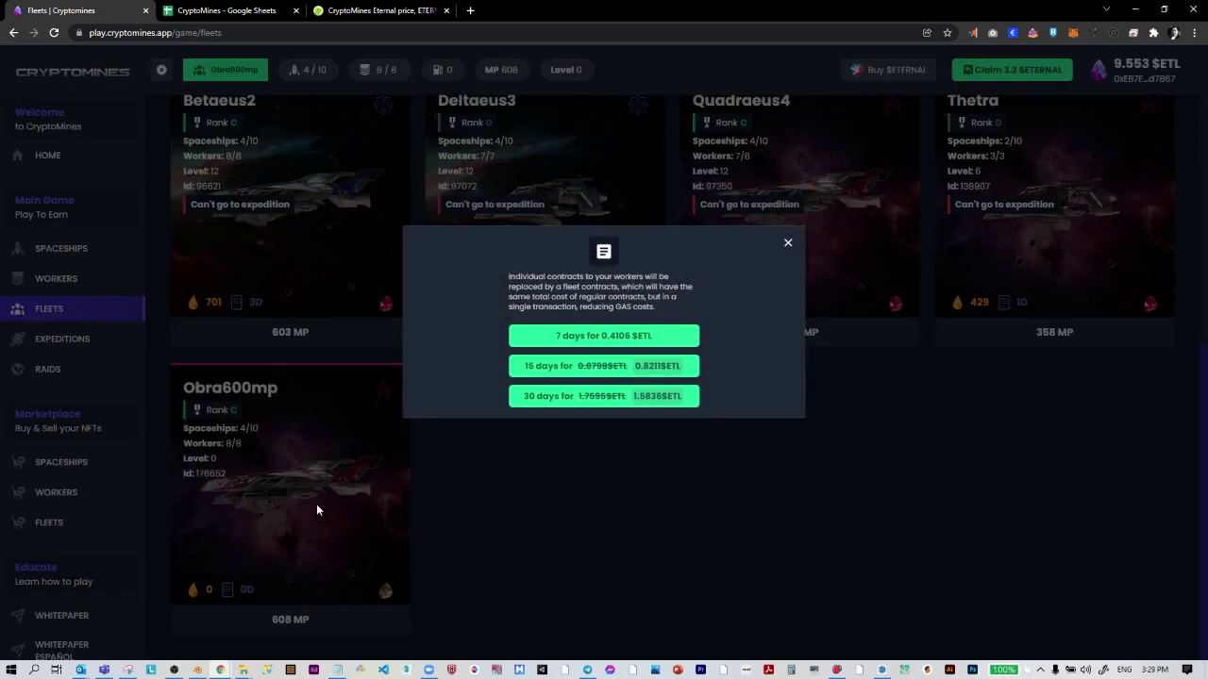
pyautogui.click(616, 348)
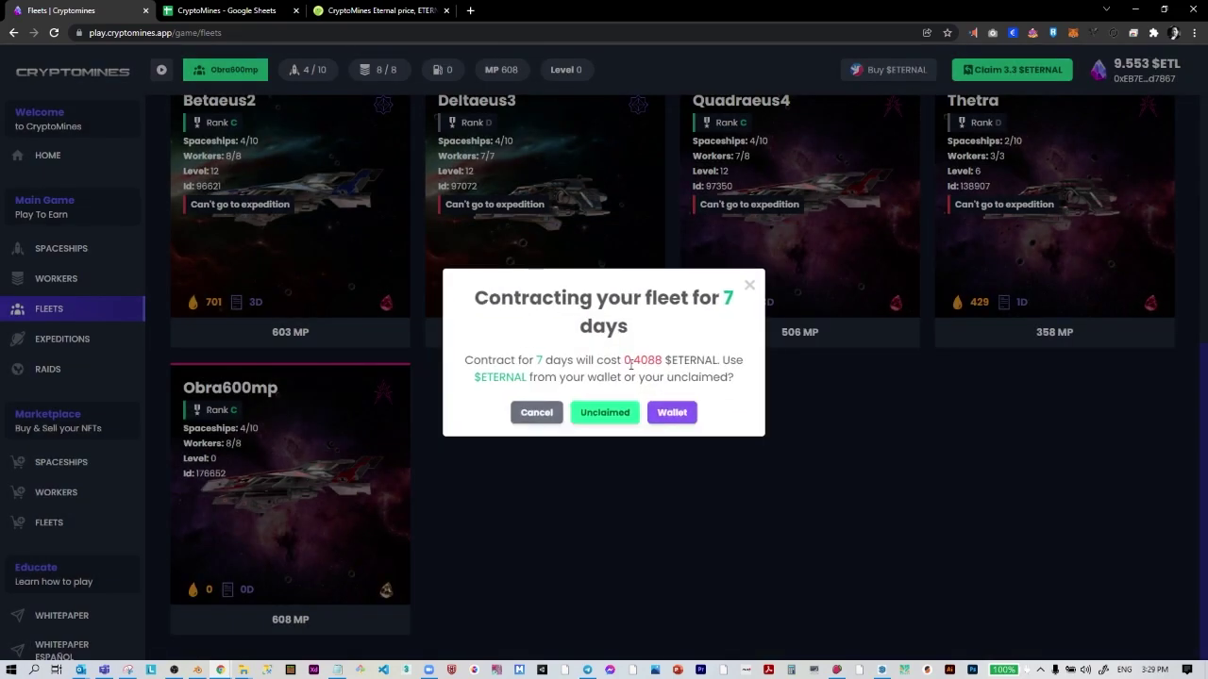
pyautogui.click(621, 419)
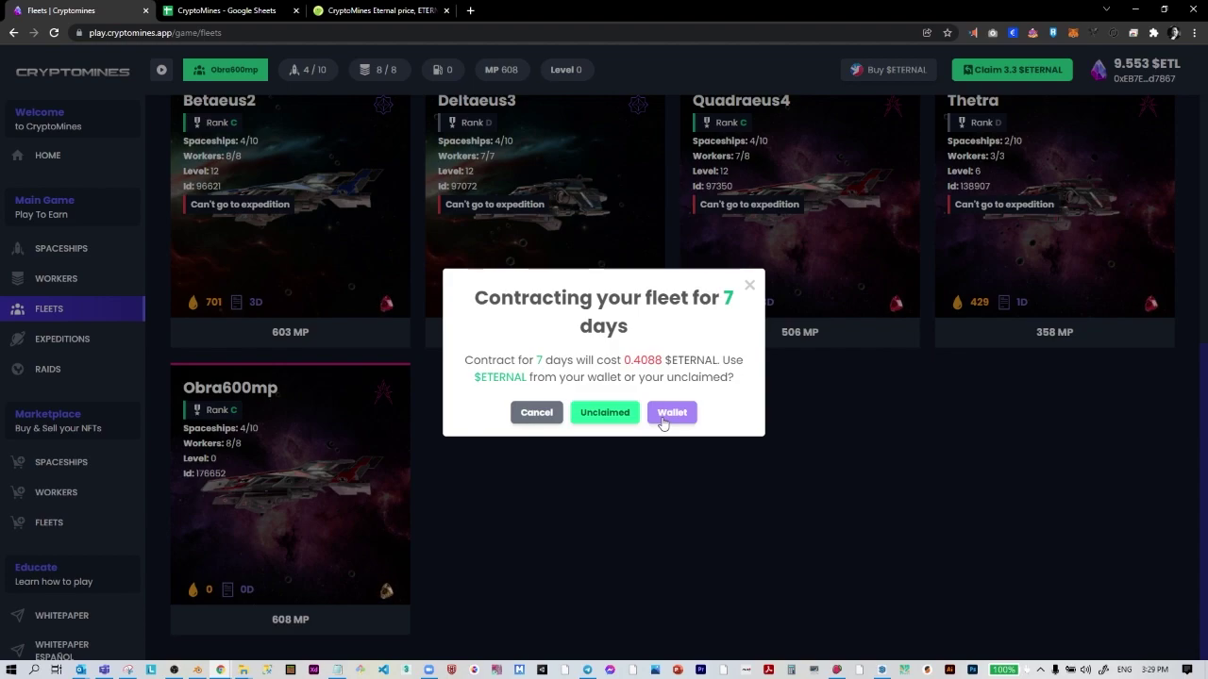
pyautogui.click(605, 412)
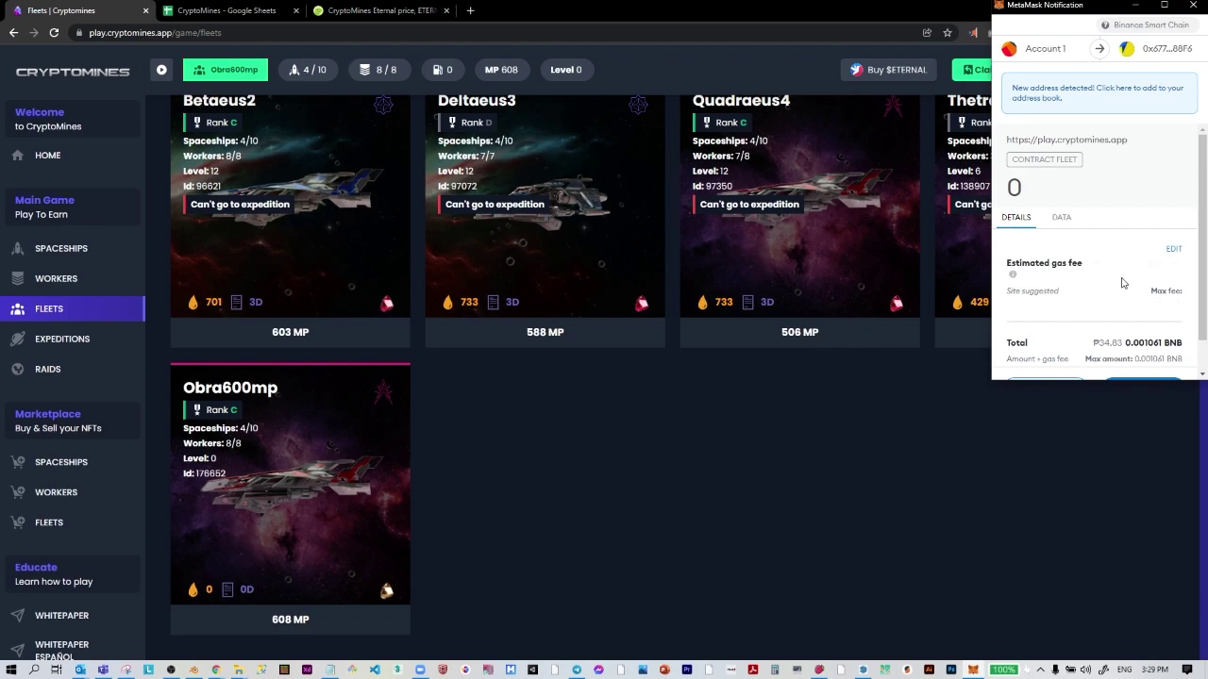
pyautogui.scroll(-1, 1123, 268)
pyautogui.click(1130, 356)
# - In the CryptoMines Google Sheet, enter "contract" in D68 with its $ETERNAL cost of 0.4 in E68
pyautogui.click(255, 14)
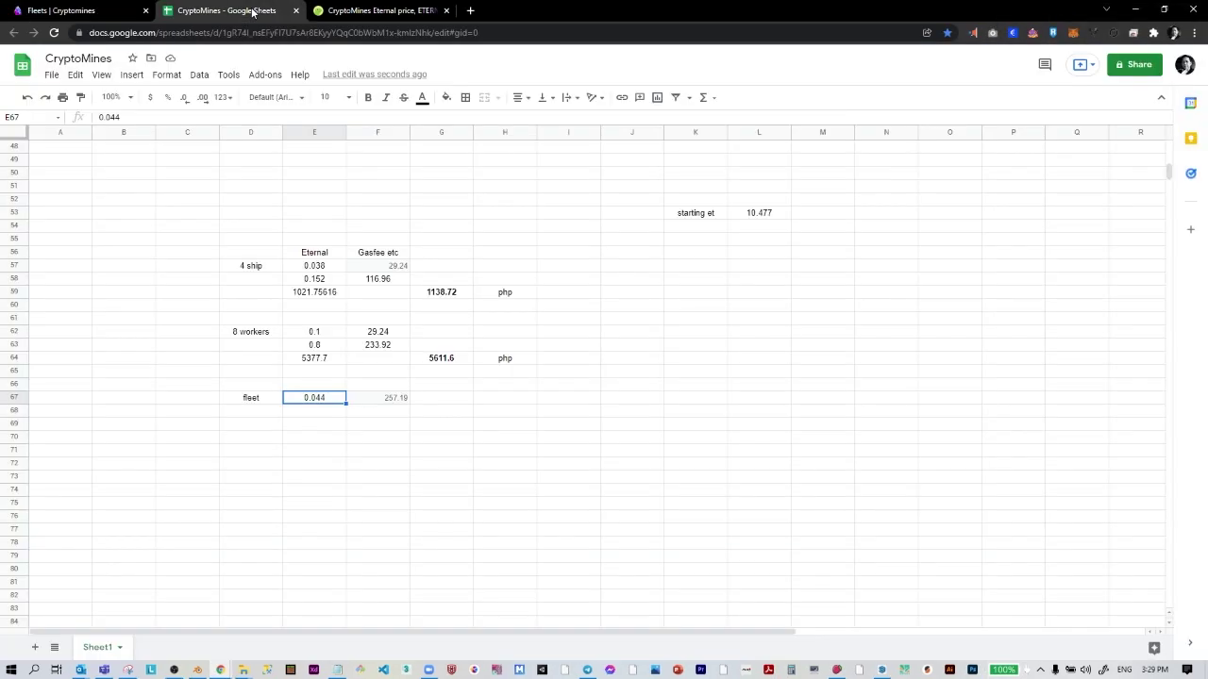
pyautogui.click(325, 412)
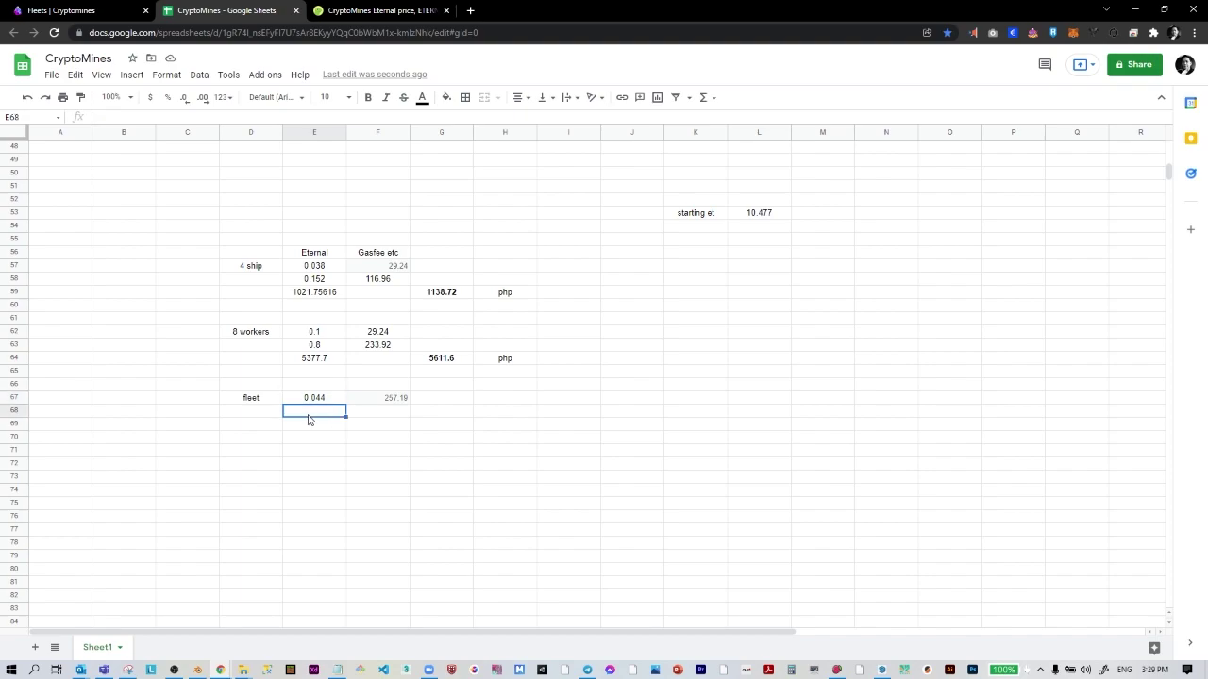
pyautogui.click(266, 416)
pyautogui.write('c')
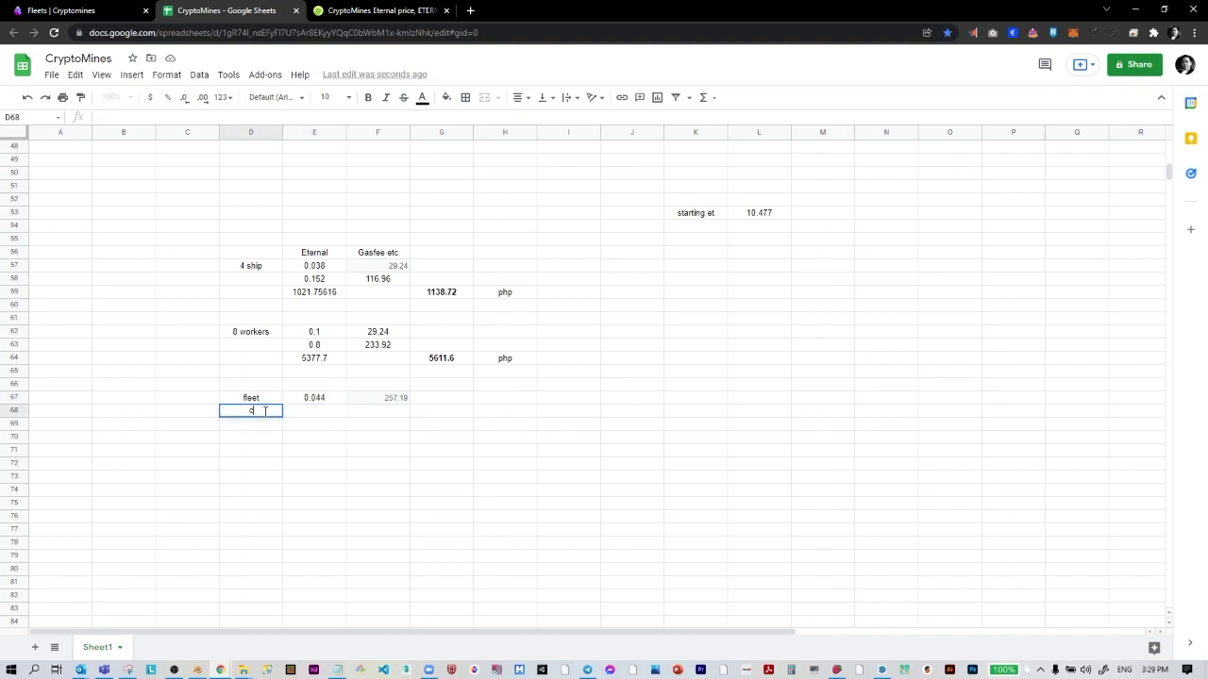
pyautogui.write('ontract')
pyautogui.press('Tab')
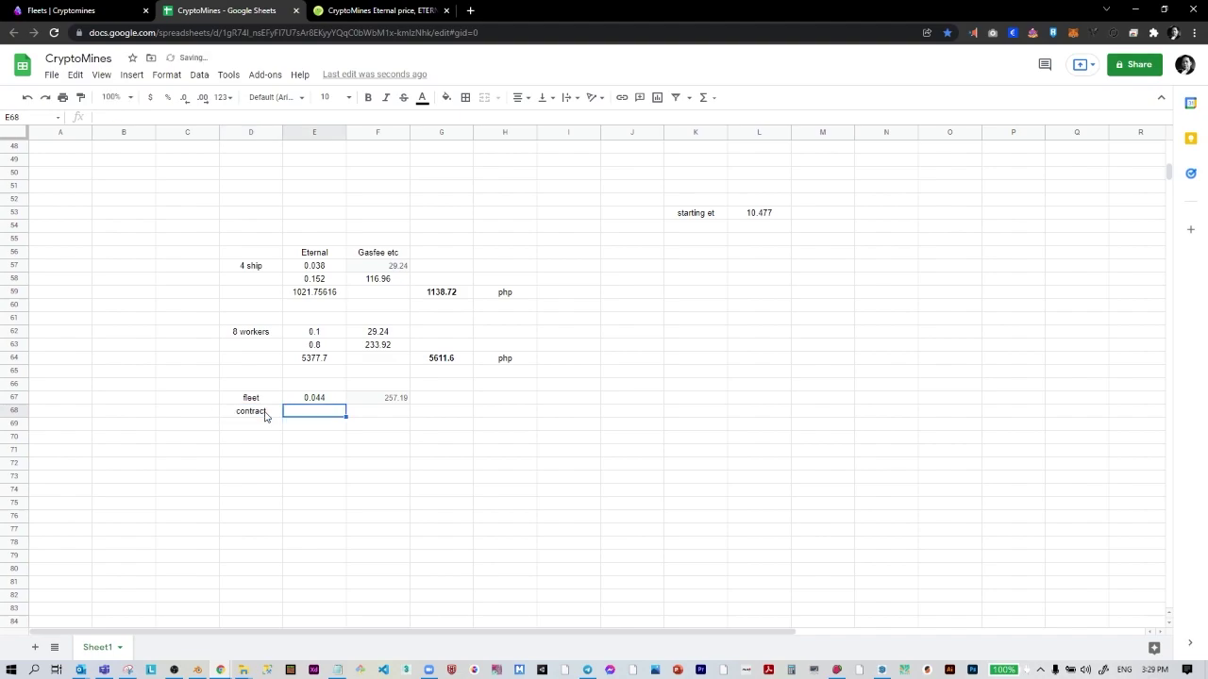
pyautogui.write('0.4')
pyautogui.press('Tab')
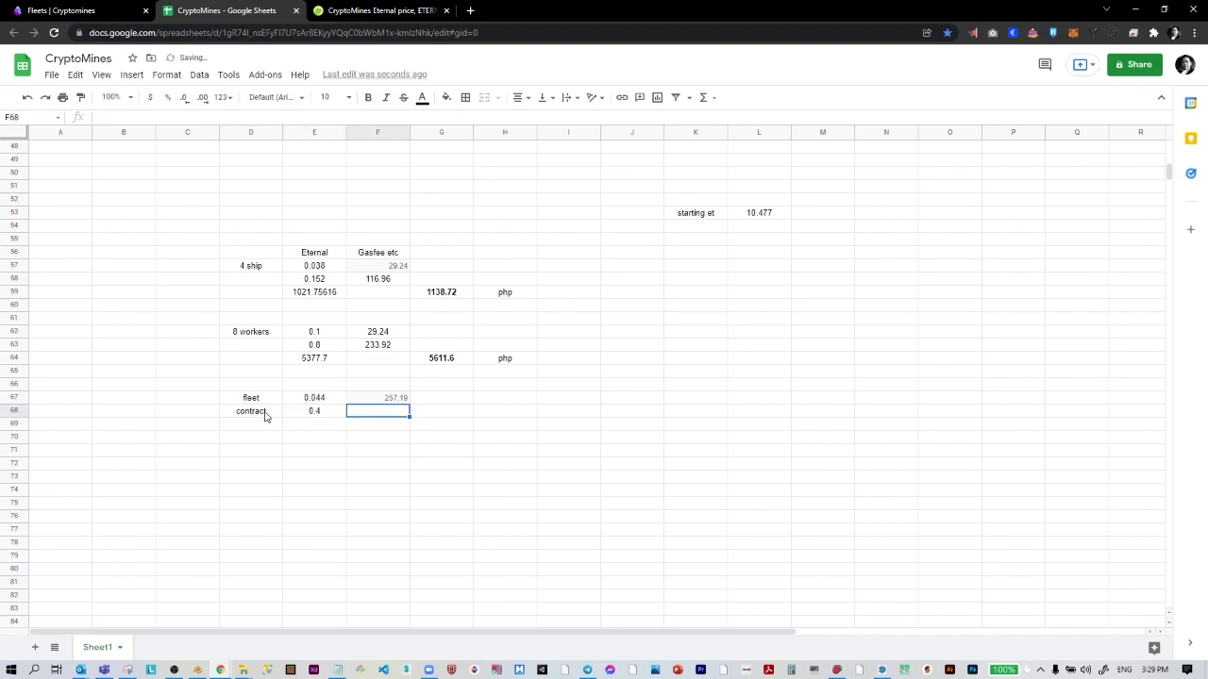
# - Look up the Contract Fleet gas fee in MetaMask and record it as 23 in F68 of the sheet
pyautogui.click(66, 11)
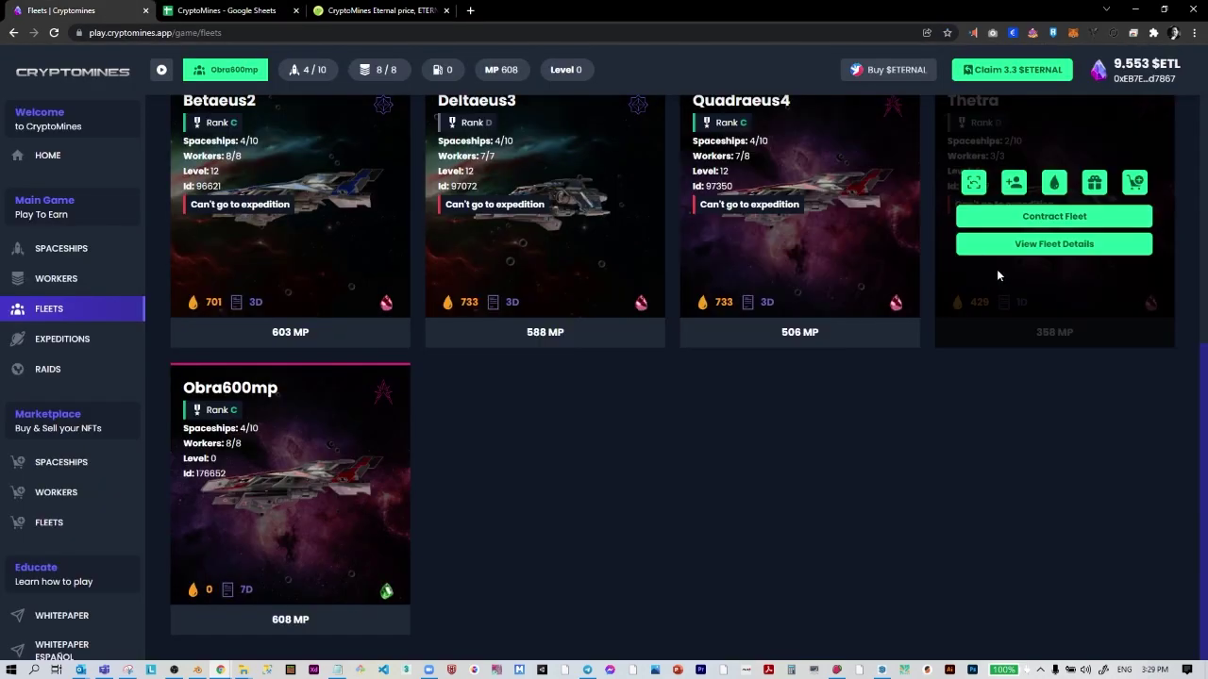
pyautogui.click(1072, 33)
pyautogui.click(997, 330)
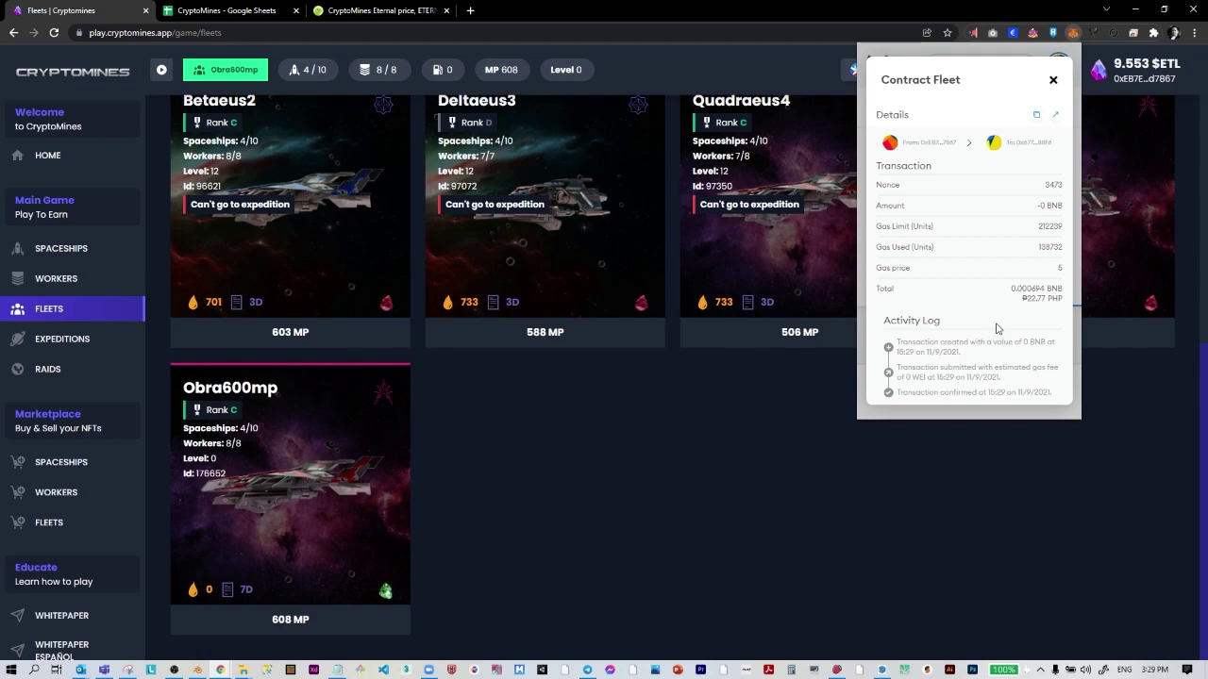
pyautogui.doubleClick(1032, 299)
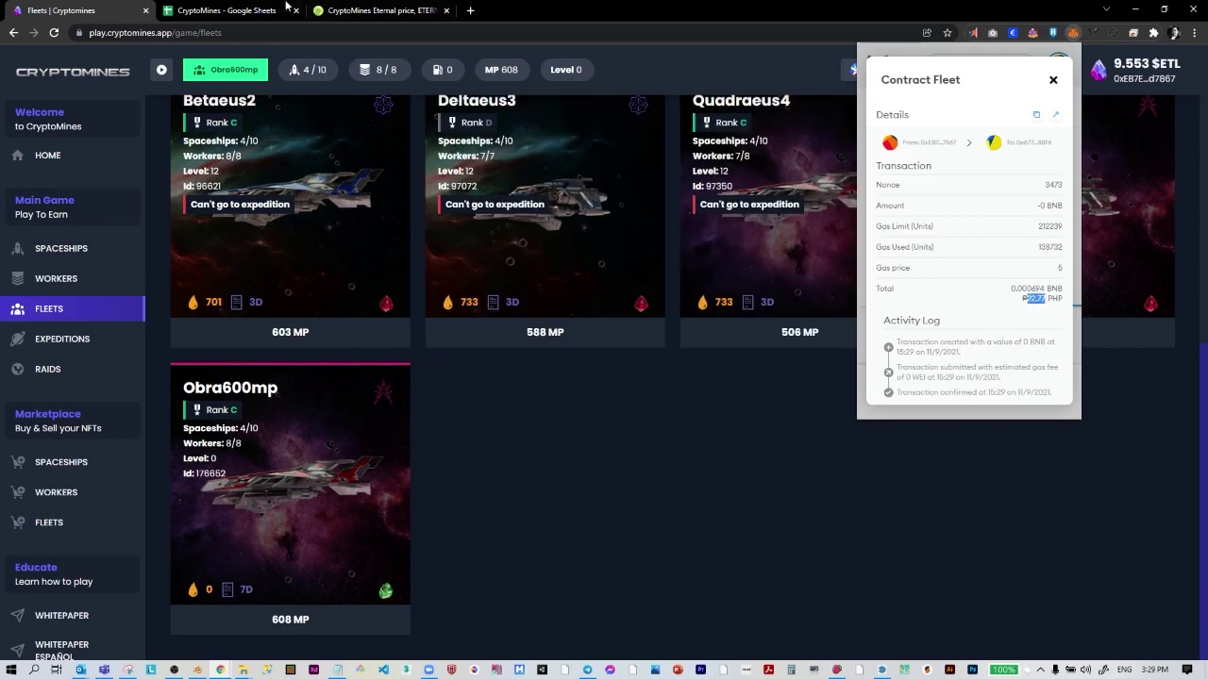
pyautogui.click(220, 10)
pyautogui.write('23')
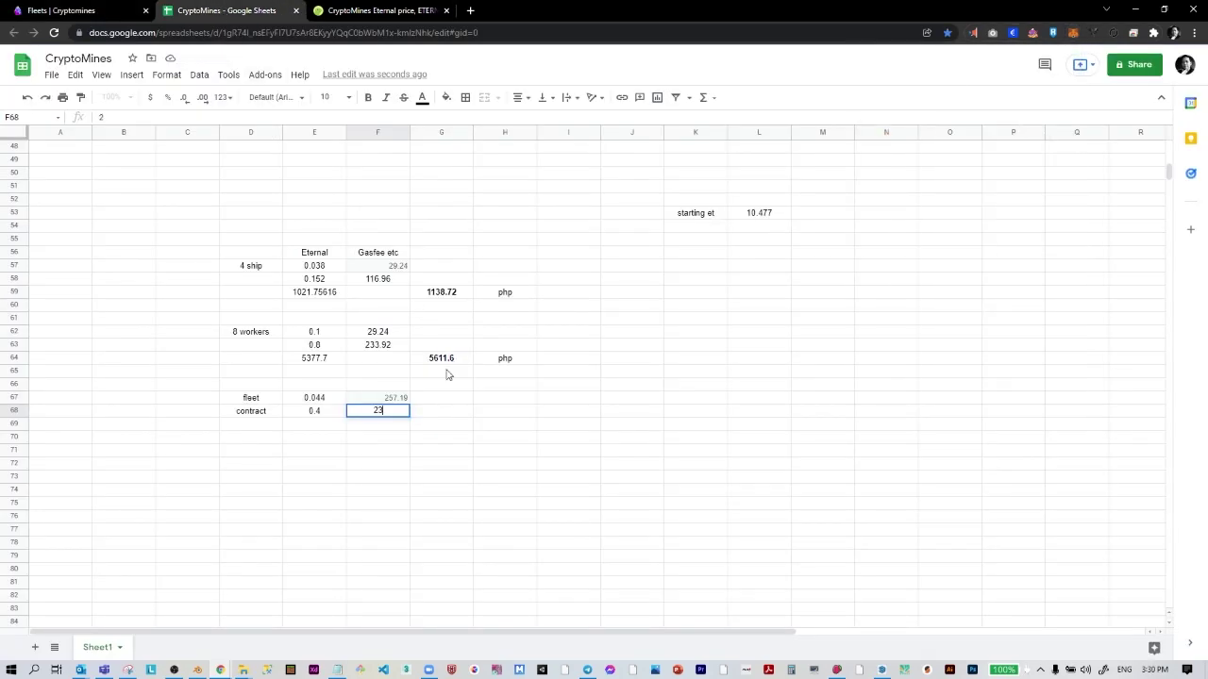
pyautogui.click(309, 424)
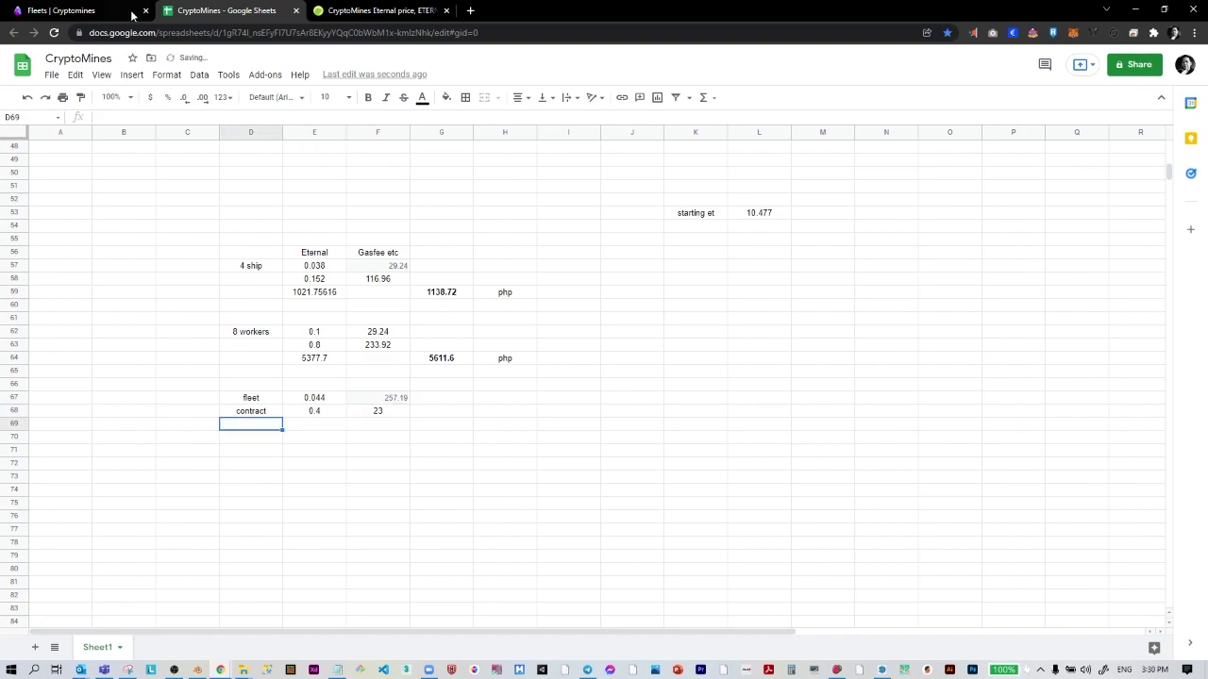
# - Examine the game's expeditions for the fuel cost of the 600 MP planet Gemia
pyautogui.click(95, 11)
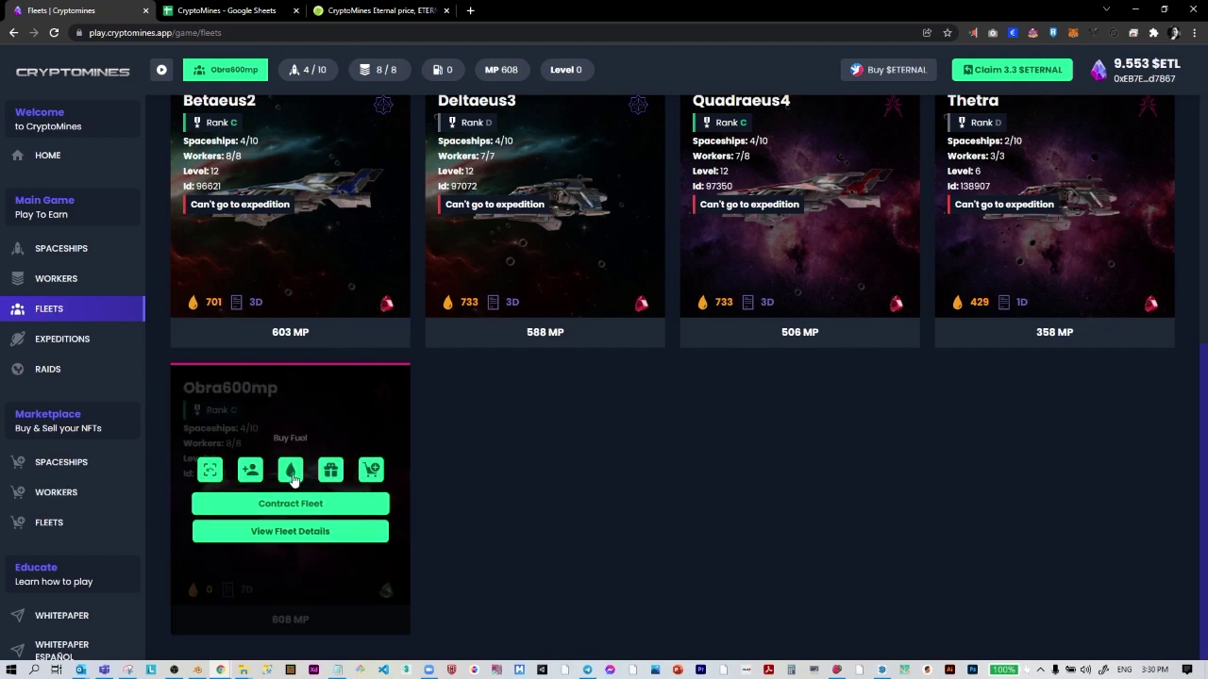
pyautogui.click(62, 338)
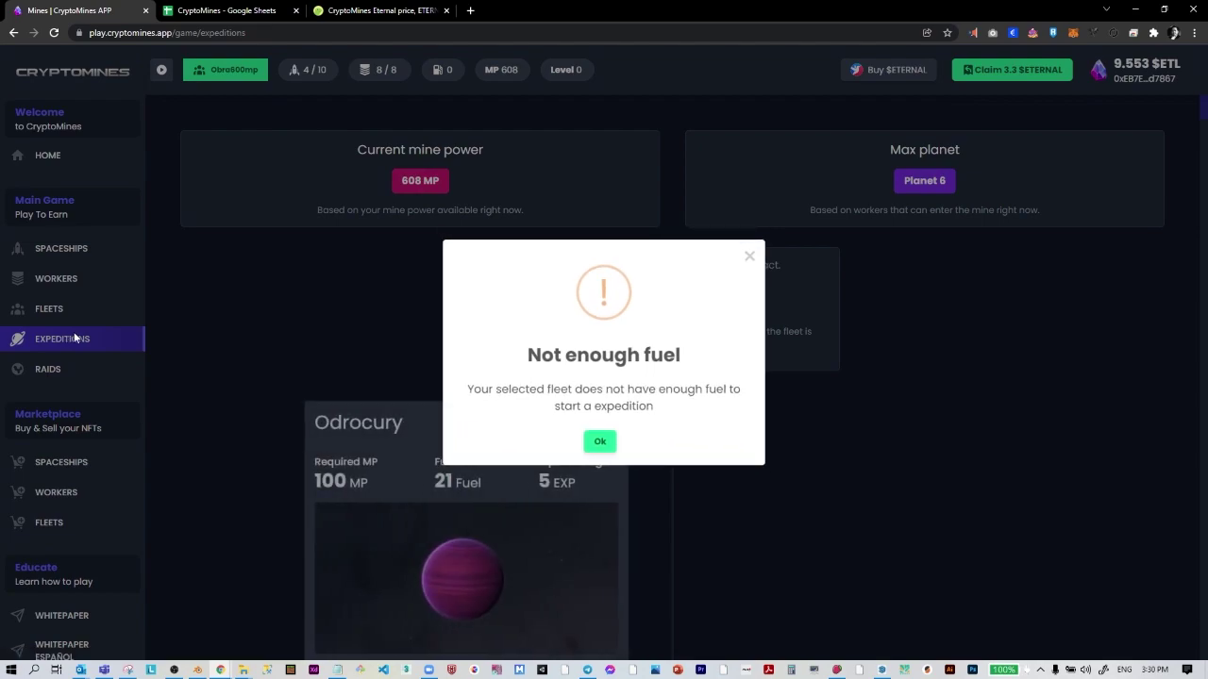
pyautogui.click(596, 442)
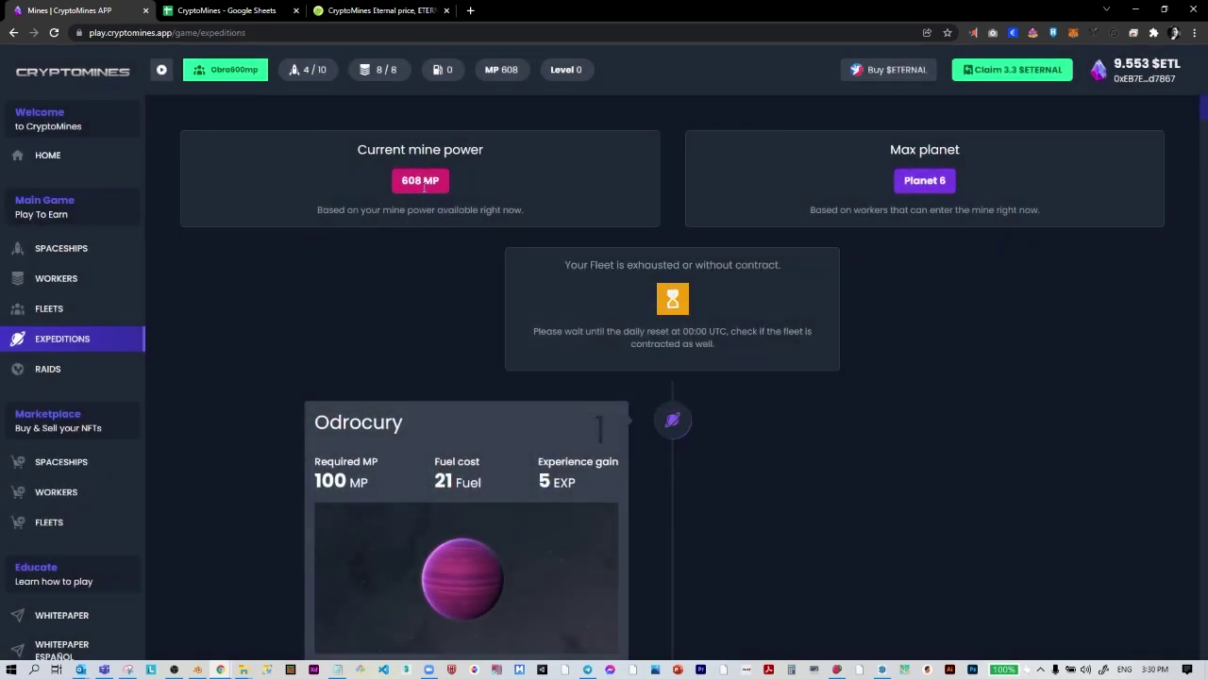
pyautogui.scroll(-10, 498, 304)
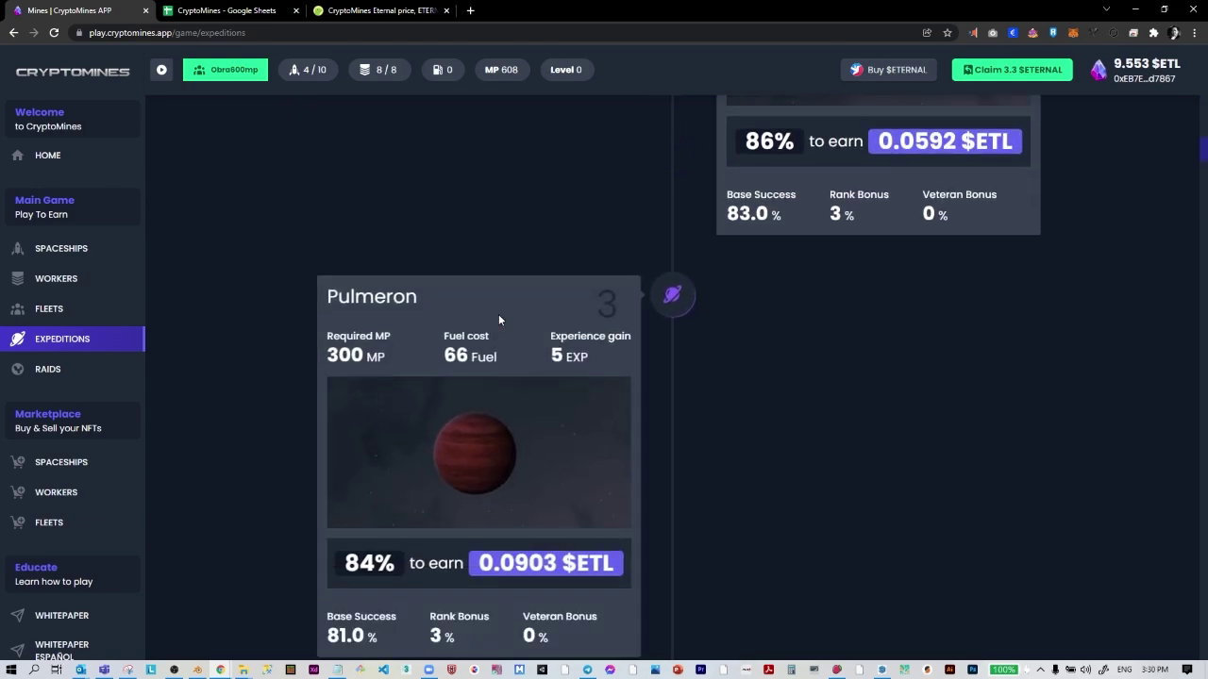
pyautogui.scroll(-13, 499, 319)
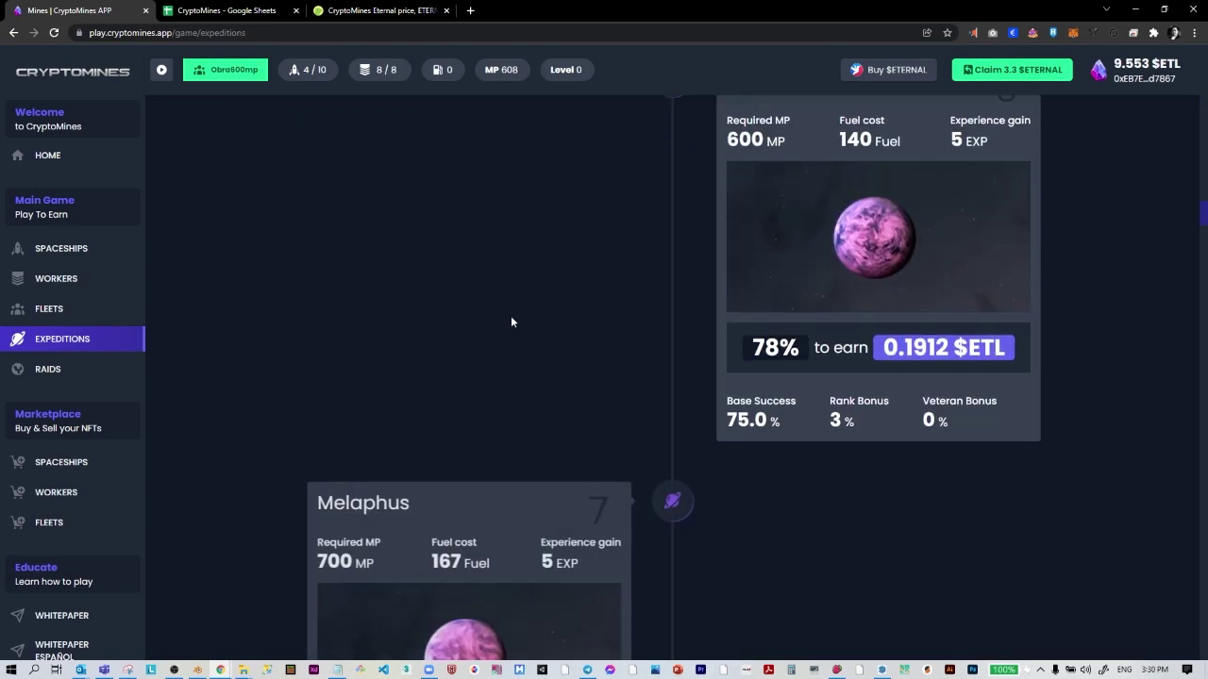
pyautogui.scroll(2, 697, 308)
pyautogui.doubleClick(850, 266)
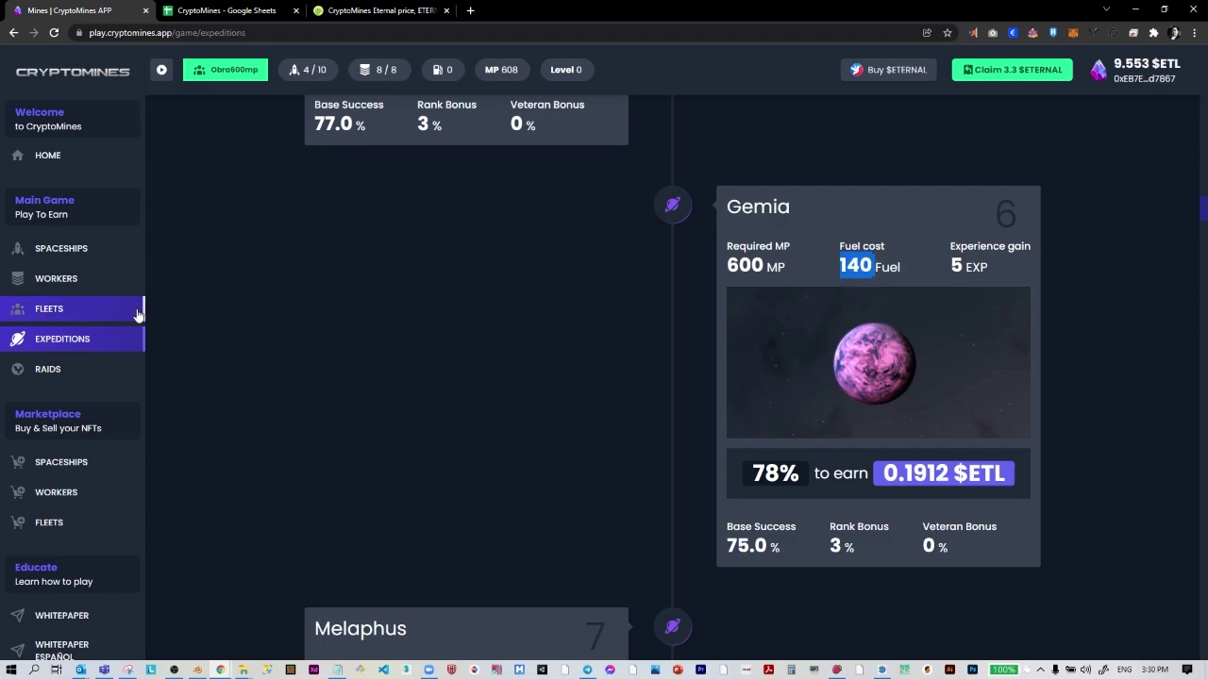
# - In the CryptoMines Google Sheet, enter "fuel" in D69 and the planet's fuel cost of 140 in E69
pyautogui.click(224, 11)
pyautogui.write('f')
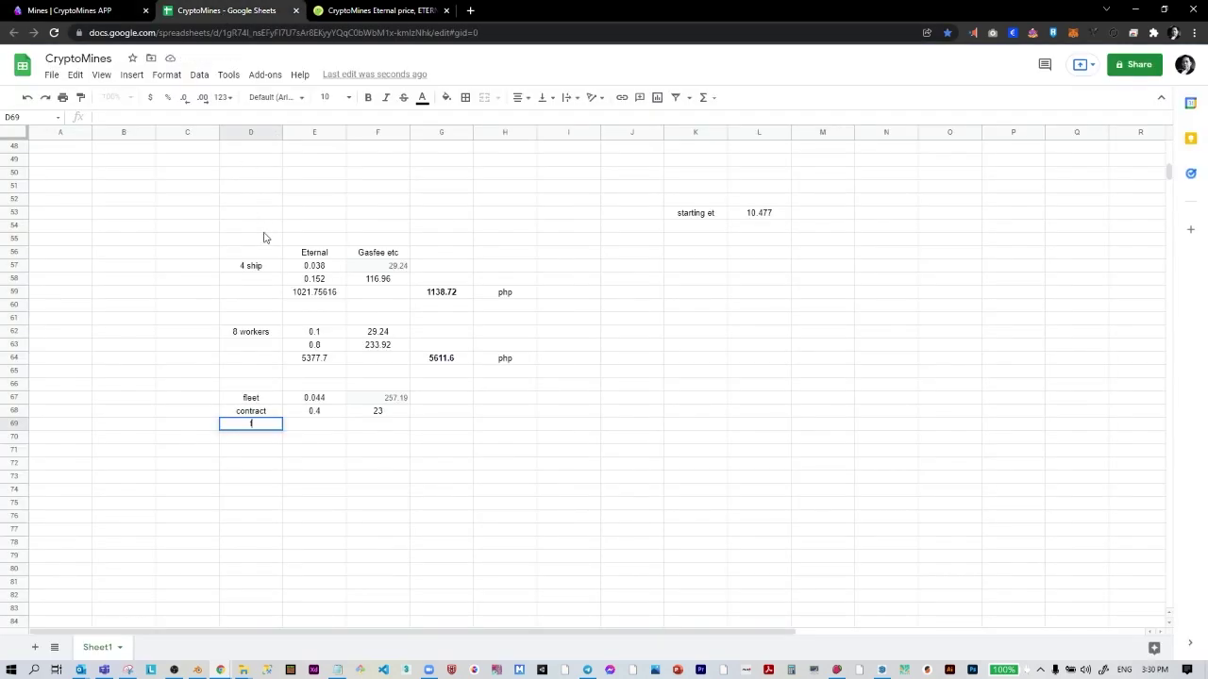
pyautogui.write('uel')
pyautogui.press('Tab')
pyautogui.write('12')
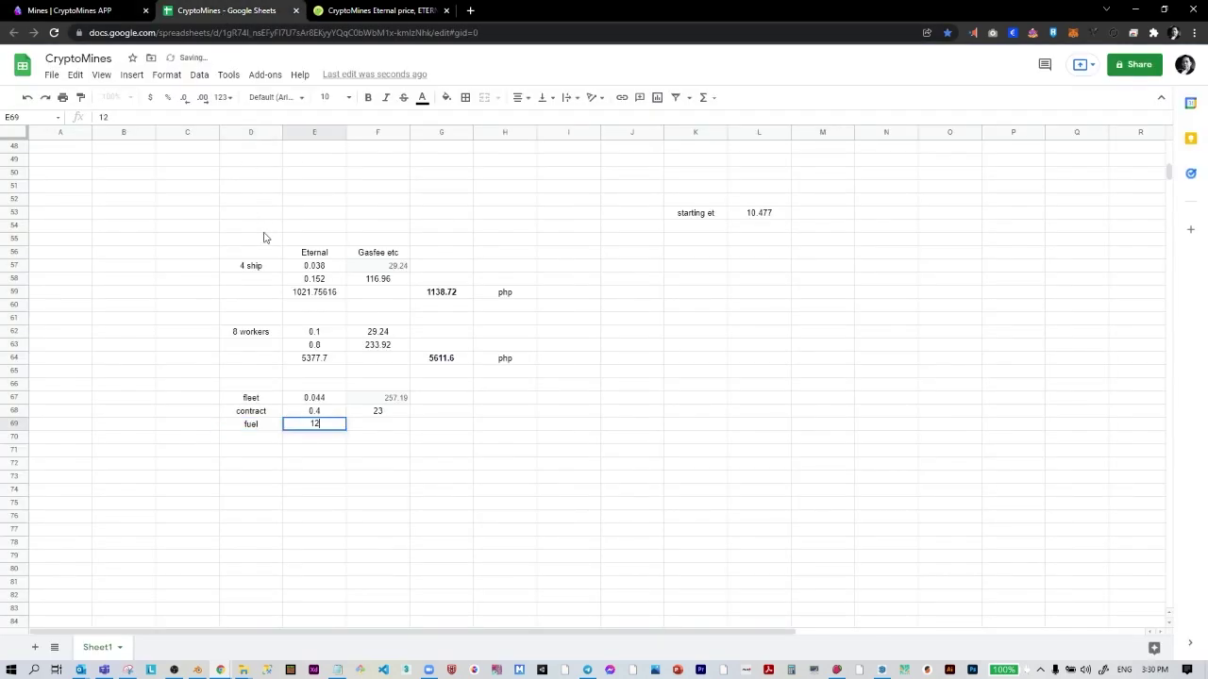
pyautogui.press('Tab')
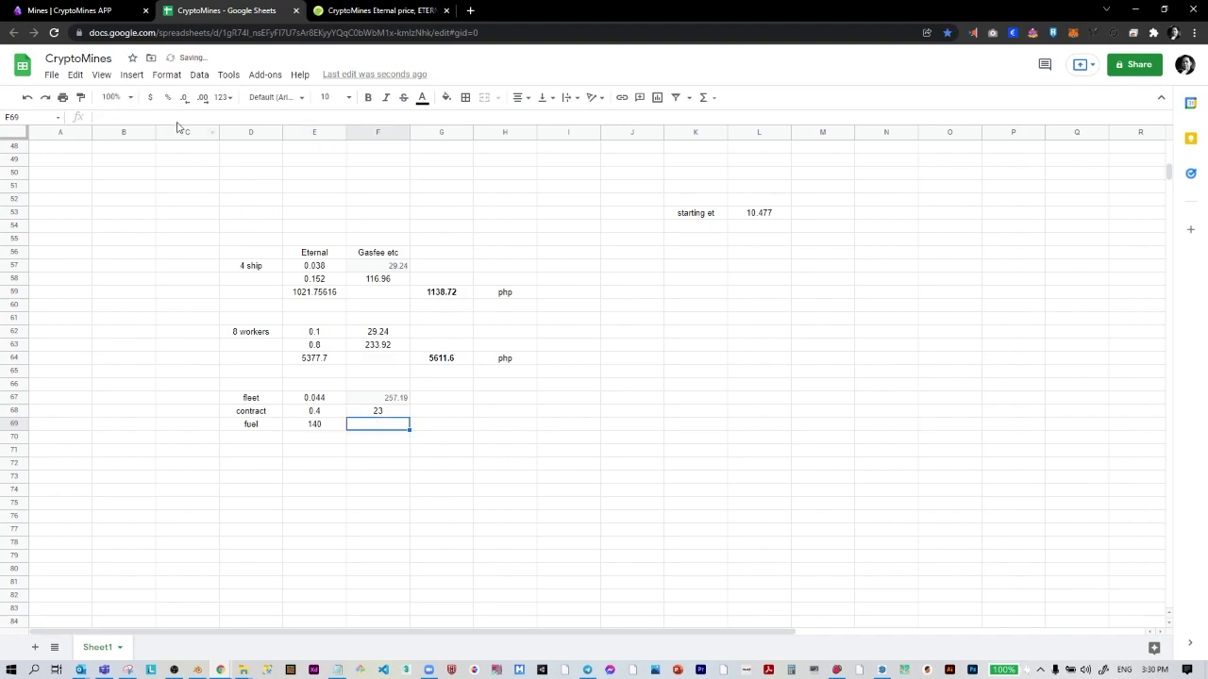
# - Return to the CryptoMines game's fleets and open the fuel purchase for the Obra600mp fleet
pyautogui.click(106, 13)
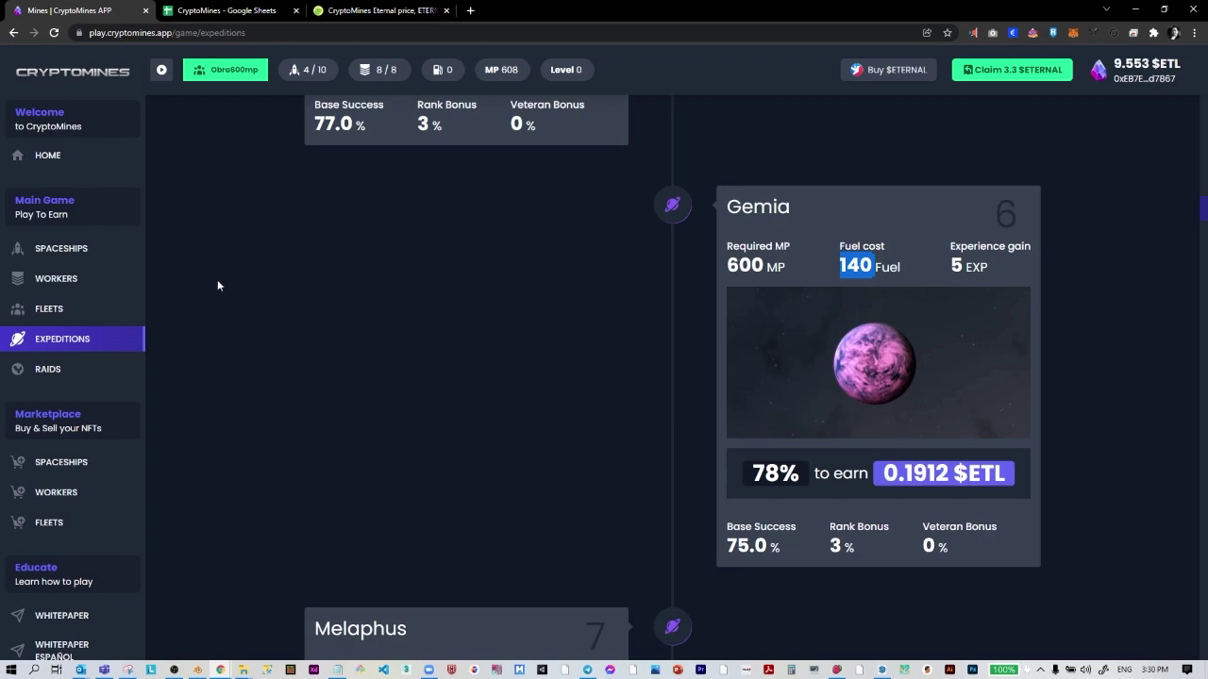
pyautogui.click(95, 318)
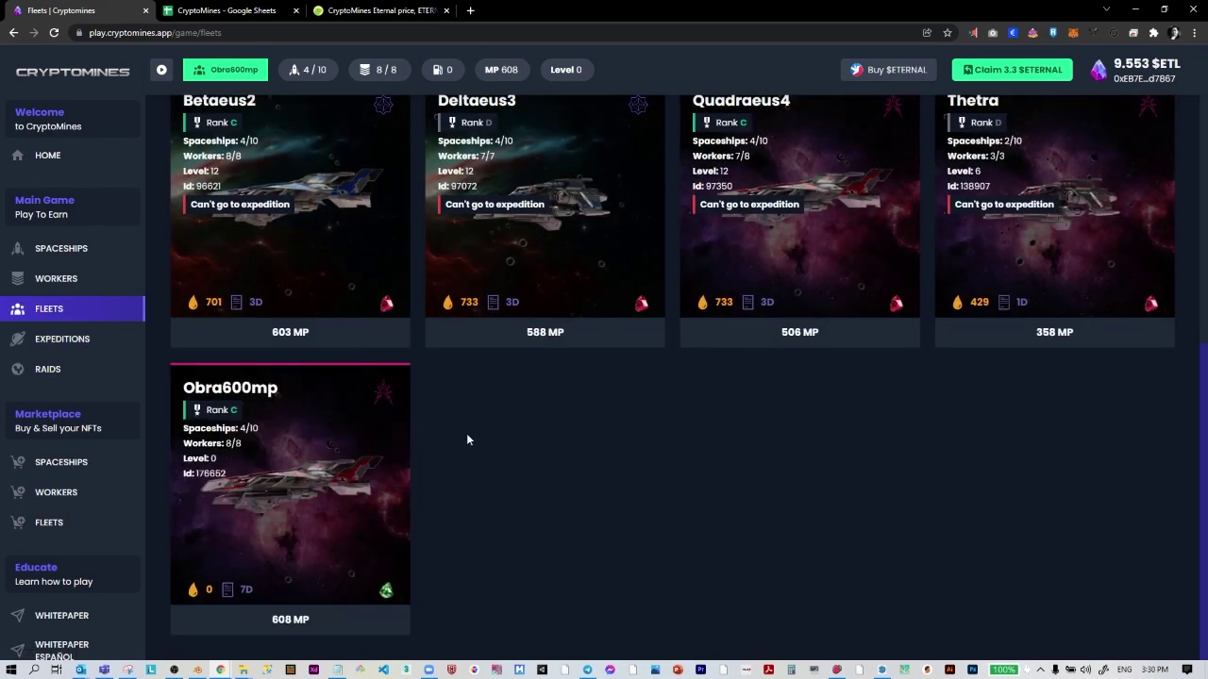
pyautogui.moveTo(297, 472)
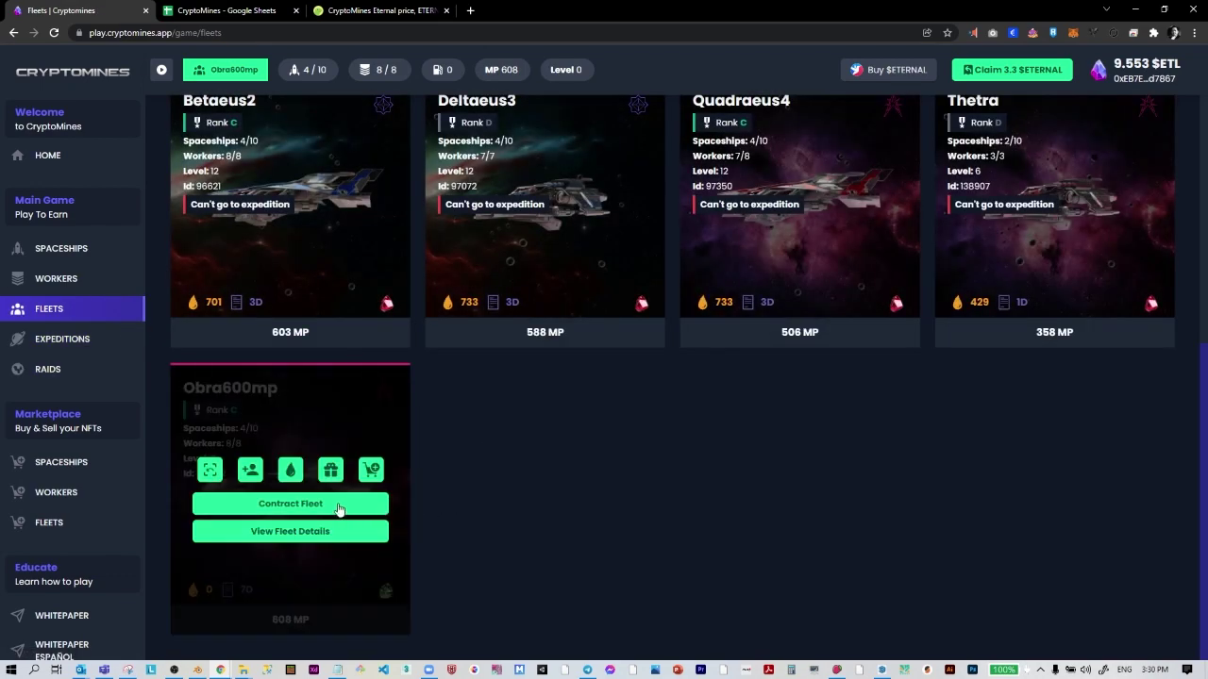
pyautogui.click(290, 471)
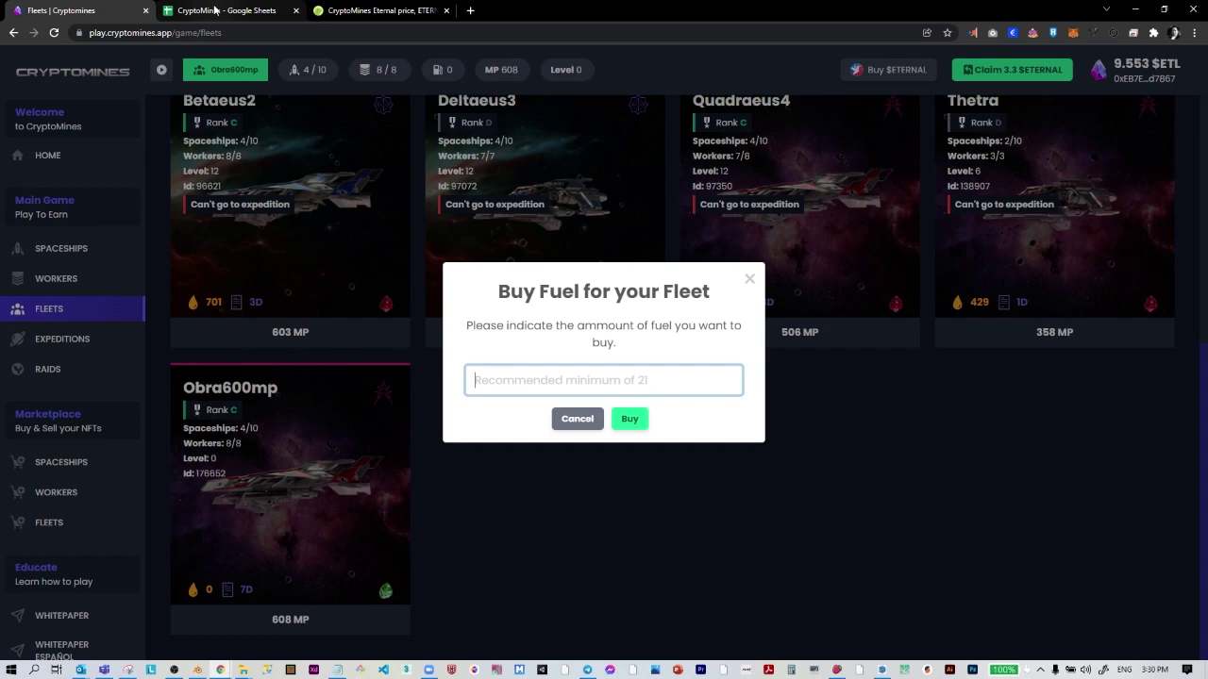
# - Calculate 140*7 with a Google search in a new browser tab and copy the result
pyautogui.click(470, 11)
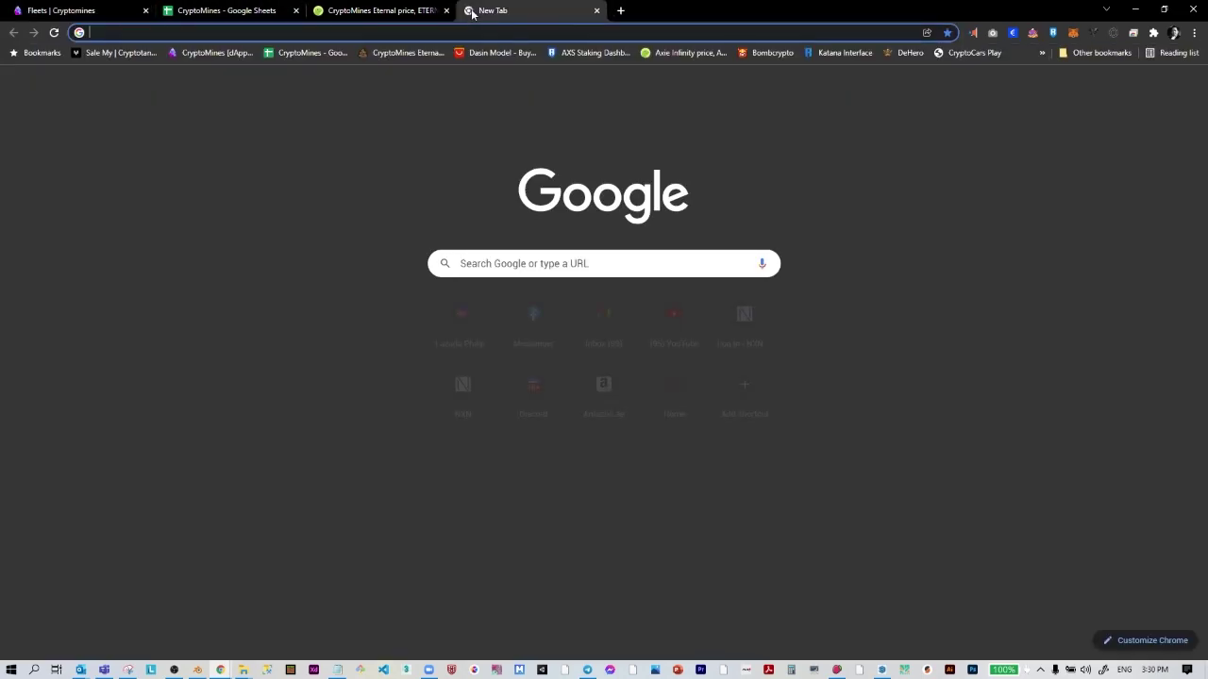
pyautogui.write('140*7')
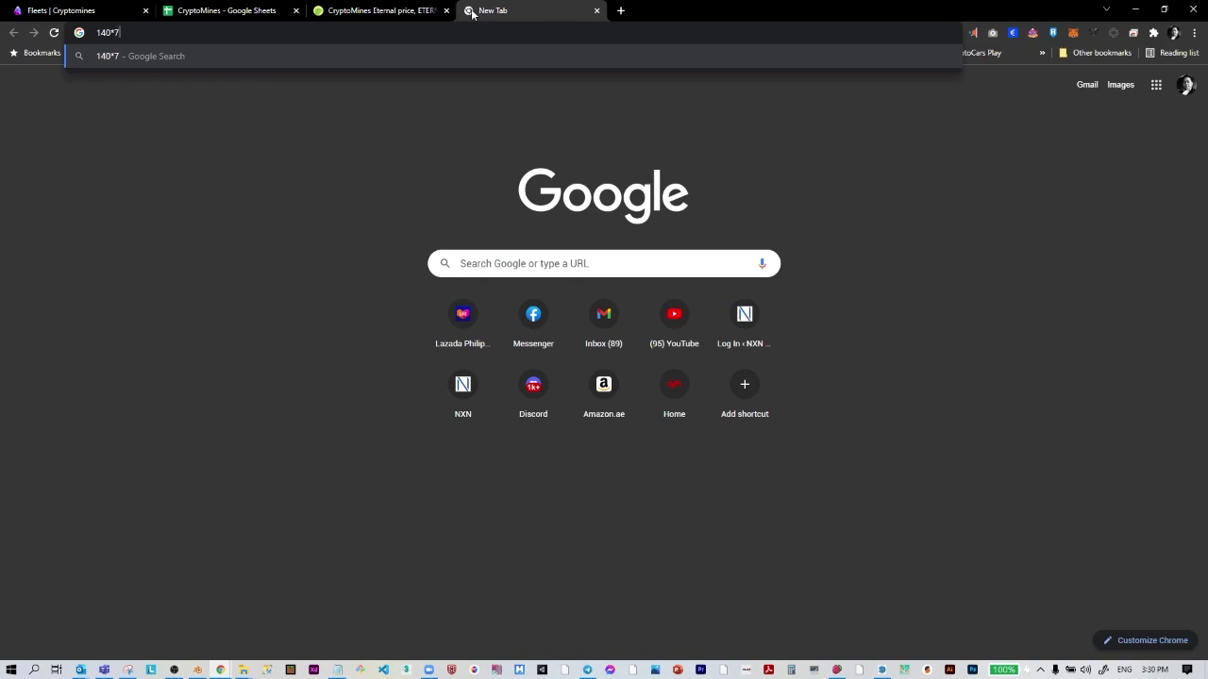
pyautogui.press('Return')
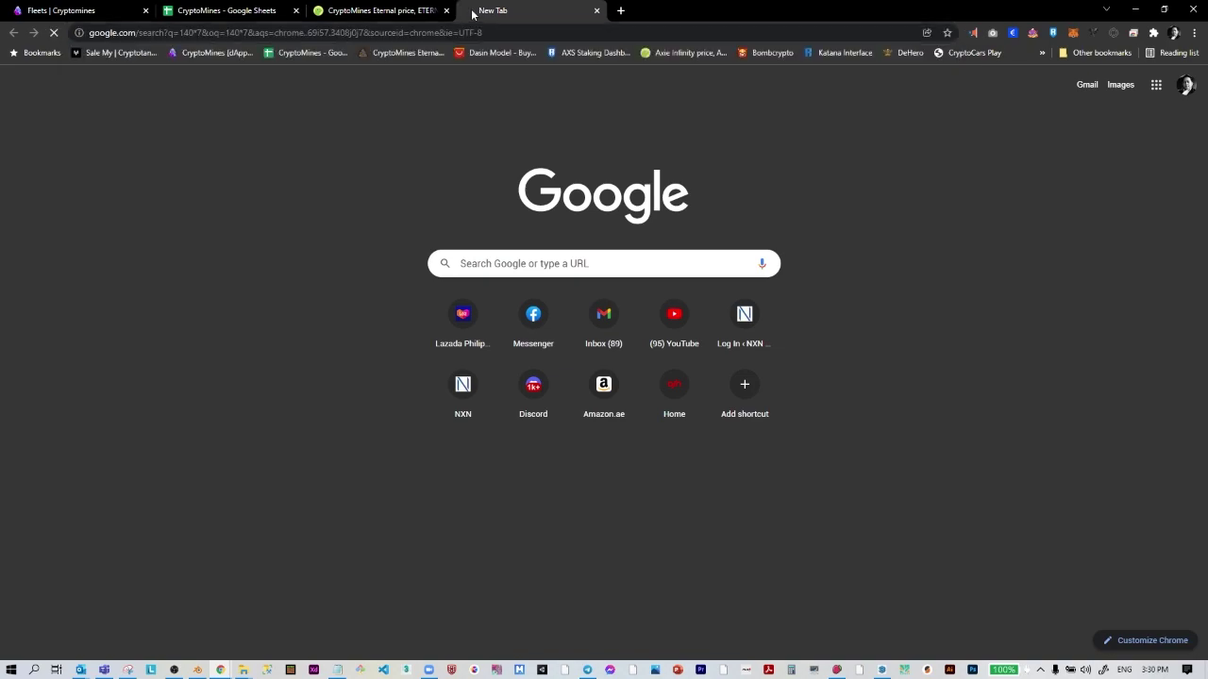
pyautogui.doubleClick(486, 188)
pyautogui.hotkey('ctrl', 'c')
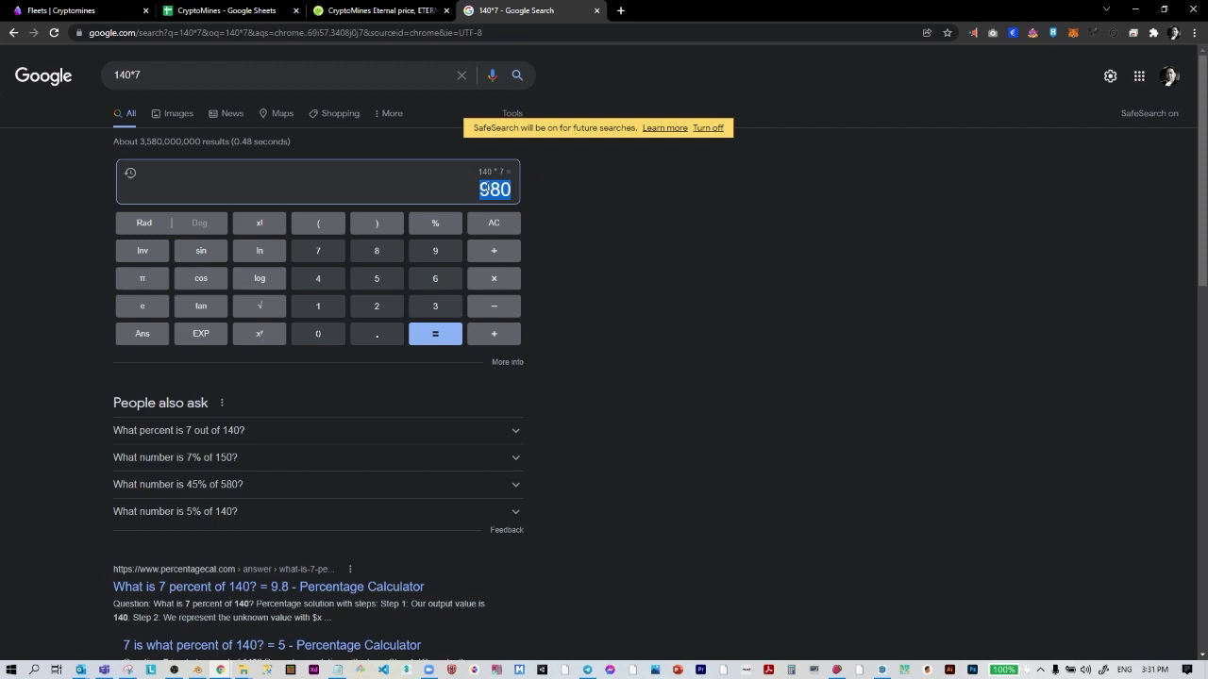
# - Back in CryptoMines, enter 980 as the fuel amount for the Obra600mp fleet and proceed with the purchase
pyautogui.click(56, 10)
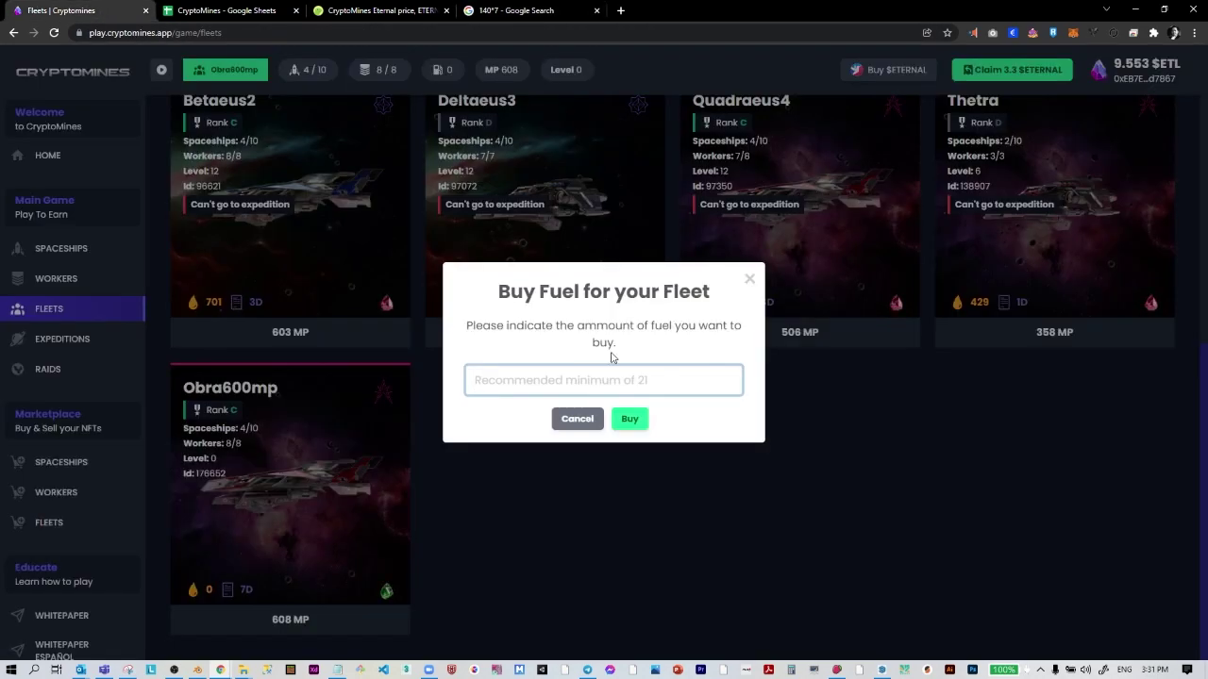
pyautogui.hotkey('ctrl', 'v')
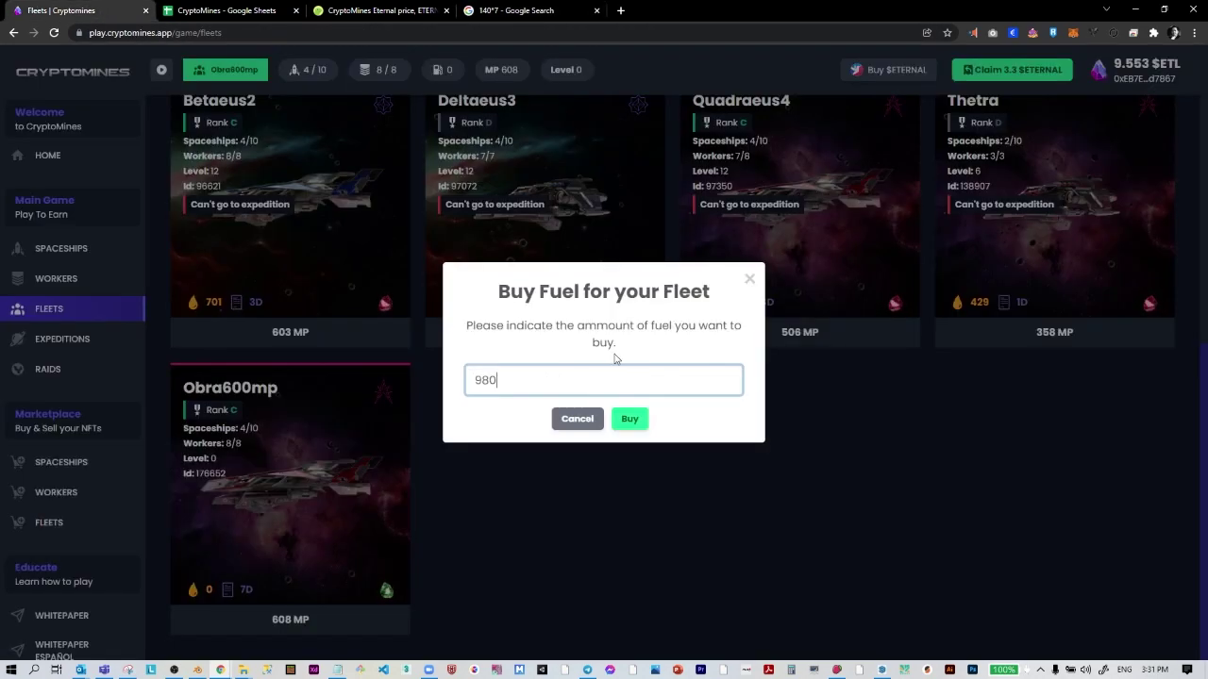
pyautogui.click(629, 419)
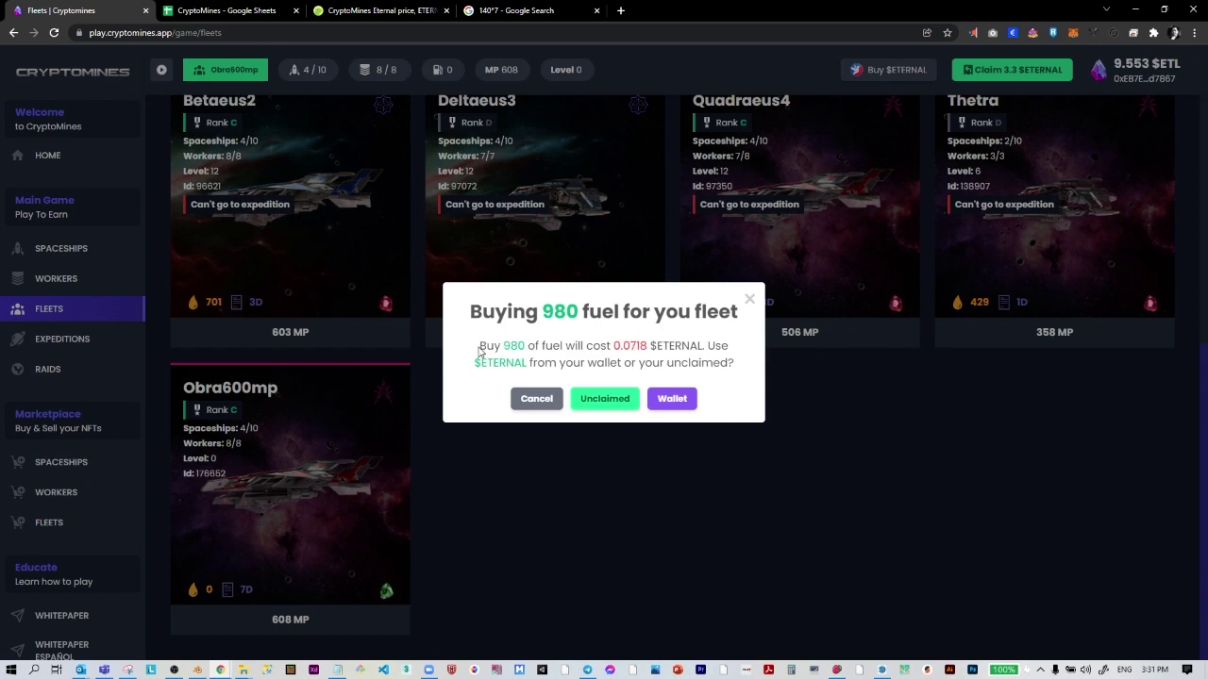
# - Convert the 0.0718 $ETERNAL fuel cost to PHP on CoinGecko and record it as 482.645344 in G69 of the sheet
pyautogui.moveTo(481, 347); pyautogui.dragTo(649, 347)
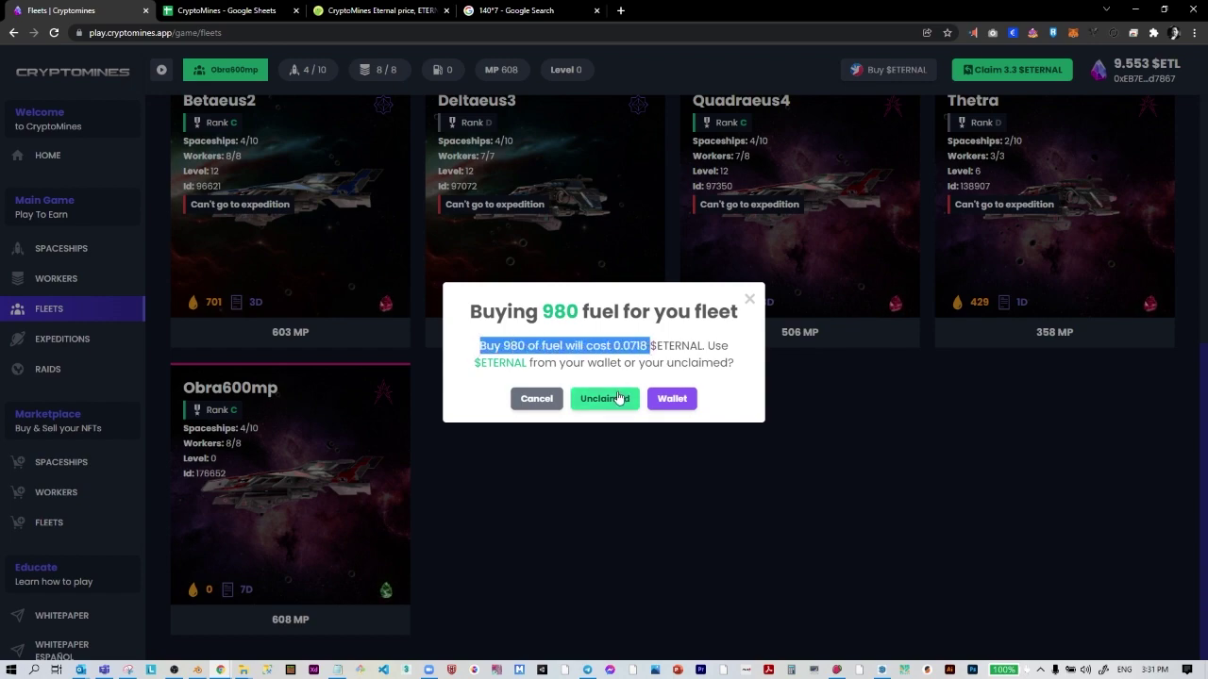
pyautogui.doubleClick(630, 346)
pyautogui.hotkey('ctrl', 'c')
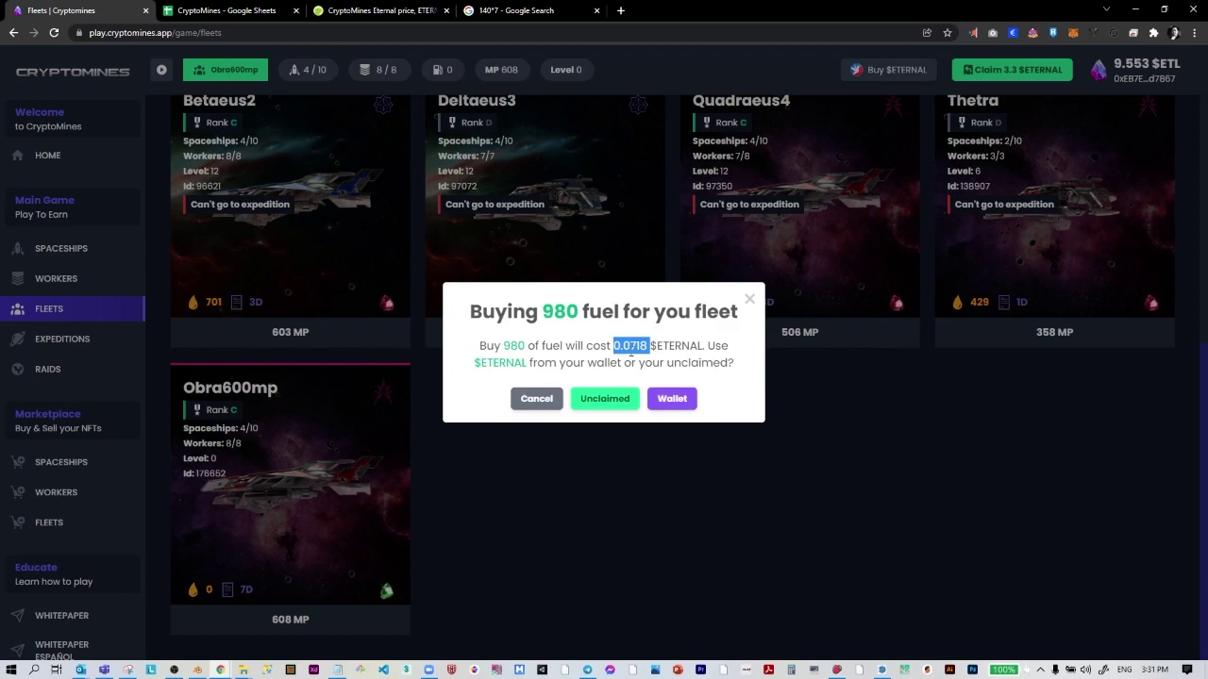
pyautogui.click(386, 13)
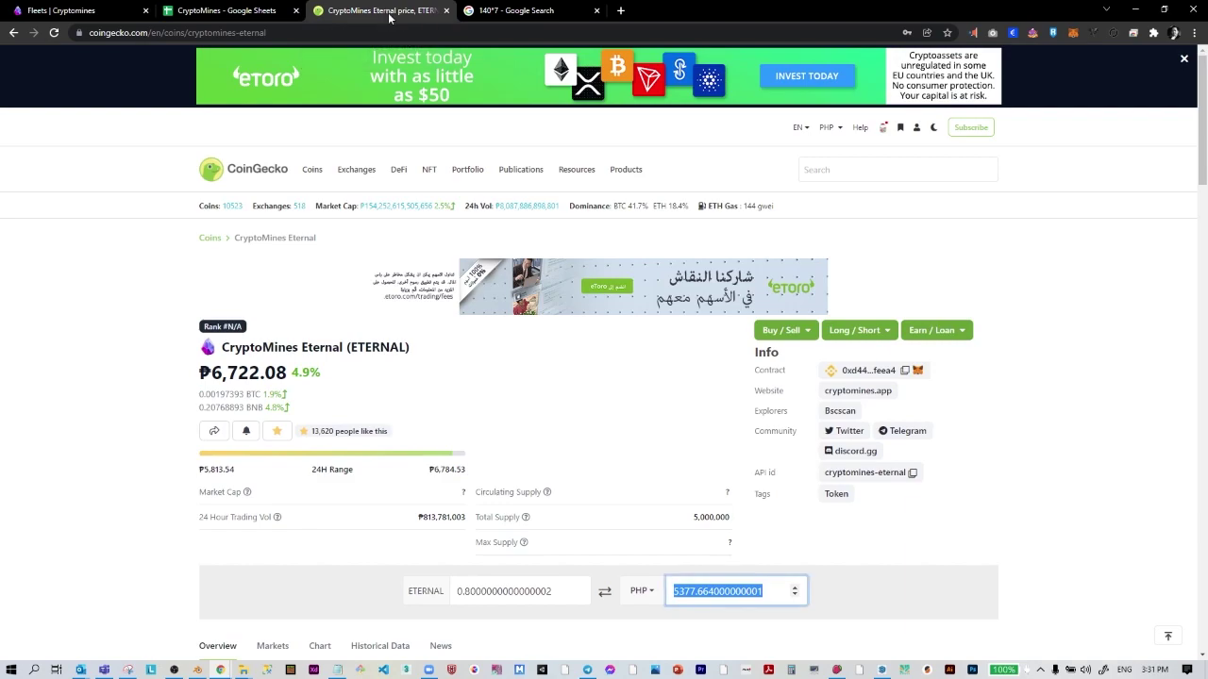
pyautogui.doubleClick(528, 590)
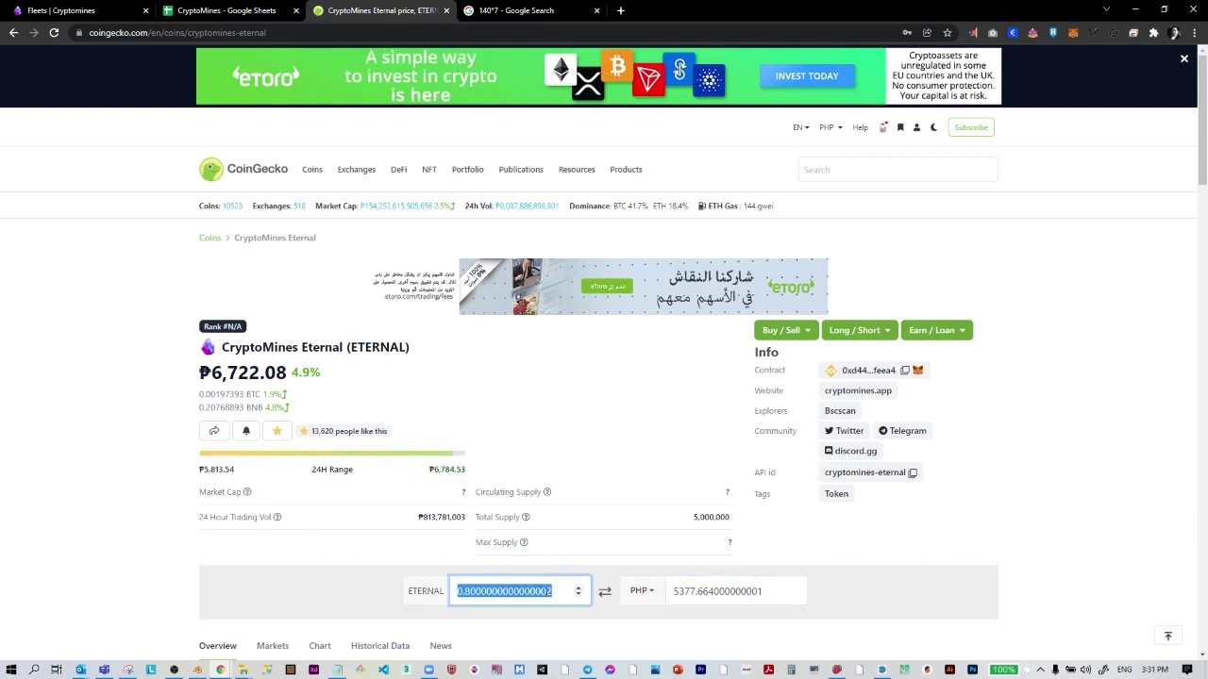
pyautogui.hotkey('ctrl', 'v')
pyautogui.doubleClick(686, 590)
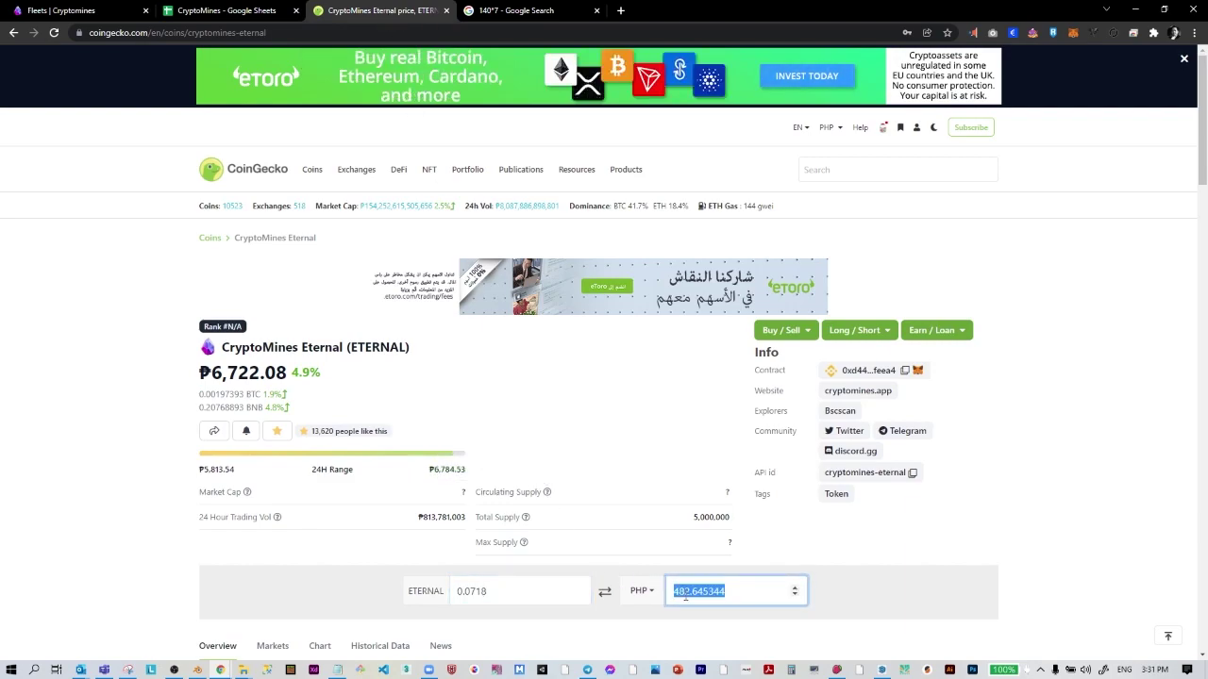
pyautogui.click(242, 13)
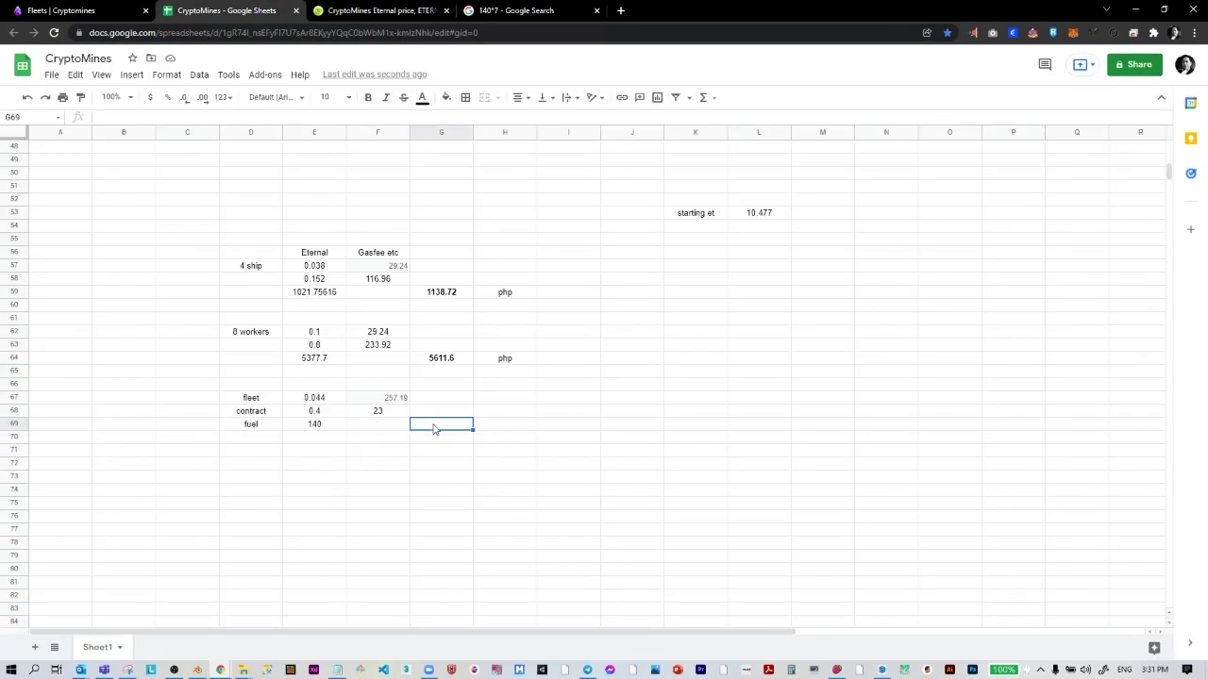
pyautogui.write('482.645344')
pyautogui.click(386, 430)
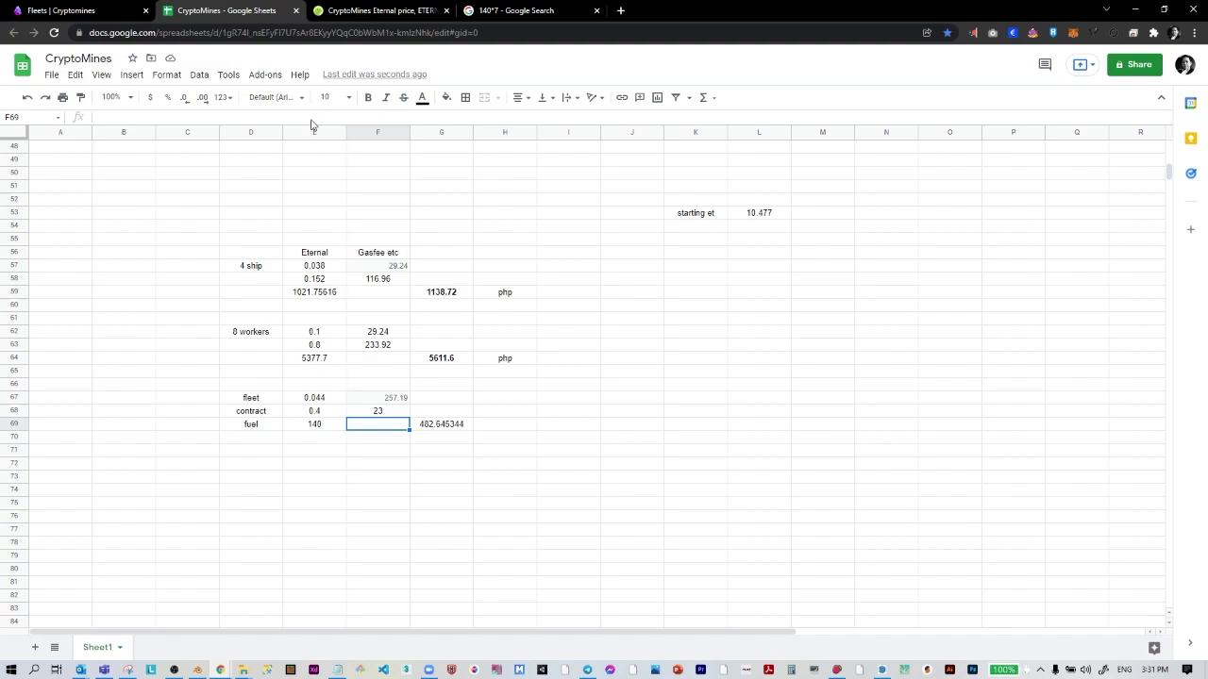
# - Pay for the 980 fuel in CryptoMines with unclaimed $ETERNAL and approve the transaction in MetaMask
pyautogui.click(113, 12)
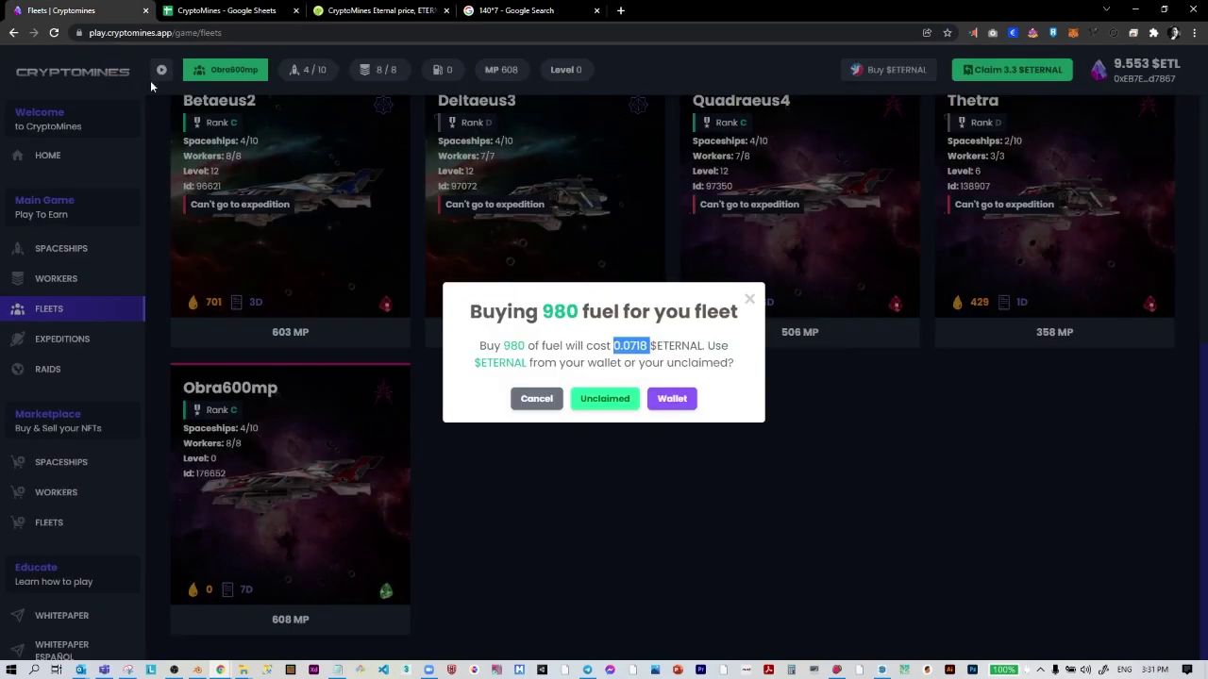
pyautogui.click(627, 398)
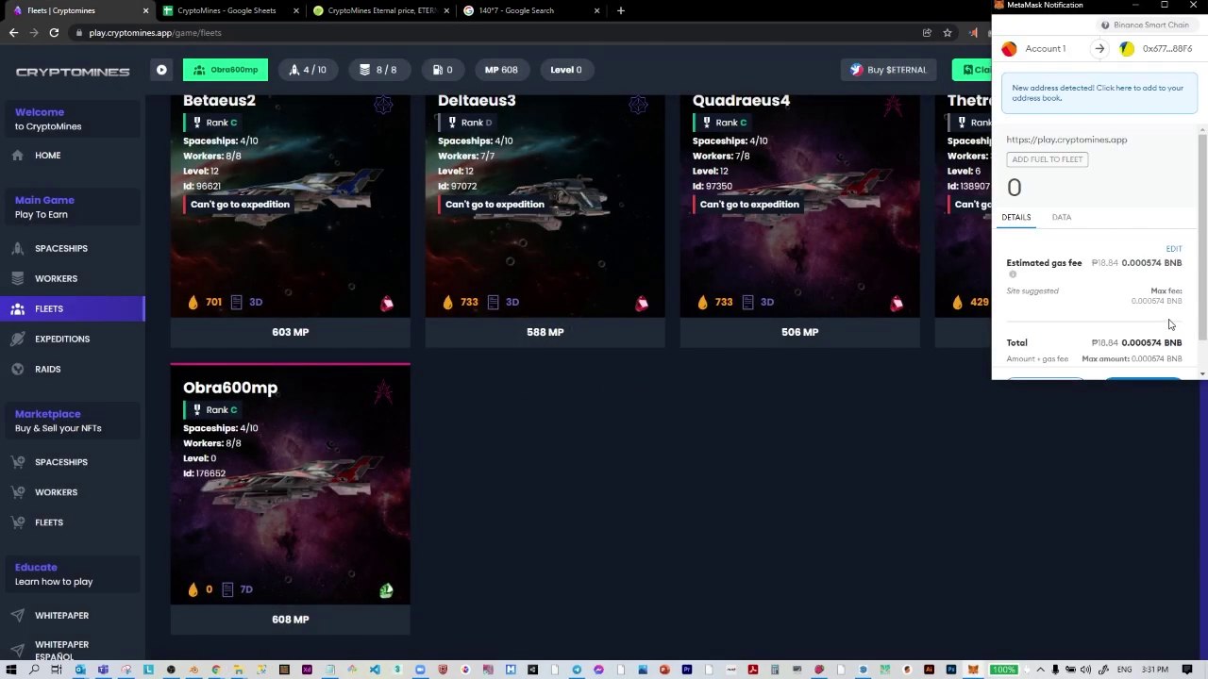
pyautogui.click(1153, 357)
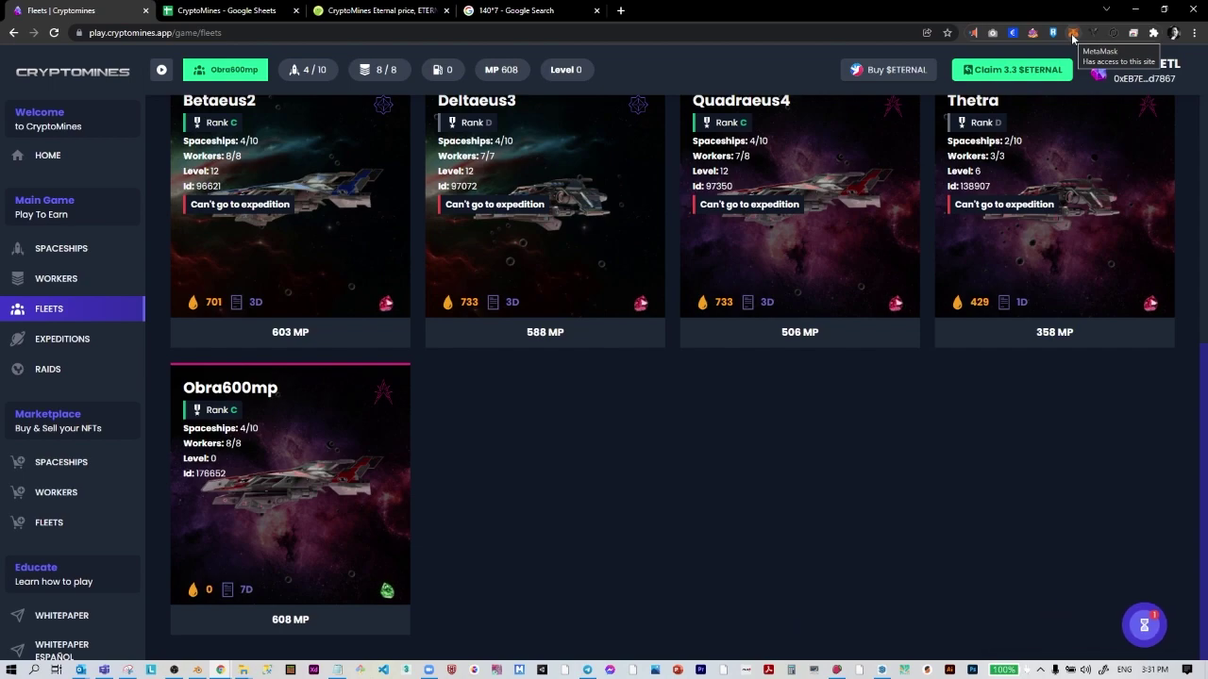
# - Look up the Add Fuel To Fleet gas fee in MetaMask and record it as 13 in F70 of the sheet
pyautogui.click(1073, 35)
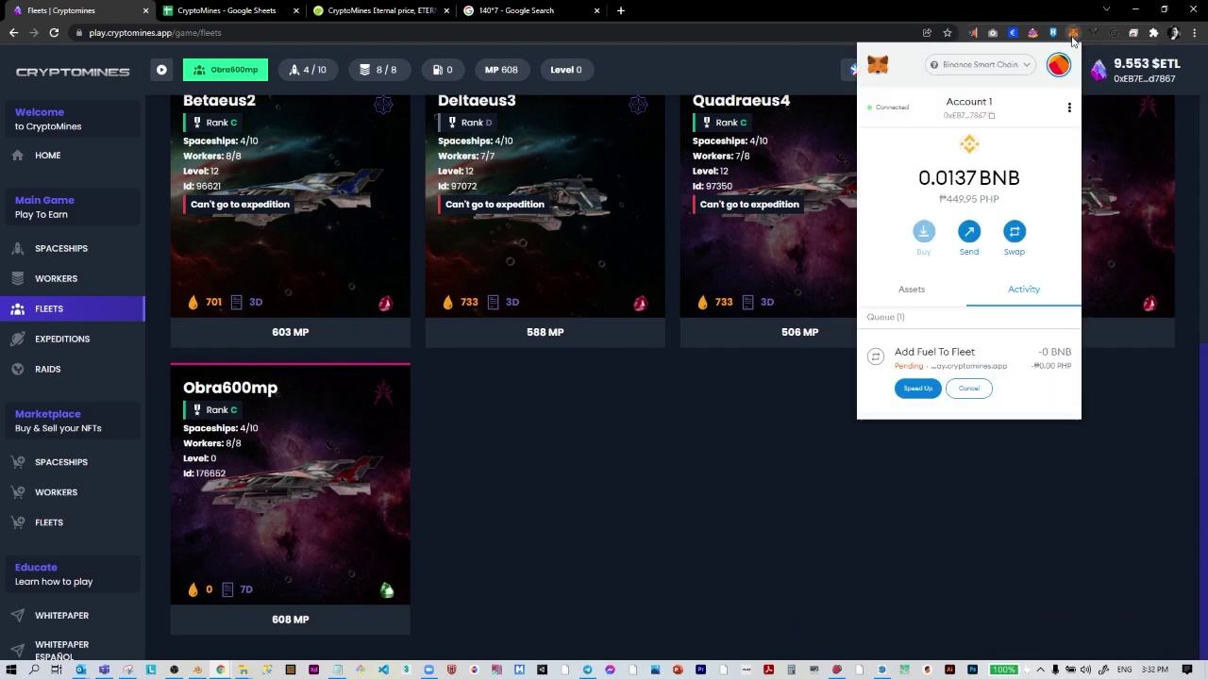
pyautogui.click(1010, 340)
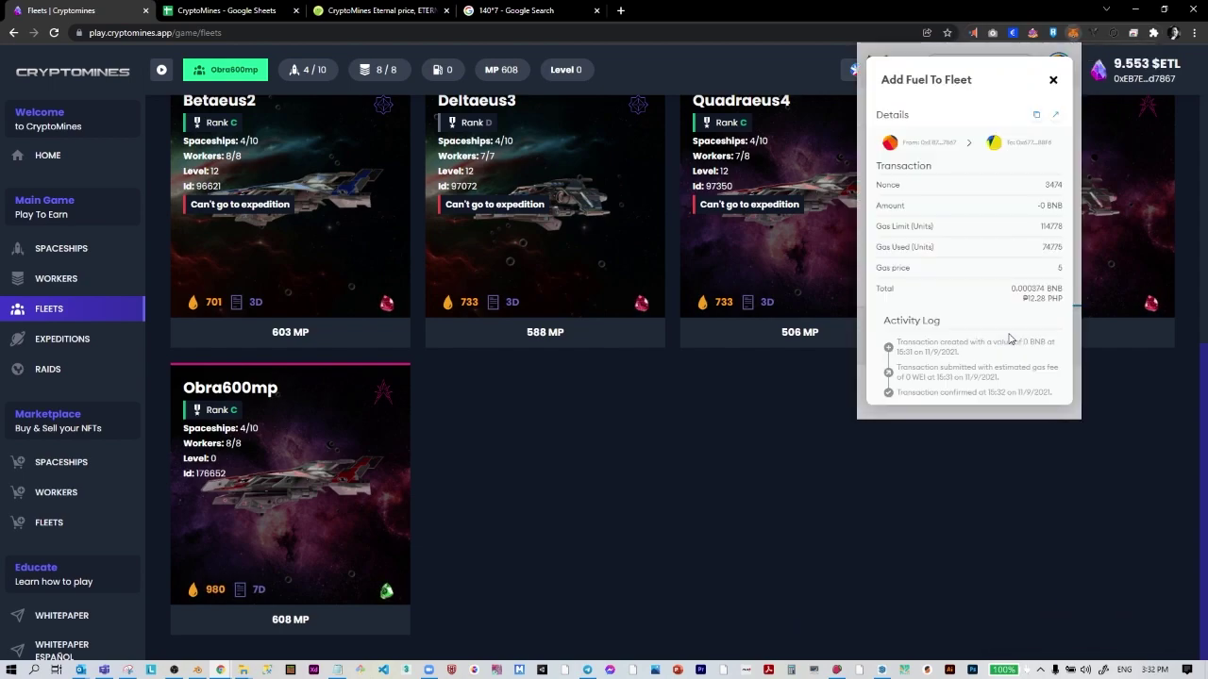
pyautogui.doubleClick(1035, 304)
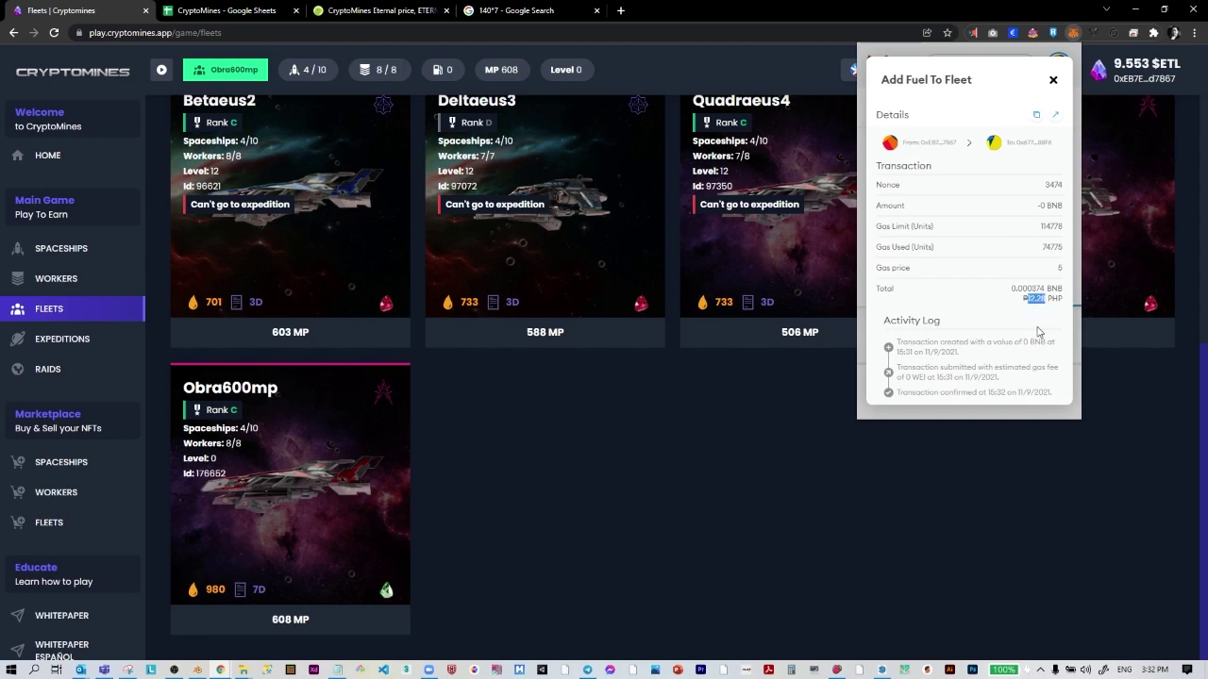
pyautogui.click(162, 11)
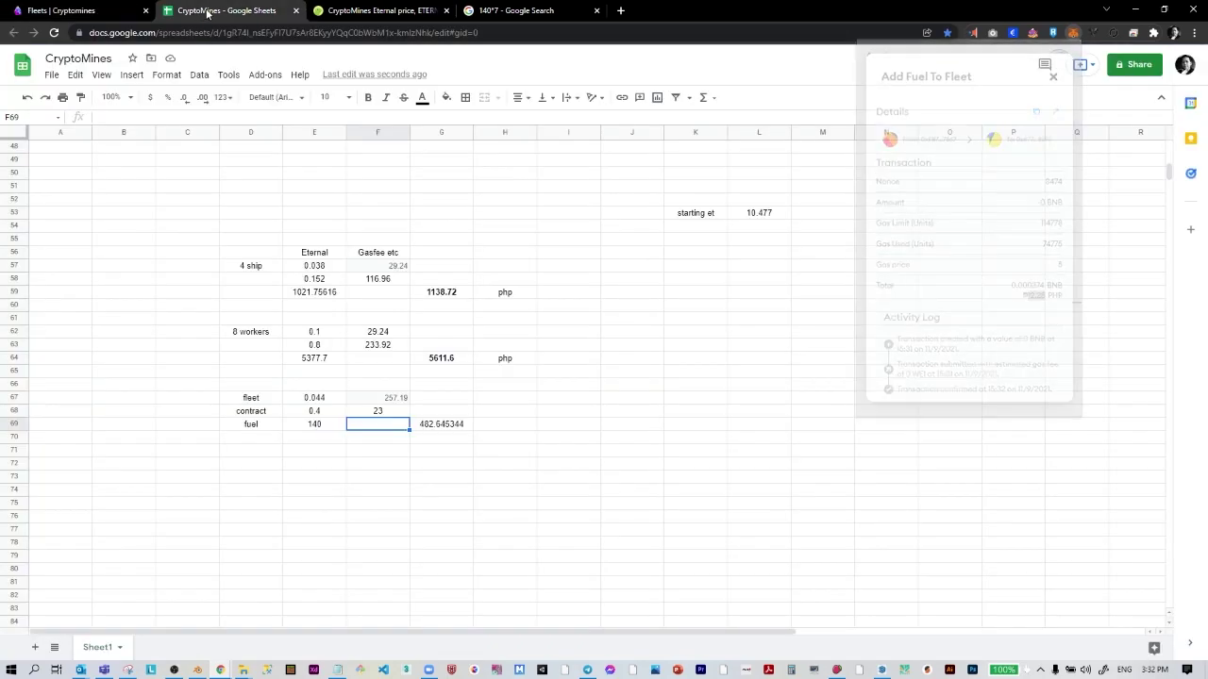
pyautogui.click(386, 441)
pyautogui.write('13')
pyautogui.click(390, 429)
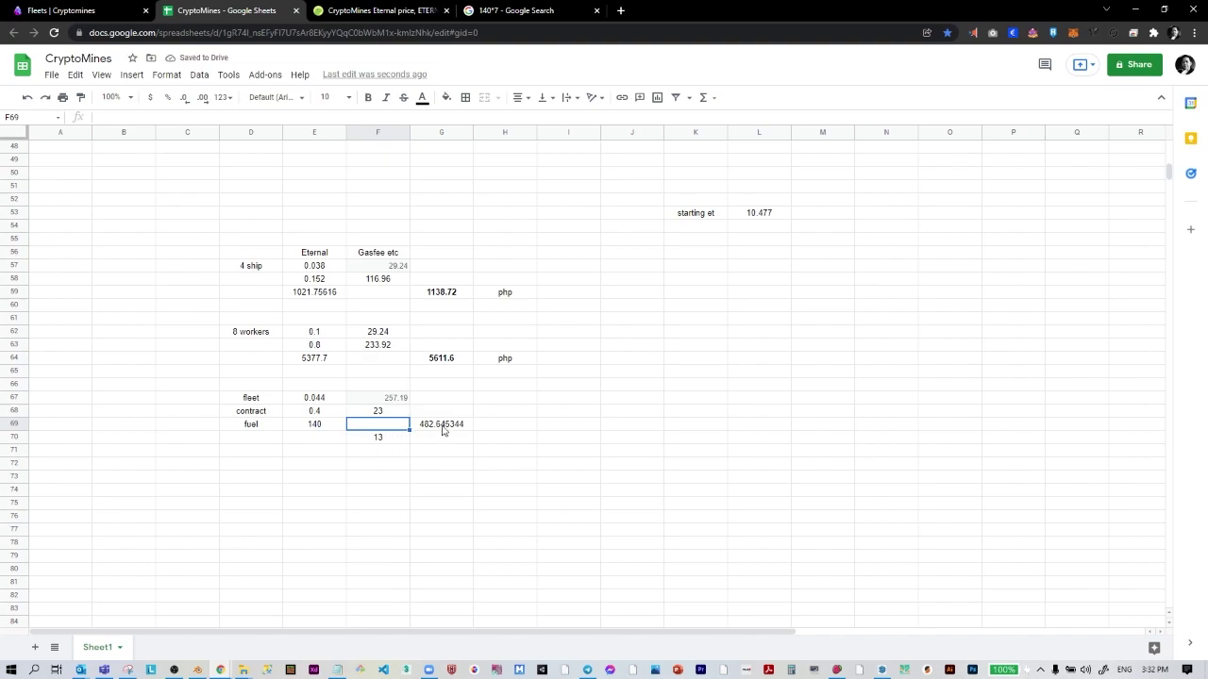
pyautogui.click(379, 441)
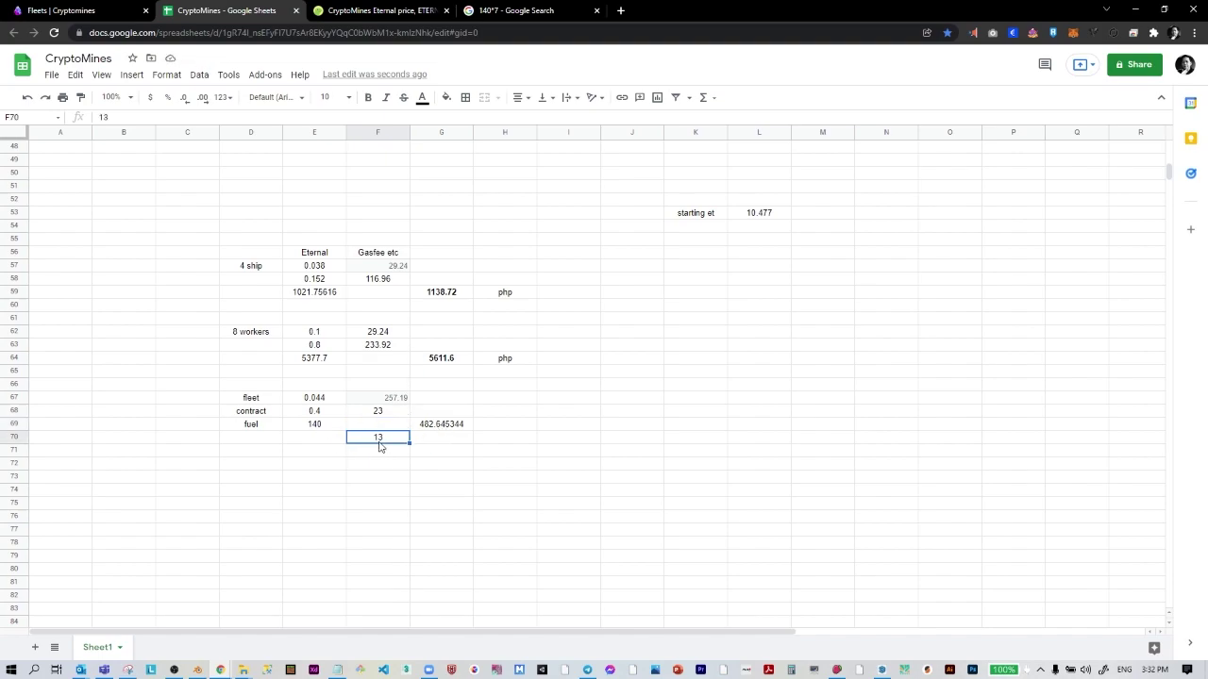
# - Check the 140*7 calculation in Google and record the total fuel amount of 980 in F69 of the sheet
pyautogui.click(509, 11)
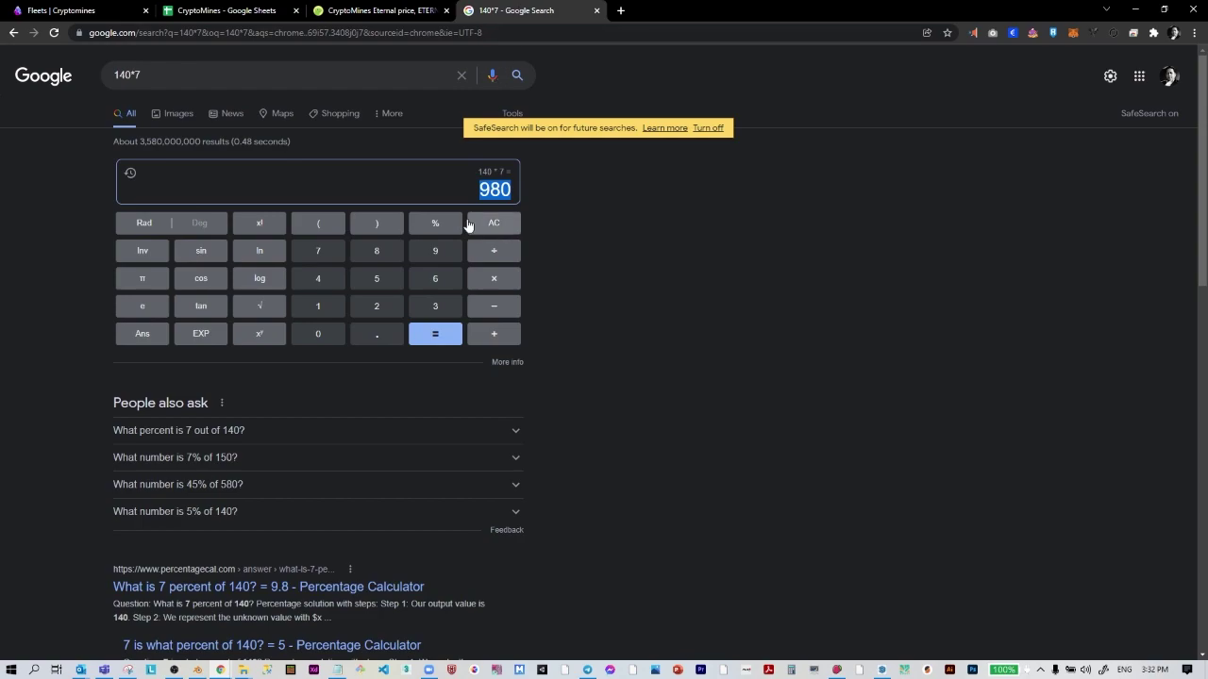
pyautogui.click(212, 10)
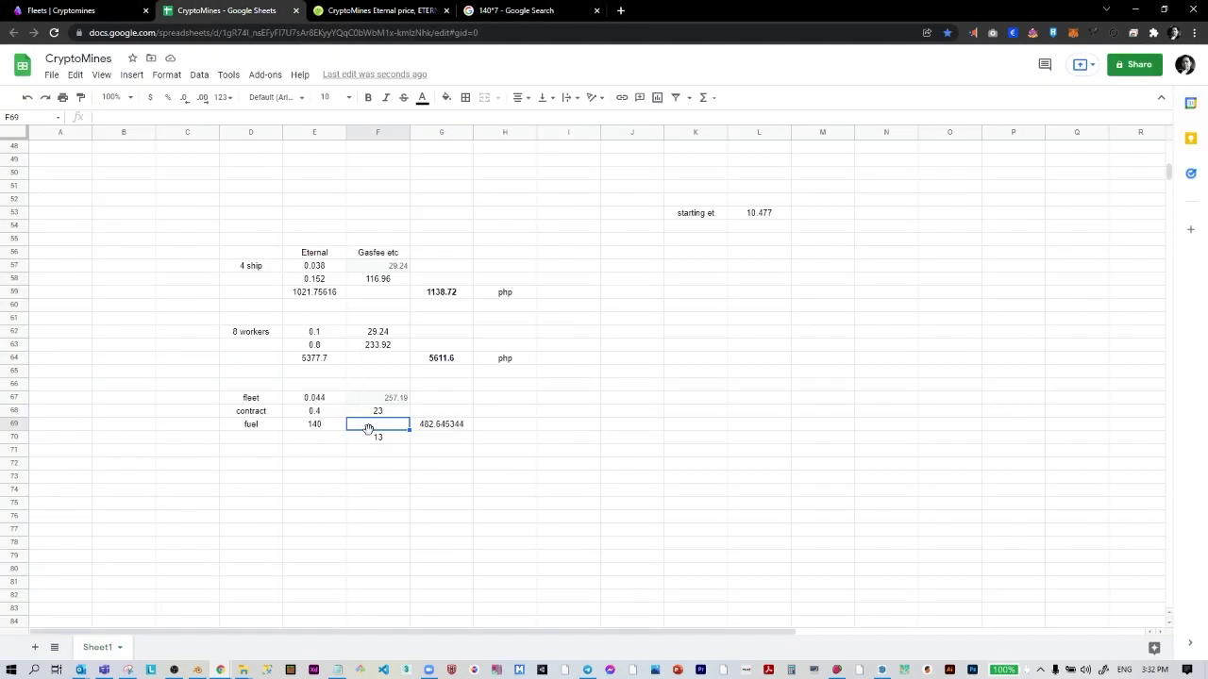
pyautogui.write('980')
pyautogui.click(396, 453)
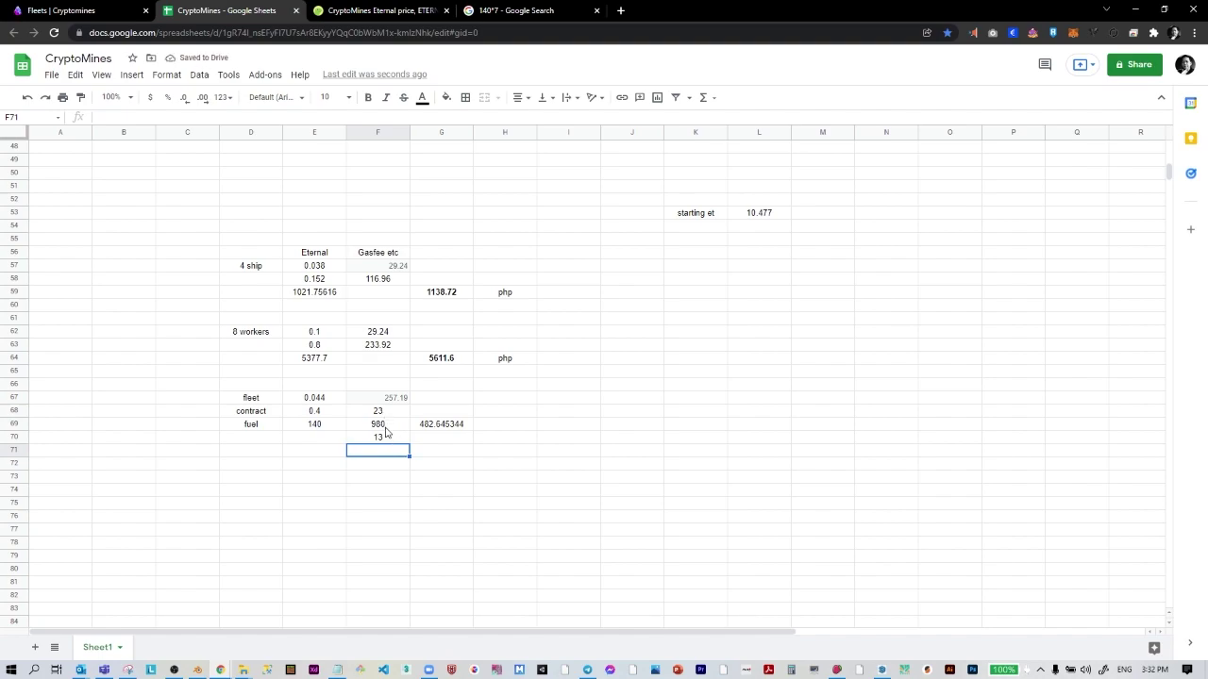
pyautogui.click(383, 429)
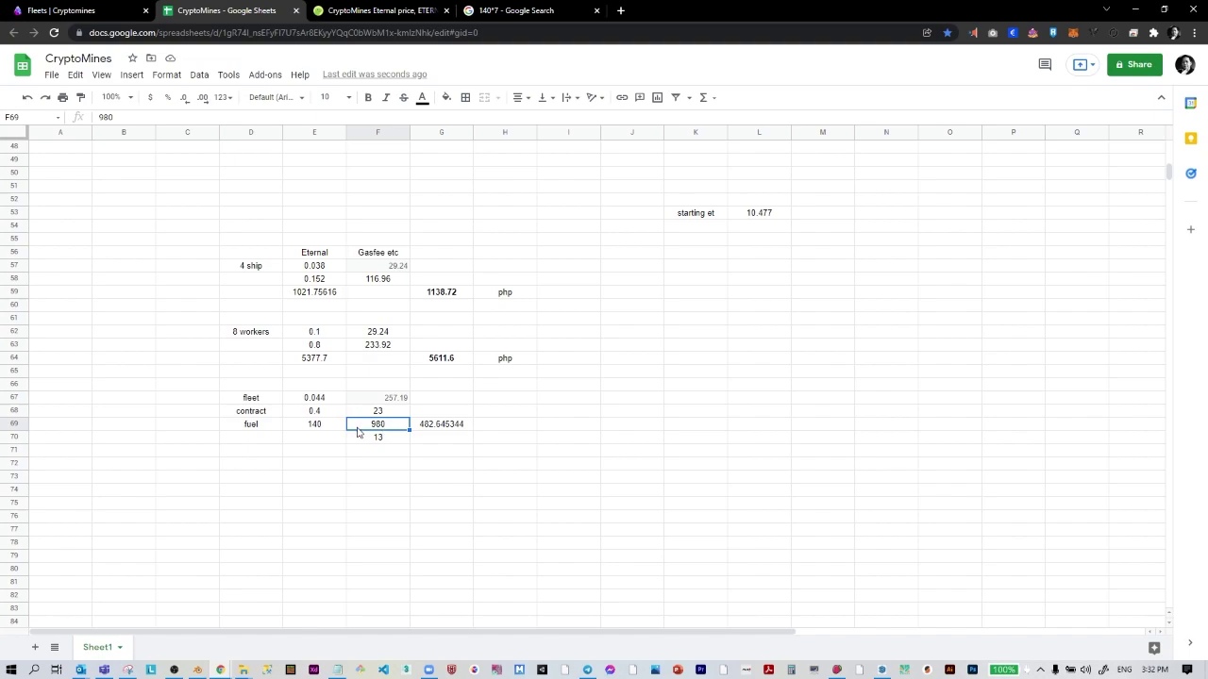
pyautogui.click(321, 431)
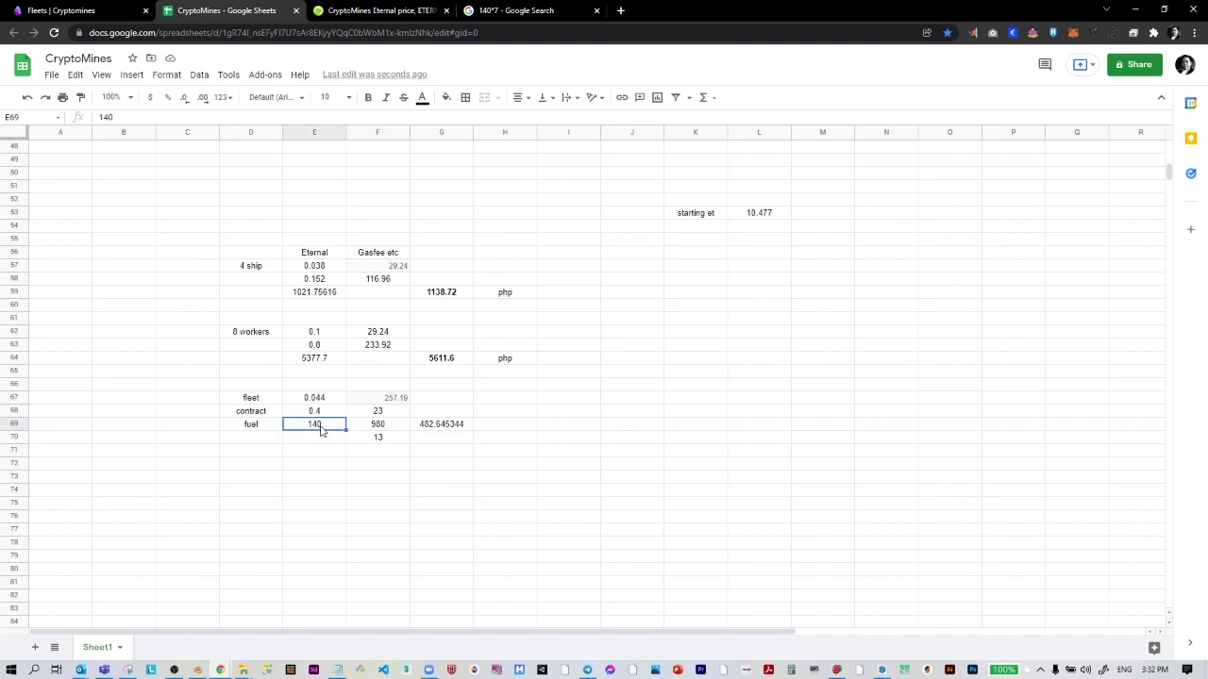
# - Set the fuel amount in E69 to 980 and move the PHP fuel cost 482.645344 from G69 to F69
pyautogui.write('980')
pyautogui.click(377, 426)
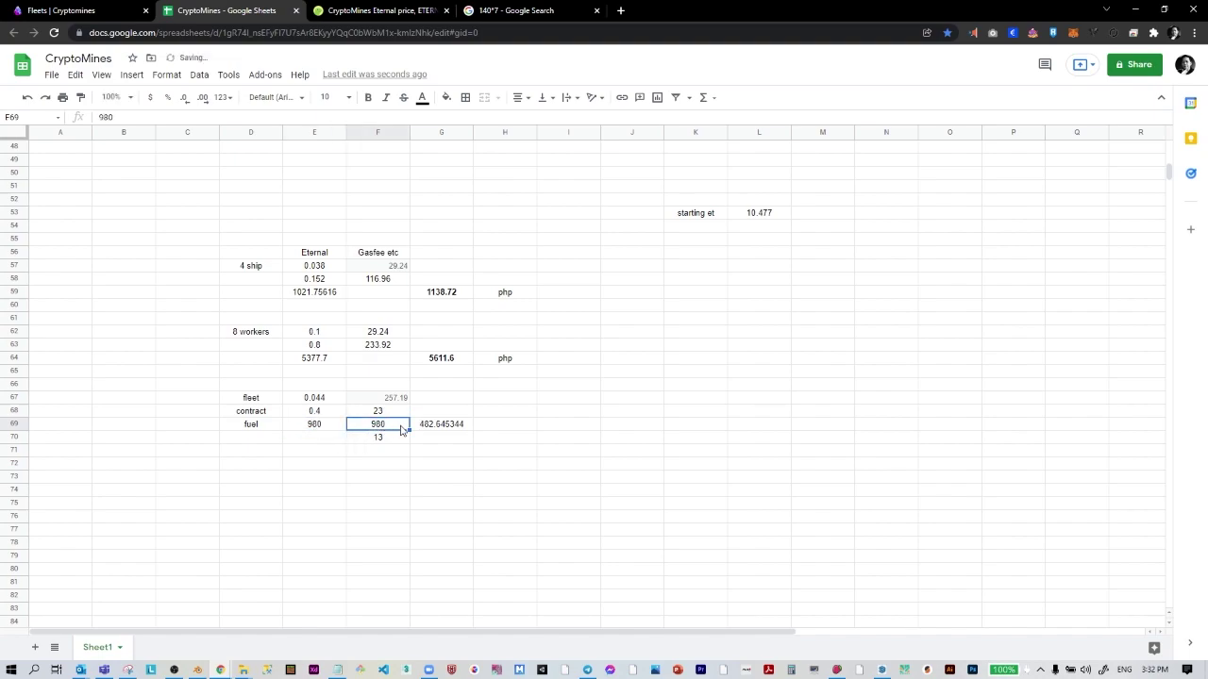
pyautogui.press('Delete')
pyautogui.click(436, 431)
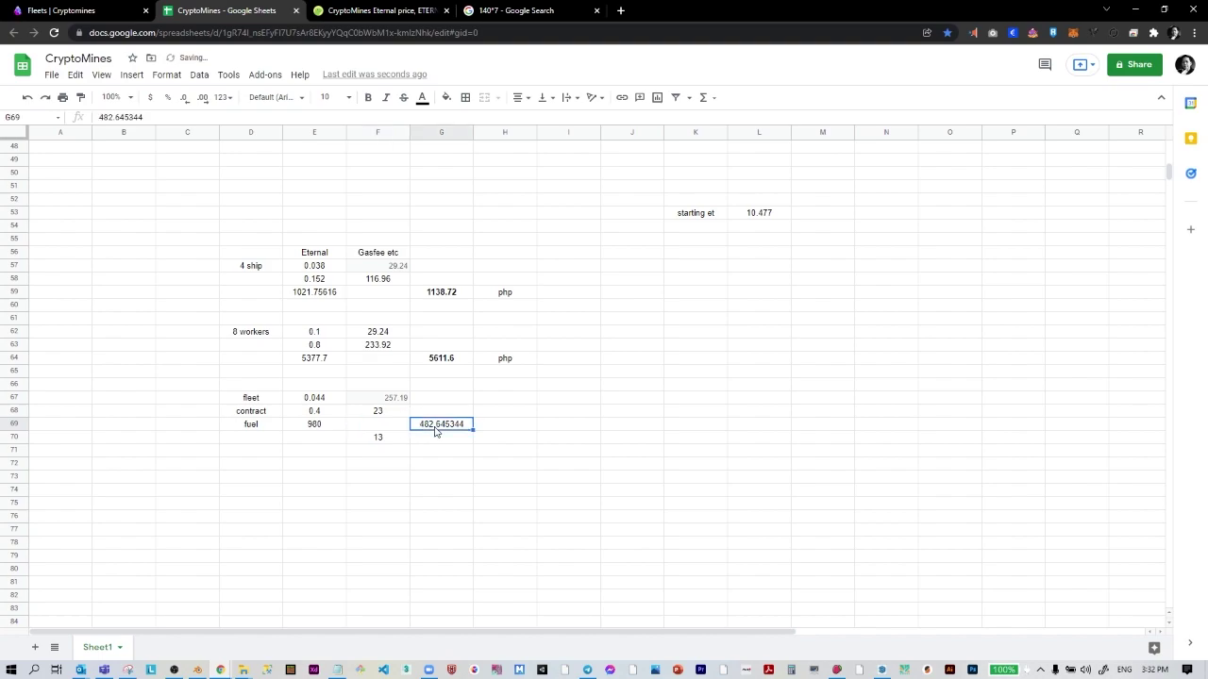
pyautogui.hotkey('ctrl', 'c')
pyautogui.click(379, 427)
pyautogui.hotkey('ctrl', 'v')
pyautogui.click(360, 452)
# - Display the fuel cost in F69 with two decimal places
pyautogui.click(399, 423)
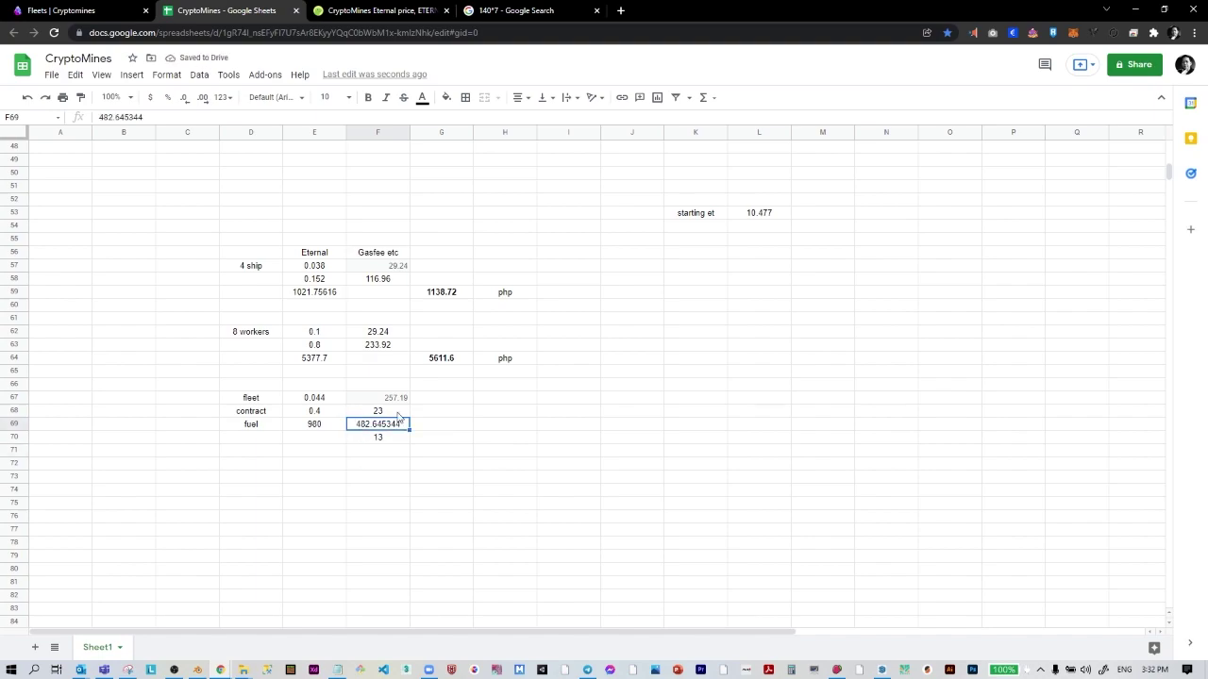
pyautogui.click(185, 98)
pyautogui.click(185, 98)
pyautogui.click(185, 98)
pyautogui.click(185, 98)
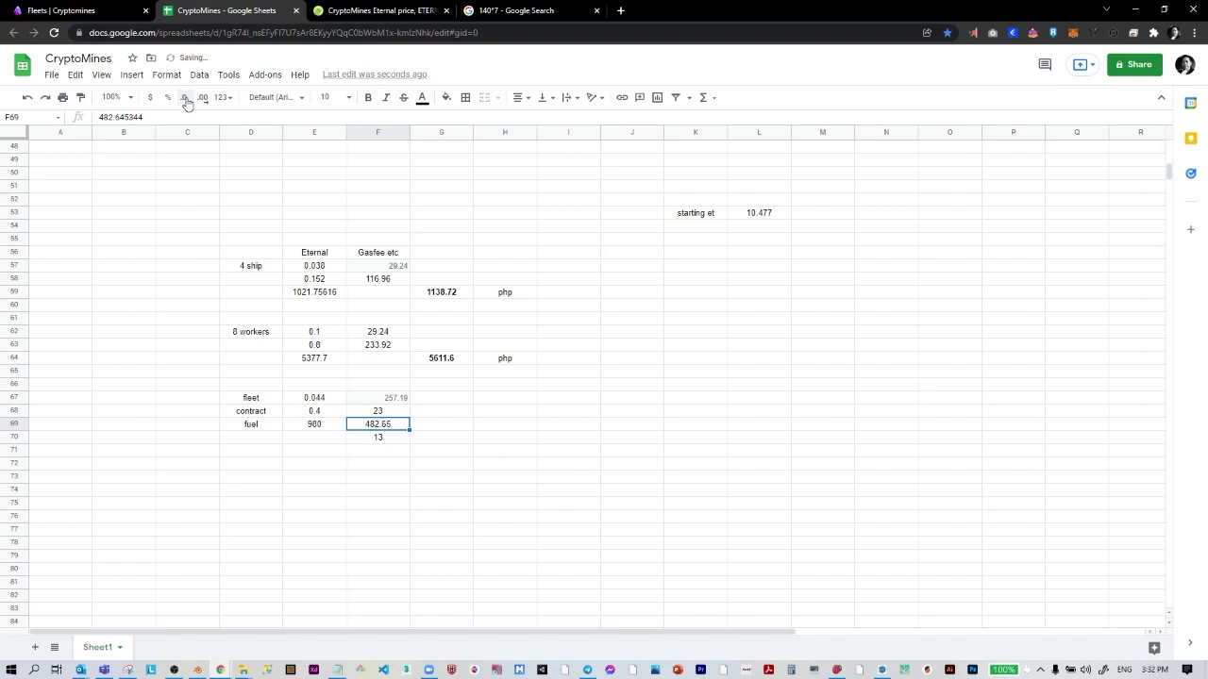
pyautogui.click(433, 453)
# - Total the fleet, contract, fuel and gas fee costs in F71 with the formula =SUM(F67:F70)
pyautogui.click(393, 402)
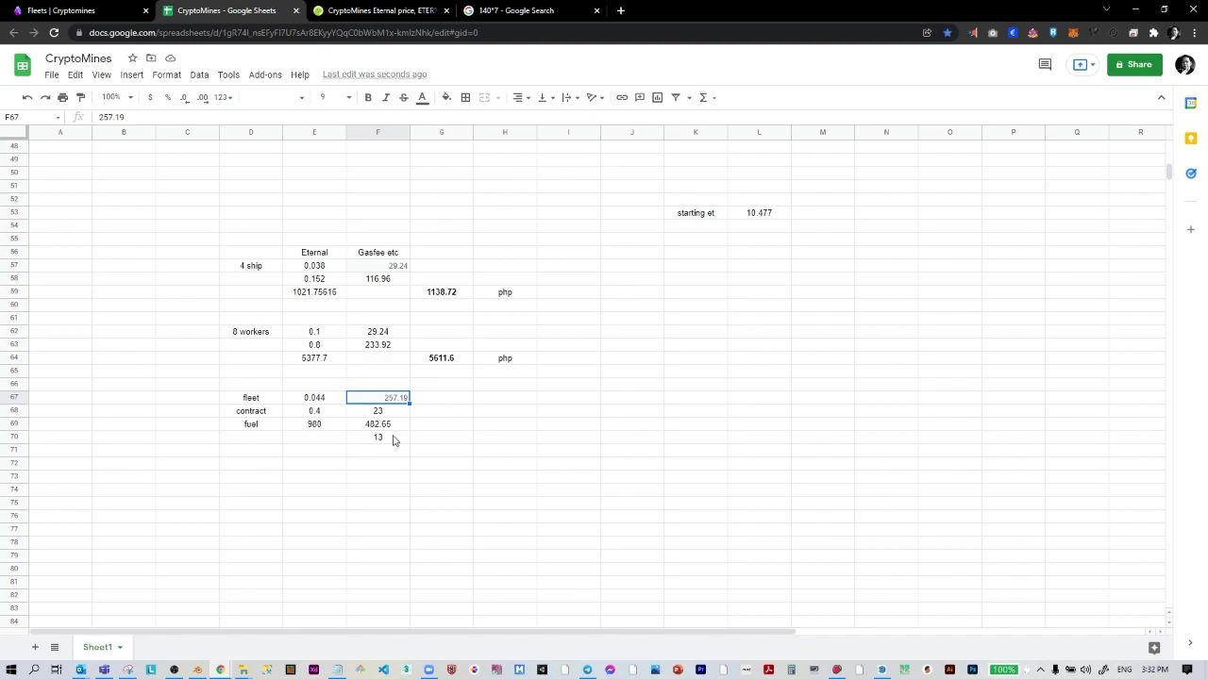
pyautogui.click(396, 451)
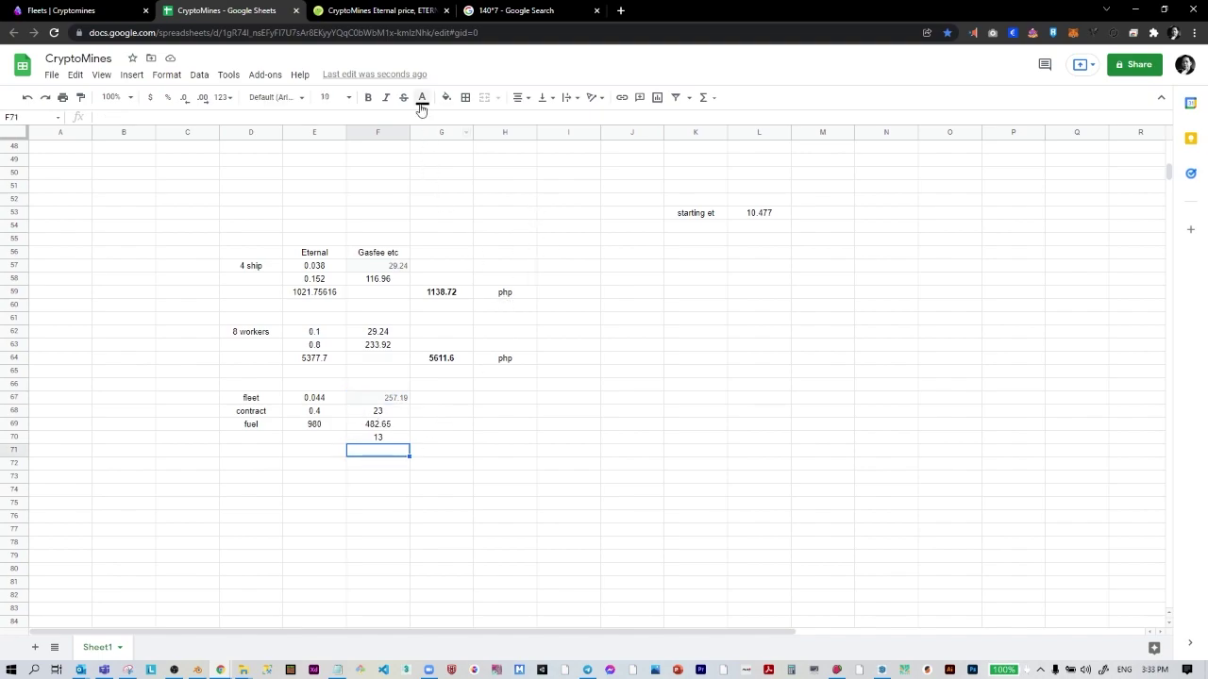
pyautogui.click(703, 98)
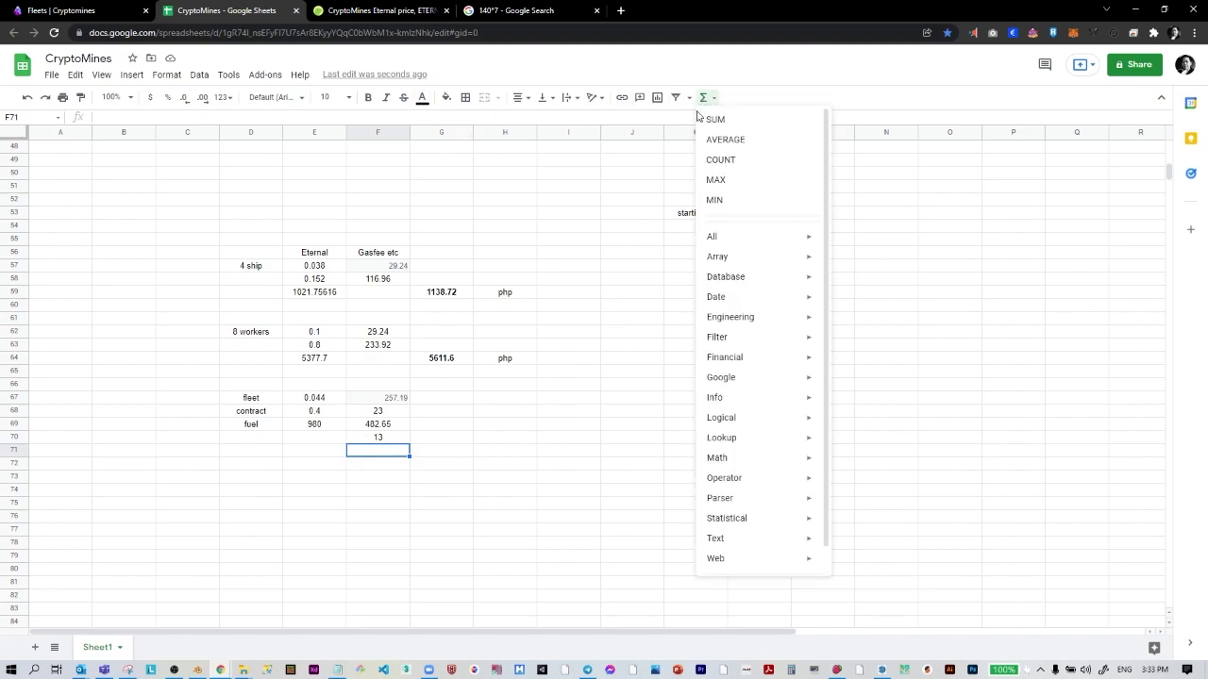
pyautogui.click(720, 121)
pyautogui.moveTo(396, 399); pyautogui.dragTo(405, 442)
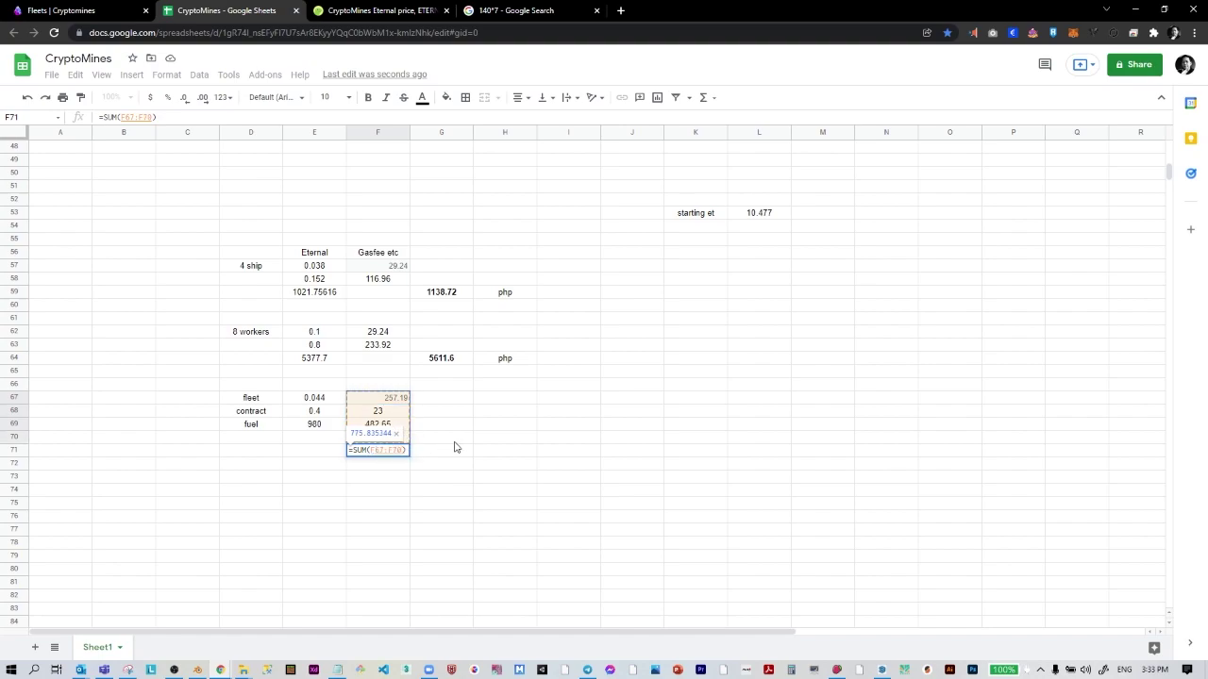
pyautogui.press('Return')
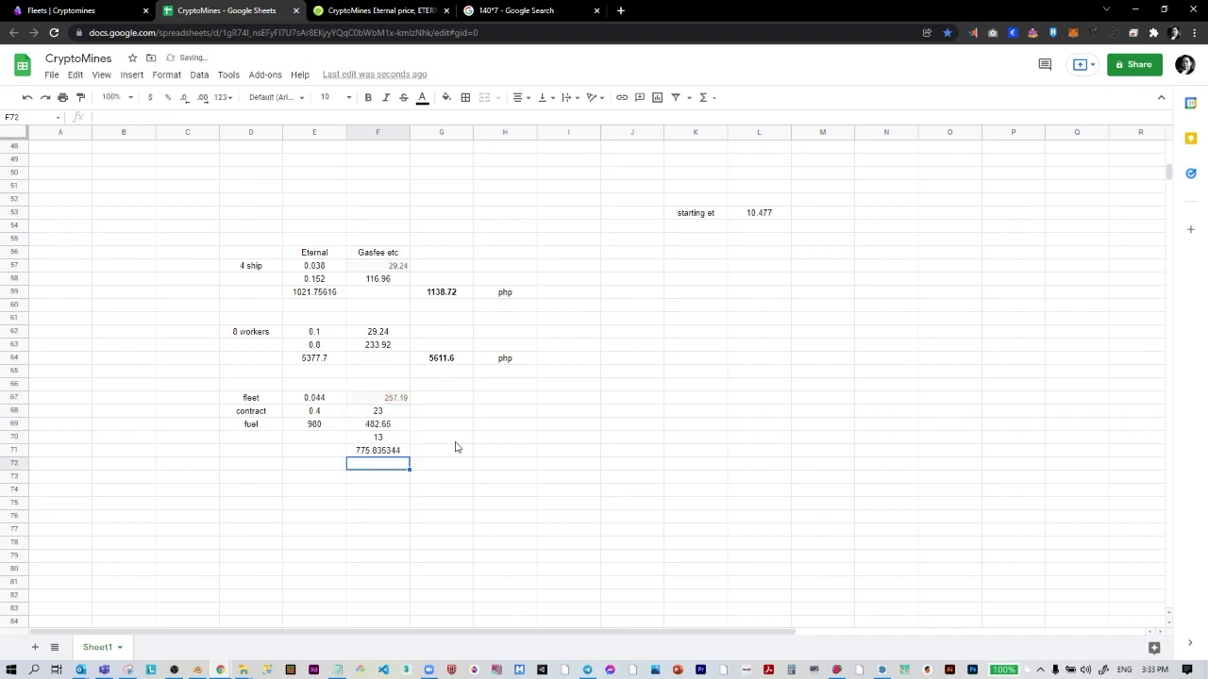
pyautogui.click(395, 452)
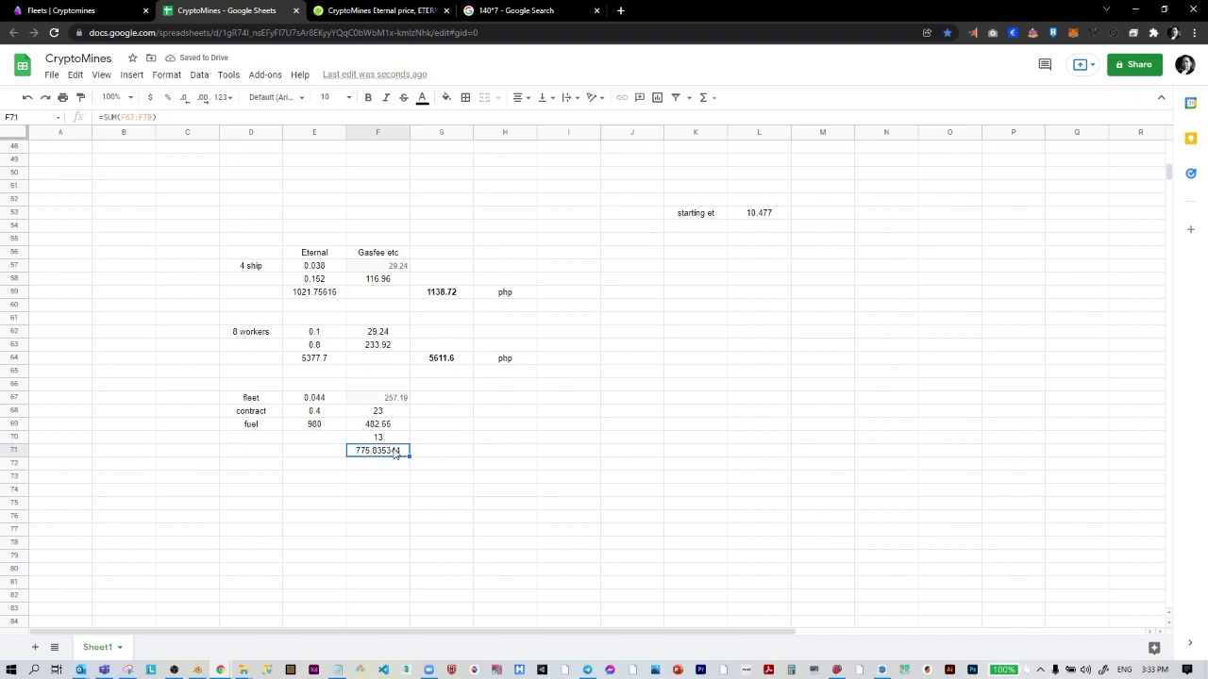
# - Add the fleet and contract Eternal costs in E71 with the formula =E67+E68
pyautogui.click(309, 413)
pyautogui.click(325, 401)
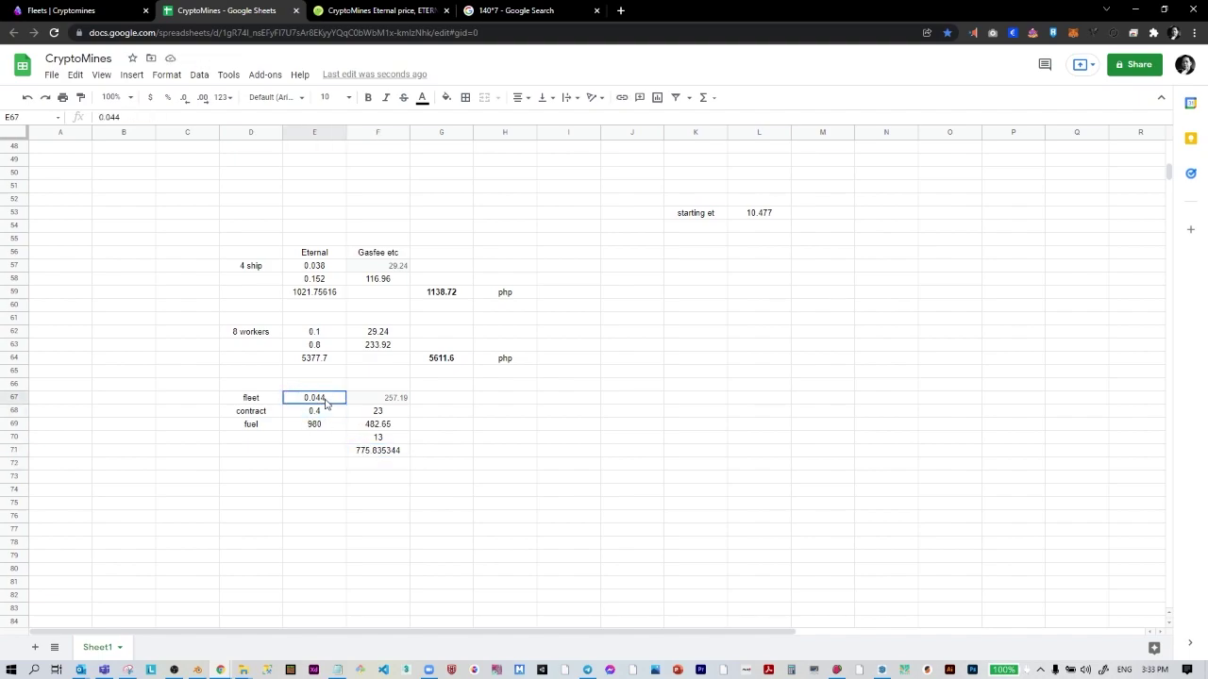
pyautogui.click(327, 416)
pyautogui.click(329, 451)
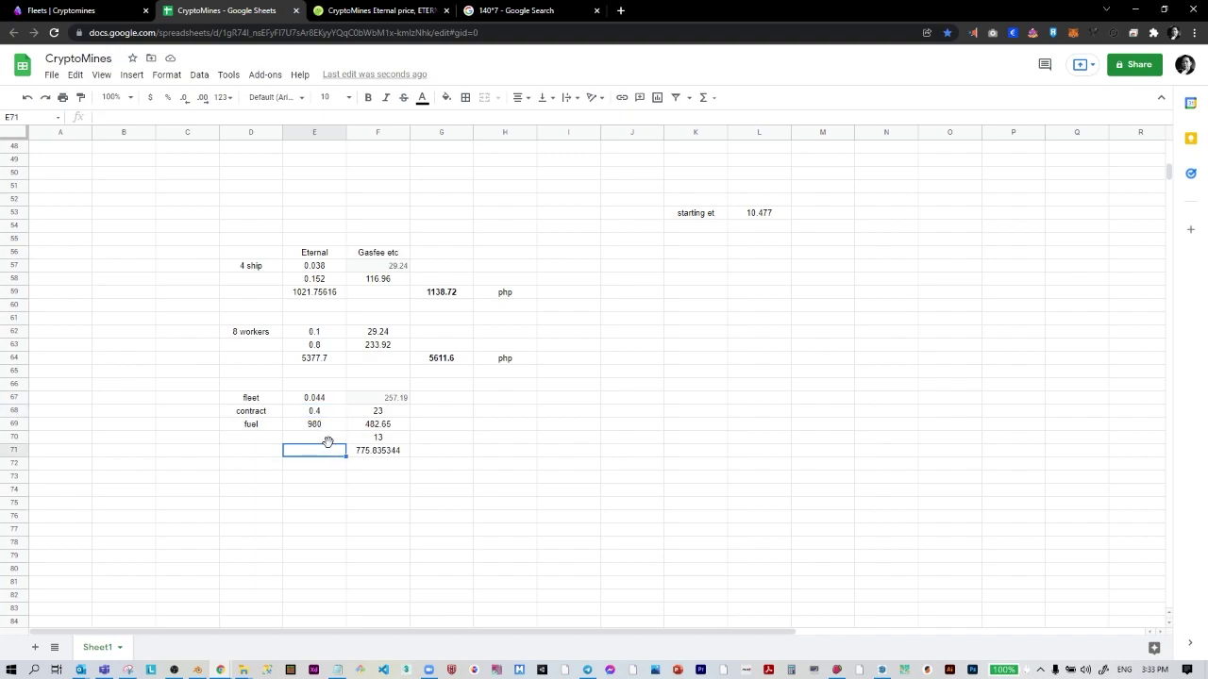
pyautogui.write('=')
pyautogui.click(330, 400)
pyautogui.write('+')
pyautogui.click(325, 413)
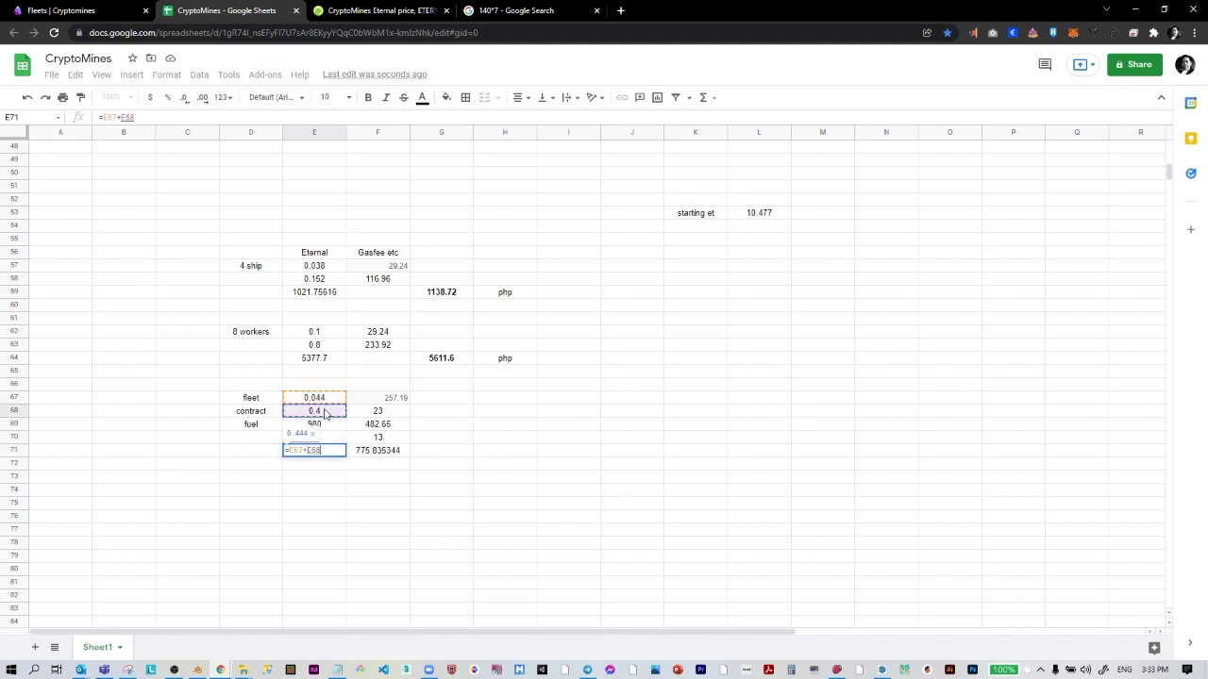
pyautogui.press('Return')
# - Move the Eternal cost formula from E71 up to E70, leaving E71 empty
pyautogui.click(327, 451)
pyautogui.hotkey('ctrl', 'c')
pyautogui.click(319, 438)
pyautogui.hotkey('ctrl', 'v')
pyautogui.click(320, 453)
# - Convert the 0.444 $ETERNAL in E70 to PHP on CoinGecko and record it as 2984.60352 in E71 of the sheet
pyautogui.click(321, 440)
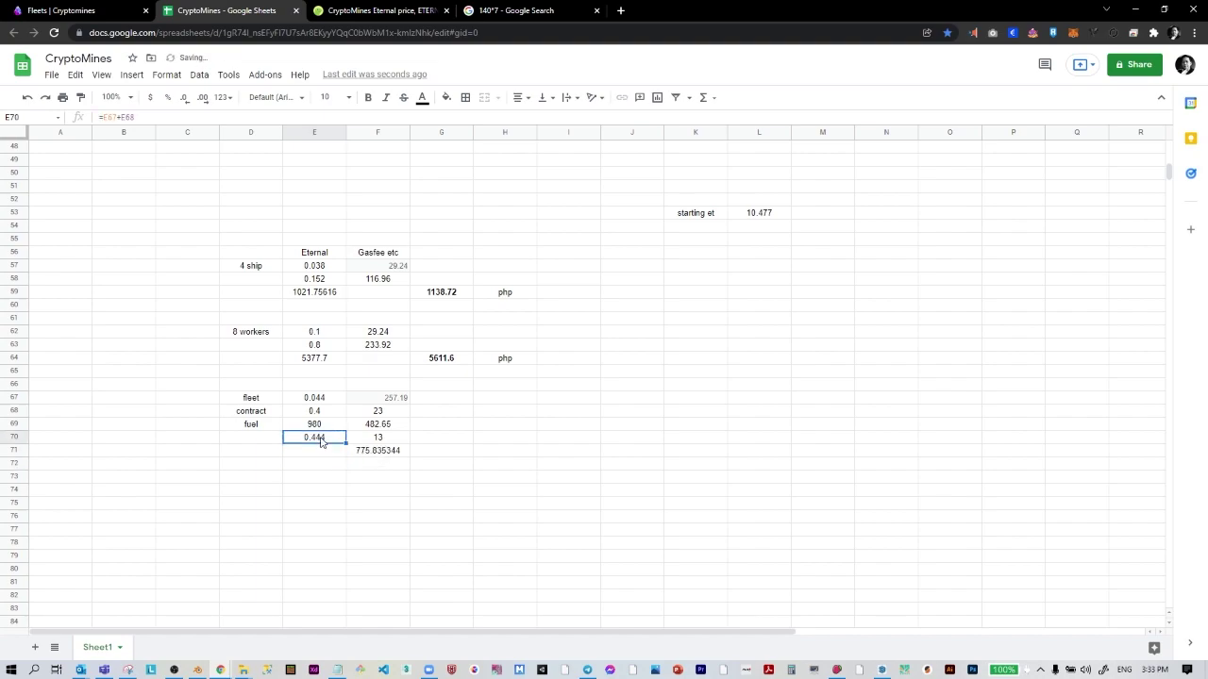
pyautogui.click(373, 10)
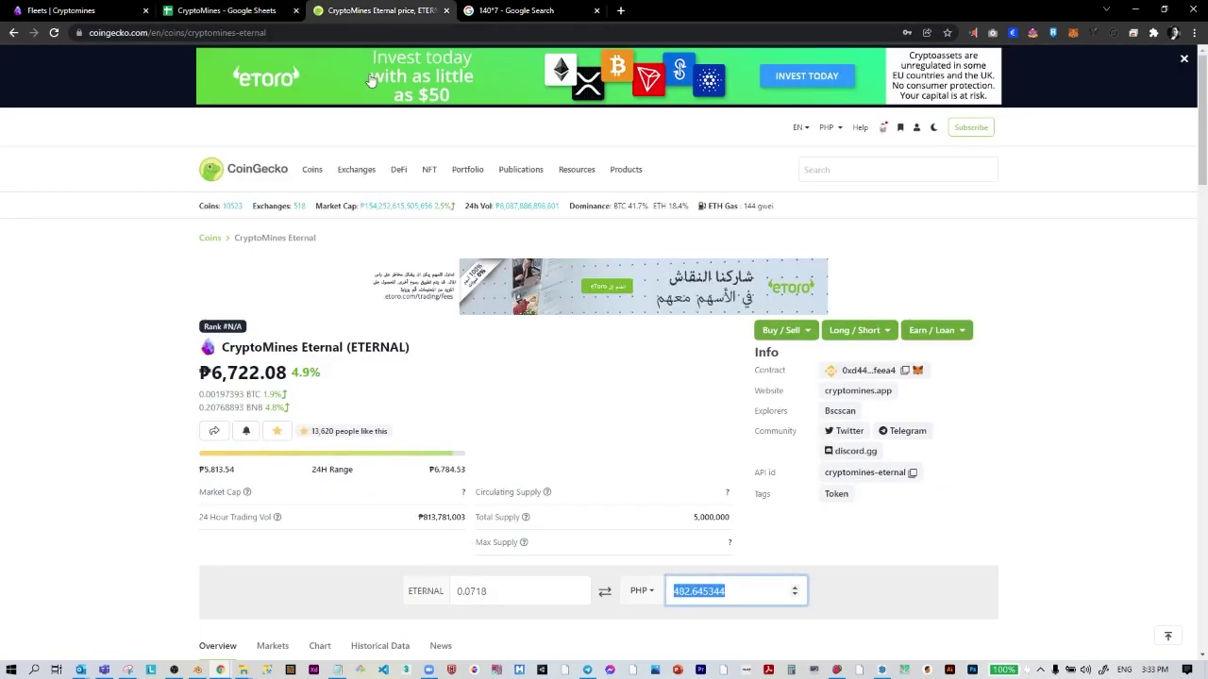
pyautogui.click(531, 588)
pyautogui.doubleClick(532, 589)
pyautogui.hotkey('ctrl', 'v')
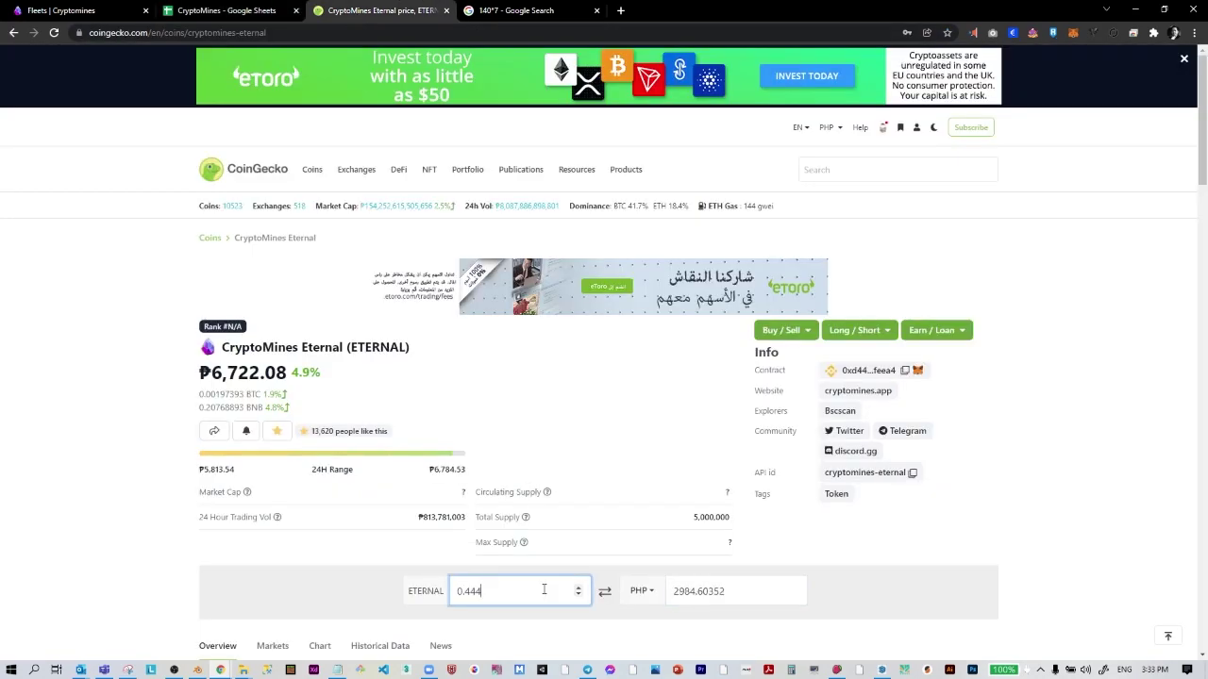
pyautogui.doubleClick(711, 592)
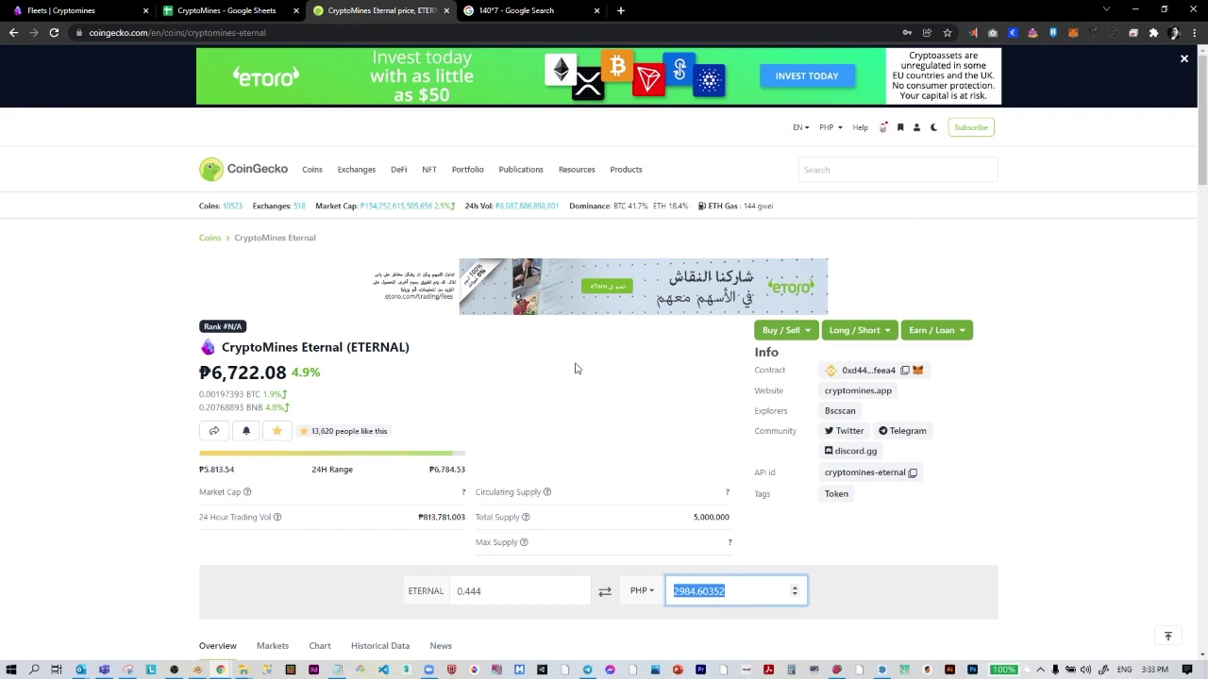
pyautogui.click(235, 12)
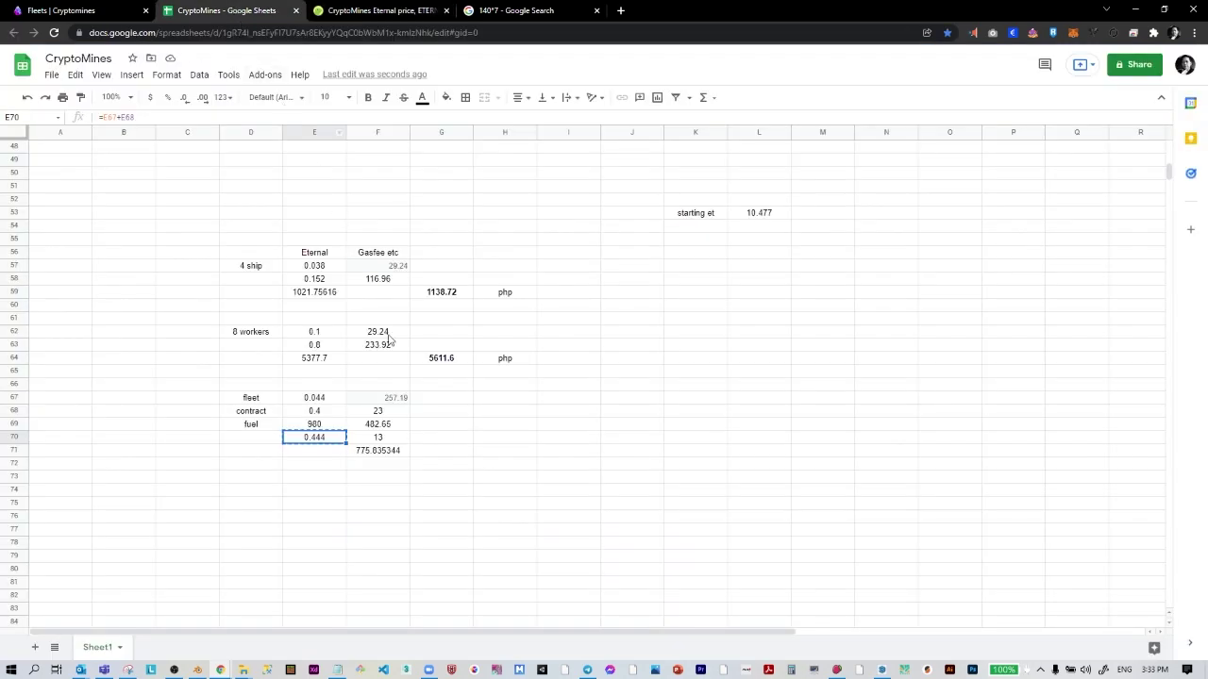
pyautogui.click(321, 452)
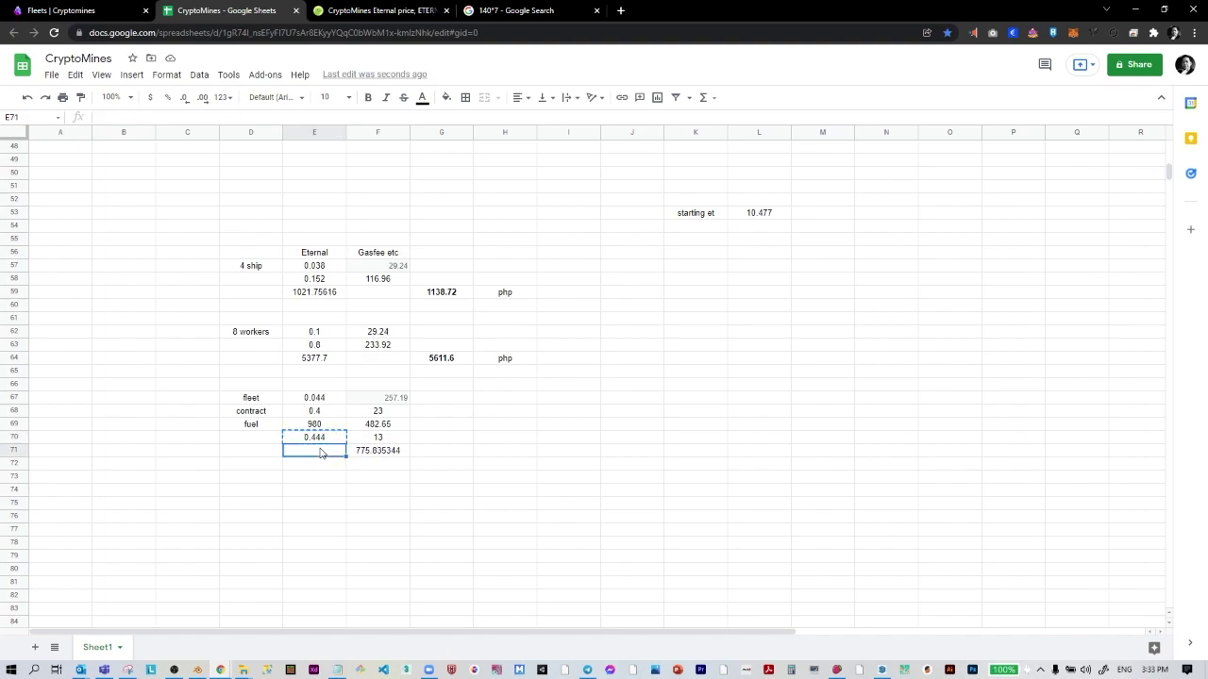
pyautogui.hotkey('ctrl', 'v')
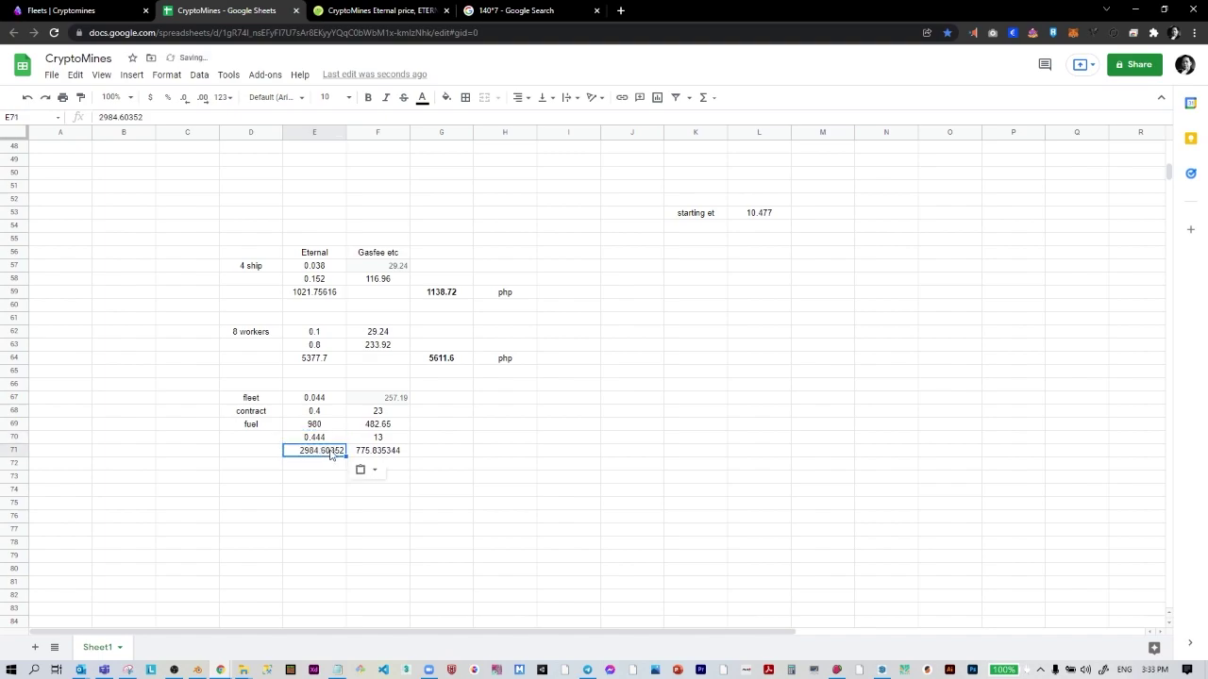
# - Display the converted PHP amount in E71 with two decimal places
pyautogui.click(189, 100)
pyautogui.click(189, 100)
pyautogui.click(189, 100)
pyautogui.click(358, 492)
pyautogui.click(322, 453)
# - Calculate the combined fleet, contract and fuel cost in G71 with the formula =E71+F71
pyautogui.click(437, 457)
pyautogui.write('=')
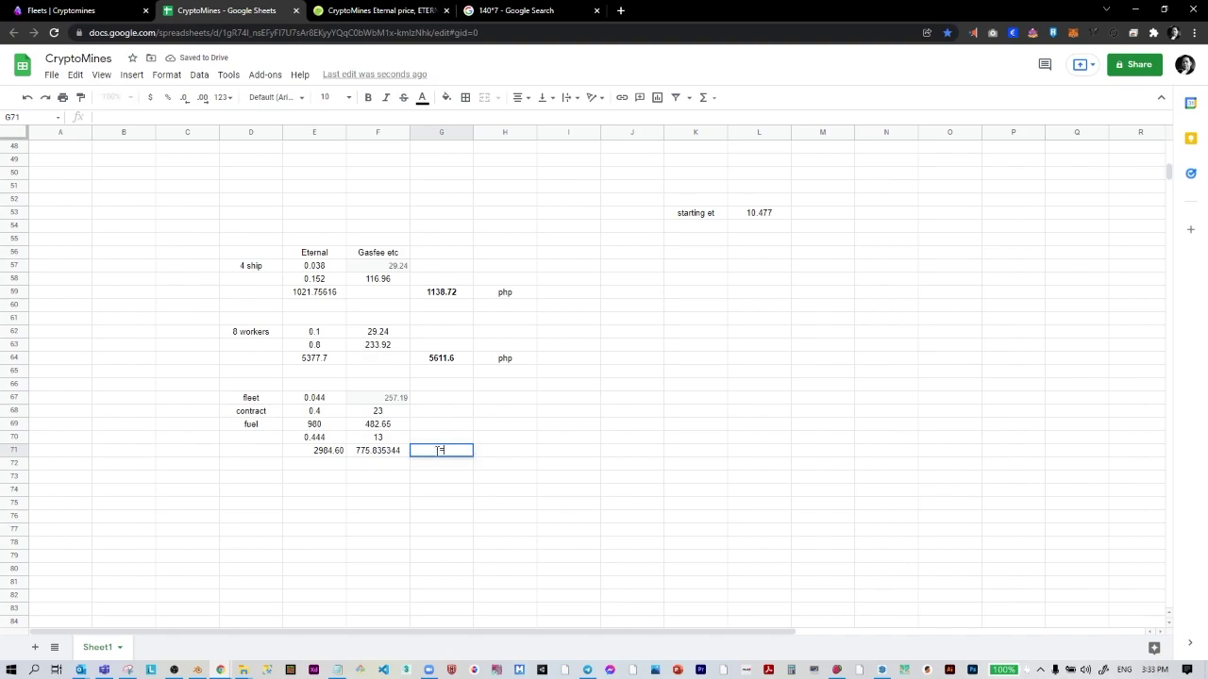
pyautogui.click(326, 453)
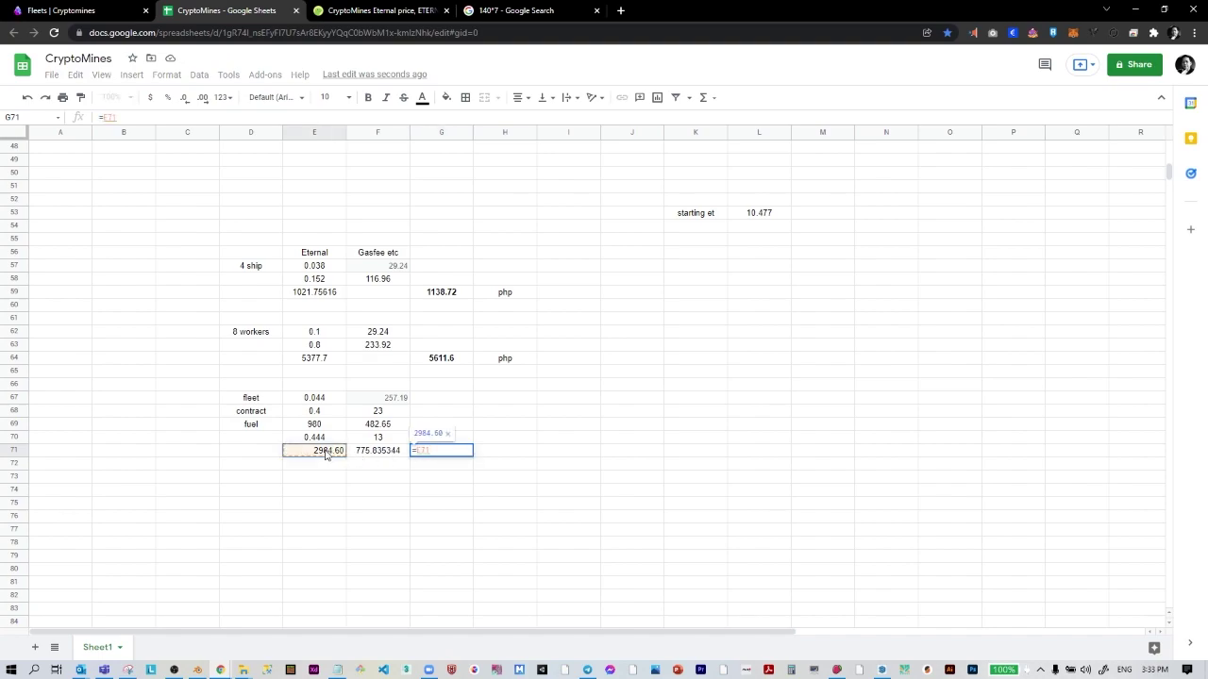
pyautogui.write('+')
pyautogui.click(379, 454)
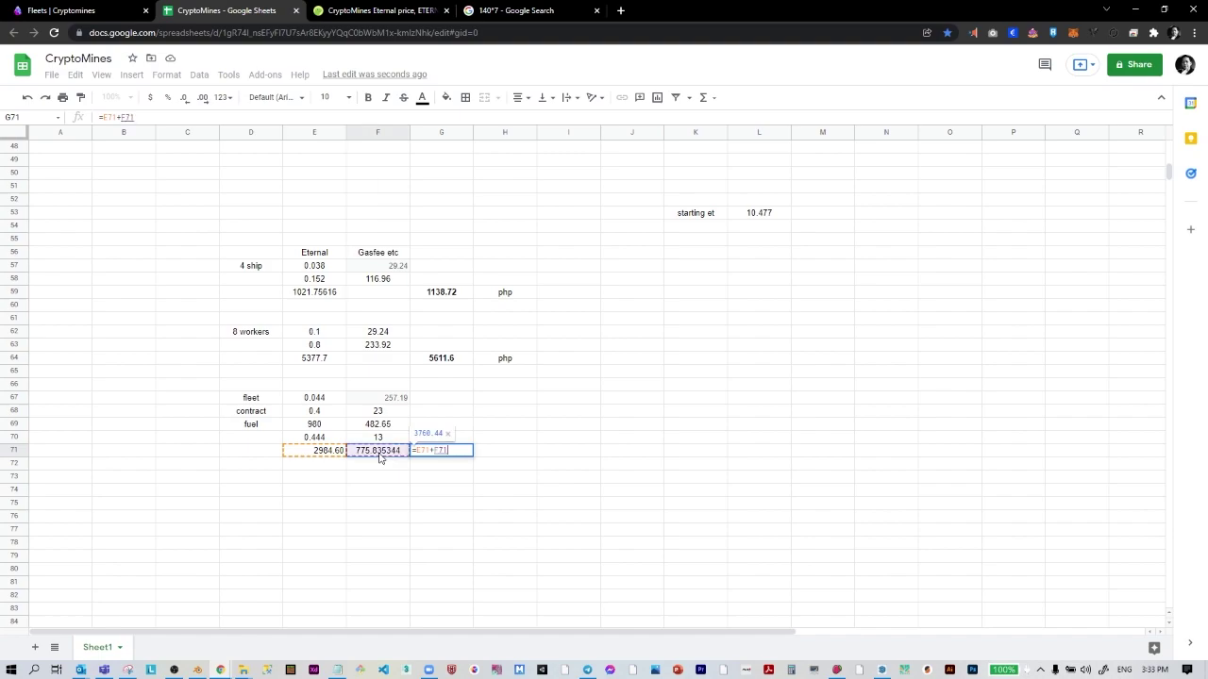
pyautogui.press('Return')
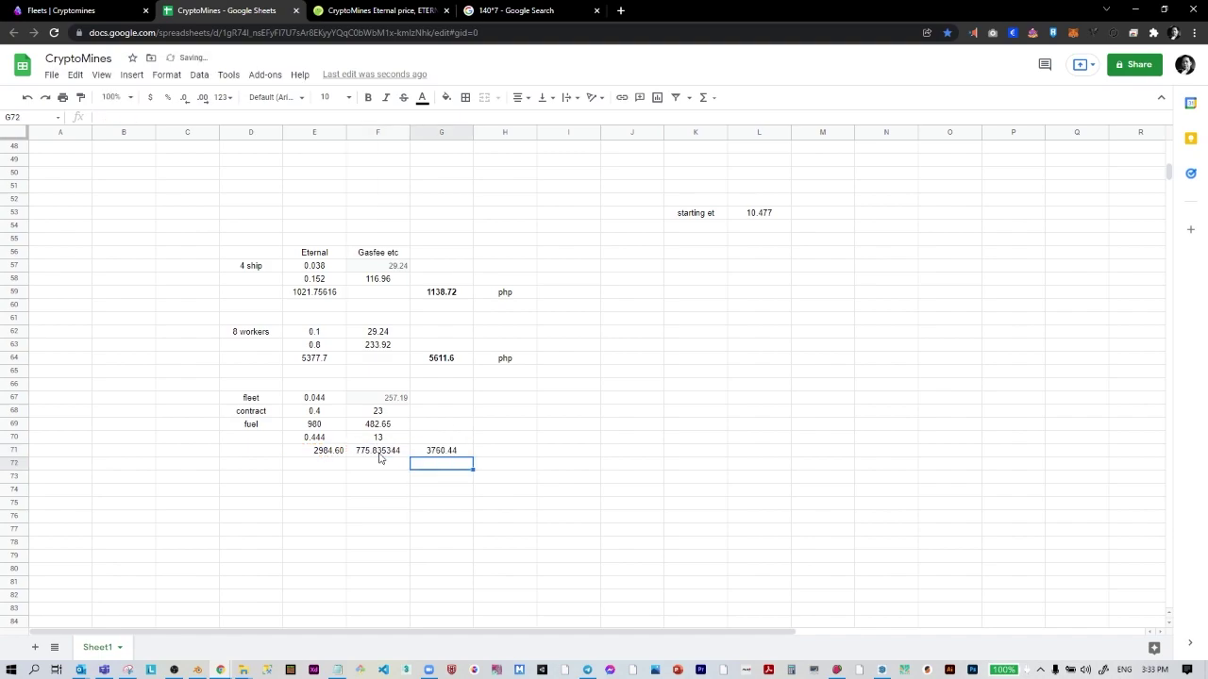
# - Make the total in G71 bold and label it "php" in H71
pyautogui.click(423, 455)
pyautogui.hotkey('ctrl', 'b')
pyautogui.click(514, 453)
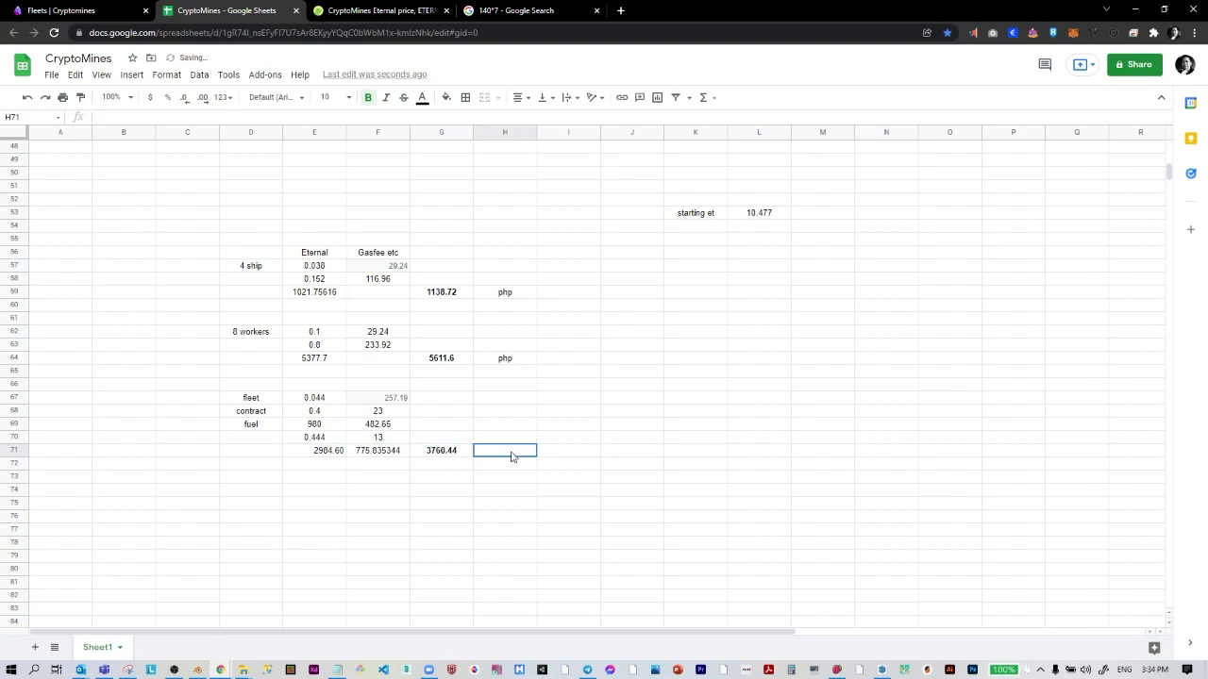
pyautogui.write('php')
pyautogui.press('Return')
pyautogui.click(453, 454)
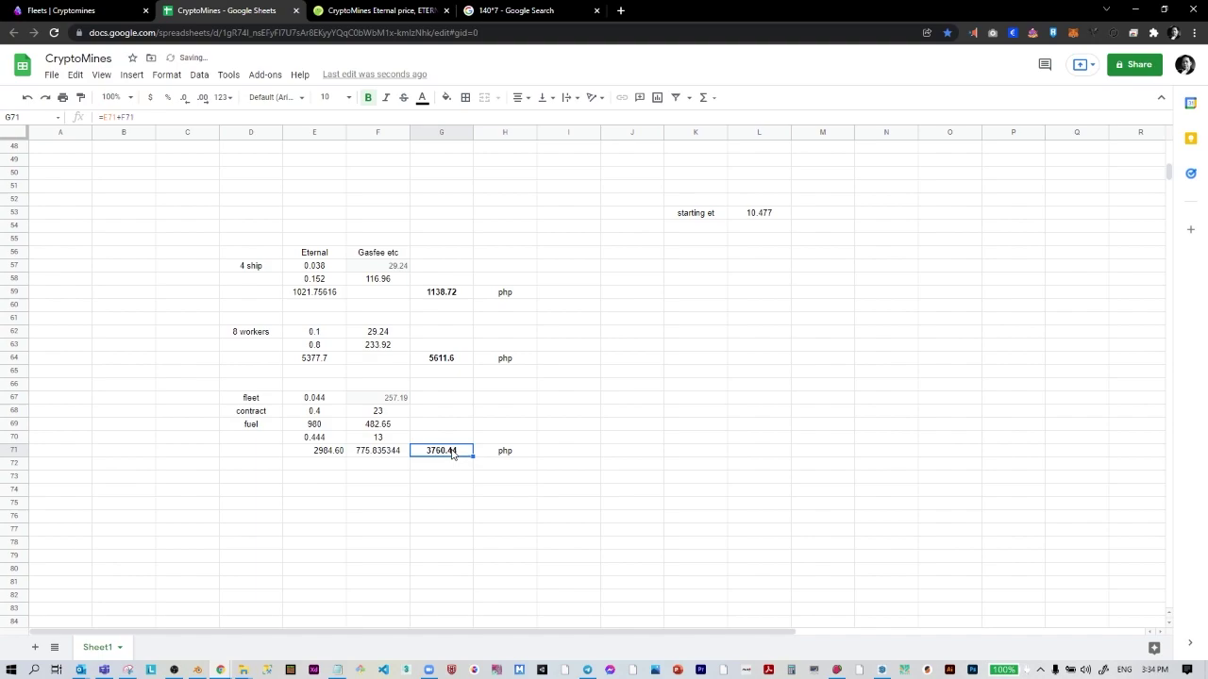
# - Calculate the grand total of all section costs in G73 with the formula =G71+G64+G59
pyautogui.click(453, 482)
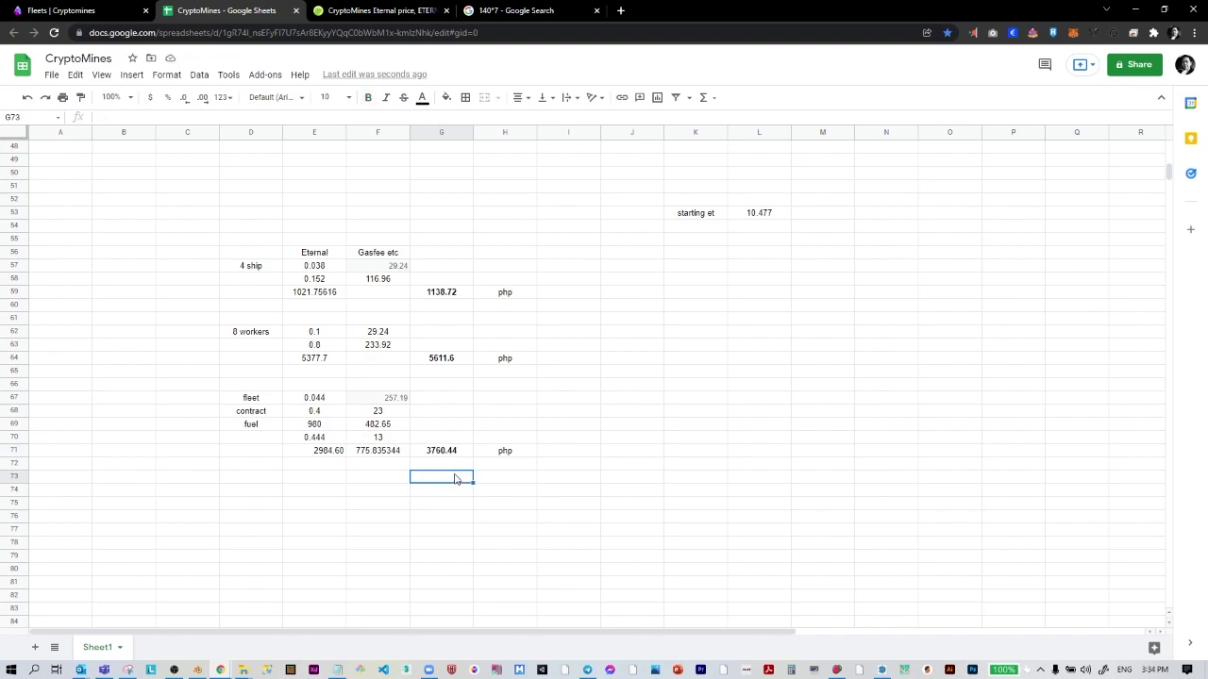
pyautogui.write('=')
pyautogui.click(448, 454)
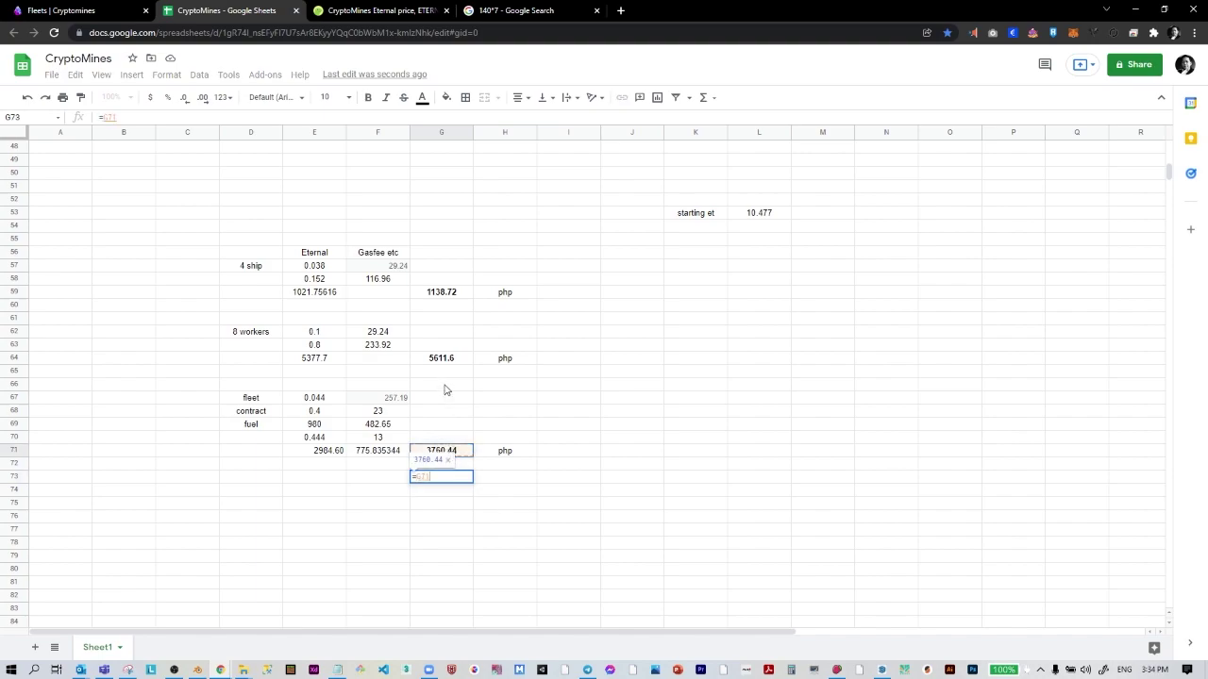
pyautogui.write('+')
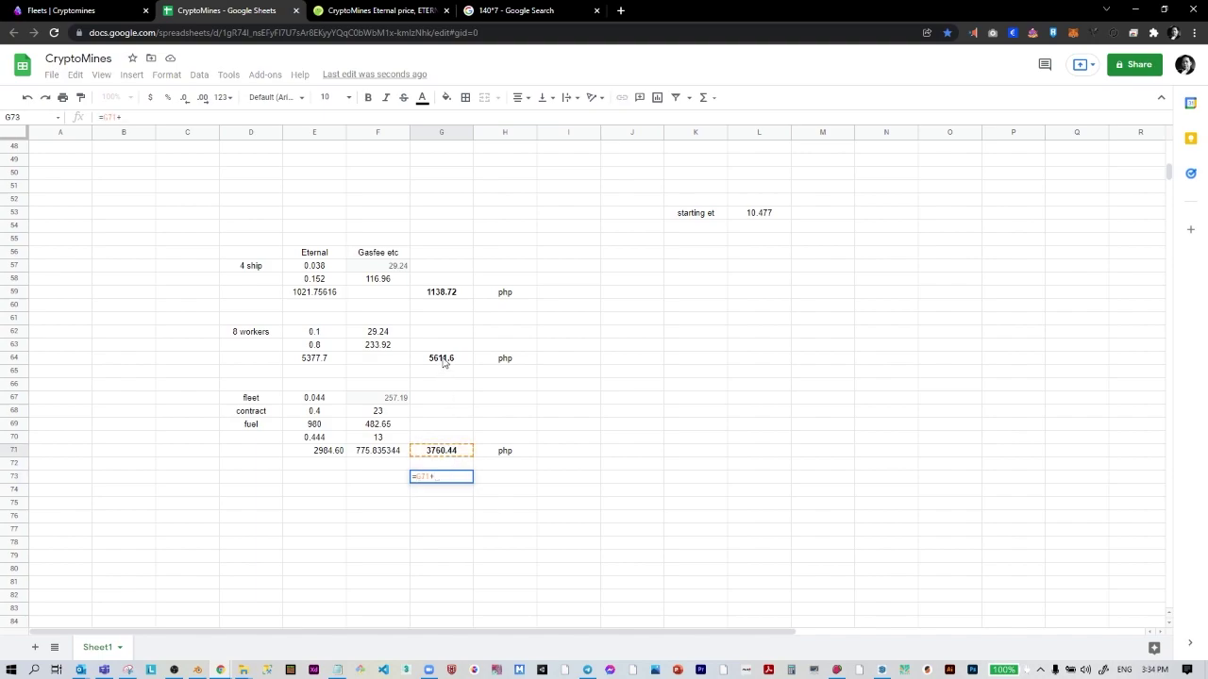
pyautogui.click(444, 362)
pyautogui.write('+')
pyautogui.click(443, 294)
pyautogui.write('+')
pyautogui.press('BackSpace')
pyautogui.press('Return')
# - Make the grand total in G73 bold and label it "php" in H73
pyautogui.click(446, 478)
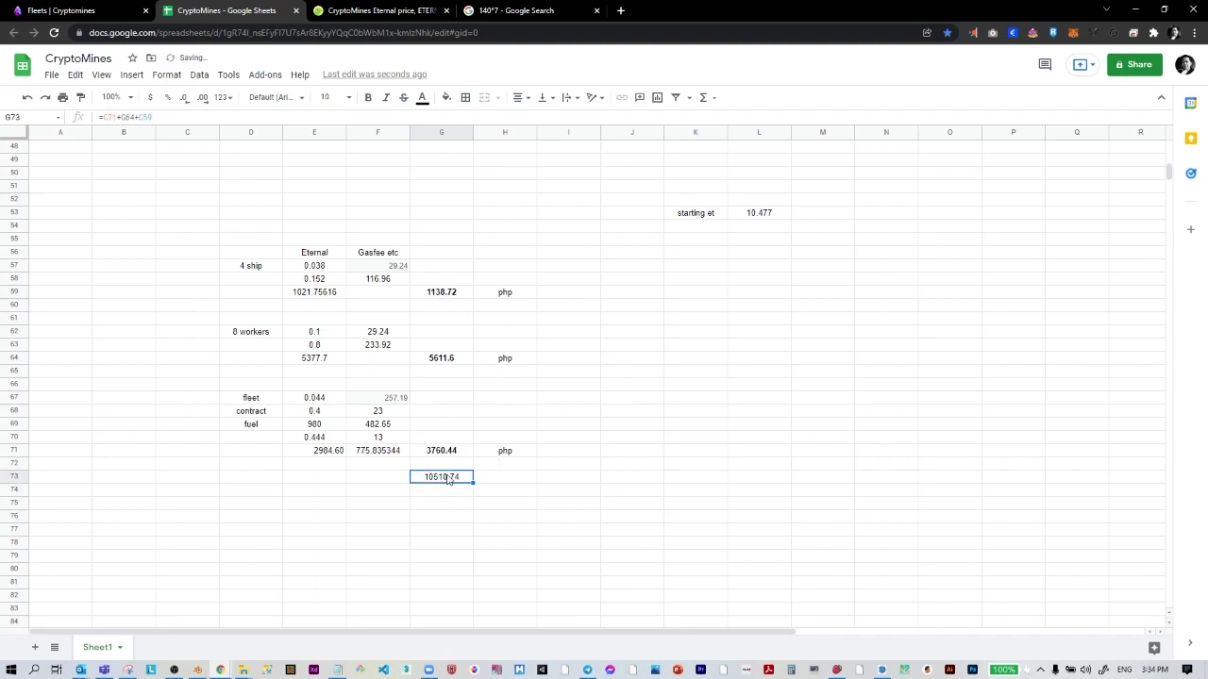
pyautogui.click(368, 98)
pyautogui.click(487, 479)
pyautogui.write('php')
pyautogui.click(452, 493)
pyautogui.click(455, 478)
# - Add the heading "600MP" in F53 above the cost breakdown
pyautogui.click(384, 218)
pyautogui.write('8')
pyautogui.write('00MP')
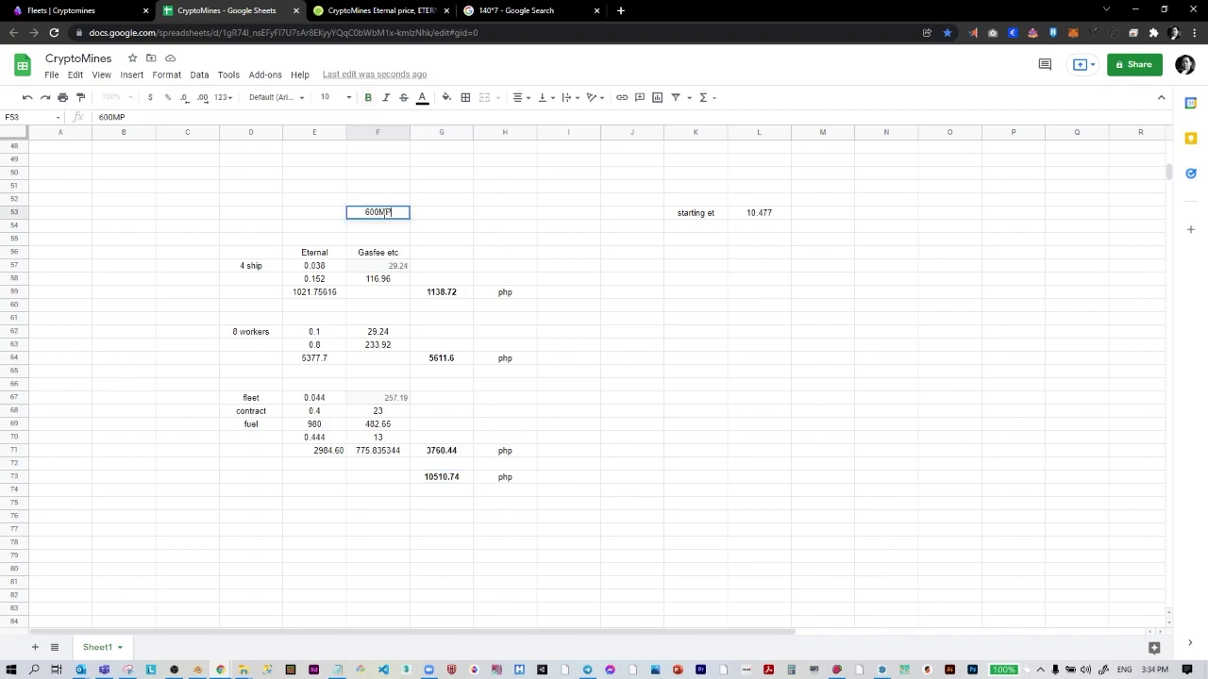
pyautogui.press('Tab')
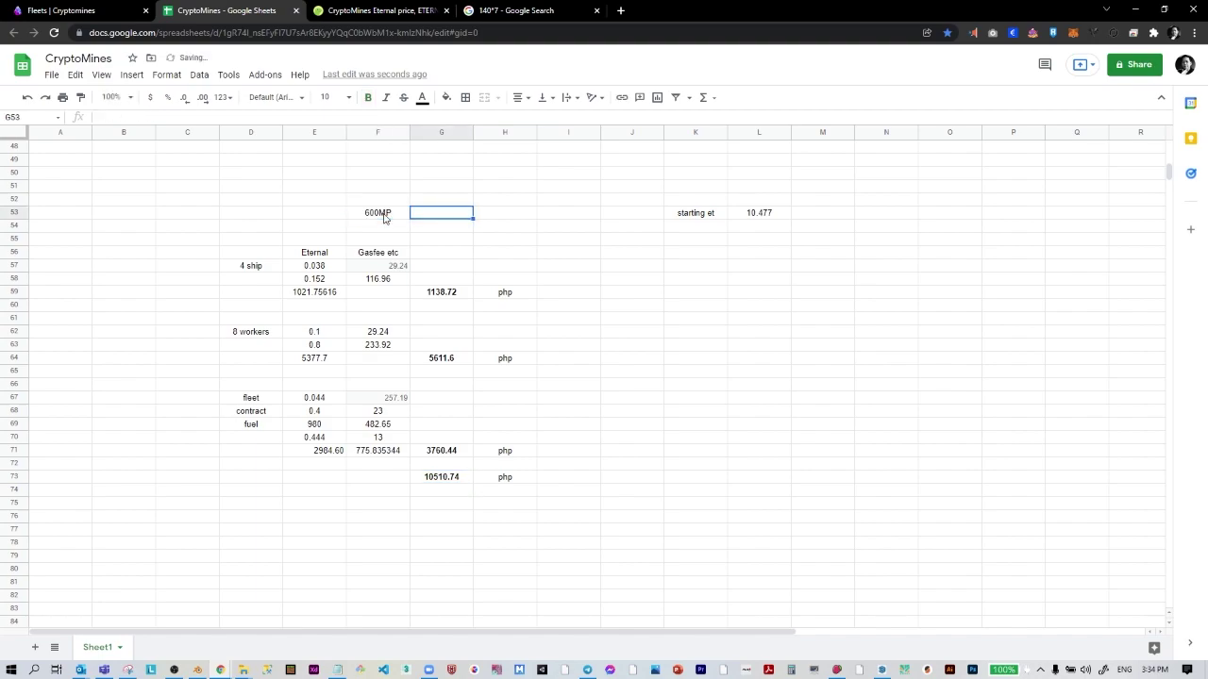
# - Switch to CryptoMines, check the Obra600mp fleet's fuel and contract, and open the Expeditions page
pyautogui.click(112, 12)
pyautogui.moveTo(399, 485)
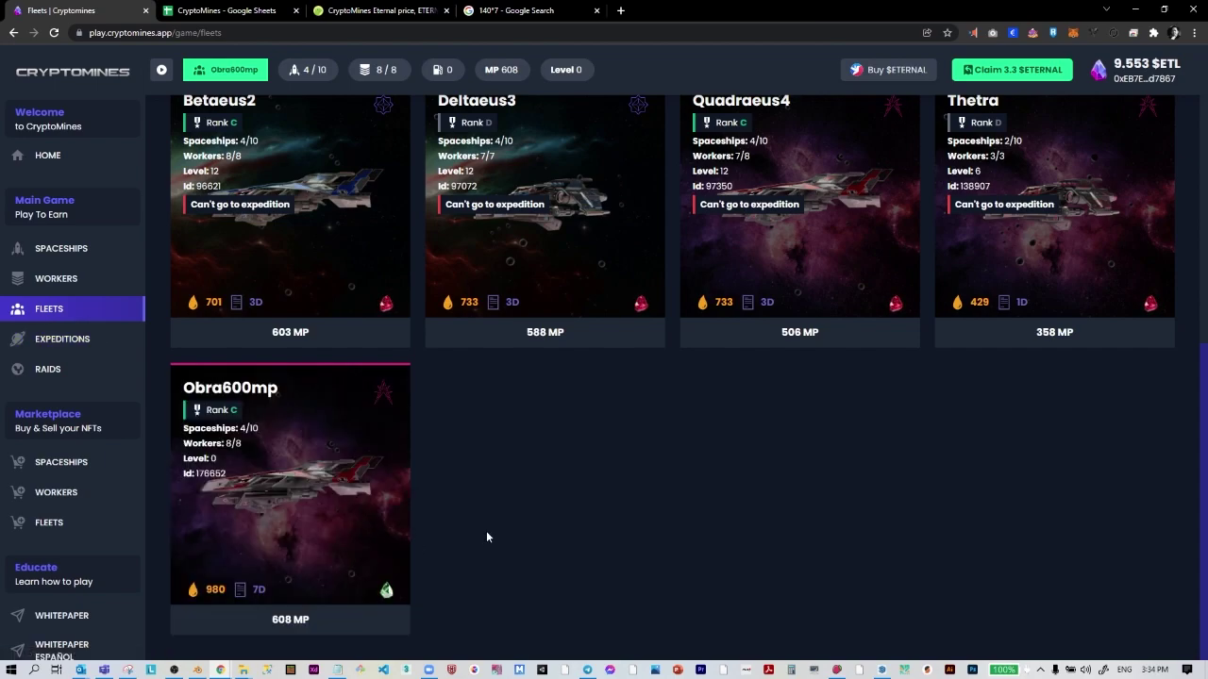
pyautogui.moveTo(295, 570)
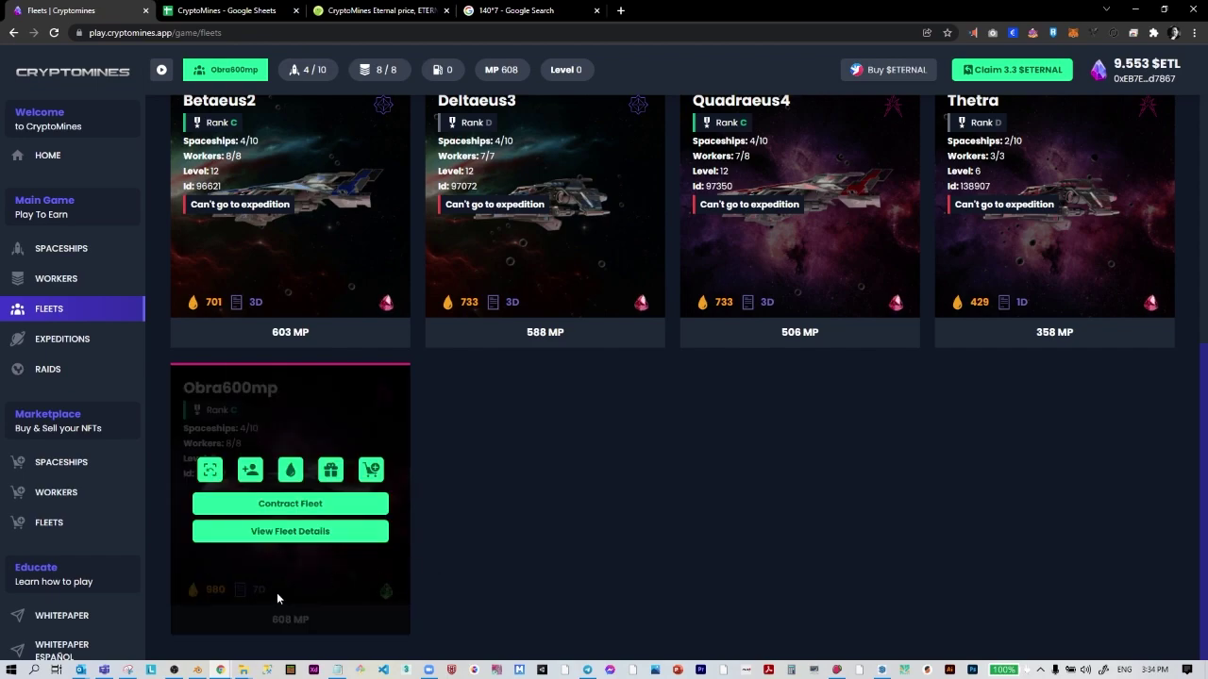
pyautogui.click(85, 344)
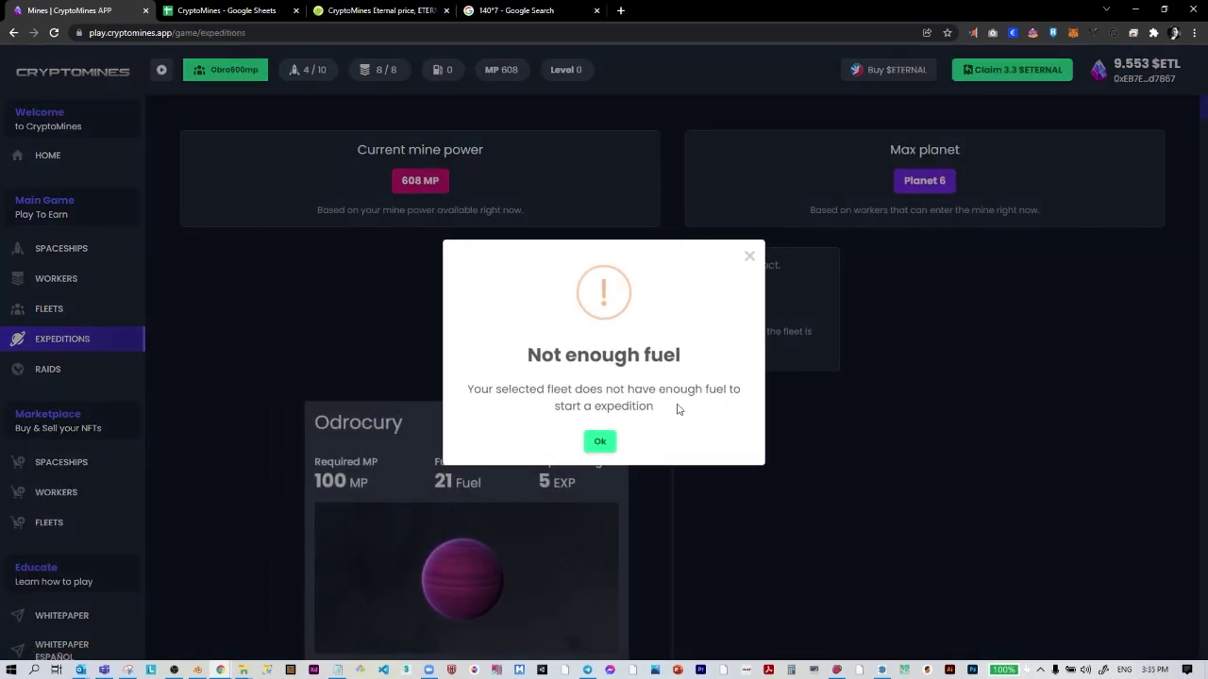
# - Dismiss the fuel warning and reselect Obra600mp as the active fleet for expeditions
pyautogui.click(600, 441)
pyautogui.click(249, 73)
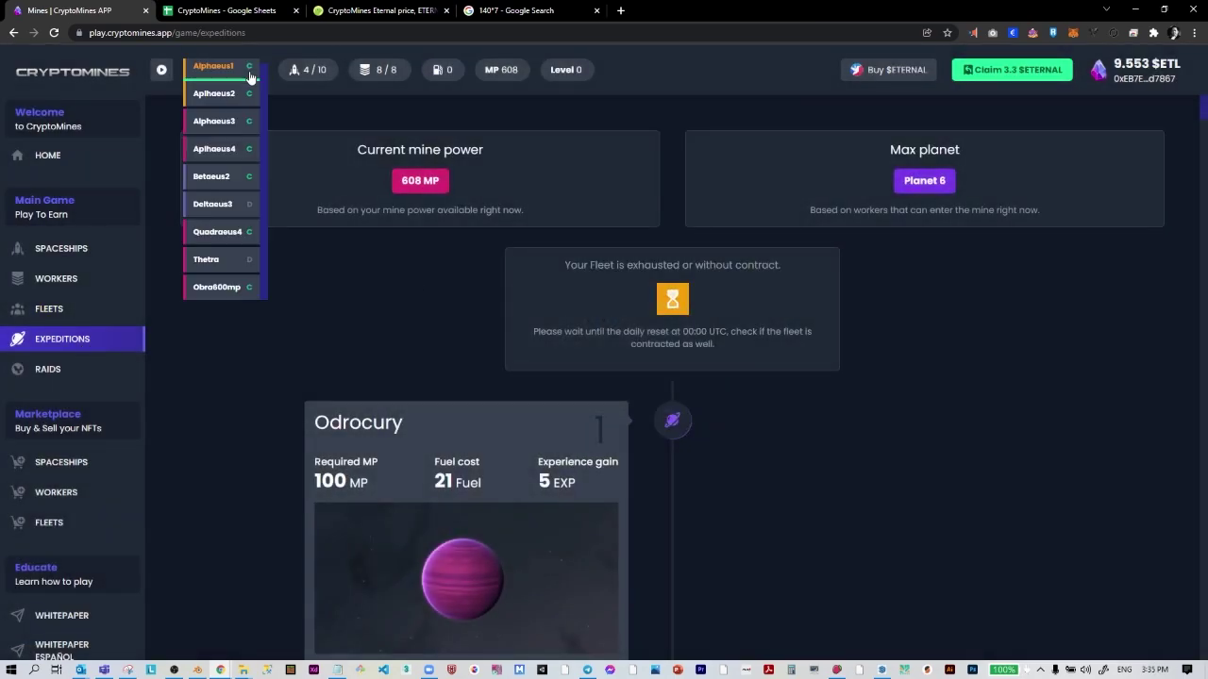
pyautogui.click(253, 185)
pyautogui.click(217, 287)
# - Browse the planets available to the fleet and examine Gemia's required MP, success chance and ETL reward
pyautogui.scroll(-10, 321, 327)
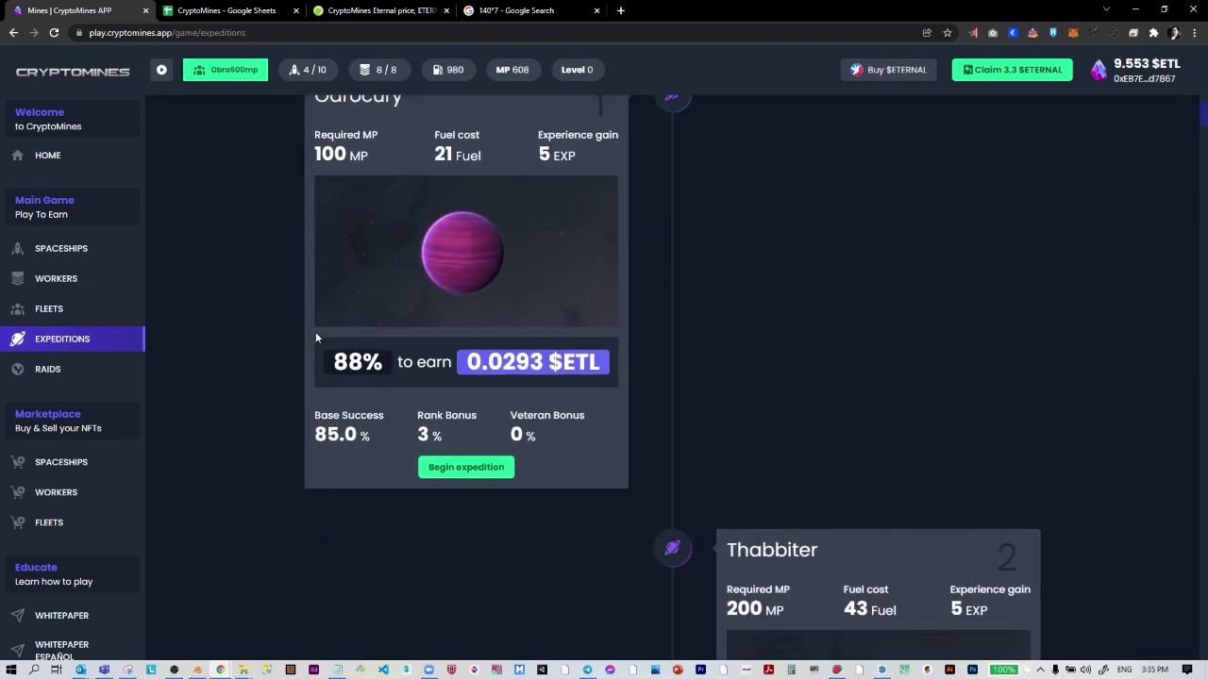
pyautogui.scroll(-10, 316, 337)
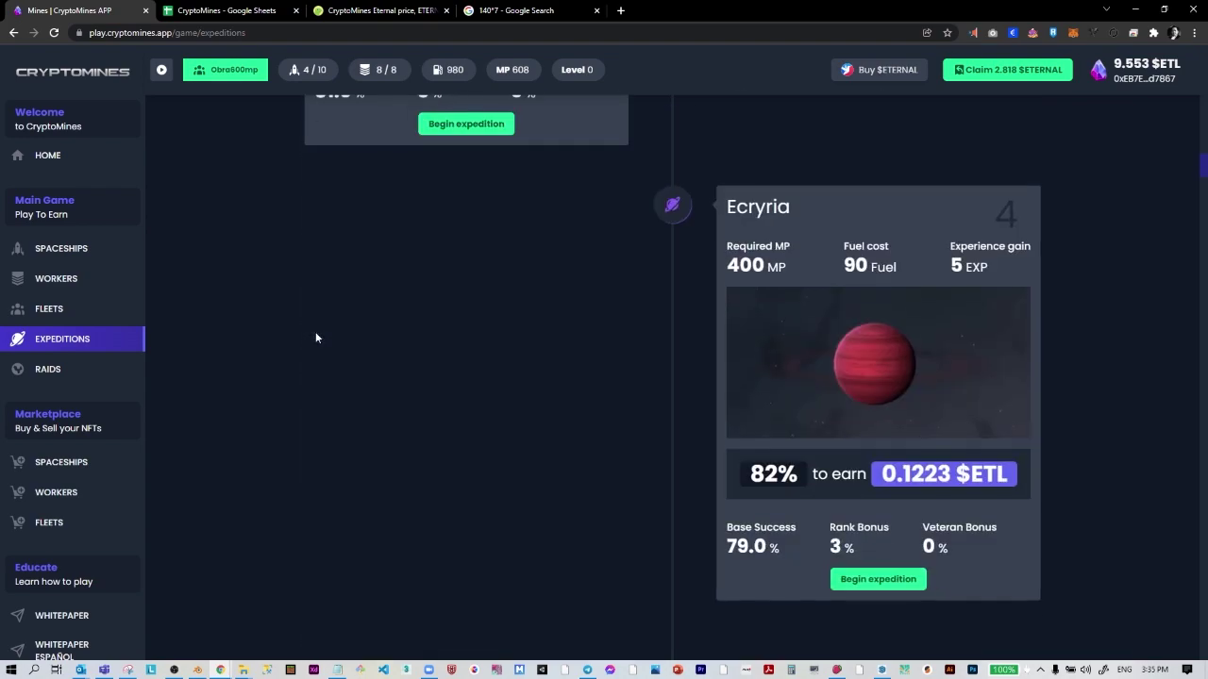
pyautogui.scroll(-9, 316, 337)
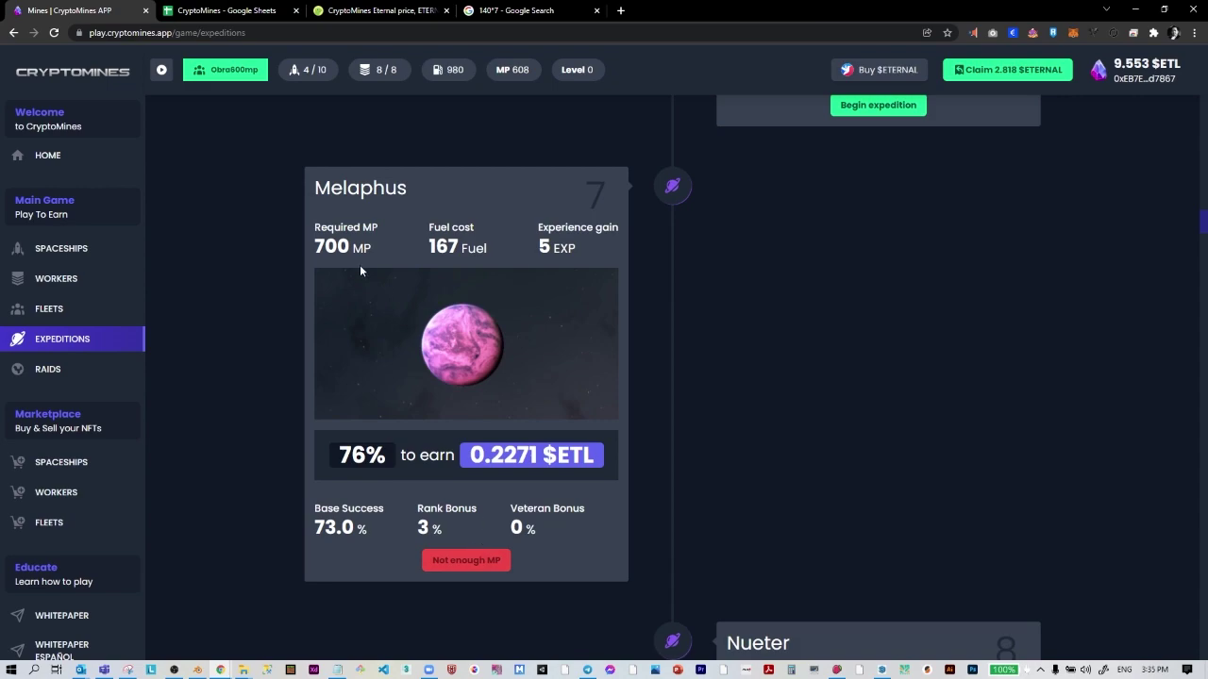
pyautogui.scroll(5, 756, 322)
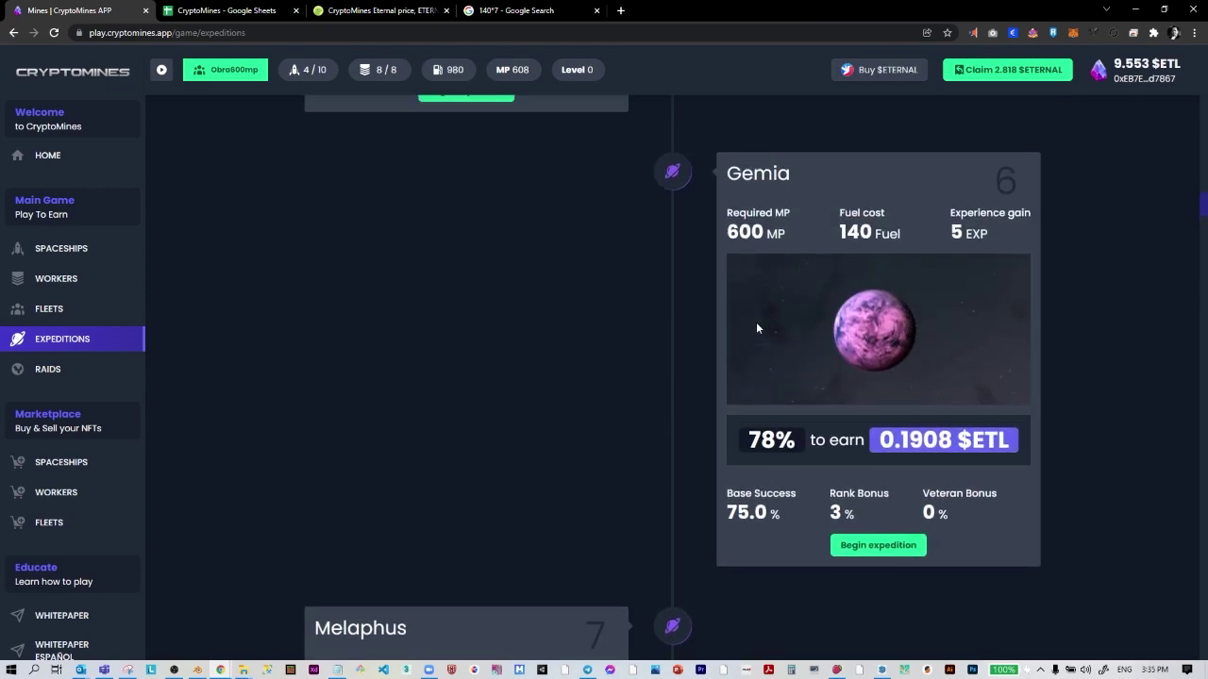
pyautogui.doubleClick(747, 231)
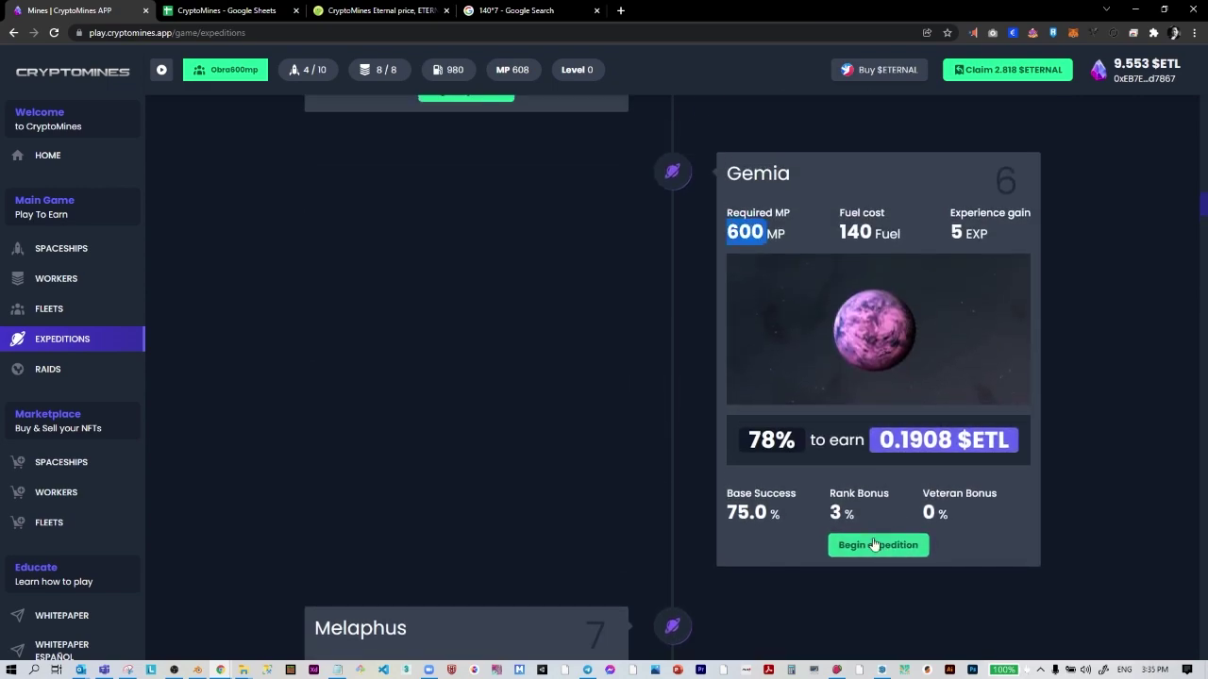
pyautogui.moveTo(798, 441); pyautogui.dragTo(747, 441)
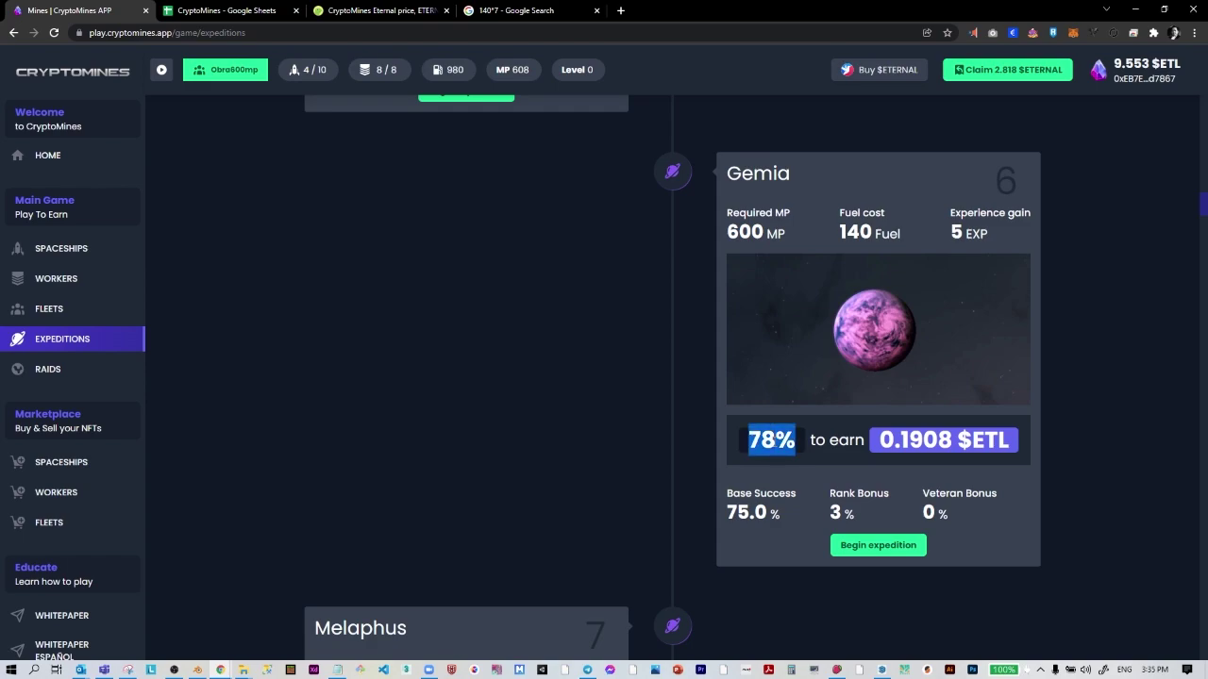
pyautogui.click(736, 510)
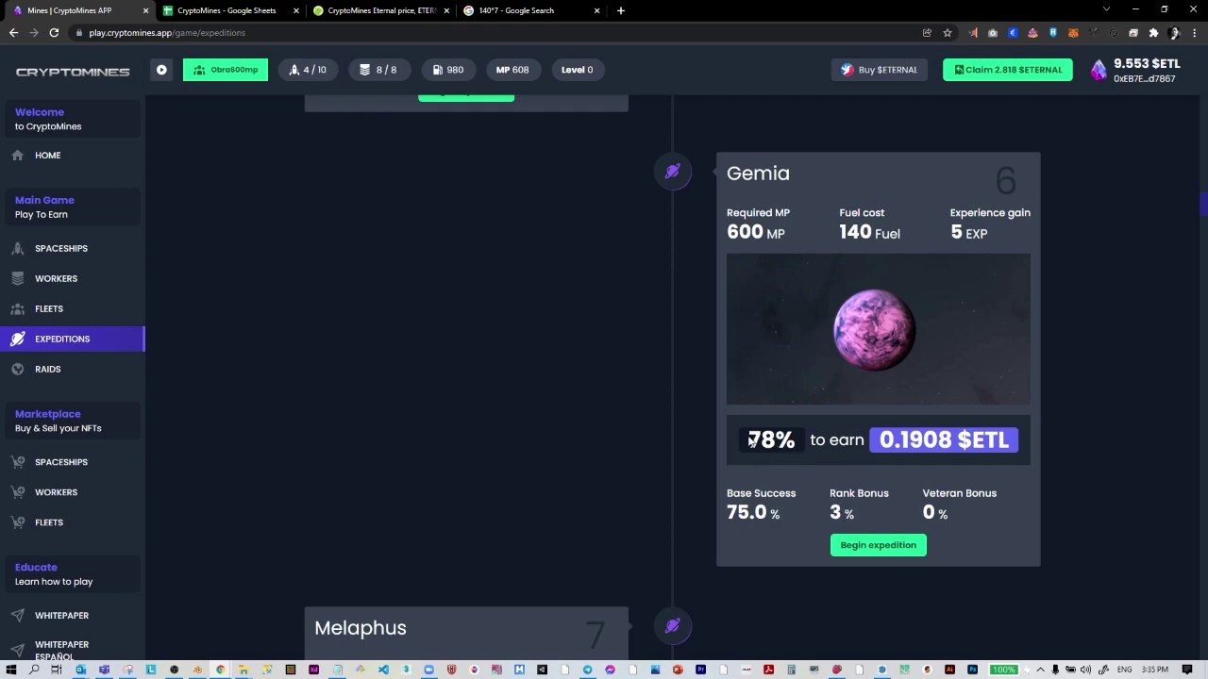
pyautogui.moveTo(751, 437); pyautogui.dragTo(791, 435)
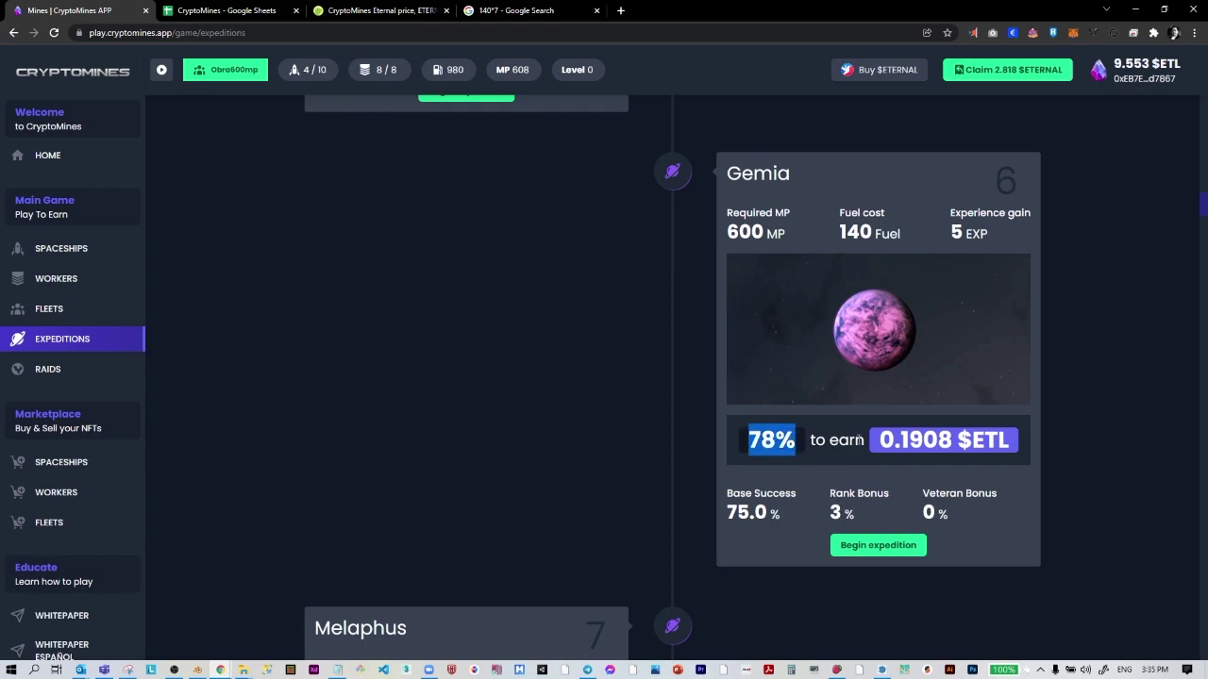
pyautogui.doubleClick(914, 441)
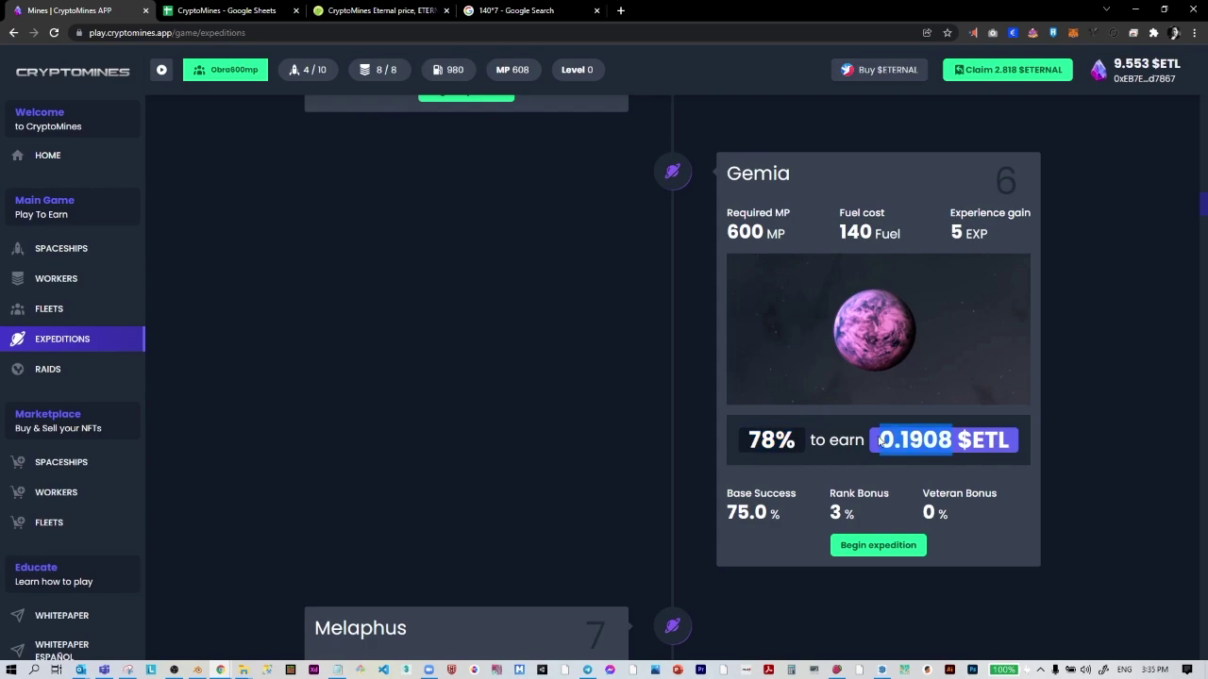
pyautogui.click(876, 472)
# - Begin the expedition to planet 6, Gemia, with the Obra600mp fleet and approve the MetaMask transaction
pyautogui.click(877, 547)
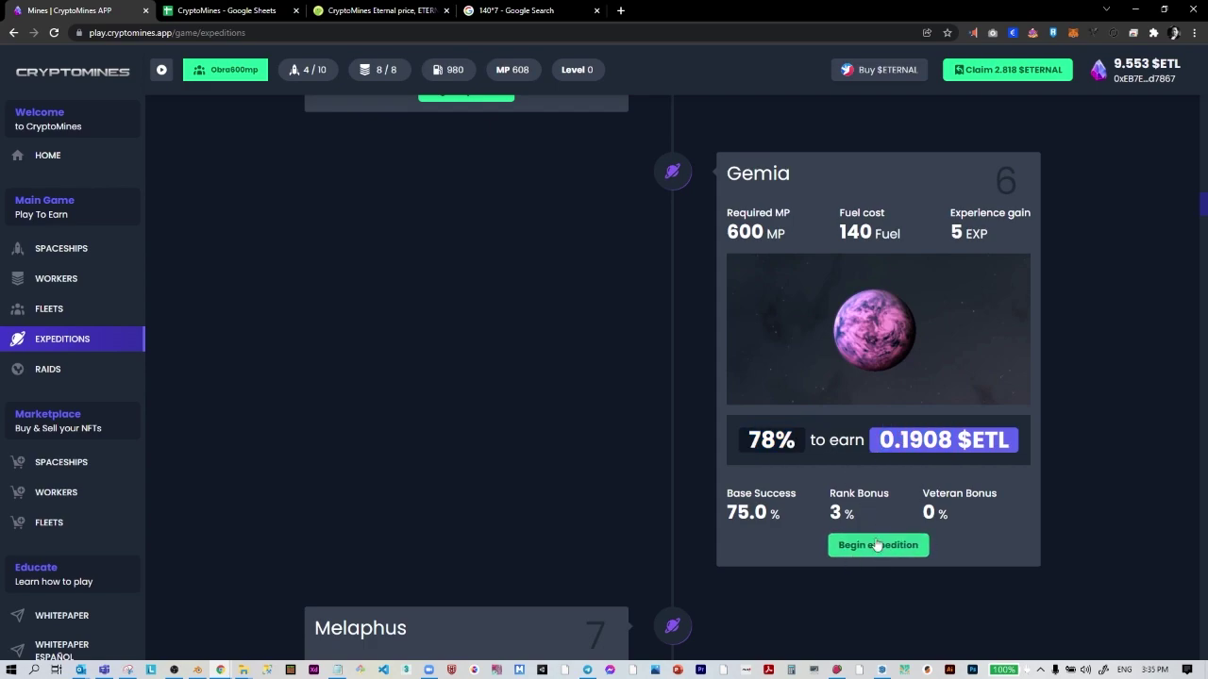
pyautogui.scroll(1, 864, 493)
pyautogui.click(878, 608)
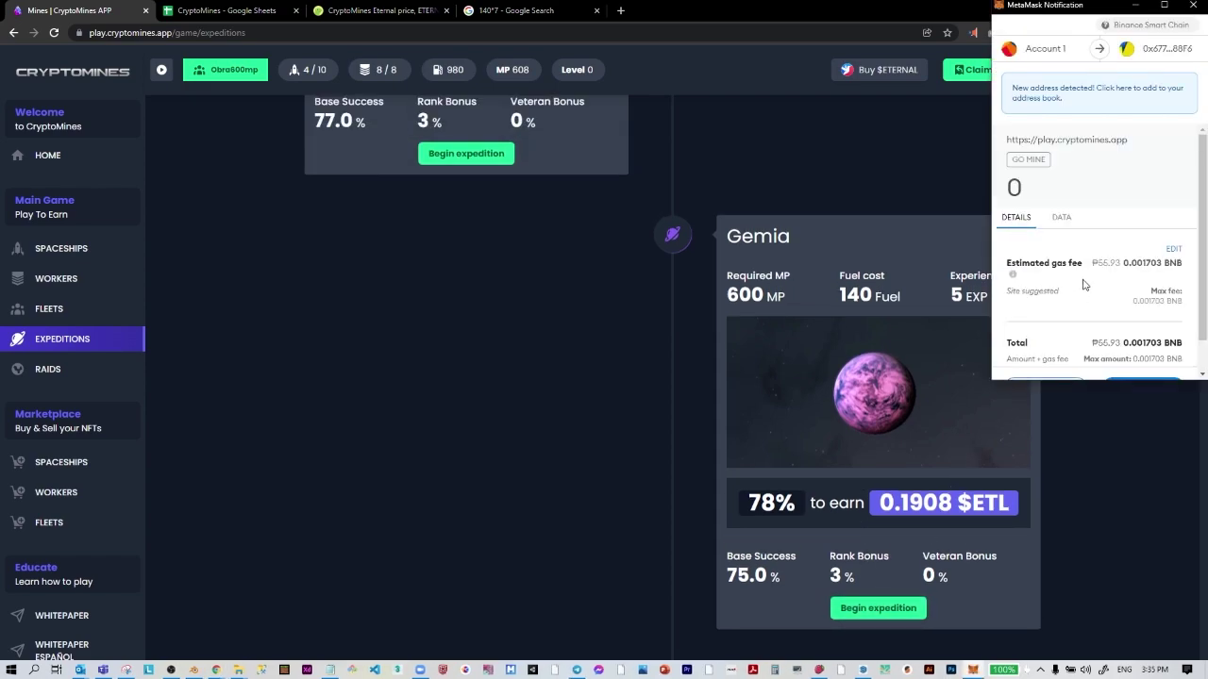
pyautogui.scroll(-1, 1085, 281)
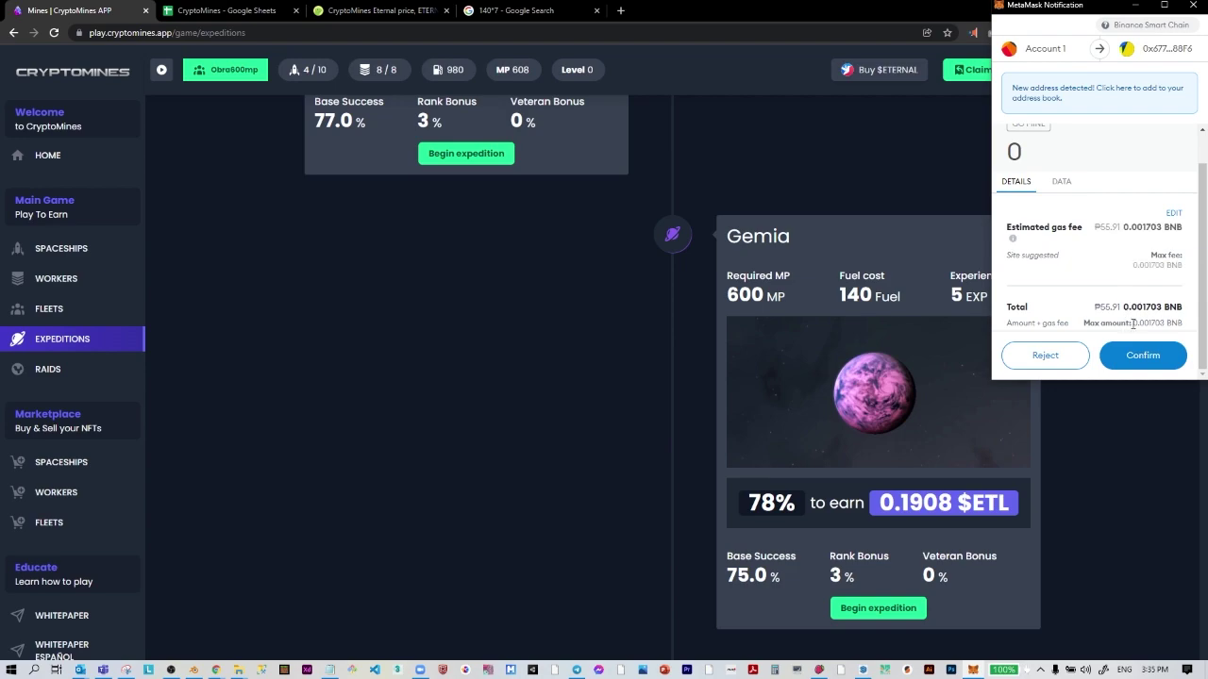
pyautogui.click(1140, 356)
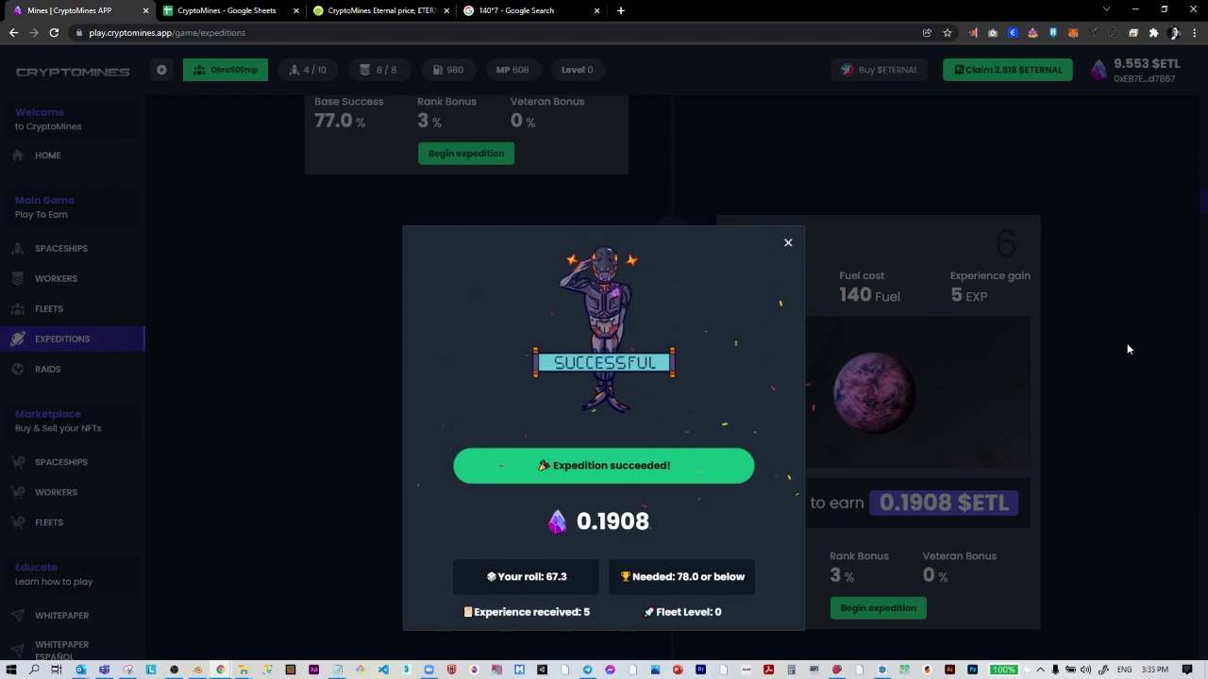
# - Copy the expedition's ETL reward and enter it in J71 of the Google Sheets cost sheet as the unformatted value 0.1908
pyautogui.doubleClick(620, 520)
pyautogui.hotkey('ctrl', 'c')
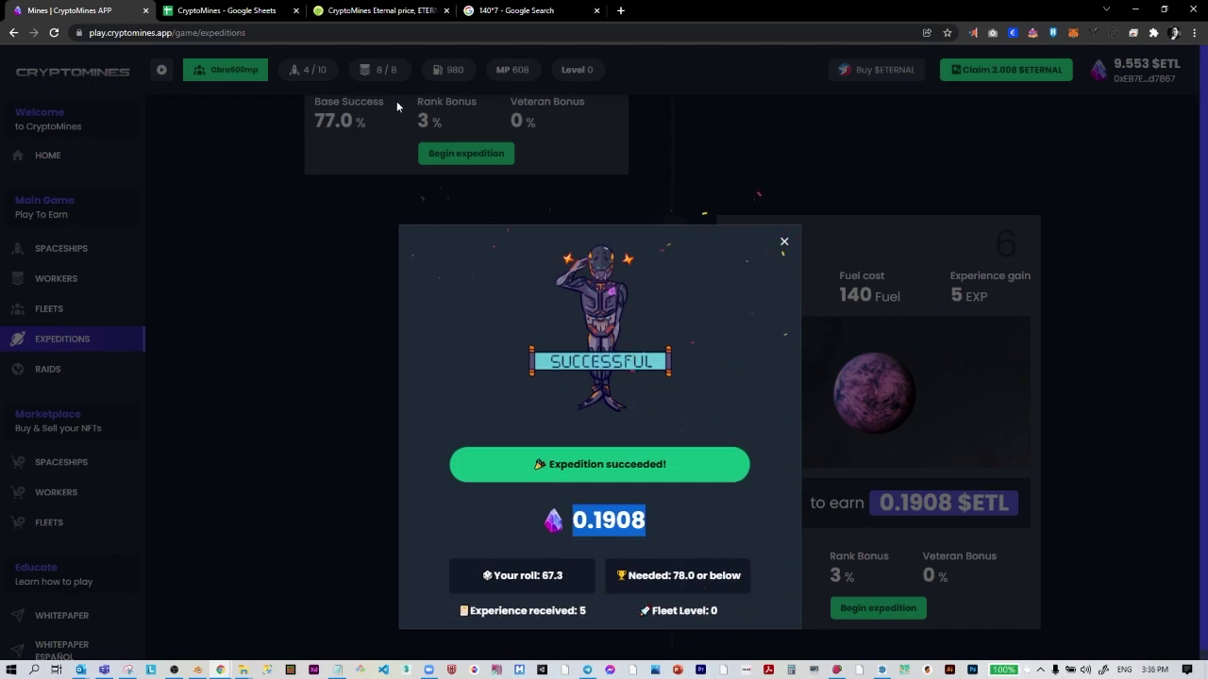
pyautogui.click(226, 11)
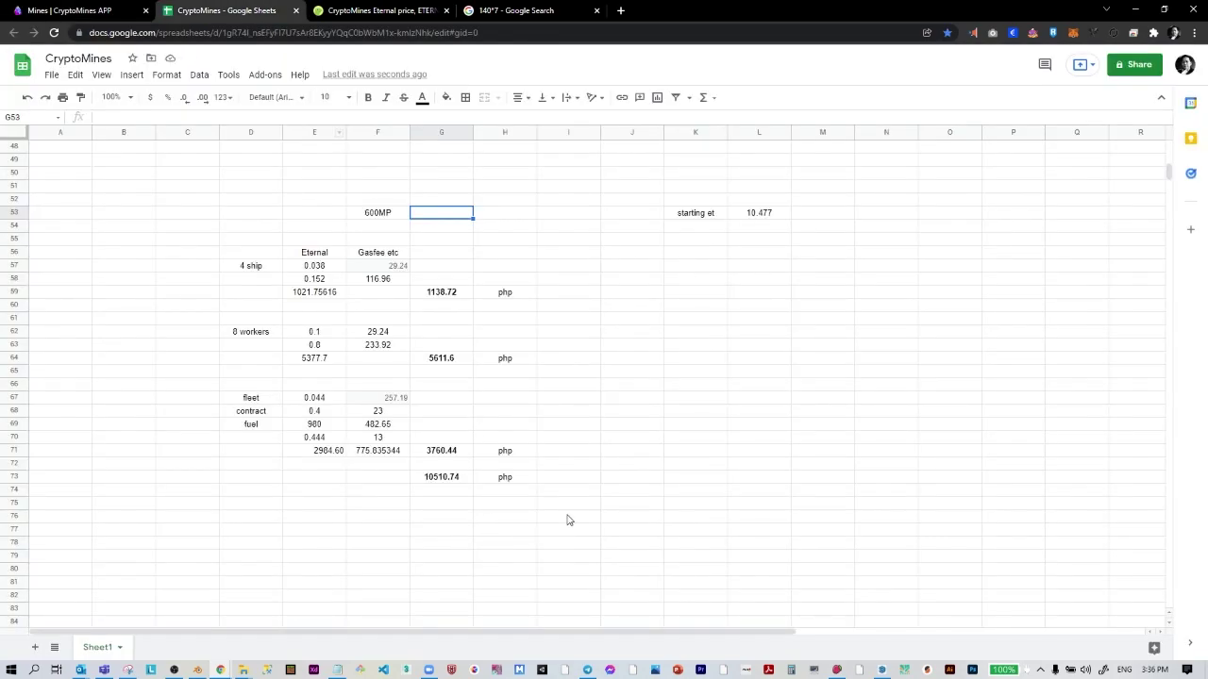
pyautogui.click(633, 453)
pyautogui.hotkey('ctrl', 'v')
pyautogui.hotkey('ctrl', 'z')
pyautogui.hotkey('ctrl', 'shift', 'v')
pyautogui.click(630, 478)
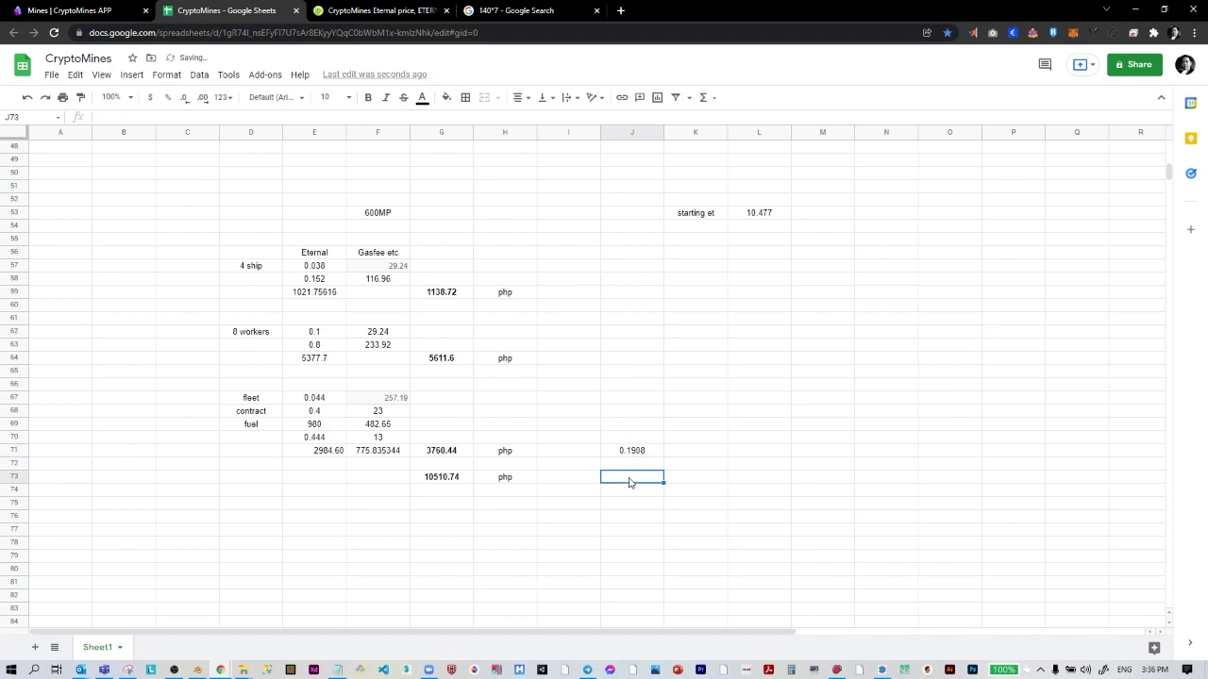
# - Switch to CoinGecko, convert 0.1908 ETERNAL to PHP and copy the converted amount
pyautogui.click(358, 11)
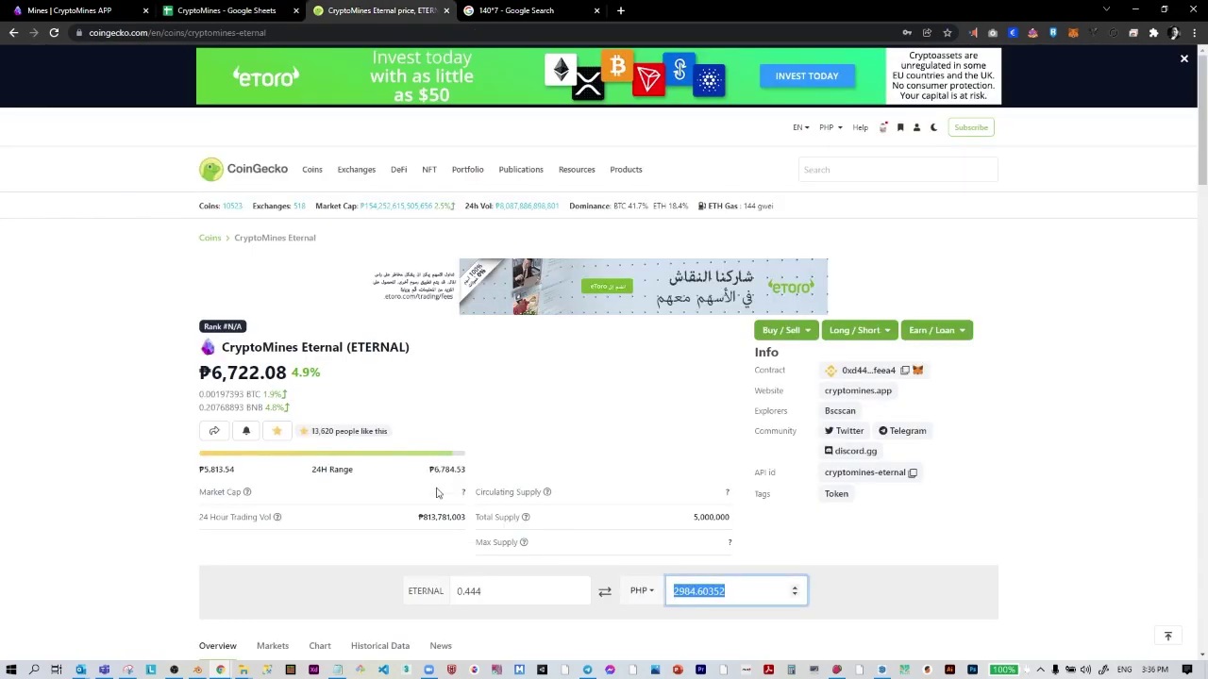
pyautogui.doubleClick(510, 591)
pyautogui.write('0.444')
pyautogui.doubleClick(510, 592)
pyautogui.hotkey('ctrl', 'v')
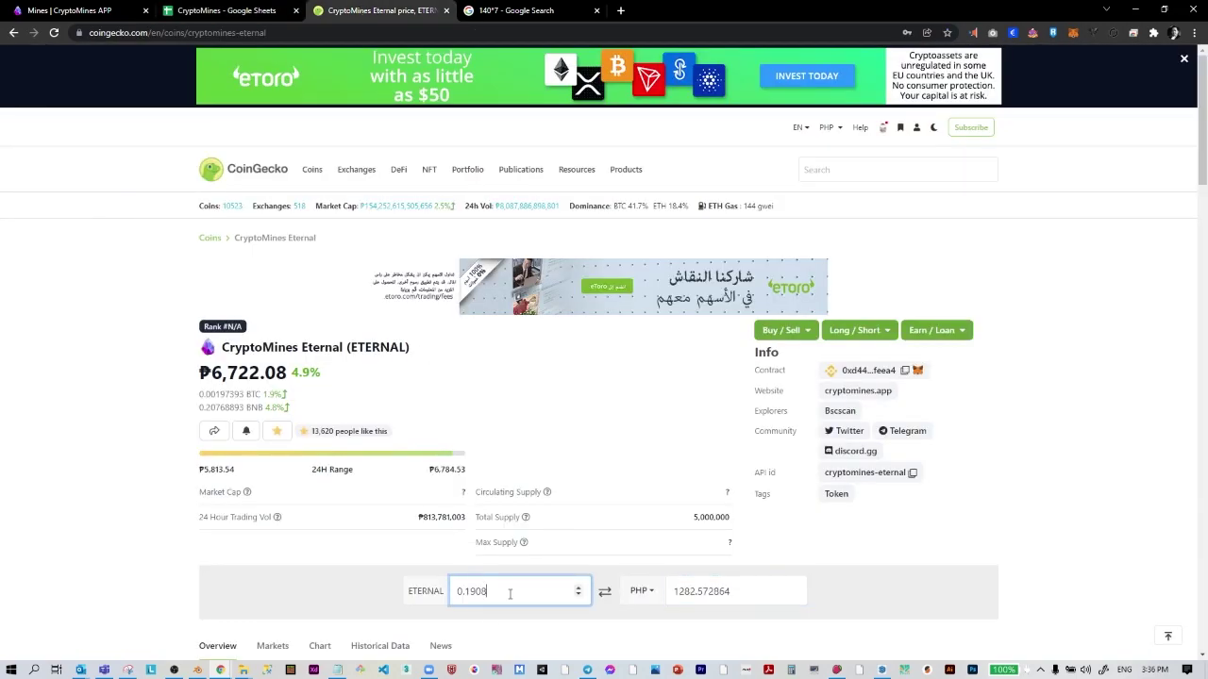
pyautogui.doubleClick(688, 592)
pyautogui.hotkey('ctrl', 'c')
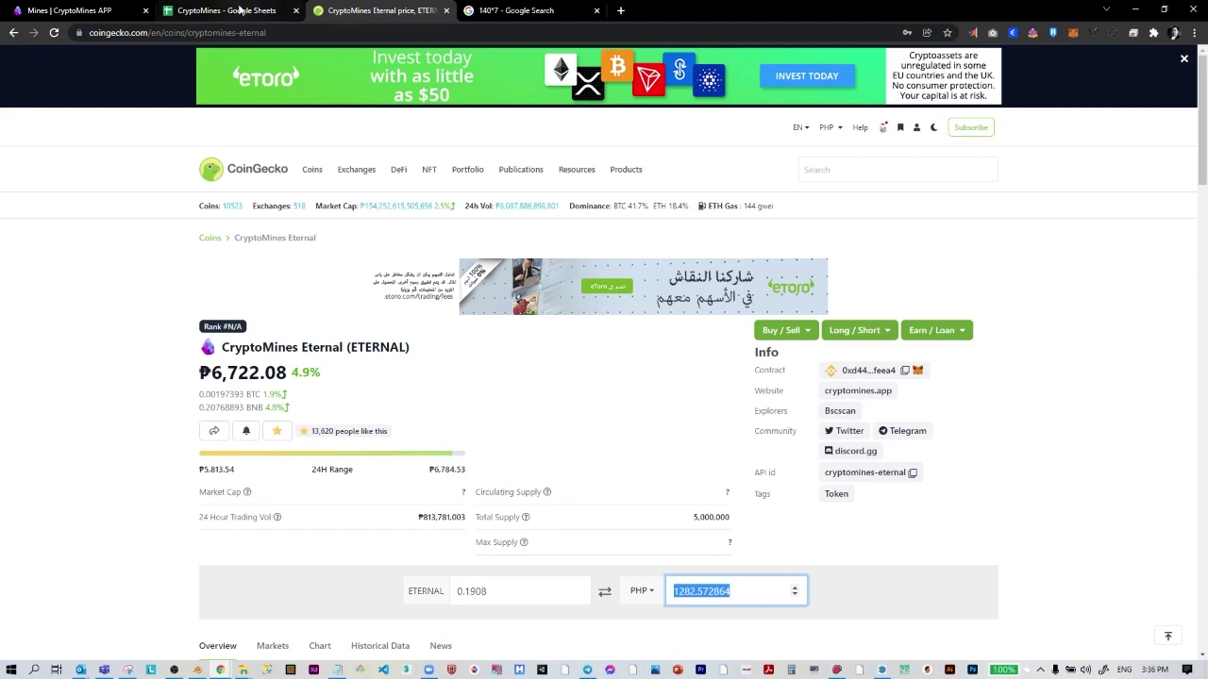
# - Enter the PHP reward 1282.572864 in K71 of the cost sheet, make it bold and show it with four decimals
pyautogui.click(244, 10)
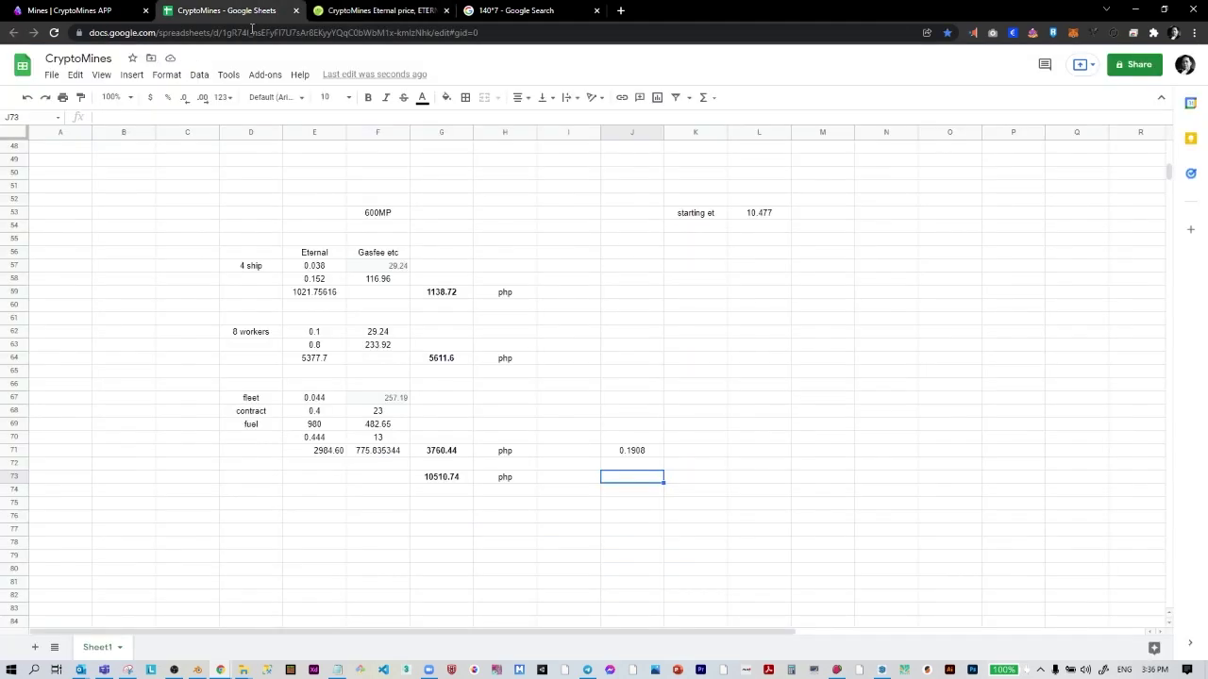
pyautogui.click(701, 447)
pyautogui.hotkey('ctrl', 'v')
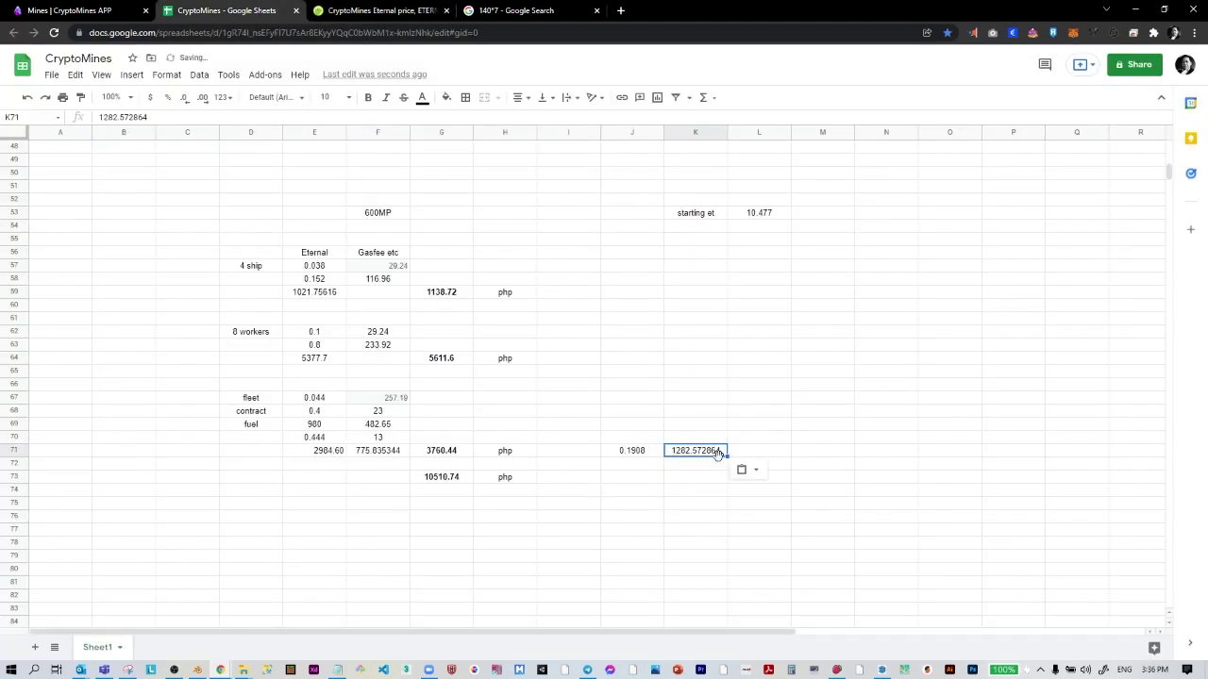
pyautogui.hotkey('ctrl', 'b')
pyautogui.click(184, 98)
pyautogui.click(184, 98)
pyautogui.click(661, 508)
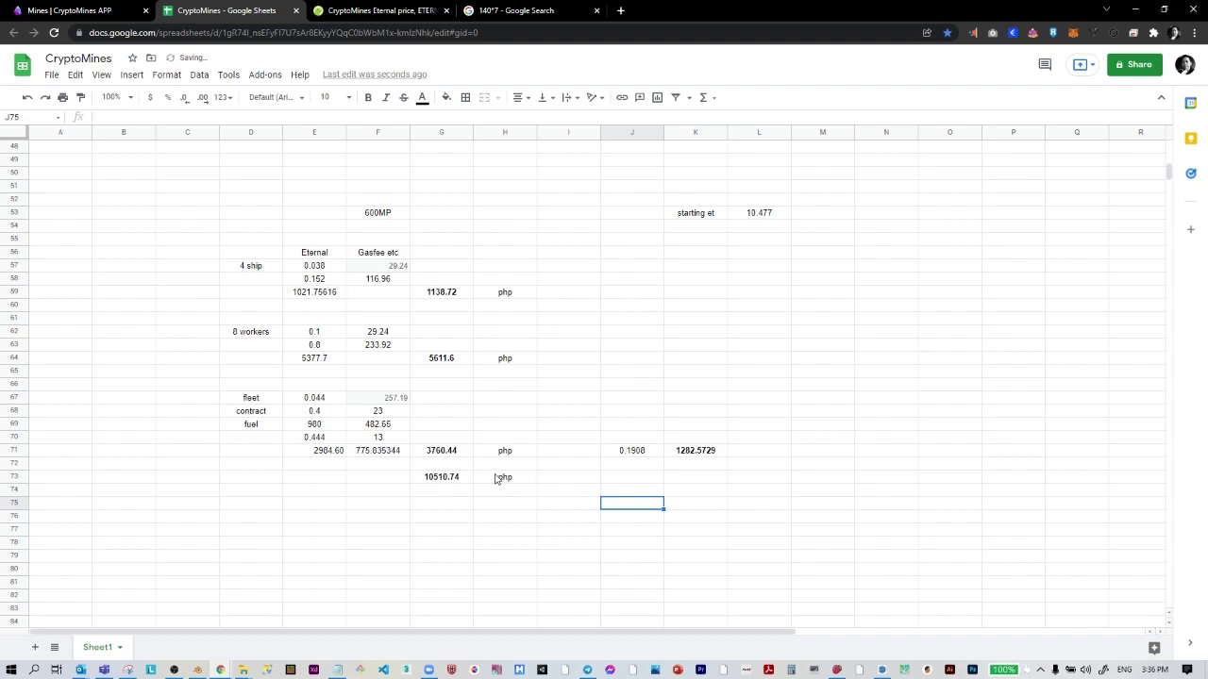
# - Divide the total cost by the PHP expedition reward in K73 with the formula =G73/K71, and make the result bold
pyautogui.click(451, 479)
pyautogui.click(678, 456)
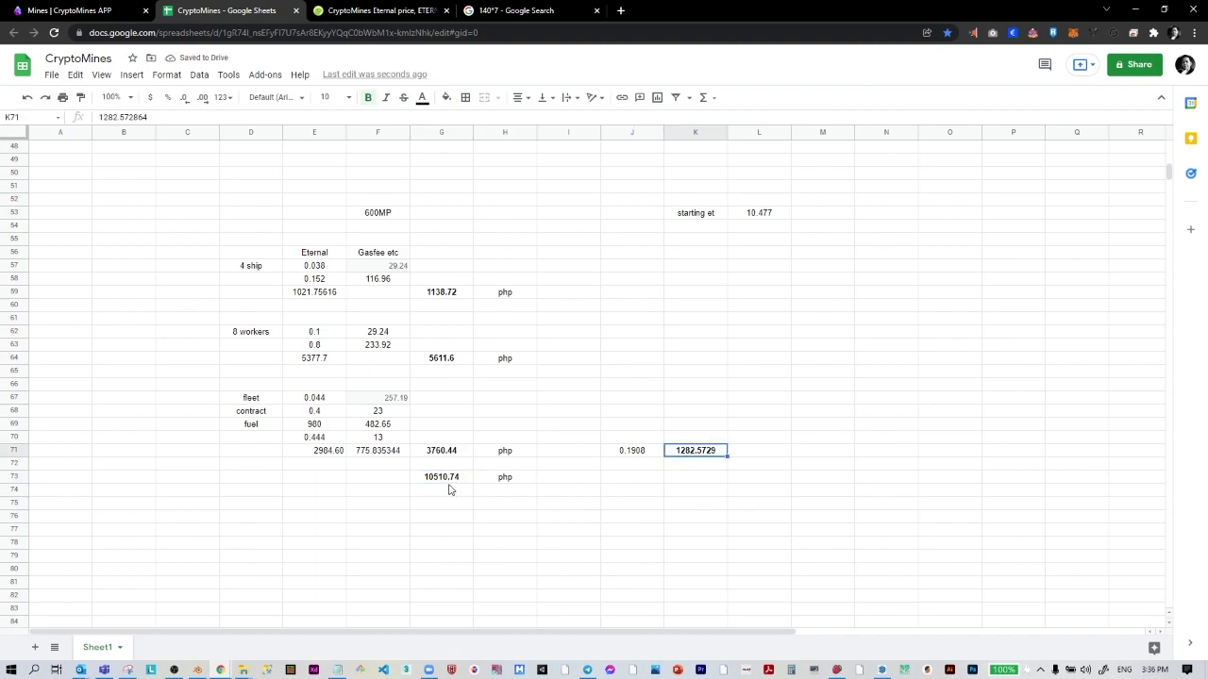
pyautogui.click(438, 482)
pyautogui.click(697, 457)
pyautogui.click(699, 483)
pyautogui.write('=')
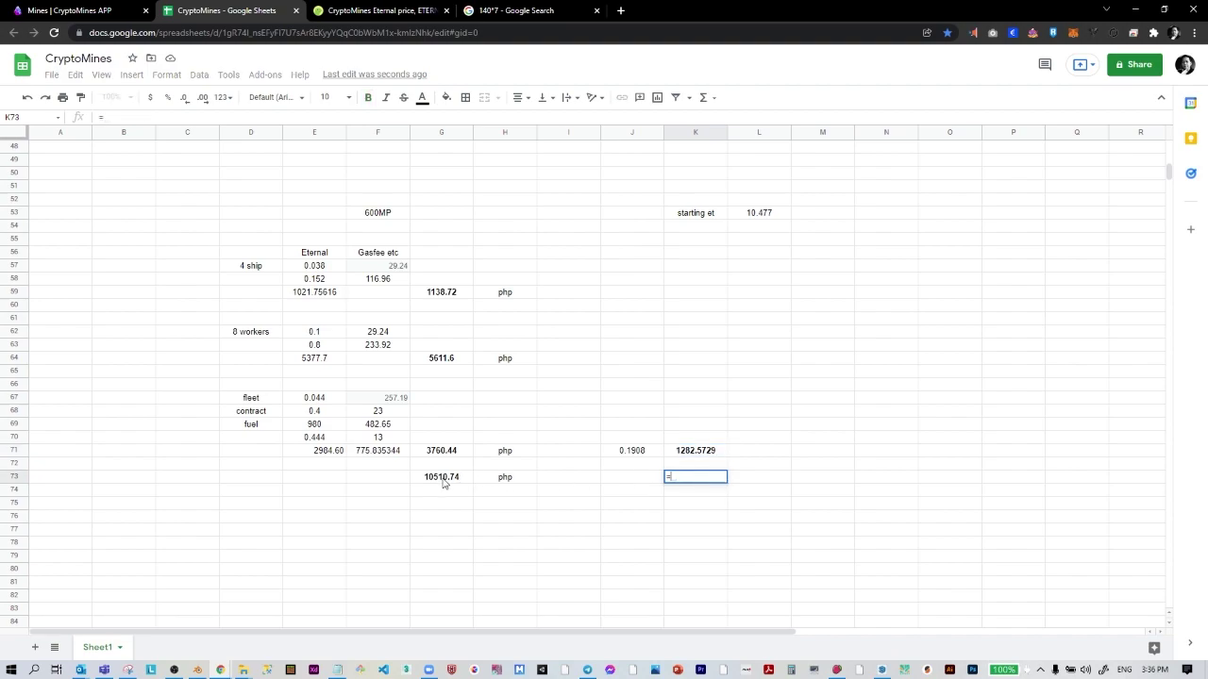
pyautogui.click(443, 478)
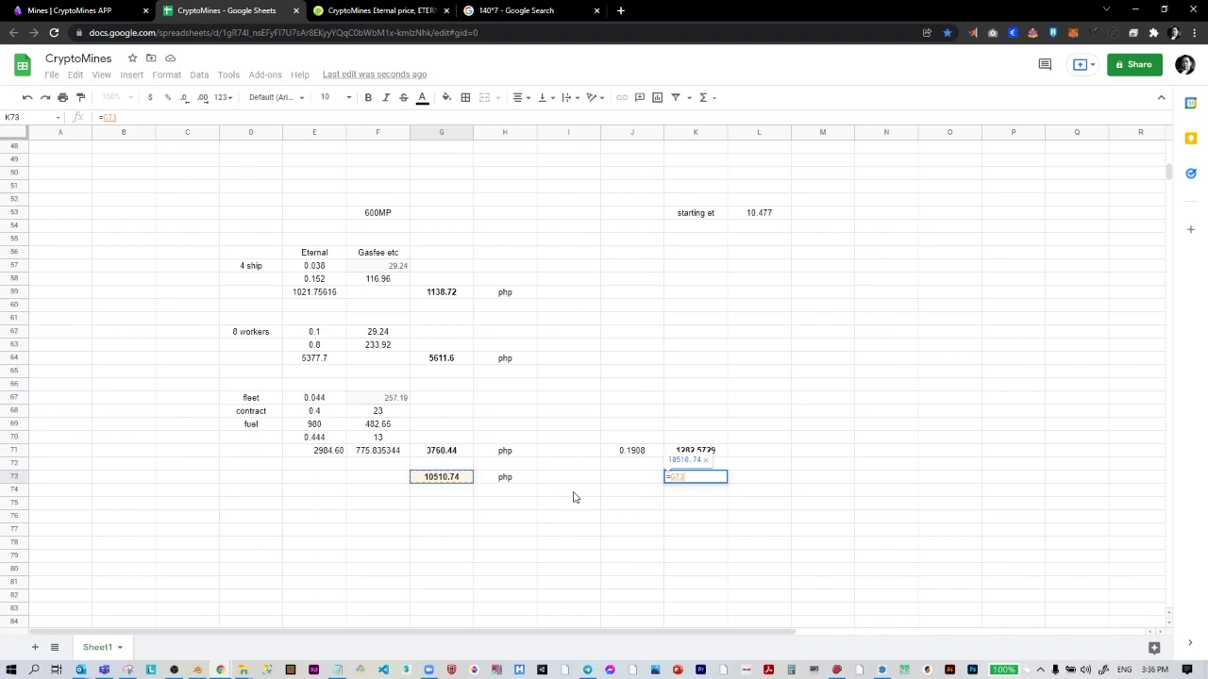
pyautogui.write('/')
pyautogui.click(707, 452)
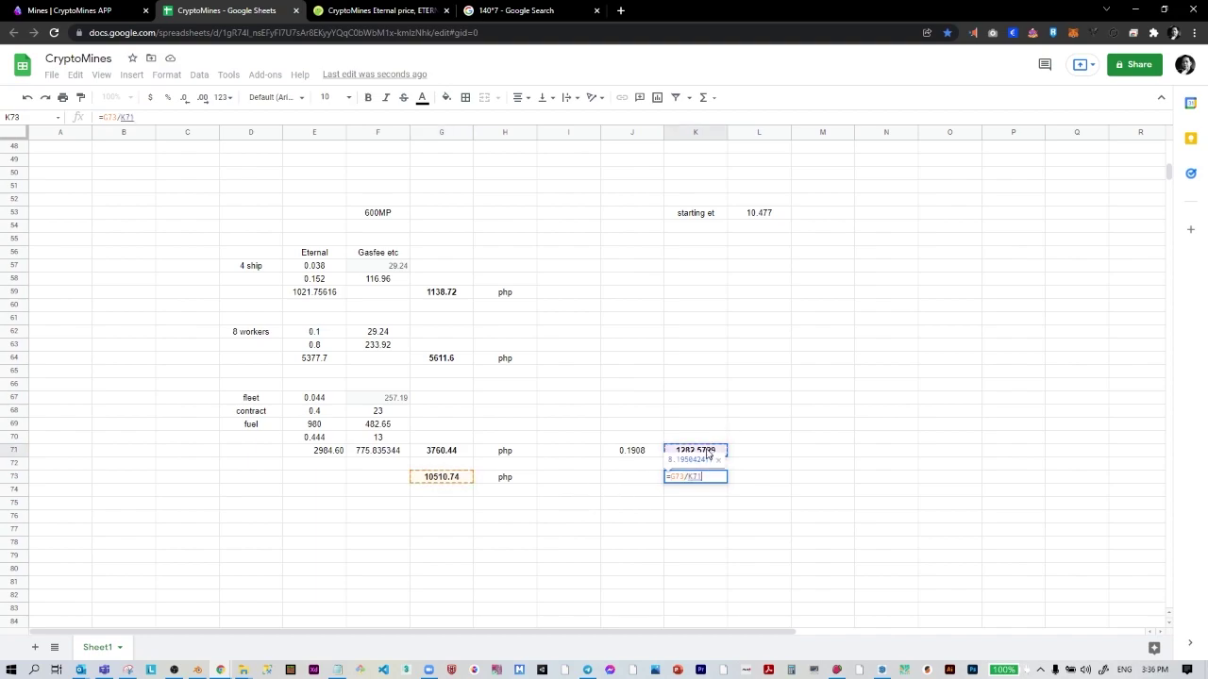
pyautogui.press('Return')
pyautogui.click(703, 479)
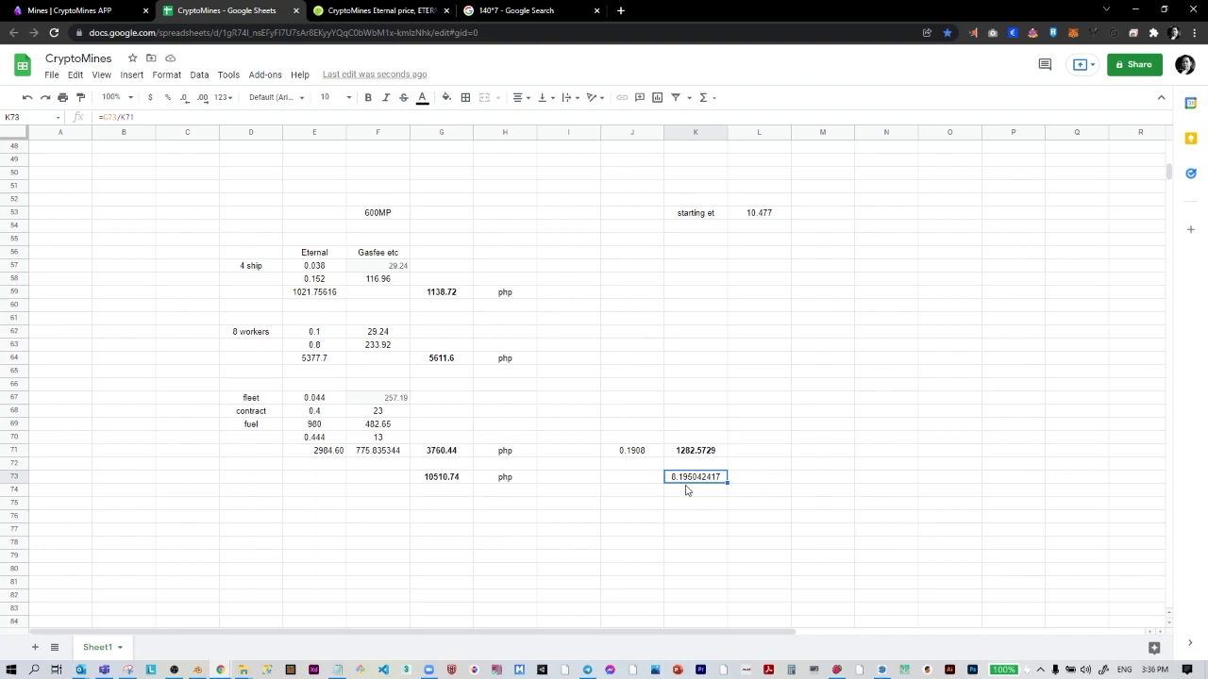
pyautogui.hotkey('ctrl', 'b')
pyautogui.click(364, 217)
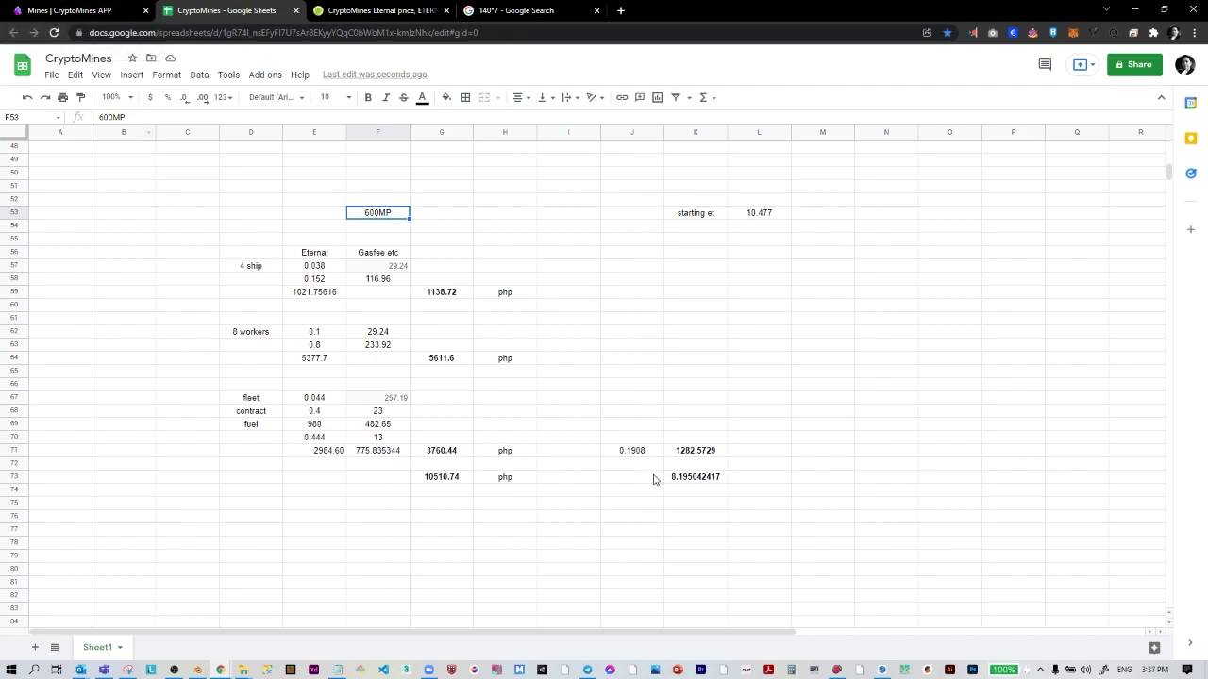
# - Switch to CryptoMines, close the expedition result, and review the fuel and contract days of all fleets on the Fleets page
pyautogui.click(107, 14)
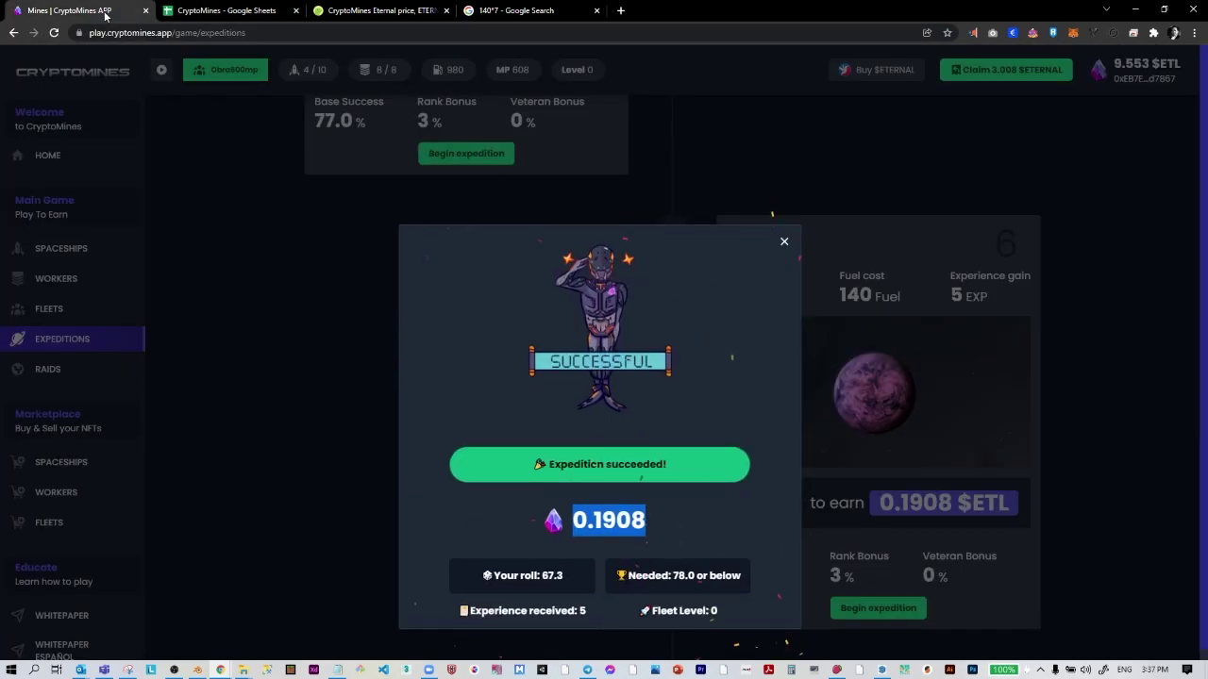
pyautogui.click(784, 242)
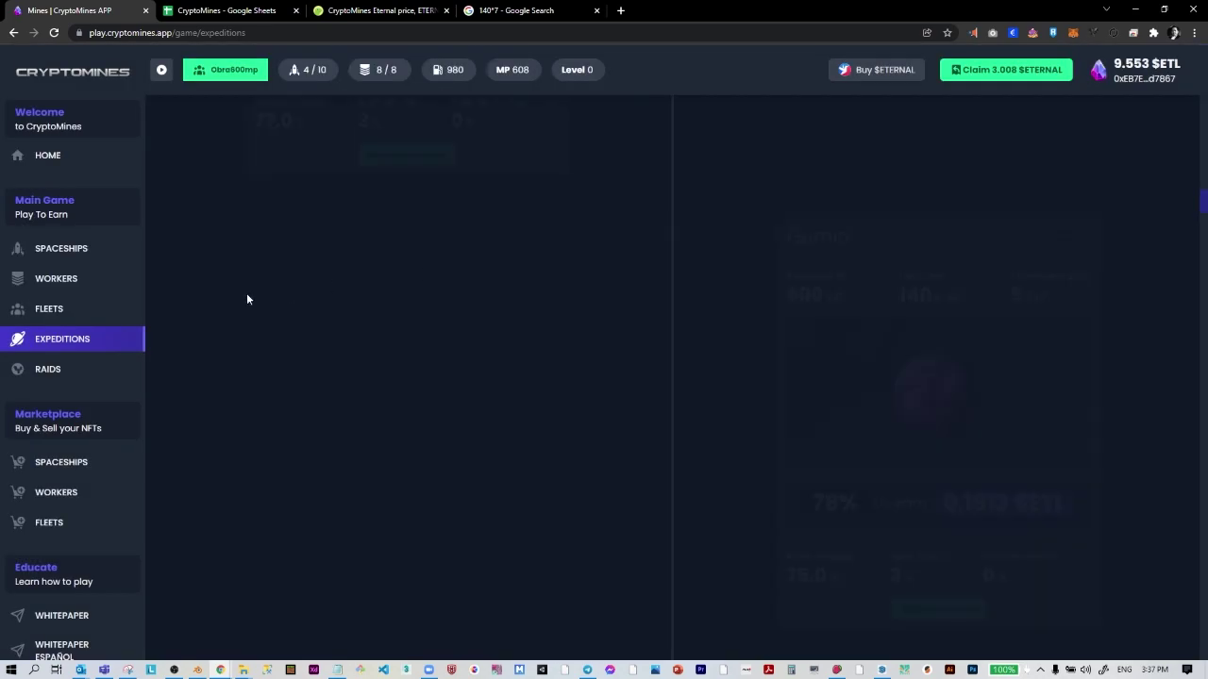
pyautogui.click(73, 310)
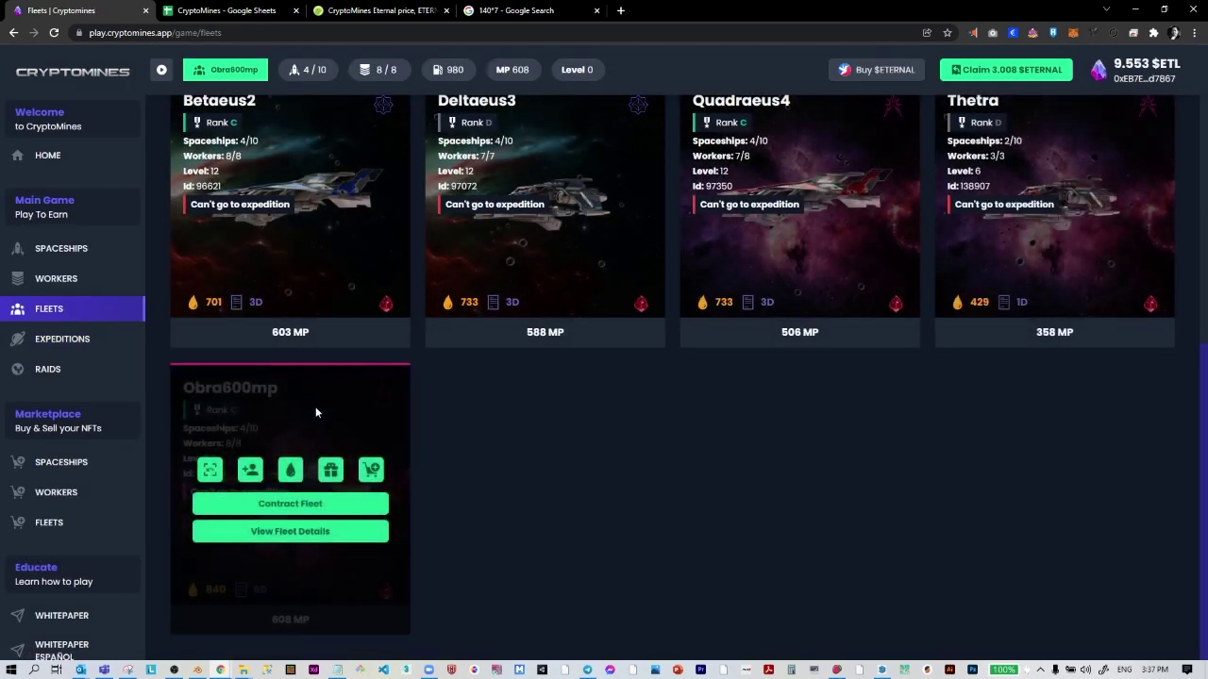
pyautogui.scroll(5, 569, 488)
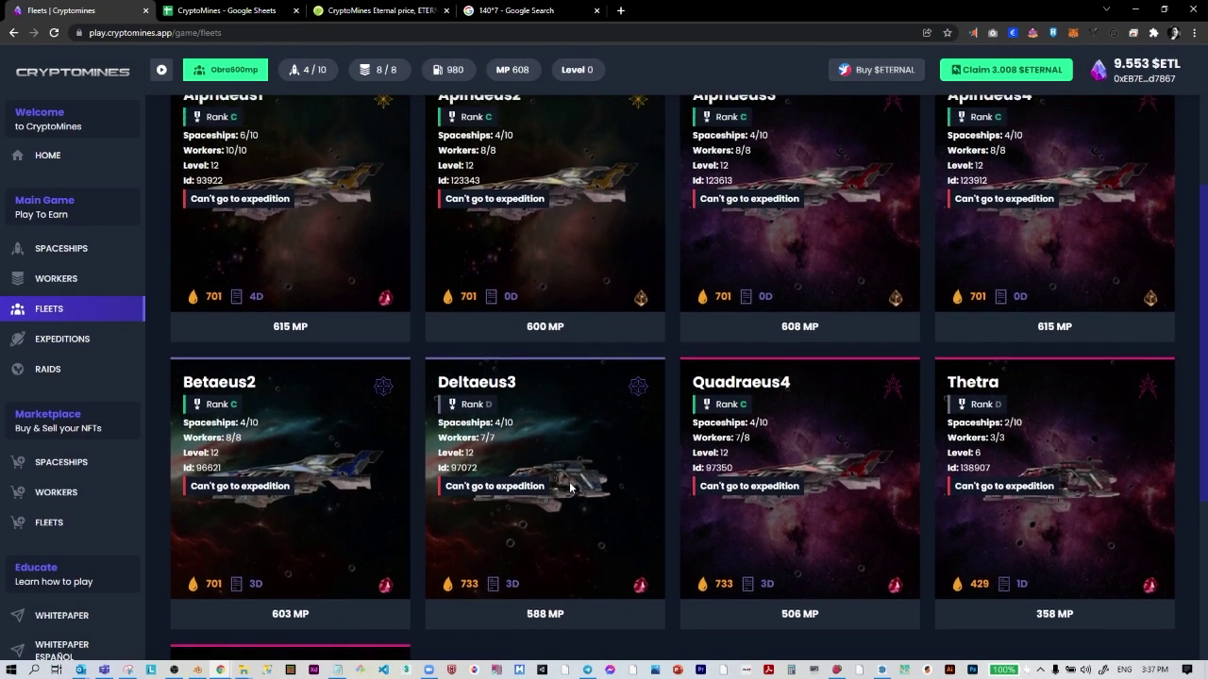
pyautogui.scroll(-2, 569, 488)
pyautogui.scroll(-3, 569, 481)
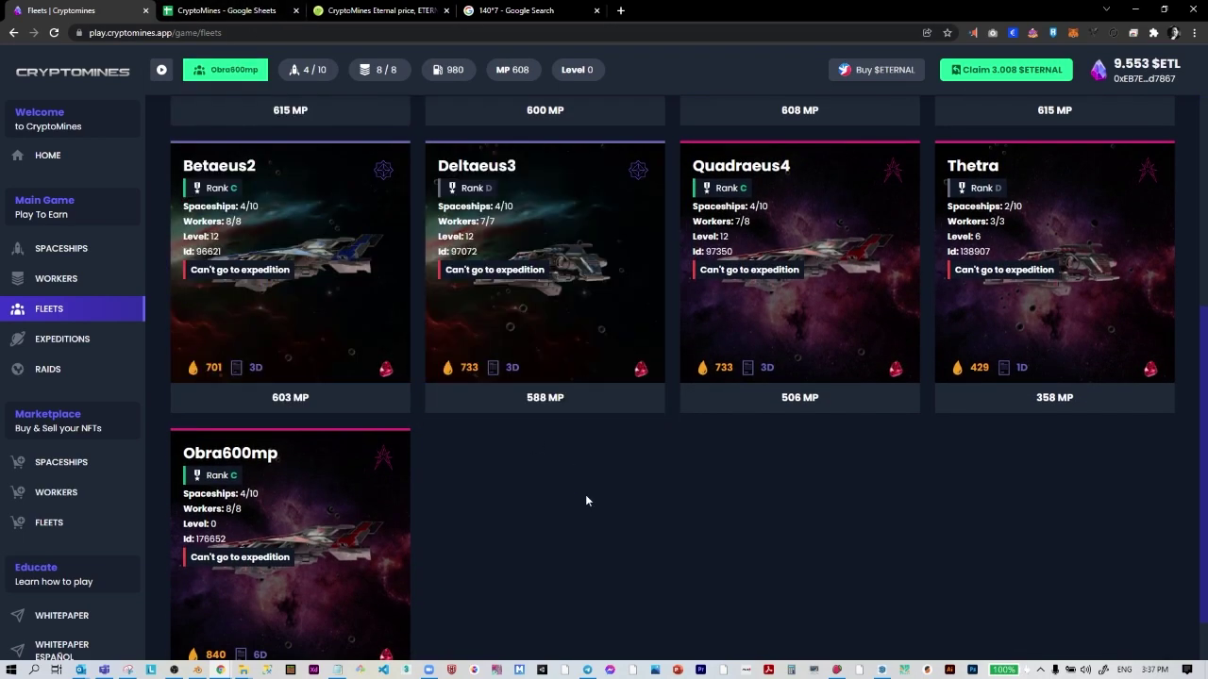
pyautogui.scroll(3, 603, 527)
pyautogui.scroll(1, 827, 498)
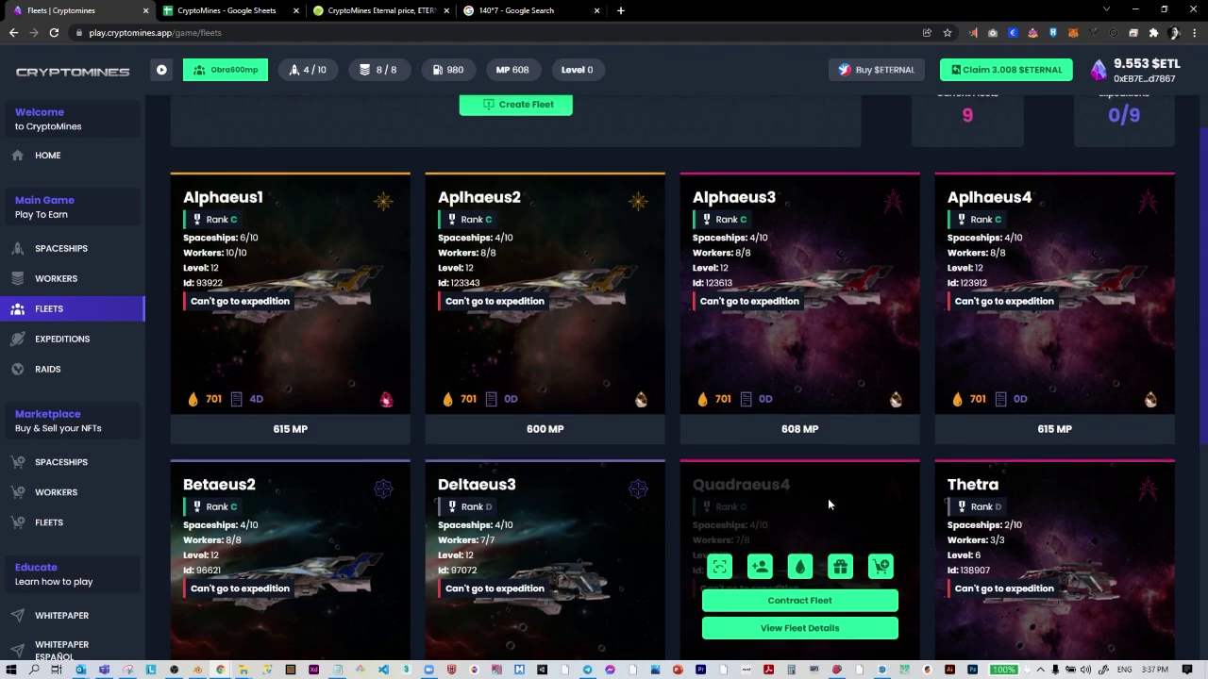
pyautogui.scroll(1, 828, 498)
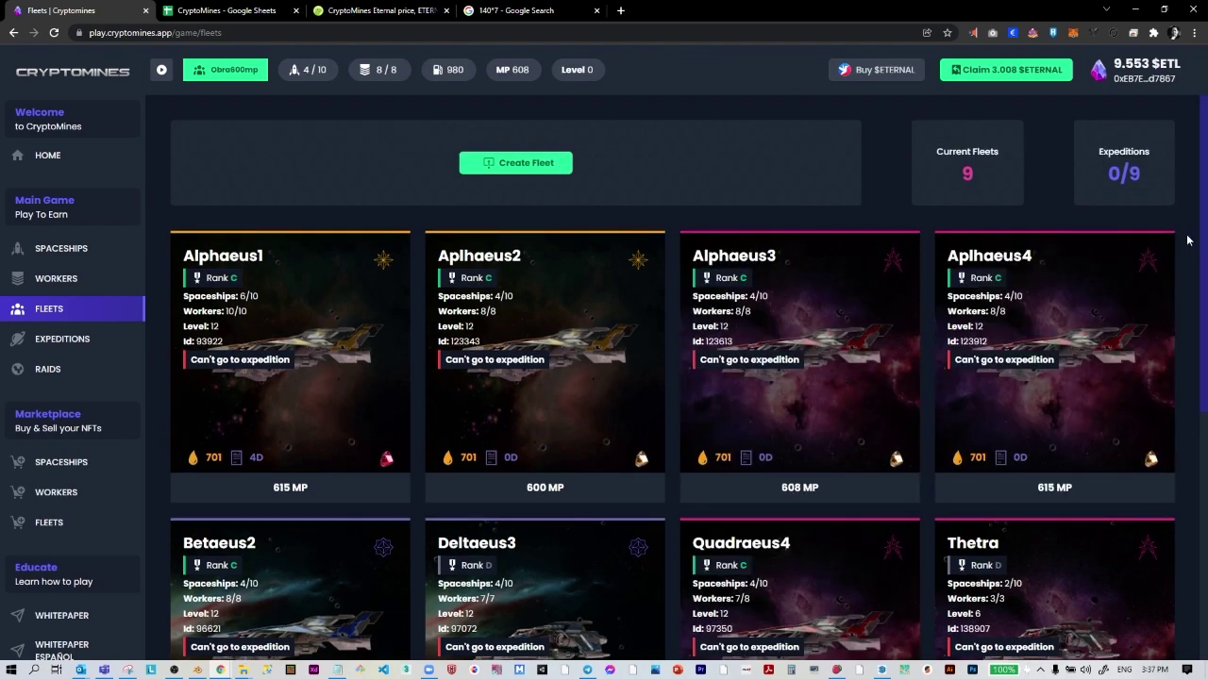